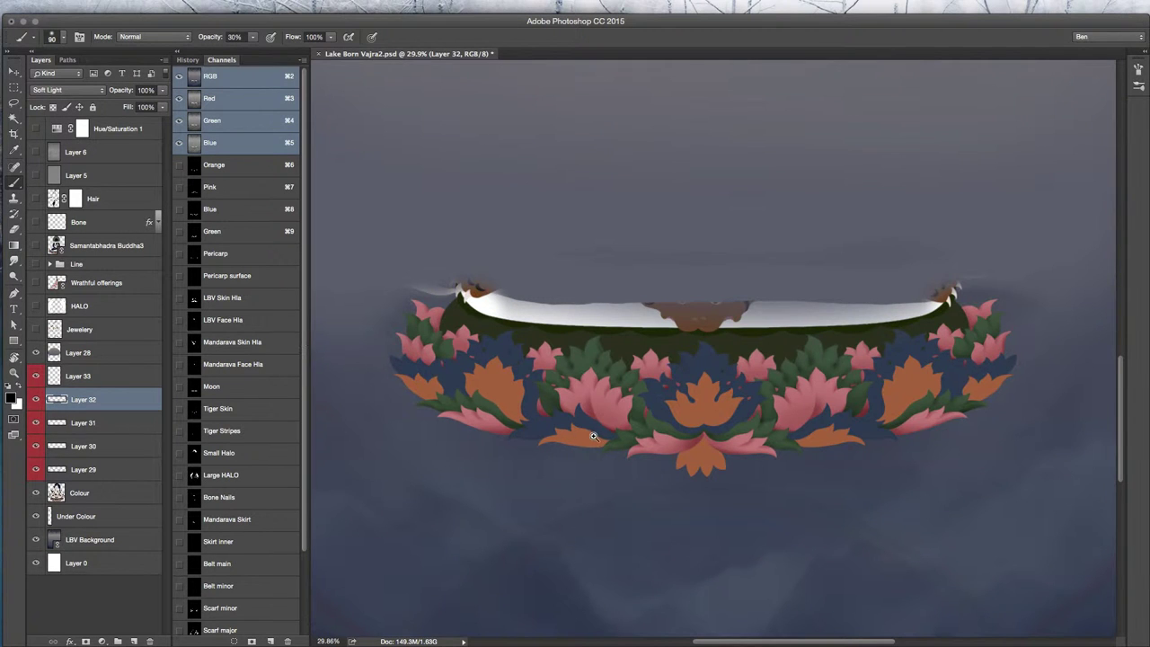
- Show the line work and load the blue petals' channel as a selection, without visible marching ants
scroll(594, 435, "up", 3)
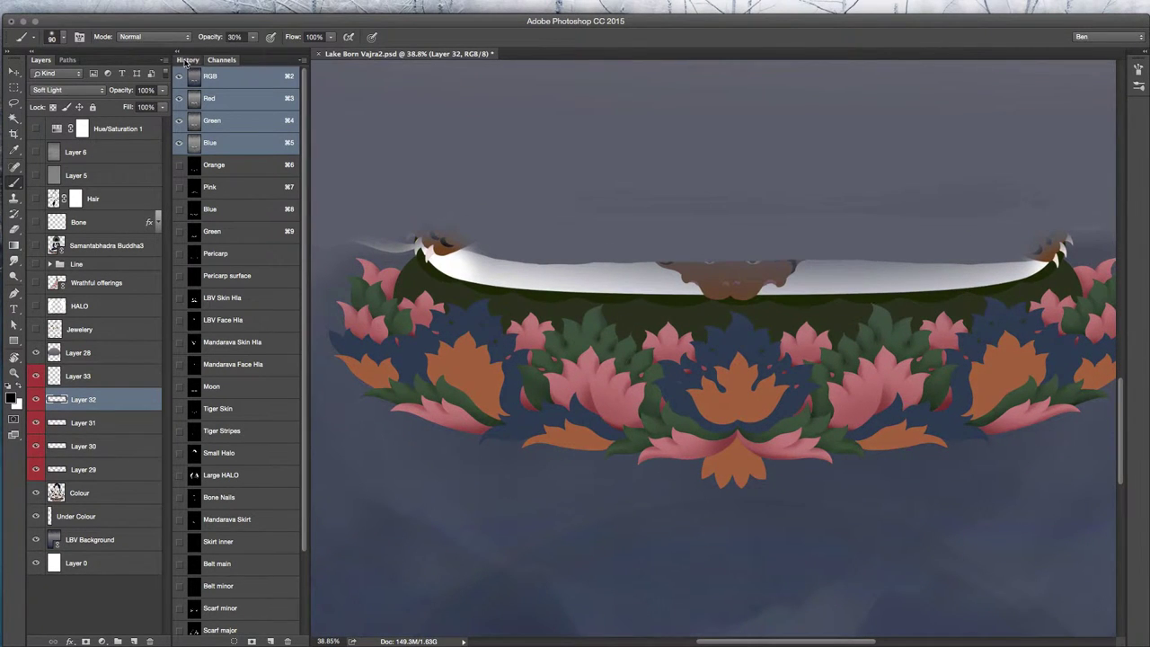
left_click(184, 60)
left_click(221, 59)
left_click(194, 220, "super")
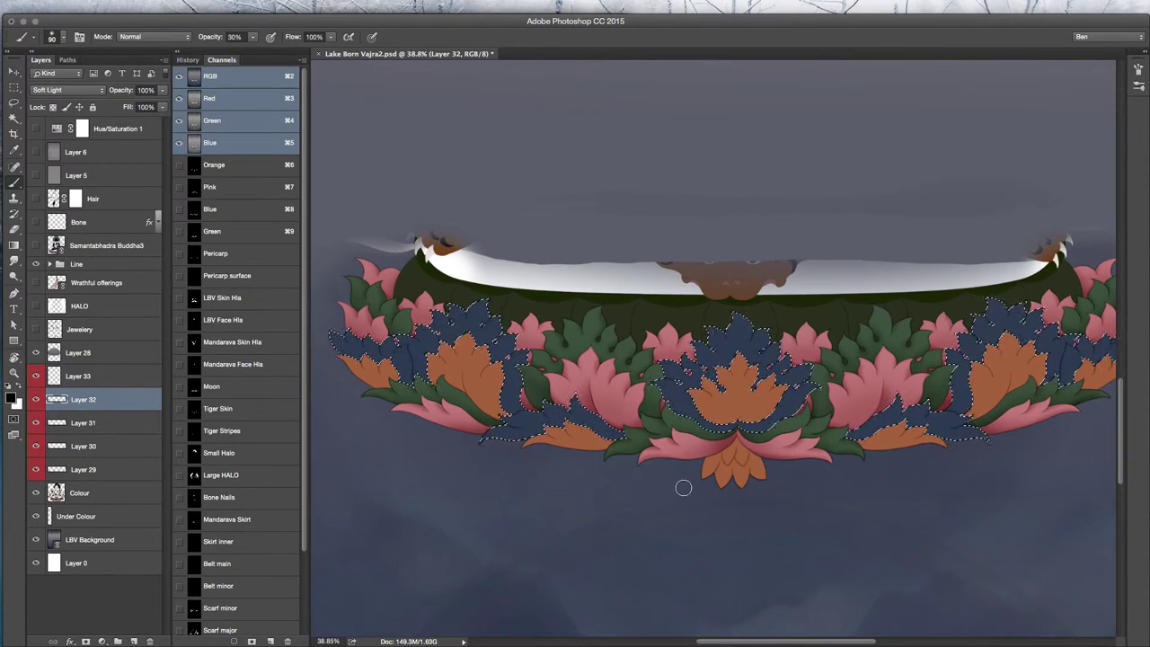
key("super+d")
- Shade the blue lotus petals from the centre out to the right on Layer 29 with a 175 px brush at 30% opacity
left_click_drag(706, 483, 796, 502)
left_click(122, 469)
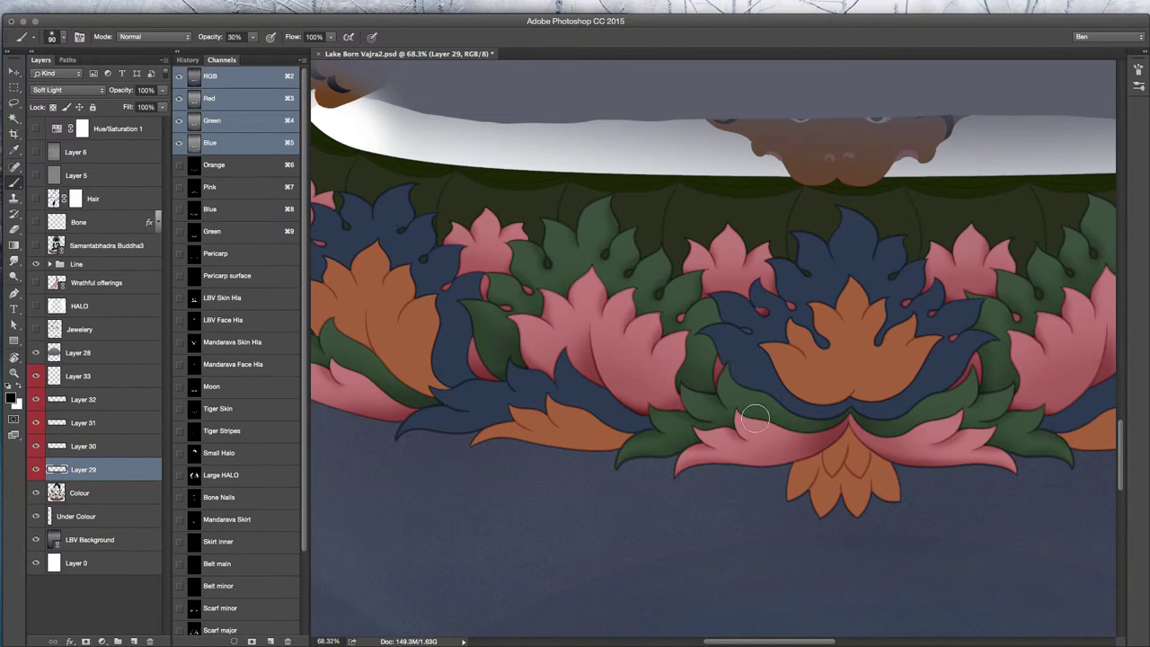
mouse_move(722, 409)
left_mouse_down()
mouse_move(834, 445)
mouse_move(968, 406)
left_mouse_up()
left_click_drag(677, 438, 680, 428)
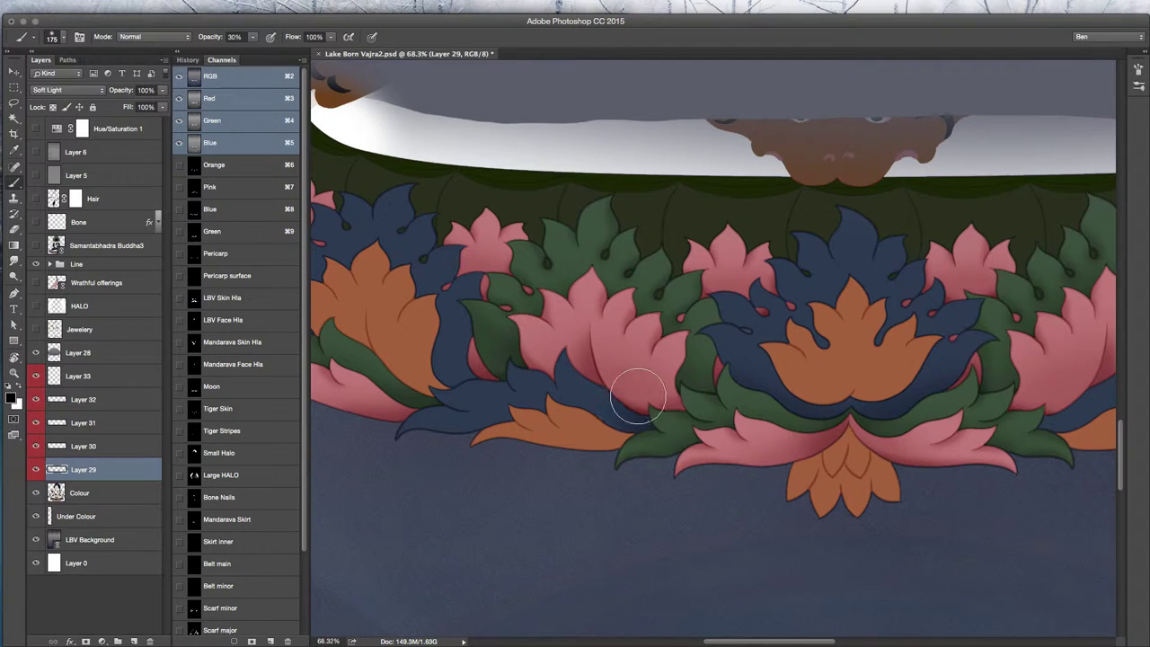
left_click_drag(808, 506, 758, 526)
mouse_move(493, 461)
left_mouse_down()
mouse_move(419, 468)
mouse_move(368, 490)
left_mouse_up()
scroll(422, 494, "right", 8)
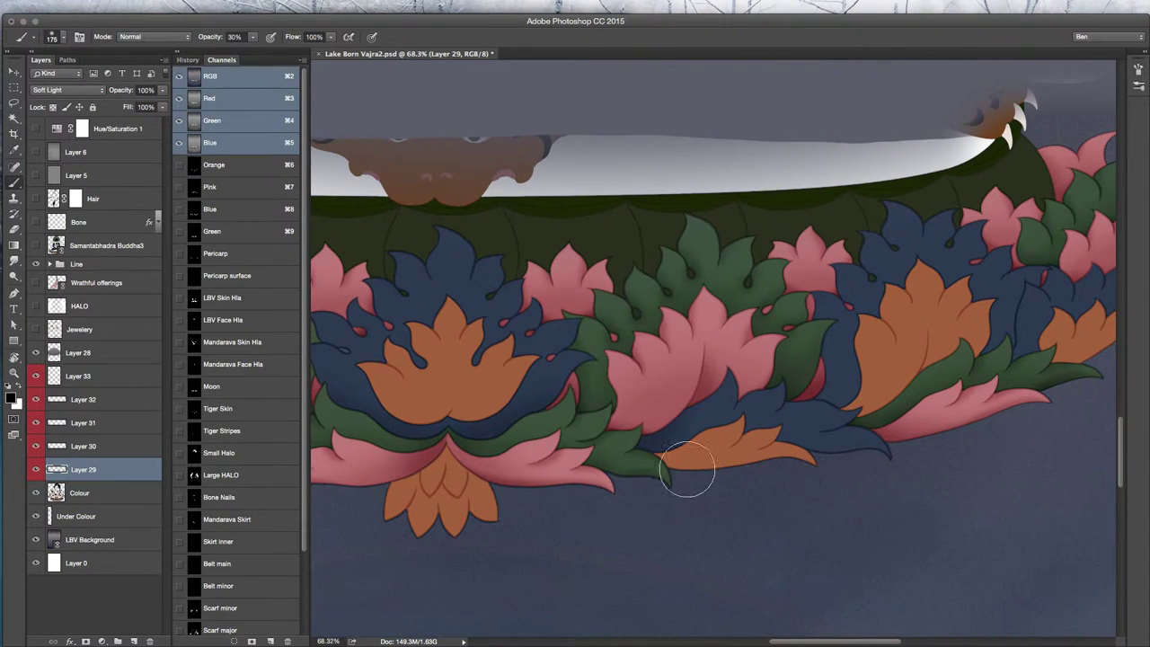
left_click_drag(695, 467, 827, 472)
left_click_drag(868, 522, 621, 529)
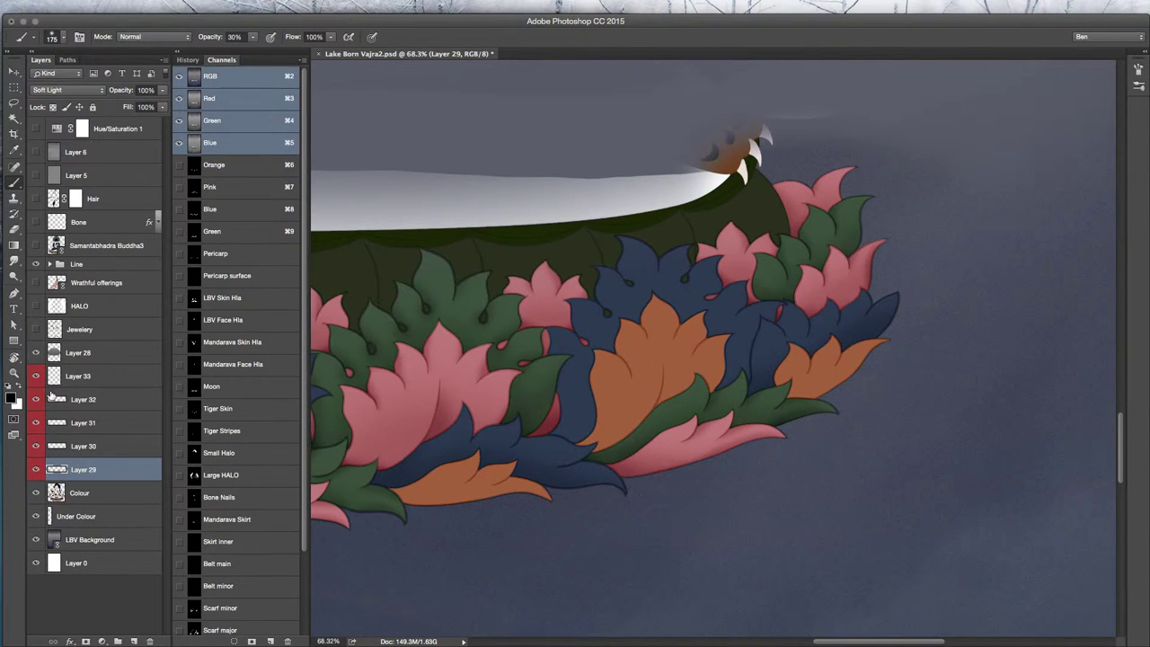
- Add a second pass of soft shading to the blue petals across the whole lotus on Layer 30
left_click(63, 448)
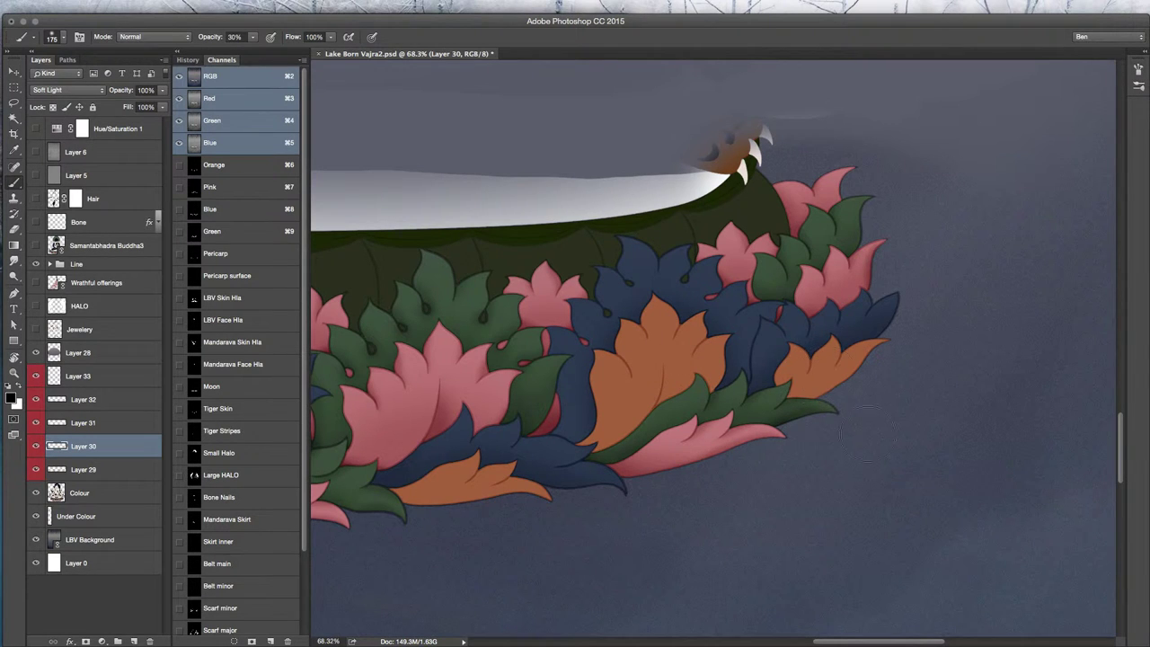
mouse_move(534, 547)
left_mouse_down()
mouse_move(775, 535)
mouse_move(687, 555)
left_mouse_up()
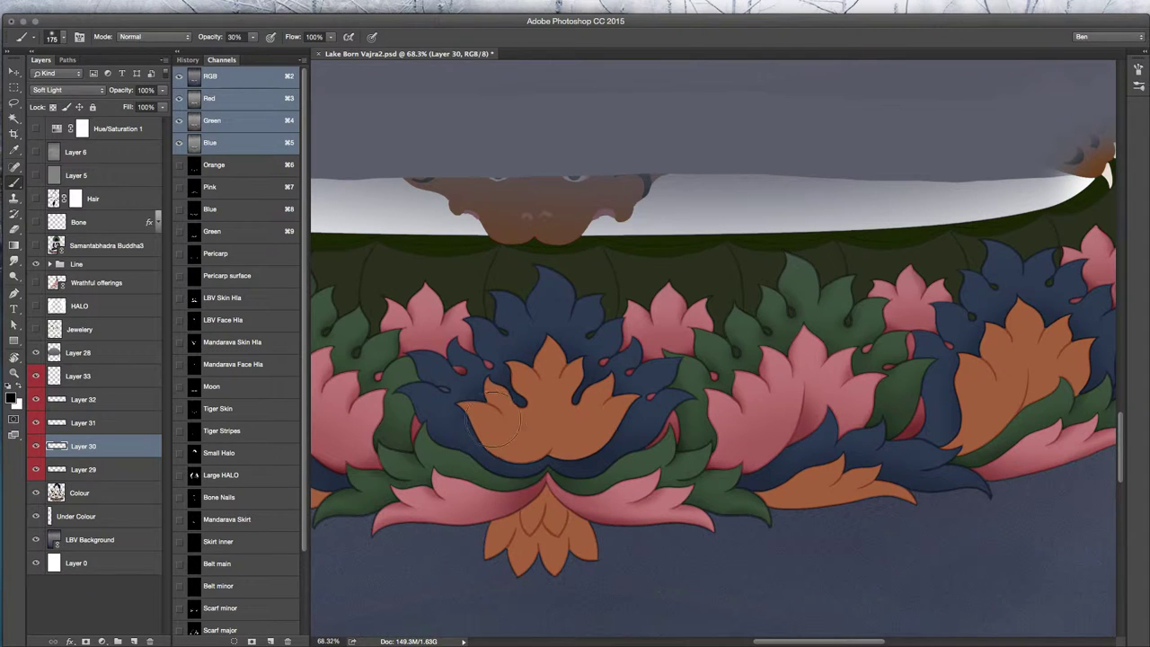
left_click_drag(426, 536, 663, 505)
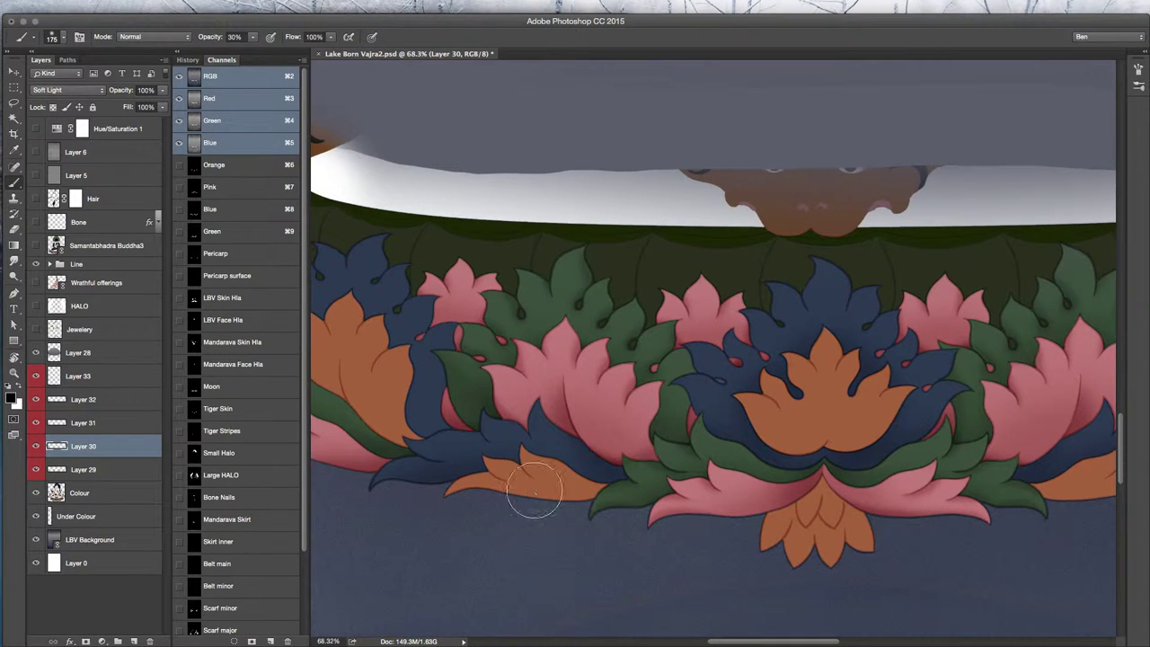
scroll(511, 485, "left", 3)
scroll(521, 459, "up", 1)
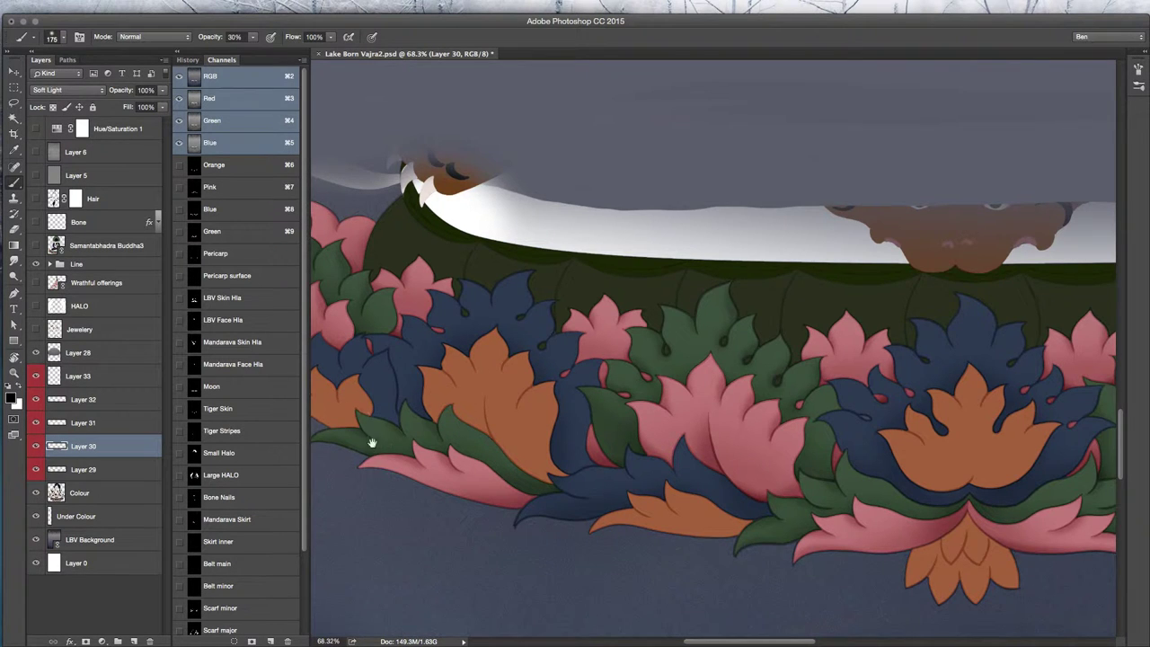
left_click_drag(380, 447, 506, 492)
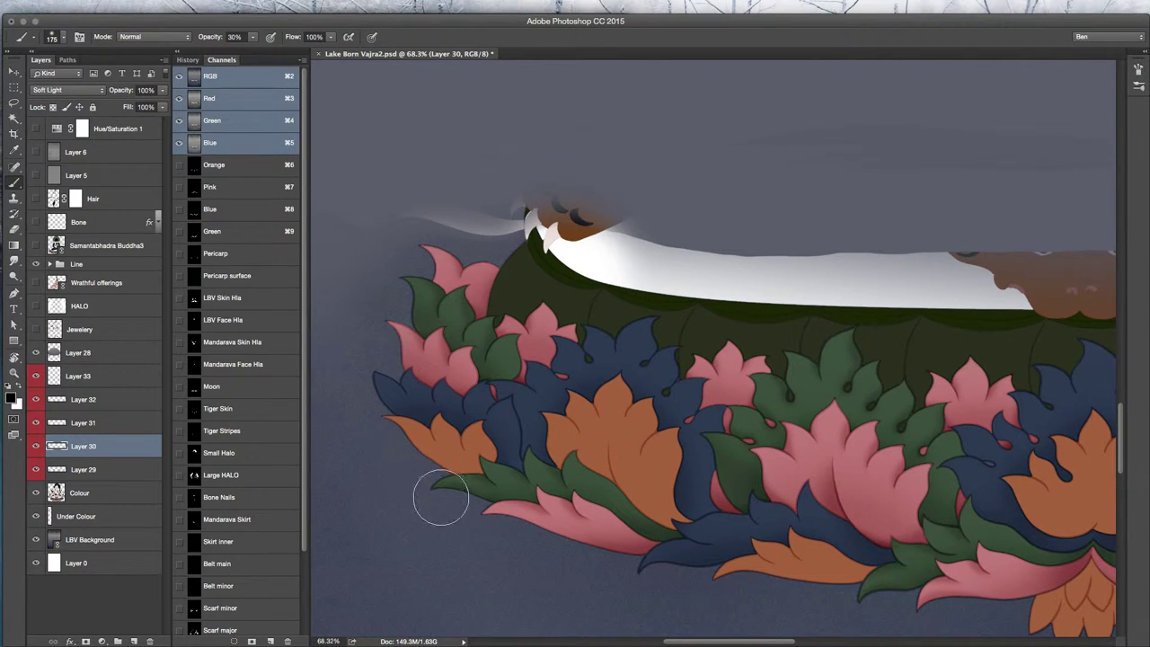
scroll(440, 490, "down", 5)
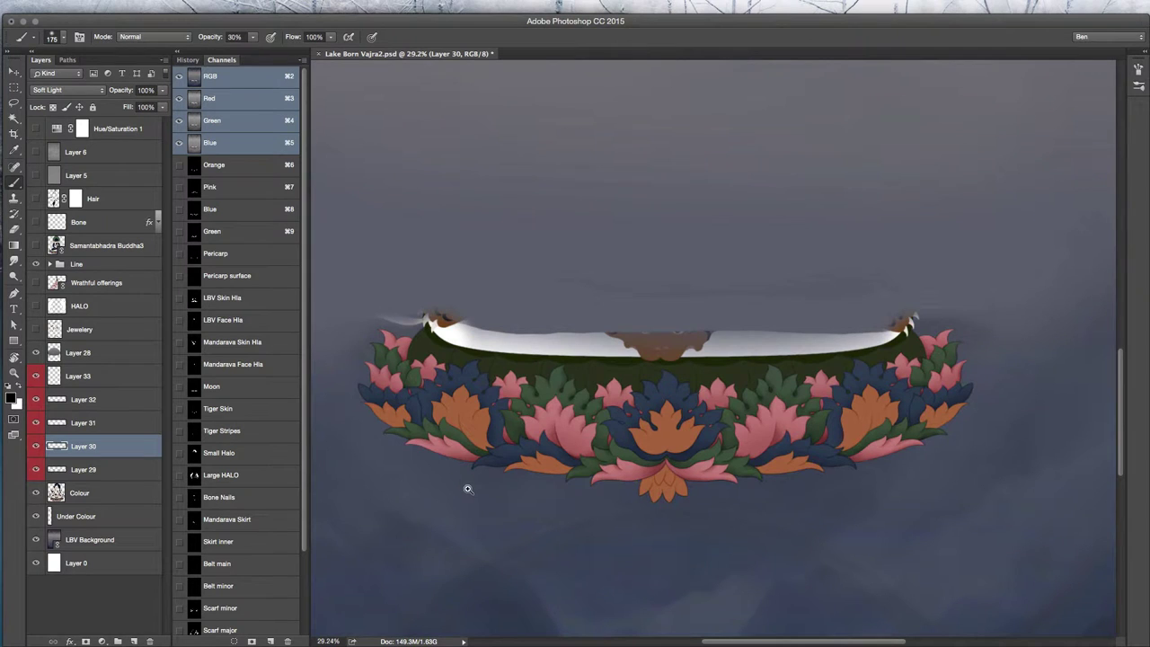
- Toggle the visibility of Layer 29 and Layer 30 to compare the lotus with and without each shading pass
left_click(36, 469)
left_click(35, 469)
left_click(35, 469)
left_click(35, 469)
left_click(36, 448)
left_click(36, 448)
left_click(36, 448)
left_click(35, 445)
scroll(451, 414, "up", 1)
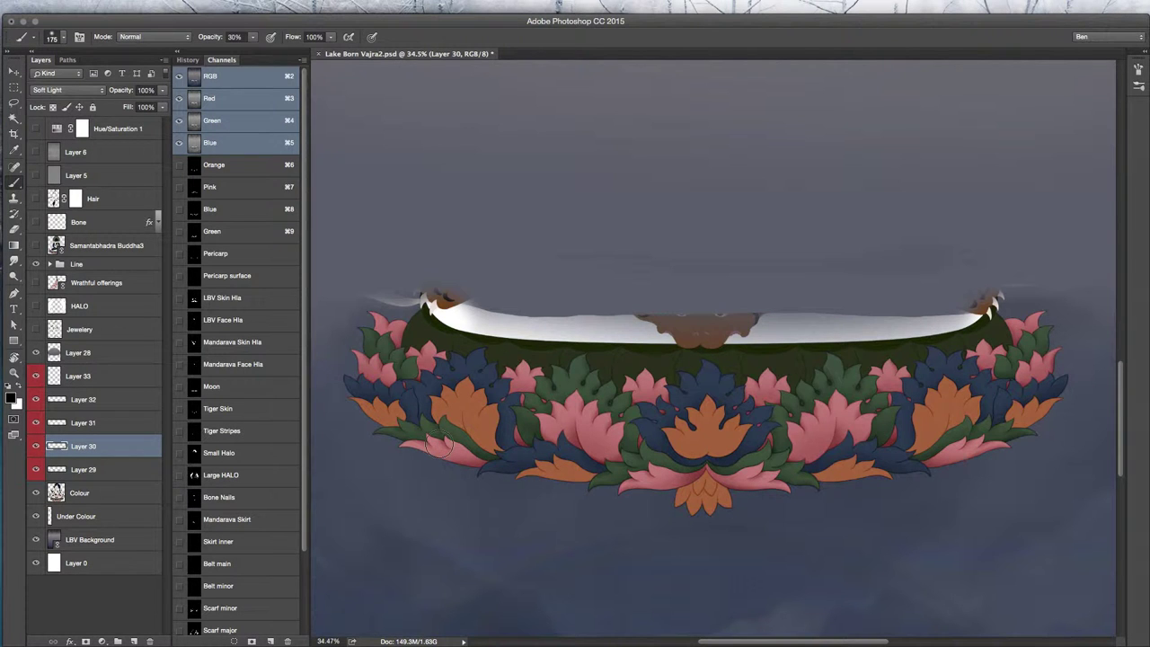
- Darken the overlaps of the lower blue petals on both sides of the lotus on Layer 31
left_click(58, 424)
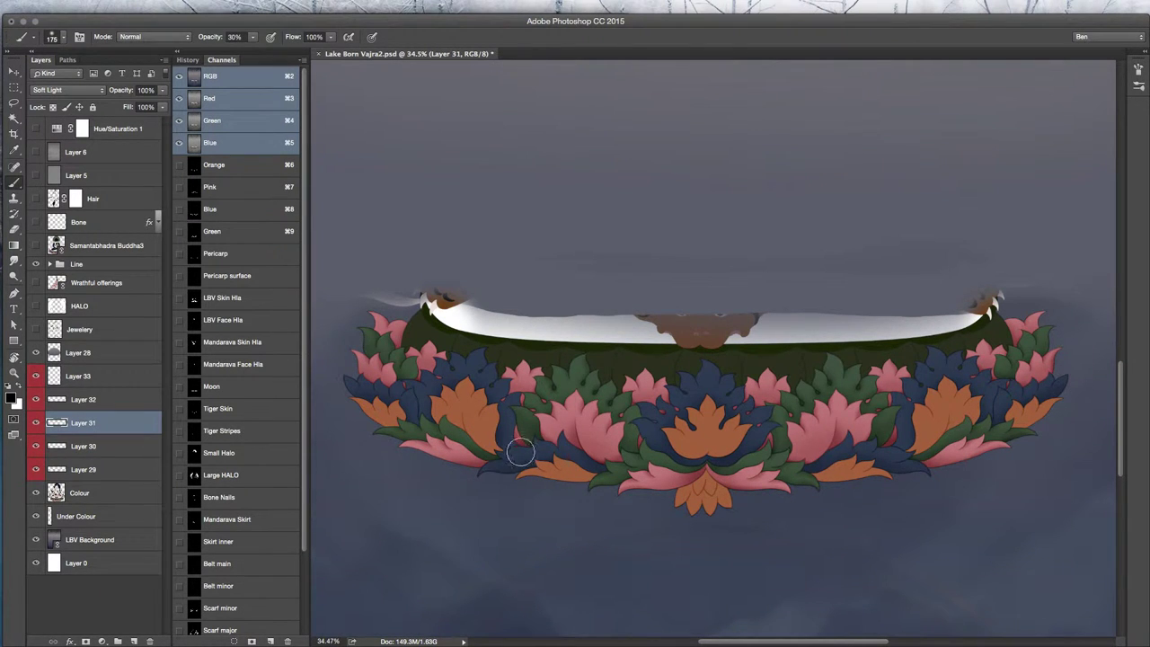
left_click_drag(524, 450, 506, 455)
mouse_move(880, 441)
left_mouse_down()
mouse_move(904, 461)
mouse_move(890, 504)
left_mouse_up()
left_click_drag(868, 466, 962, 466)
left_click_drag(704, 509, 482, 498)
- Clean up the Layer 31 shading along the lower blue petals with a 30 px eraser
key("e")
mouse_move(629, 324)
left_mouse_down()
mouse_move(698, 385)
mouse_move(746, 385)
mouse_move(839, 419)
mouse_move(932, 480)
mouse_move(991, 541)
mouse_move(636, 510)
mouse_move(811, 516)
mouse_move(810, 436)
mouse_move(610, 440)
mouse_move(543, 404)
mouse_move(679, 391)
mouse_move(503, 389)
mouse_move(566, 397)
mouse_move(512, 409)
left_mouse_up()
left_click_drag(500, 470, 814, 511)
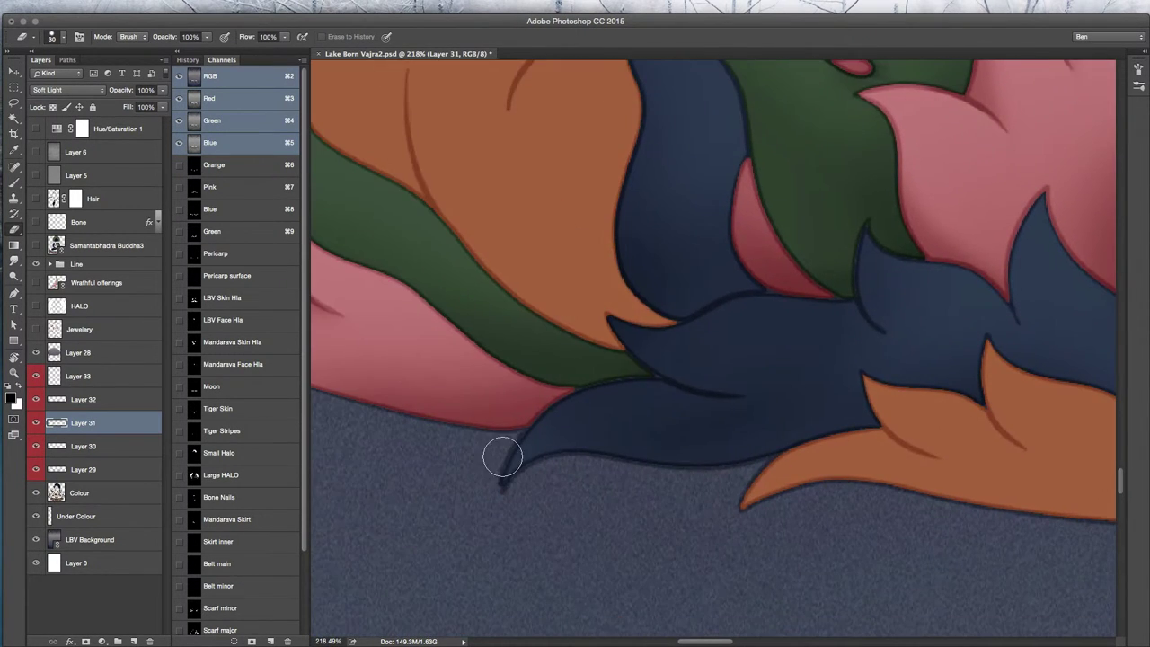
mouse_move(598, 333)
left_mouse_down()
mouse_move(676, 344)
mouse_move(768, 316)
mouse_move(867, 367)
mouse_move(650, 360)
mouse_move(781, 380)
mouse_move(978, 380)
mouse_move(737, 426)
mouse_move(610, 474)
left_mouse_up()
left_click_drag(715, 495, 648, 485)
left_click_drag(688, 526, 506, 506)
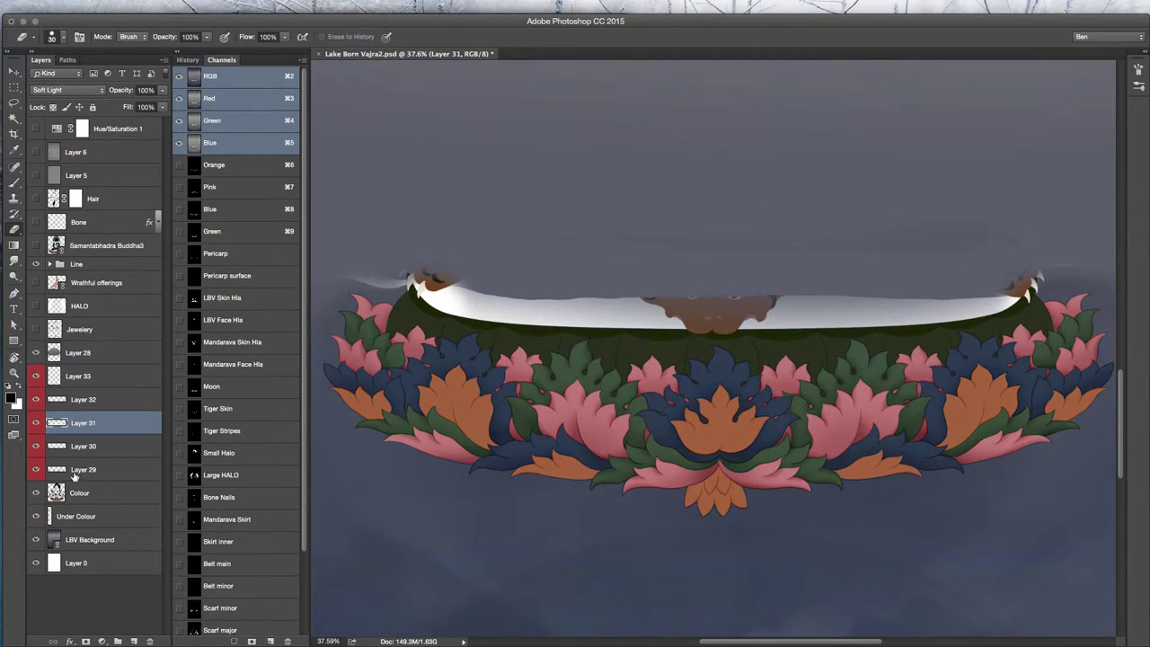
- Switch to Layer 30 and reduce the eraser size to 90 px
left_click(48, 453)
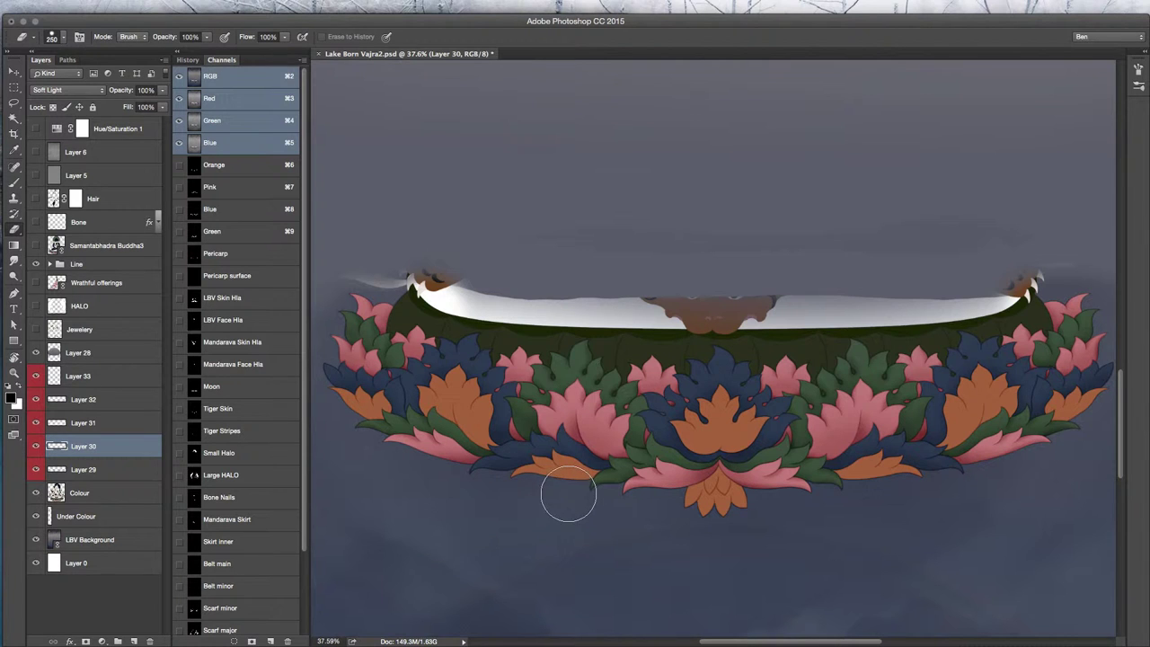
key("bracketleft")
key("bracketleft")
key("bracketleft")
key("bracketleft")
- Darken the blue petals between the two leftmost orange flowers on Layer 31 with the 175 px brush
left_click(62, 428)
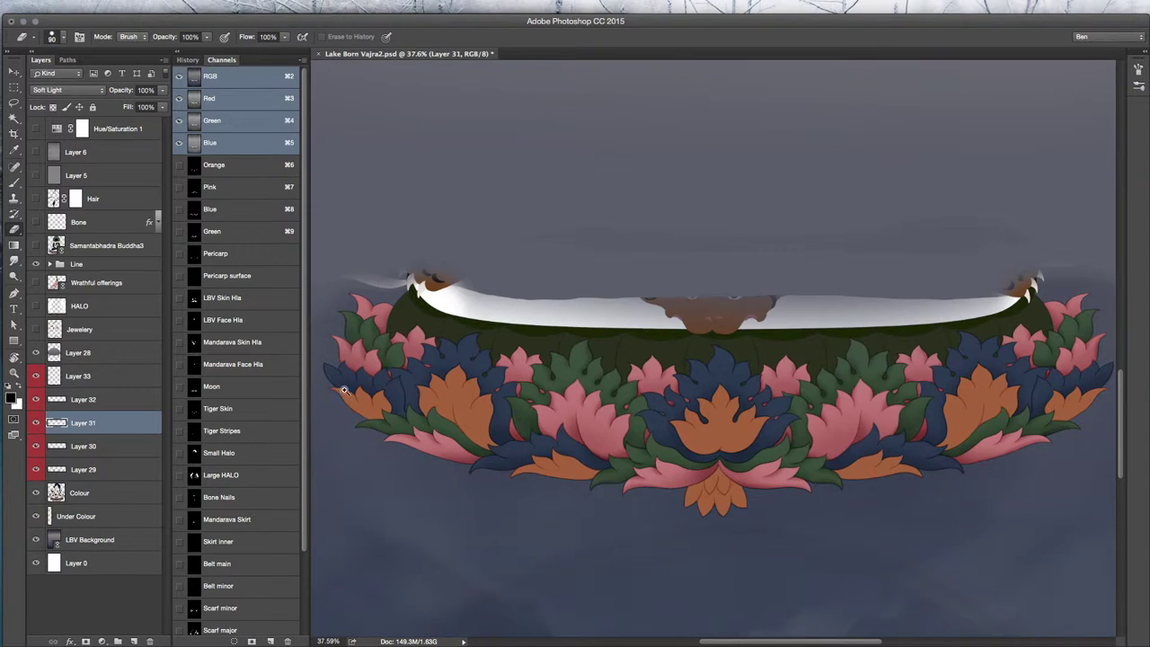
left_click_drag(352, 392, 424, 406)
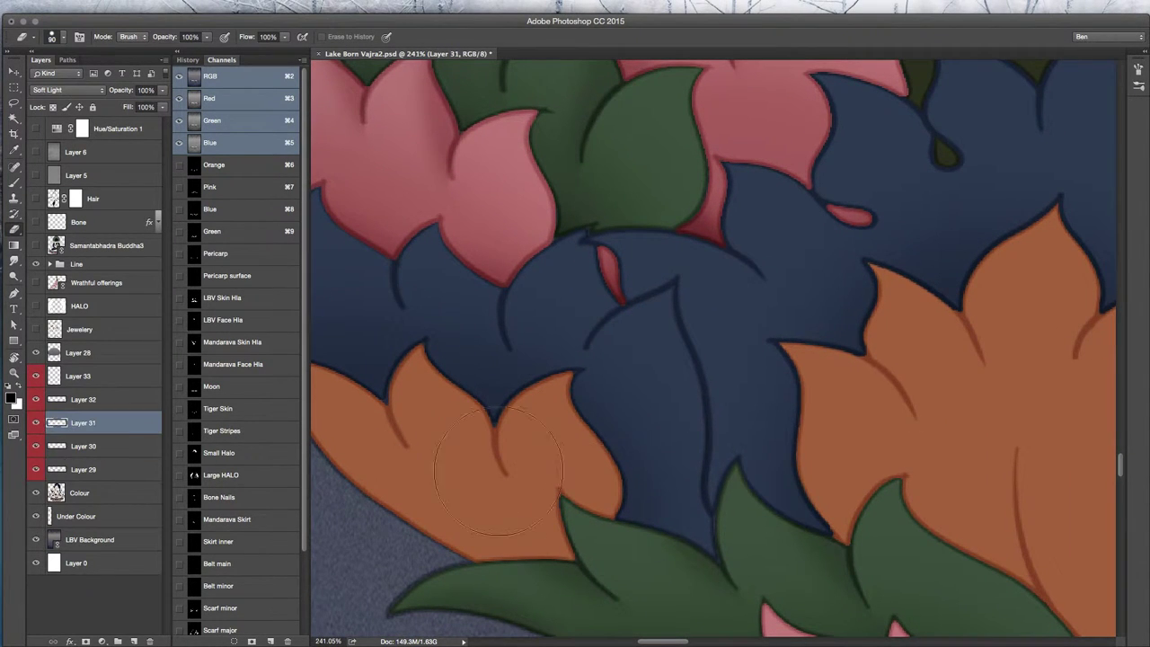
key("b")
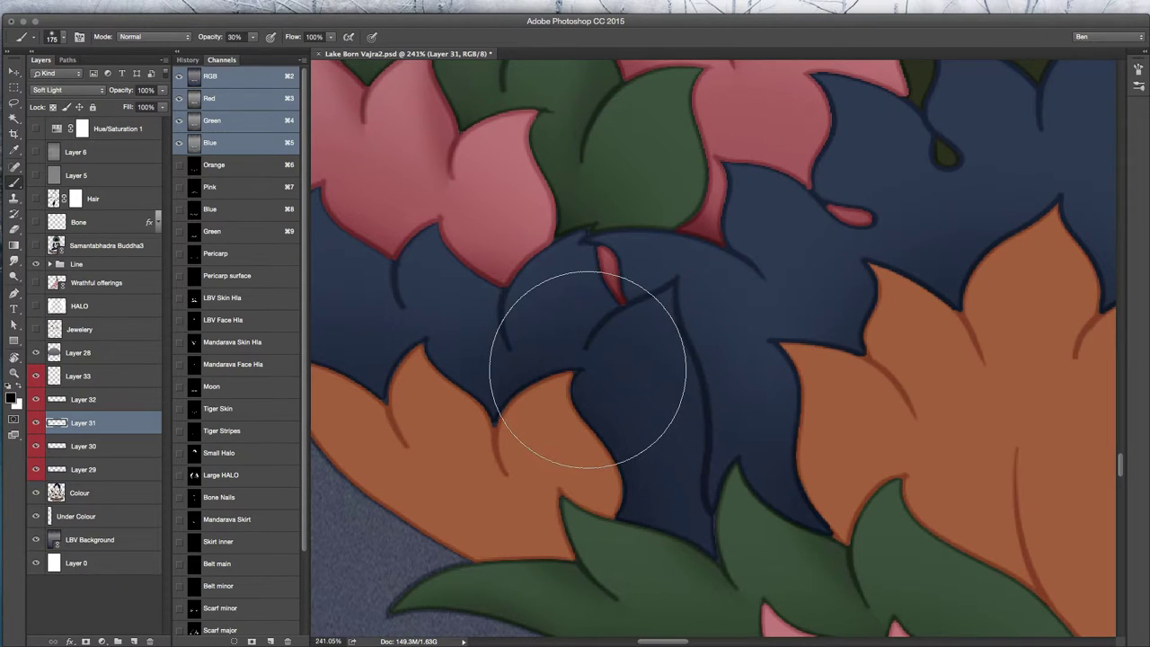
- Erase the shading from the overlapping front petal in the left blue cluster with a 60 px eraser
key("e")
key("bracketleft")
key("bracketleft")
key("bracketleft")
key("bracketleft")
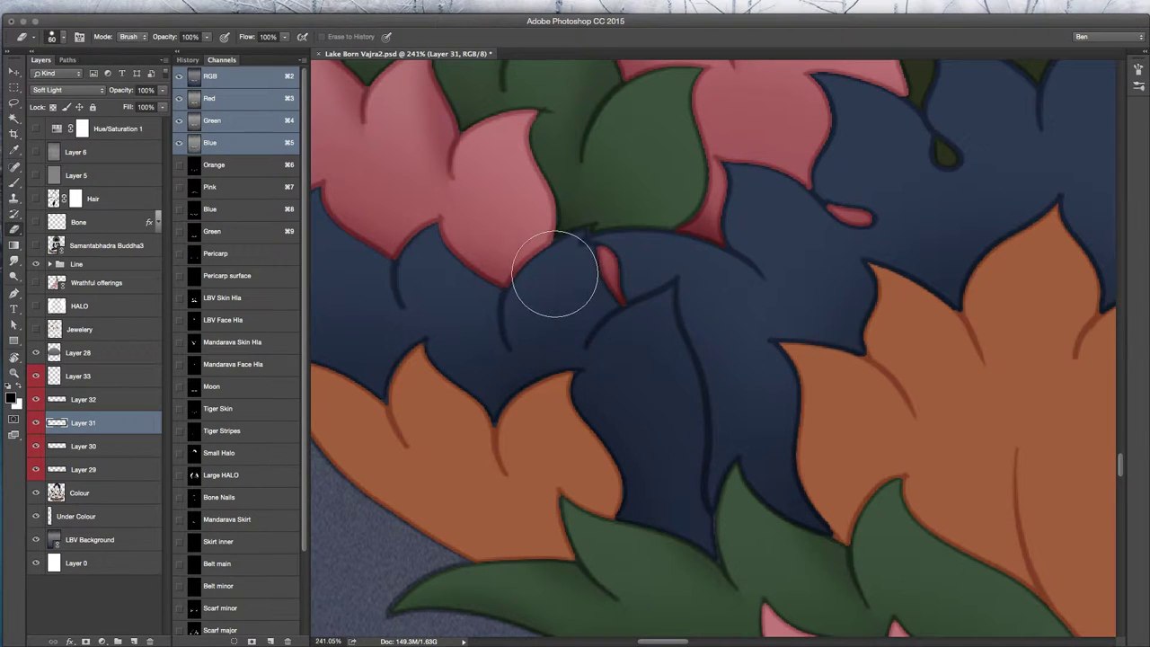
mouse_move(566, 299)
left_mouse_down()
mouse_move(660, 401)
mouse_move(662, 473)
mouse_move(611, 455)
mouse_move(530, 258)
left_mouse_up()
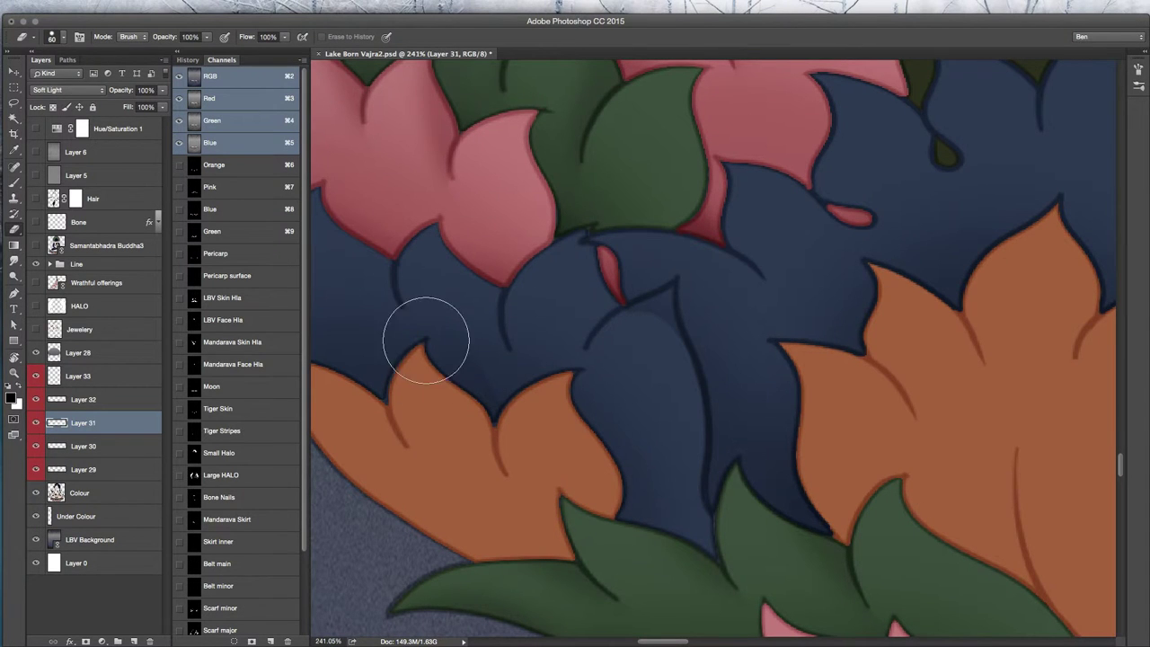
- Refine the shading edge along the left front petal's outline with a very small eraser
scroll(635, 380, "up", 3)
key("bracketleft")
key("bracketleft")
key("bracketleft")
key("bracketleft")
key("bracketleft")
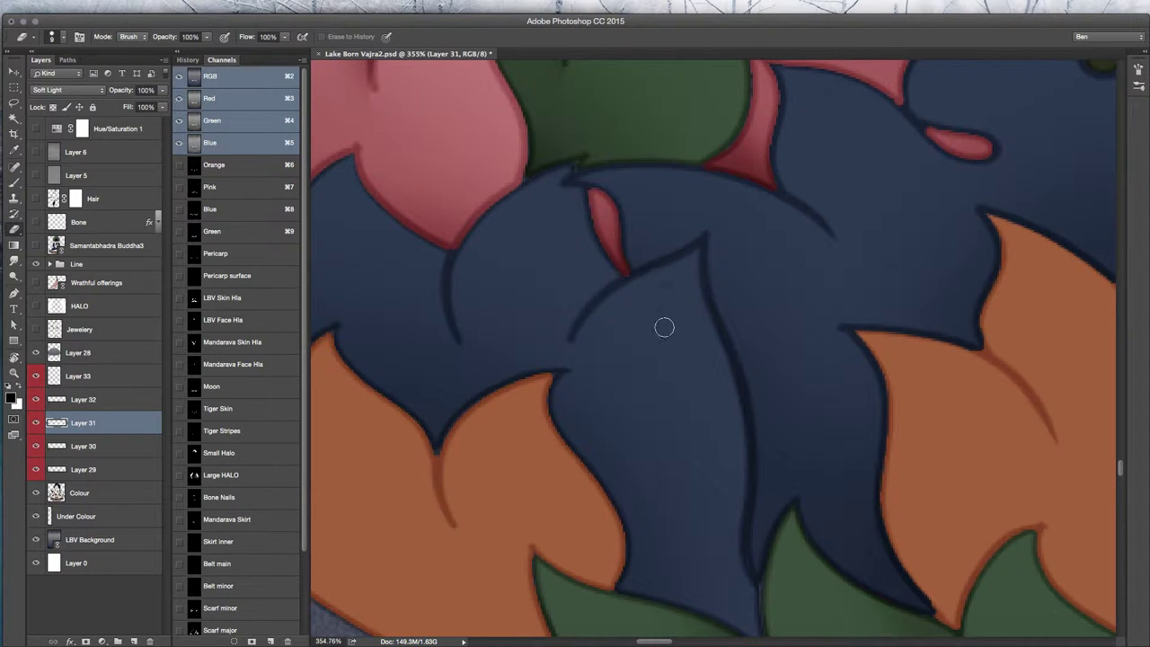
left_click_drag(666, 485, 624, 505)
- Darken the matching blue petals between the two rightmost orange flowers on Layer 31
left_click_drag(624, 504, 450, 480)
key("b")
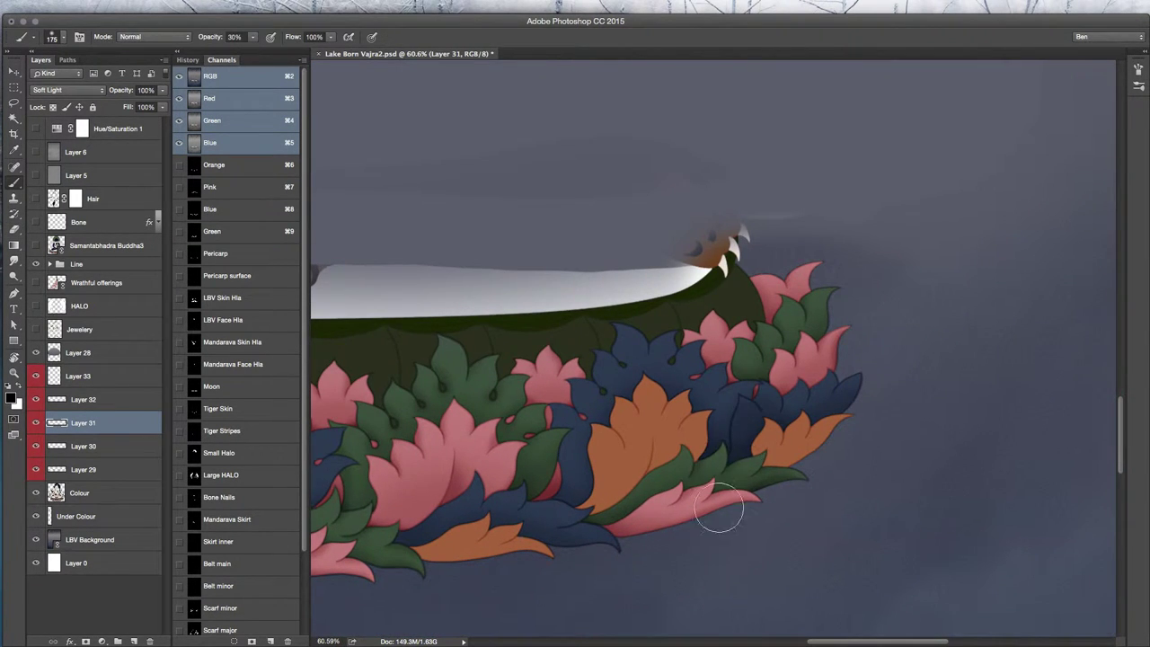
scroll(712, 474, "up", 10)
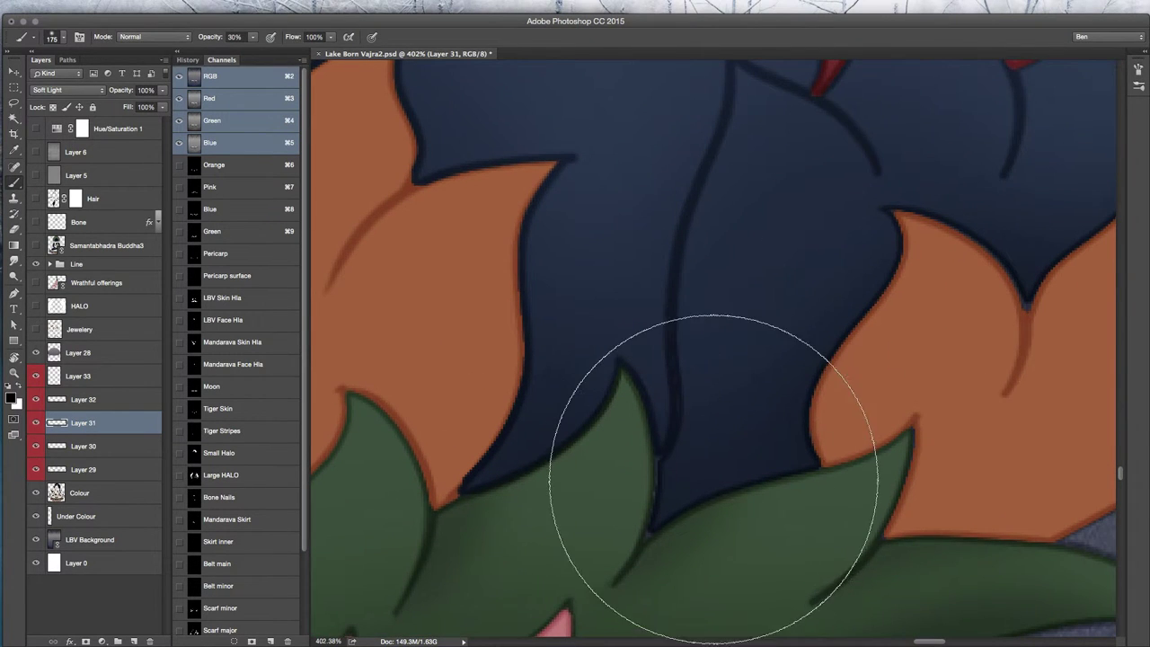
- Erase the shading from the right overlapping front petal, starting along its outline and widening the eraser for the interior
key("e")
scroll(759, 144, "up", 3)
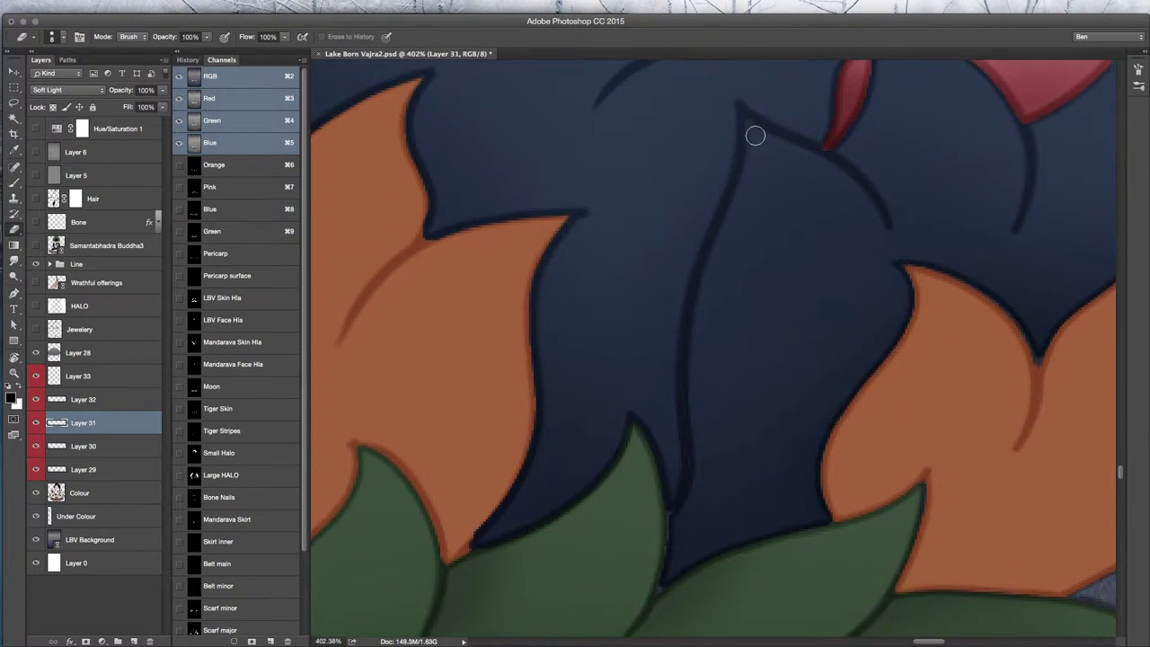
mouse_move(769, 144)
left_mouse_down()
mouse_move(756, 210)
mouse_move(781, 174)
mouse_move(763, 226)
mouse_move(725, 267)
mouse_move(725, 423)
mouse_move(699, 534)
mouse_move(713, 393)
mouse_move(845, 316)
mouse_move(891, 318)
left_mouse_up()
key("bracketright")
key("bracketright")
key("bracketright")
left_click_drag(873, 379, 737, 527)
left_click_drag(714, 329, 770, 233)
mouse_move(813, 329)
left_mouse_down()
mouse_move(747, 404)
mouse_move(853, 377)
left_mouse_up()
- Shade the blue petals beneath and around the central orange flower on Layer 31, enlarging the brush to 100 px
left_click_drag(704, 489, 491, 507)
left_click_drag(608, 571, 545, 539)
left_click_drag(378, 530, 610, 502)
key("b")
scroll(773, 485, "up", 3)
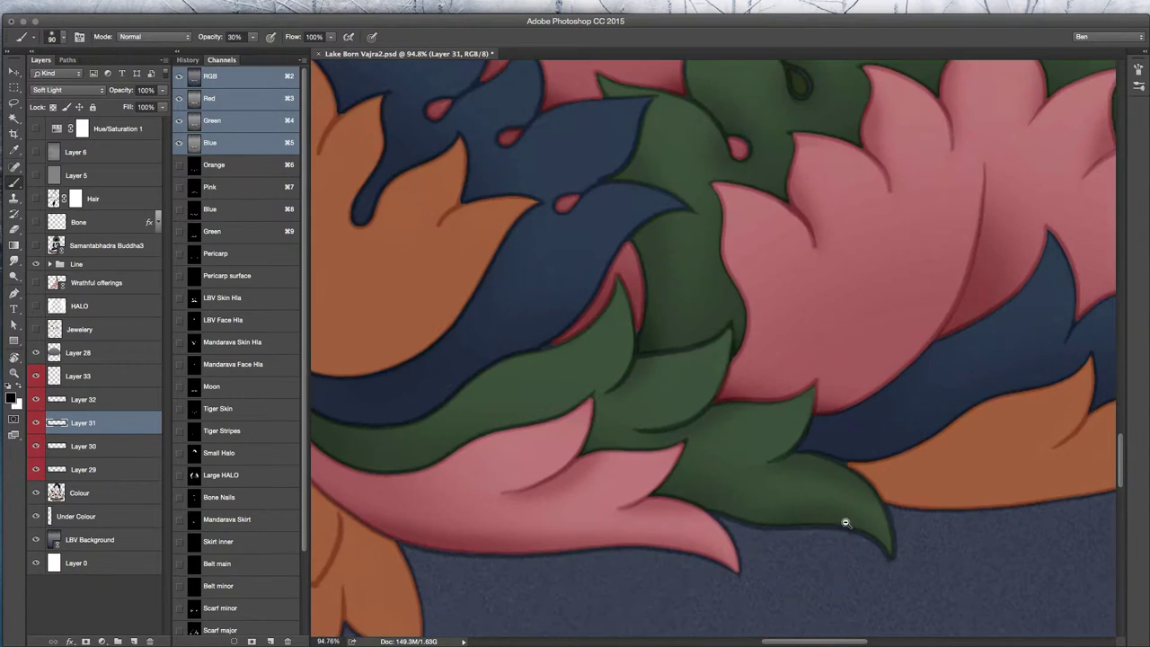
key("[")
key("[")
scroll(701, 486, "left", 5)
key("bracketright")
key("bracketright")
key("bracketright")
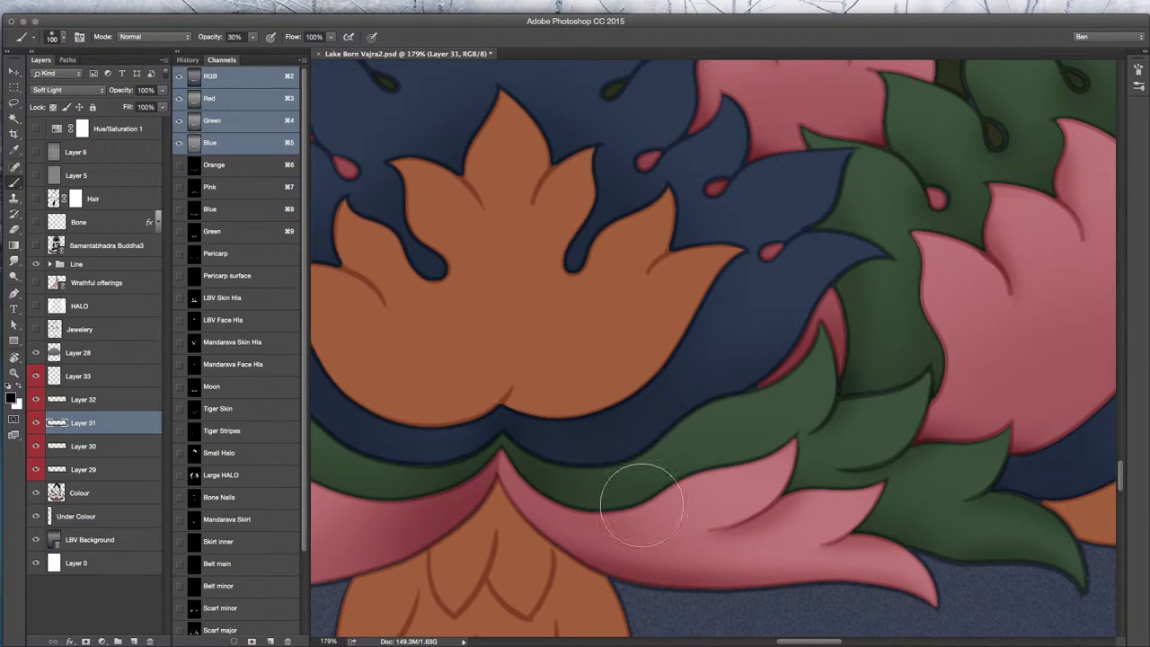
scroll(710, 499, "right", 2)
scroll(710, 499, "up", 1)
left_click_drag(730, 506, 734, 506)
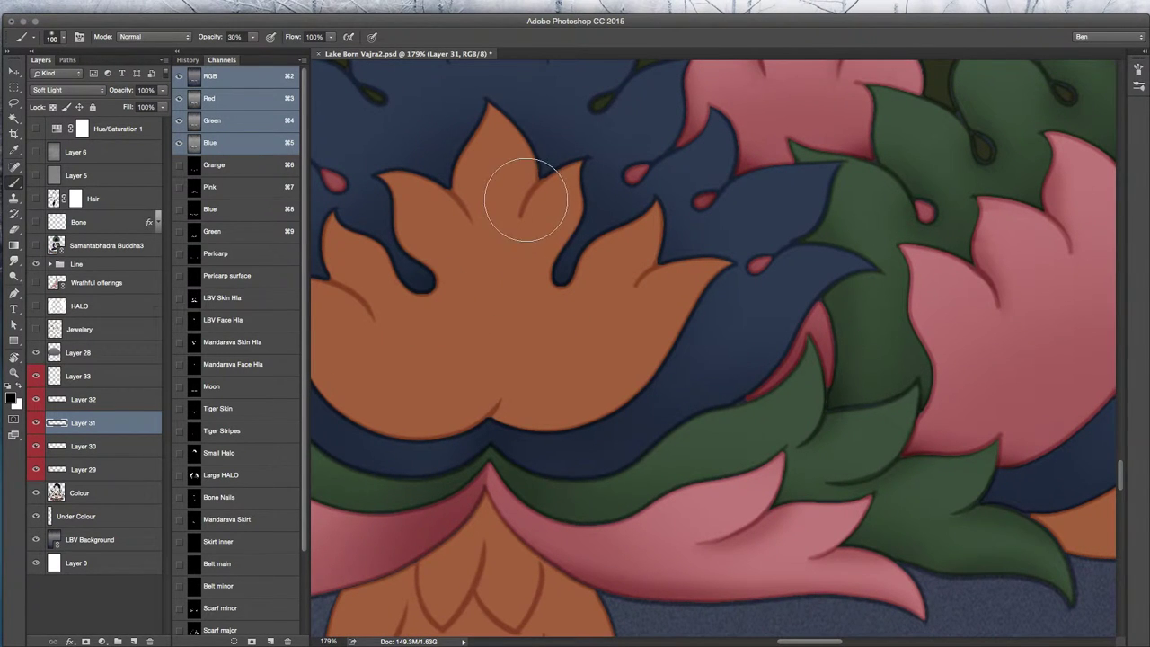
- Deepen the blue shading around the central orange flower's petals with a 60 px brush
key("bracketleft")
key("bracketleft")
key("bracketleft")
key("bracketleft")
left_click_drag(413, 344, 490, 362)
- Continue the fine shading on the blue petals around the orange flowers on the right half of the lotus
scroll(413, 382, "right", 10)
scroll(685, 353, "down", 2)
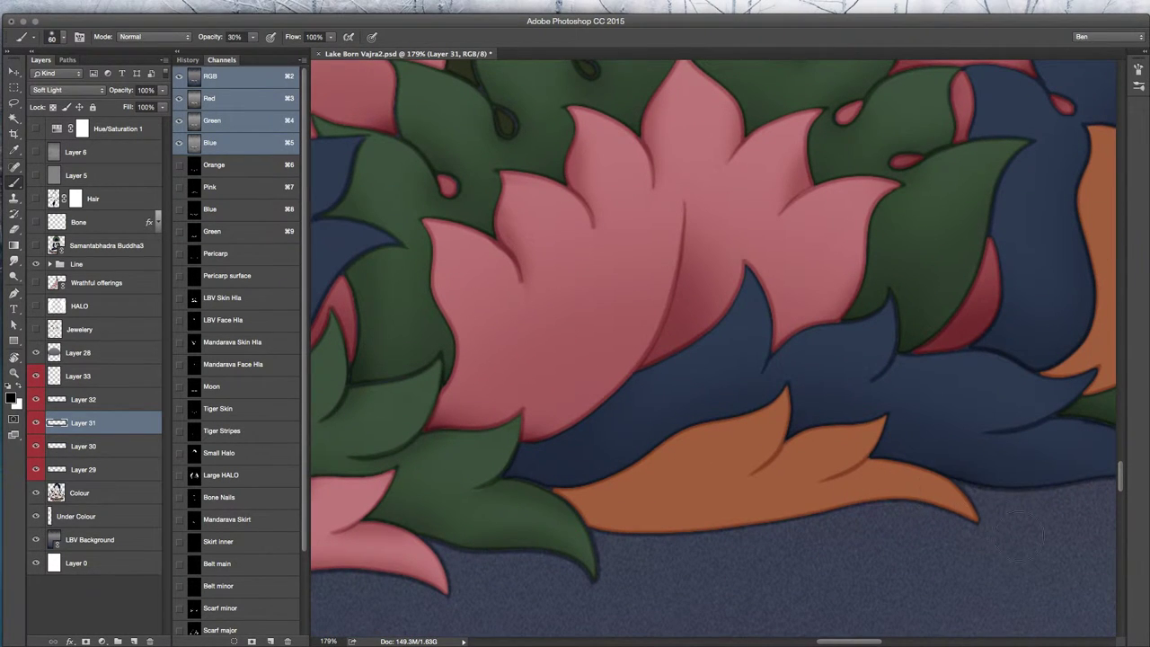
scroll(740, 550, "right", 10)
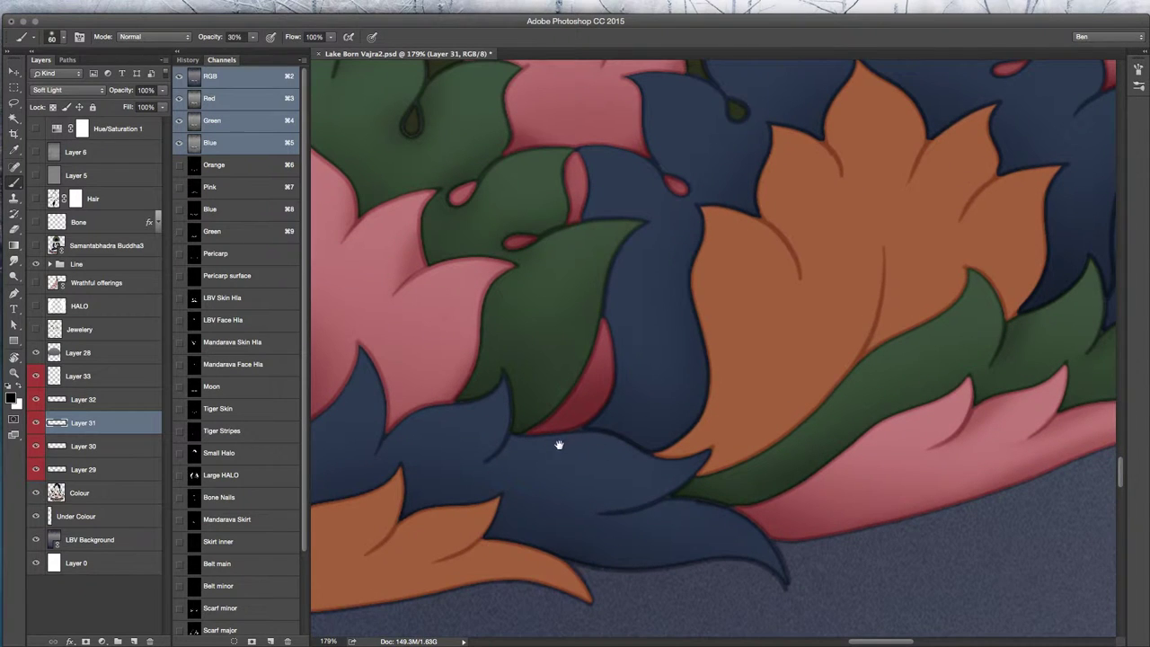
scroll(568, 447, "right", 3)
scroll(568, 446, "up", 3)
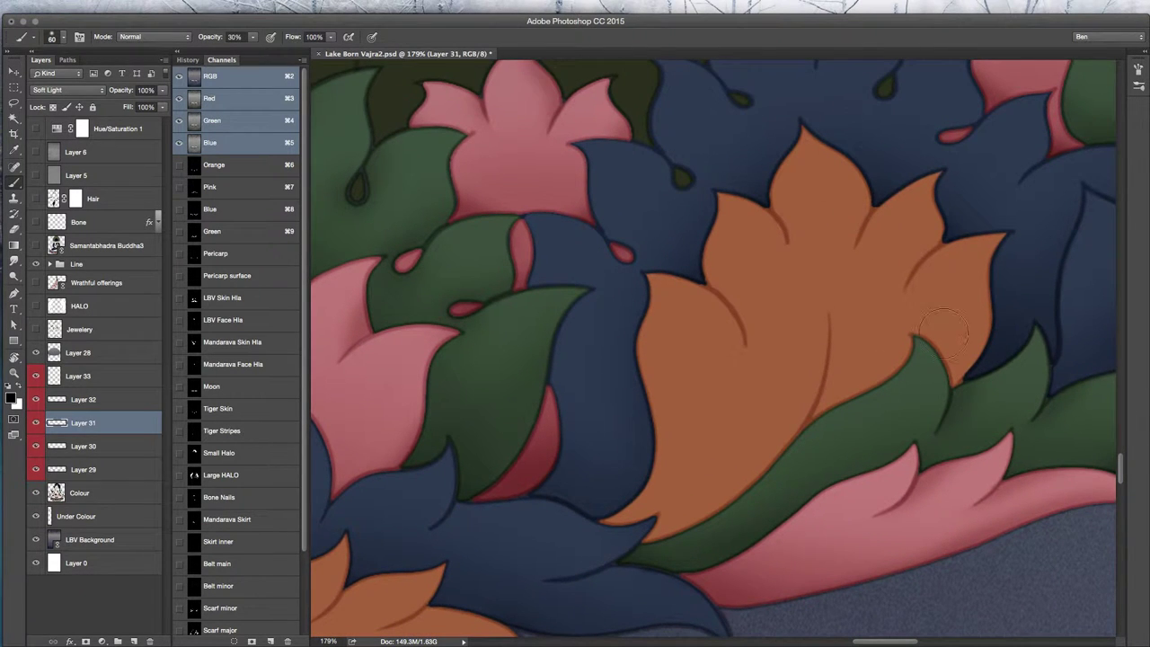
scroll(746, 528, "right", 10)
scroll(746, 529, "up", 3)
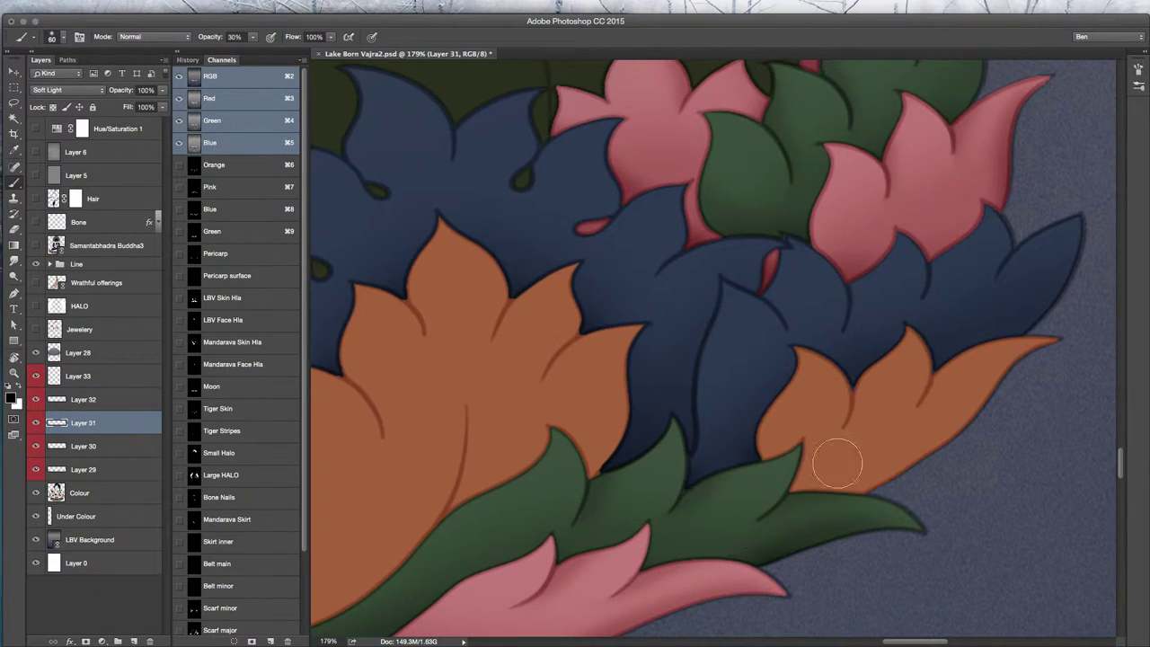
- Examine the blue petal shading from the right side of the lotus across to its far left end
left_click_drag(539, 513, 655, 534)
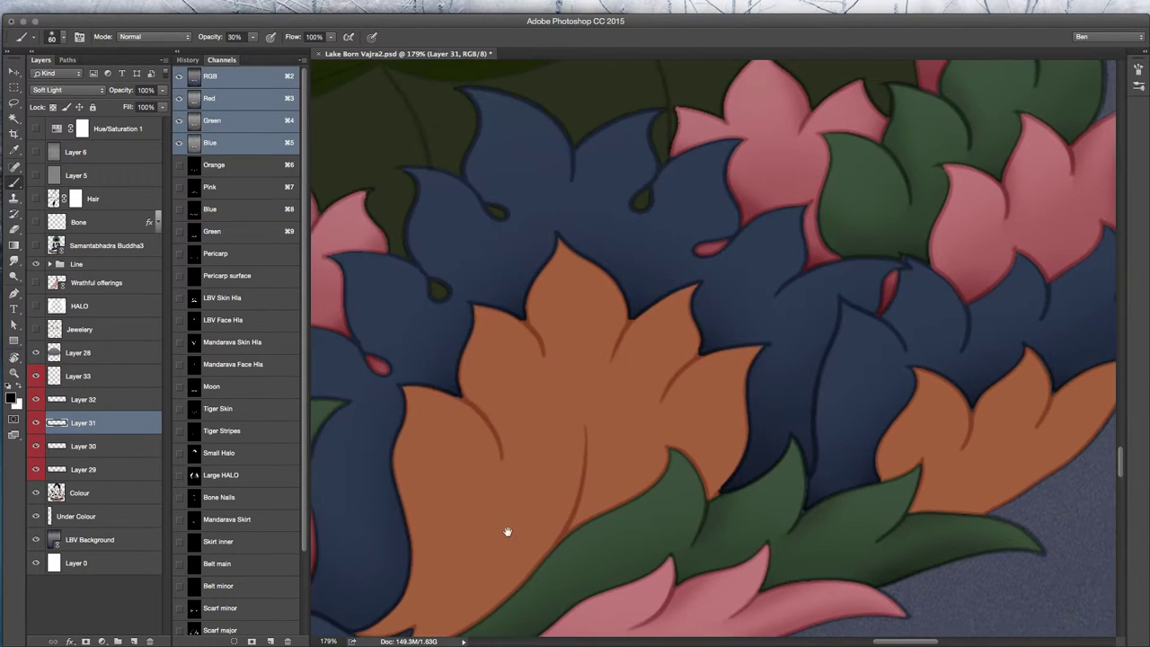
left_click_drag(531, 495, 684, 491)
scroll(668, 512, "down", 5)
scroll(668, 491, "up", 8)
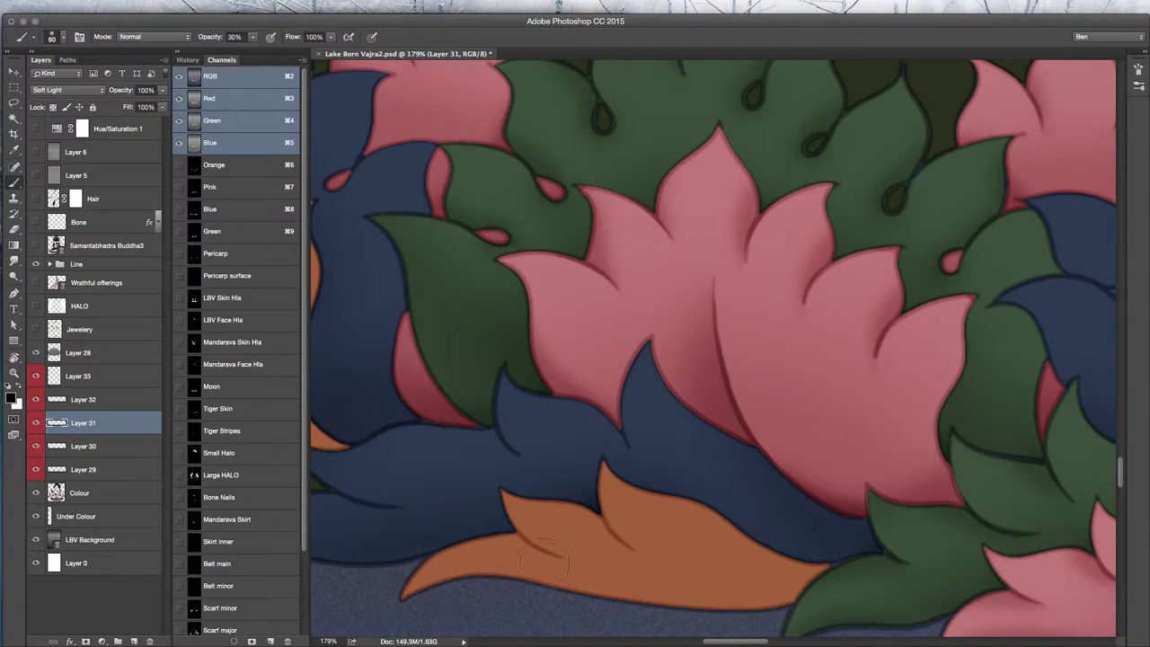
scroll(663, 570, "up", 5)
scroll(662, 570, "left", 3)
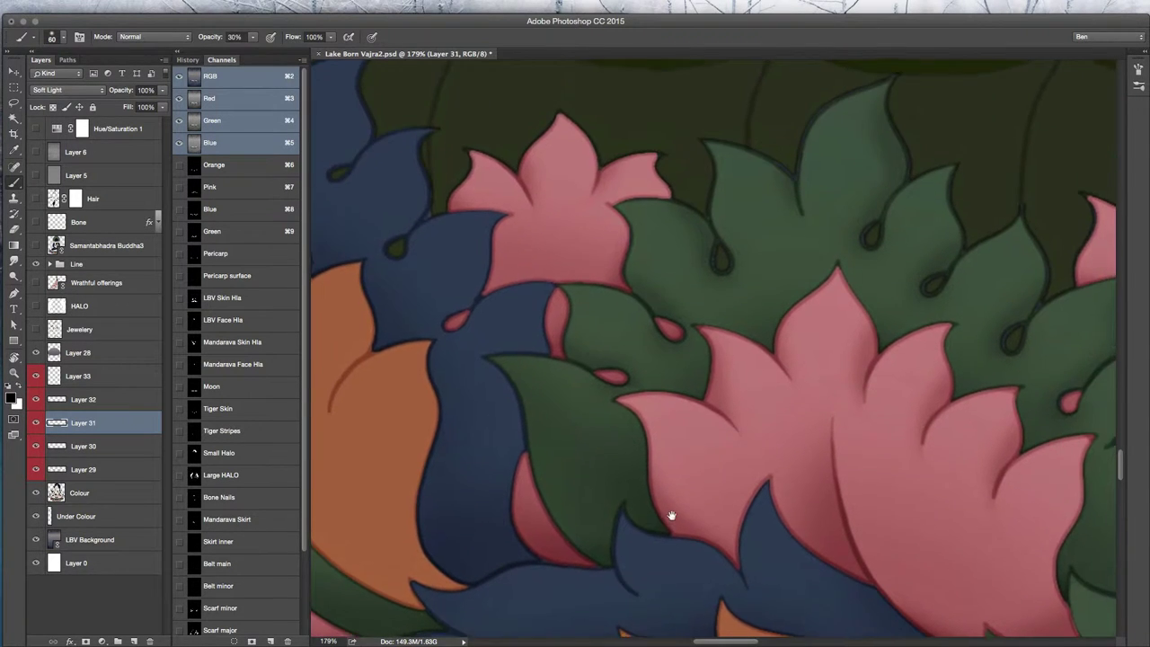
left_click_drag(644, 532, 865, 536)
left_click_drag(446, 432, 534, 431)
left_click_drag(611, 576, 864, 579)
left_click_drag(576, 531, 861, 564)
- Shade the blue petals around the far-left orange flower on Layer 31 with a 70 px brush
key("bracketright")
key("bracketright")
key("bracketright")
key("bracketright")
key("bracketleft")
key("bracketleft")
key("bracketleft")
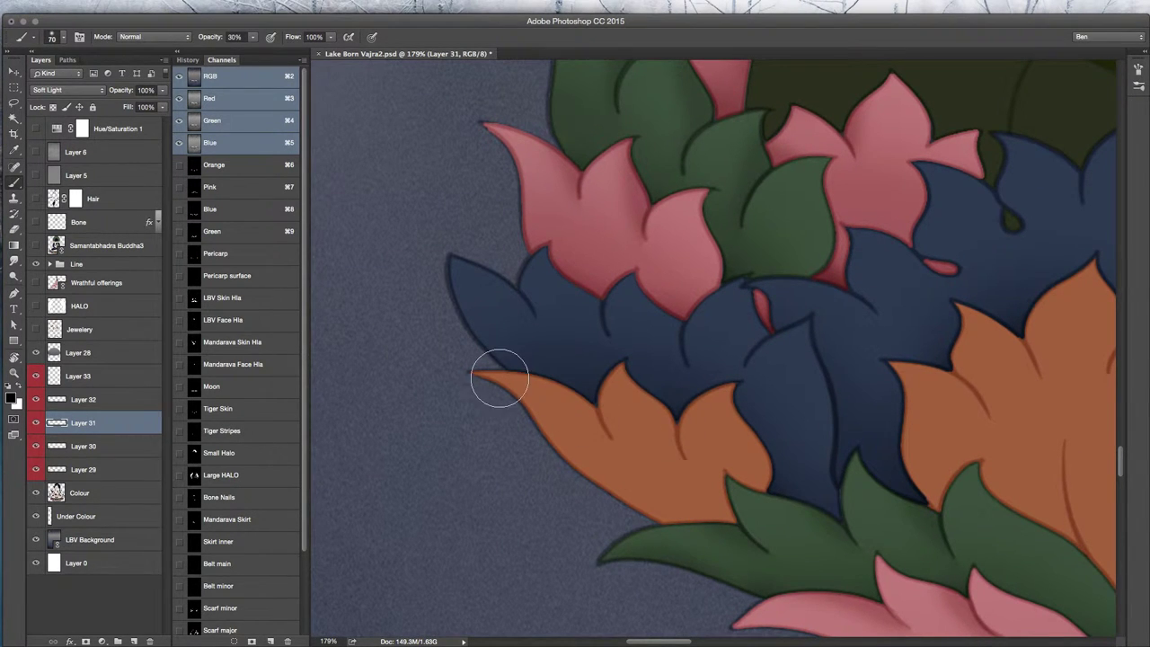
left_click_drag(615, 441, 565, 422)
left_click_drag(741, 455, 472, 408)
left_click_drag(654, 461, 617, 486)
- Save the painting and close the document
scroll(627, 526, "down", 2)
key("super+s")
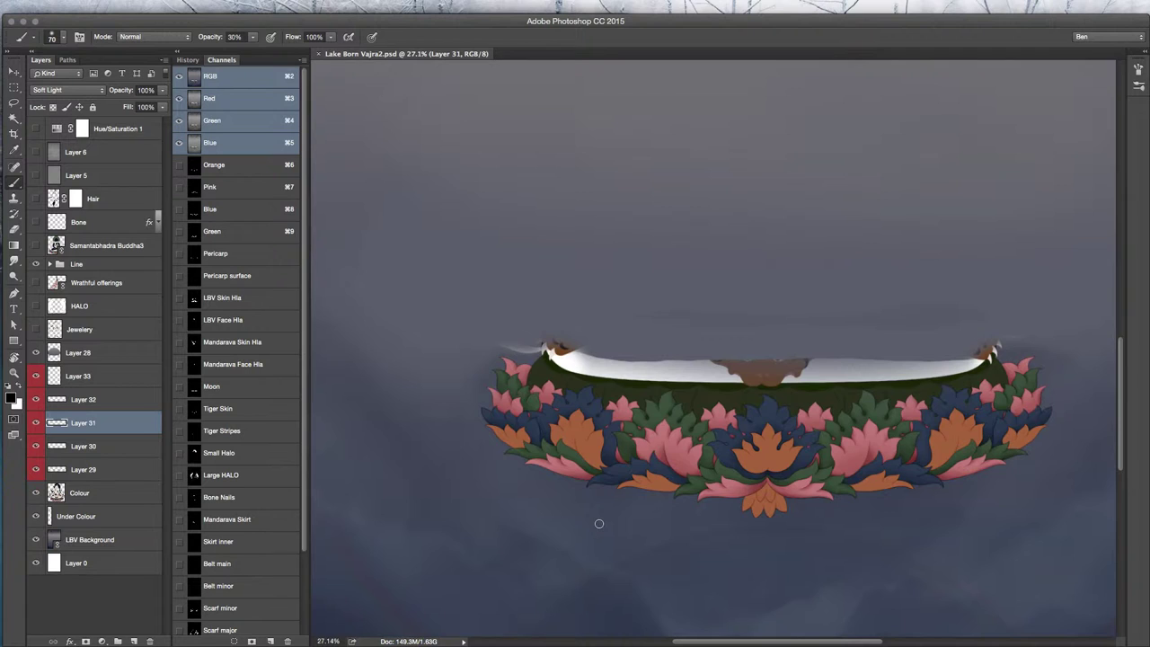
key("super+w")
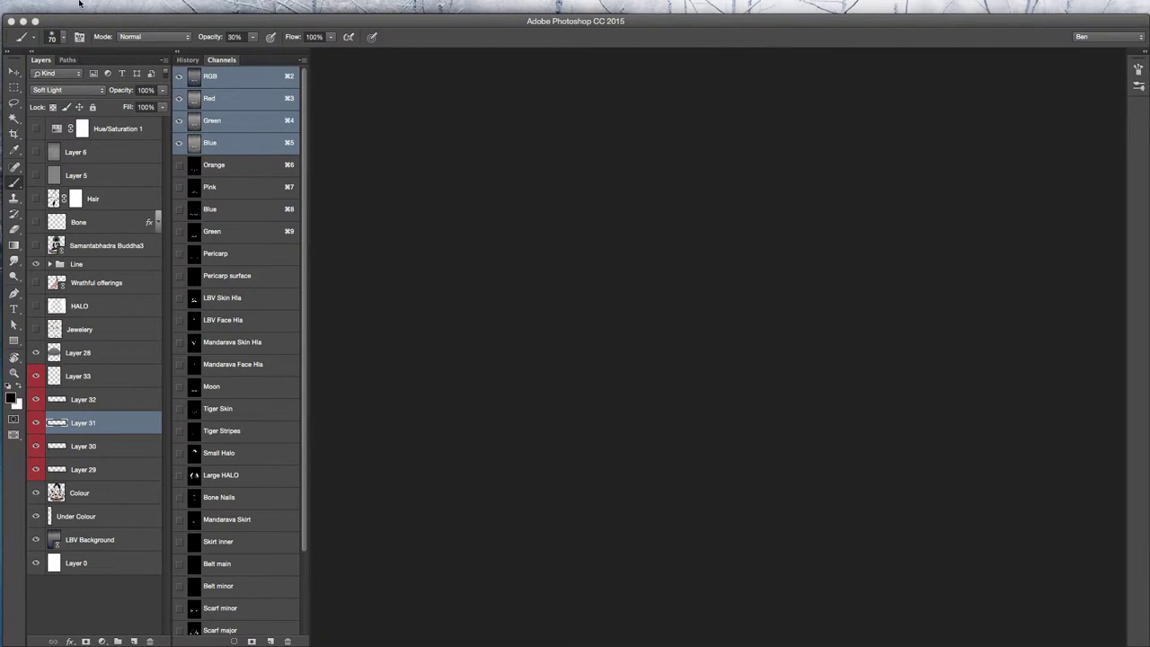
- Reopen Lake Born Vajra2.psd from the recent files and dock its floating window in the workspace
left_click(110, 6)
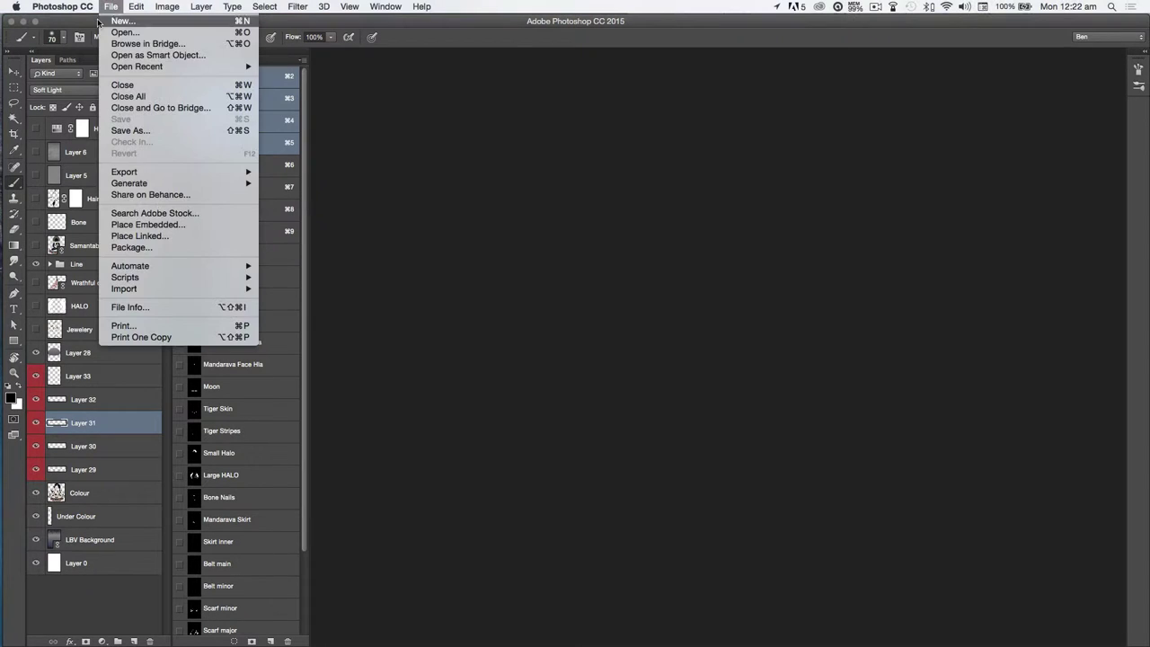
mouse_move(153, 64)
left_click(290, 69)
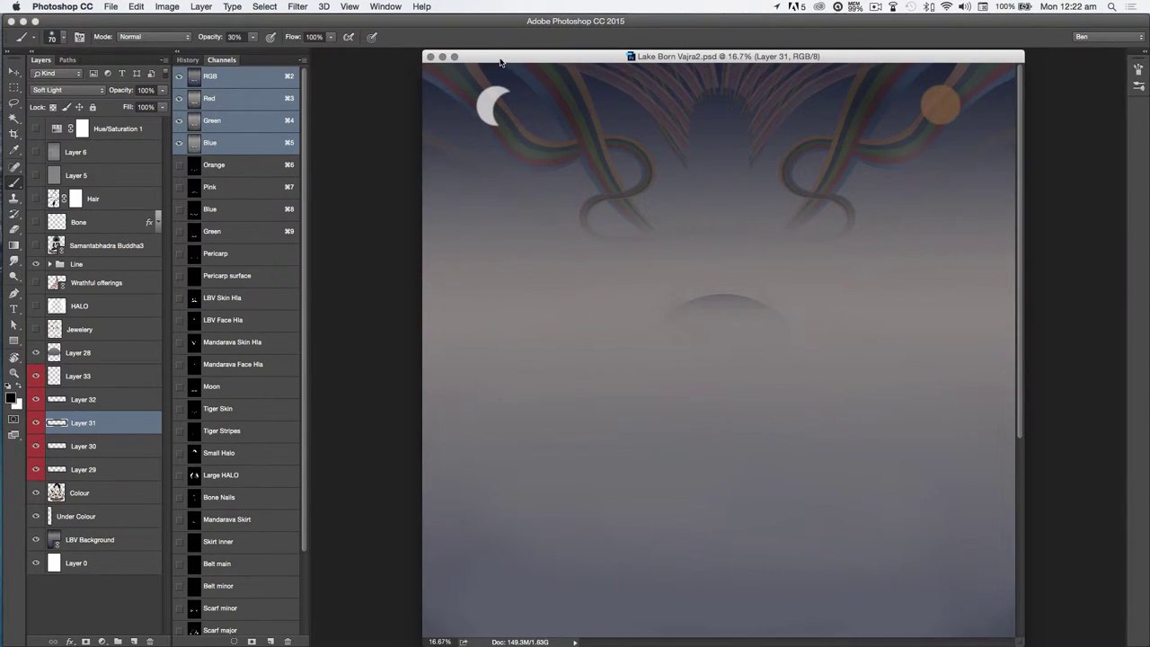
left_click_drag(500, 61, 527, 74)
left_click_drag(675, 471, 697, 445)
left_click(386, 6)
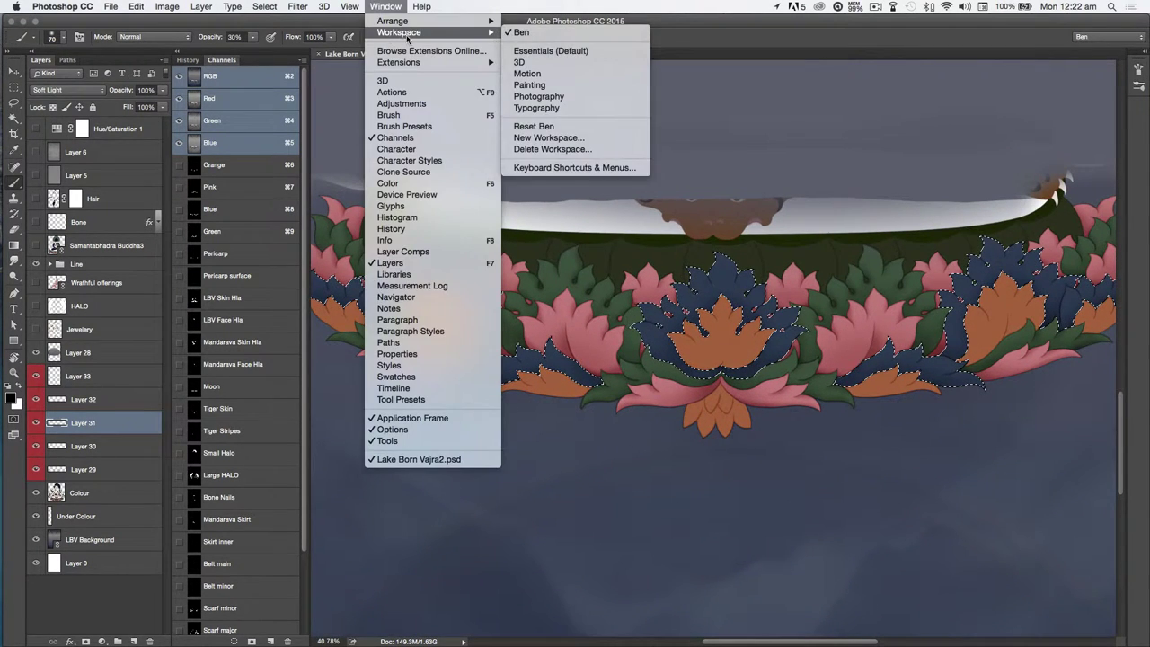
mouse_move(474, 31)
left_click(557, 255)
left_click_drag(546, 54, 529, 0)
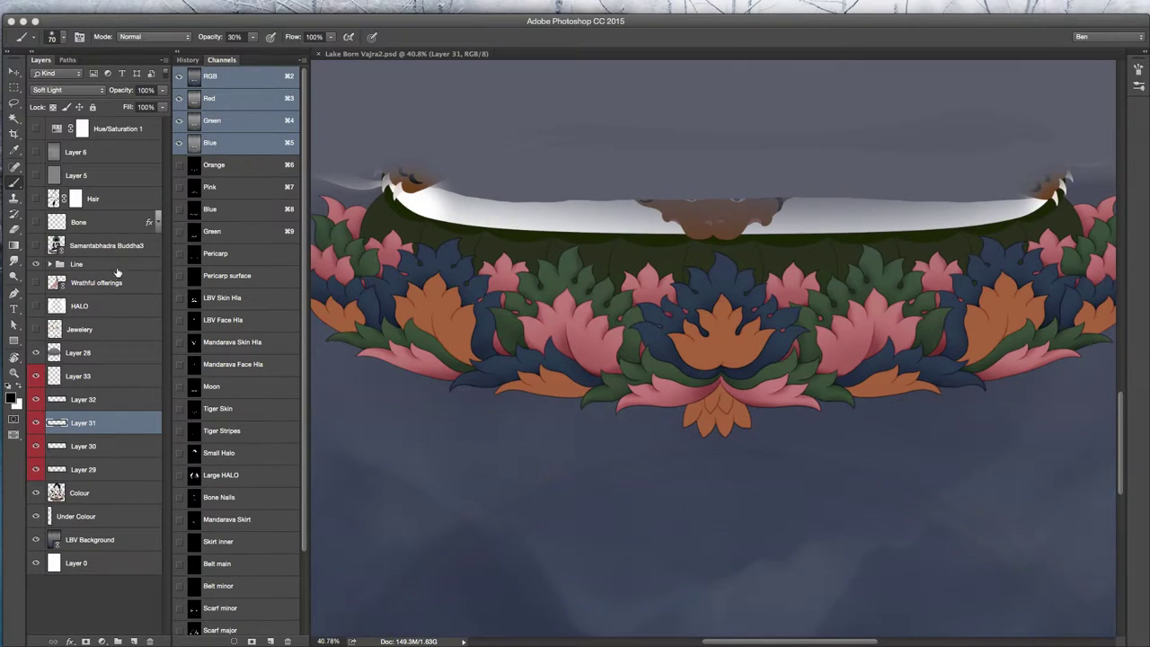
- Compare the lotus with Layer 32 hidden and shown to check what that layer contributes
scroll(638, 499, "up", 3)
scroll(639, 499, "left", 4)
left_click(36, 399)
left_click(36, 399)
left_click(36, 399)
left_click(36, 400)
left_click(36, 399)
left_click(36, 399)
- Shade the upright blue petal and the leftmost blue petal tip on Layer 32, enlarging the brush to 90 px
left_click(55, 399)
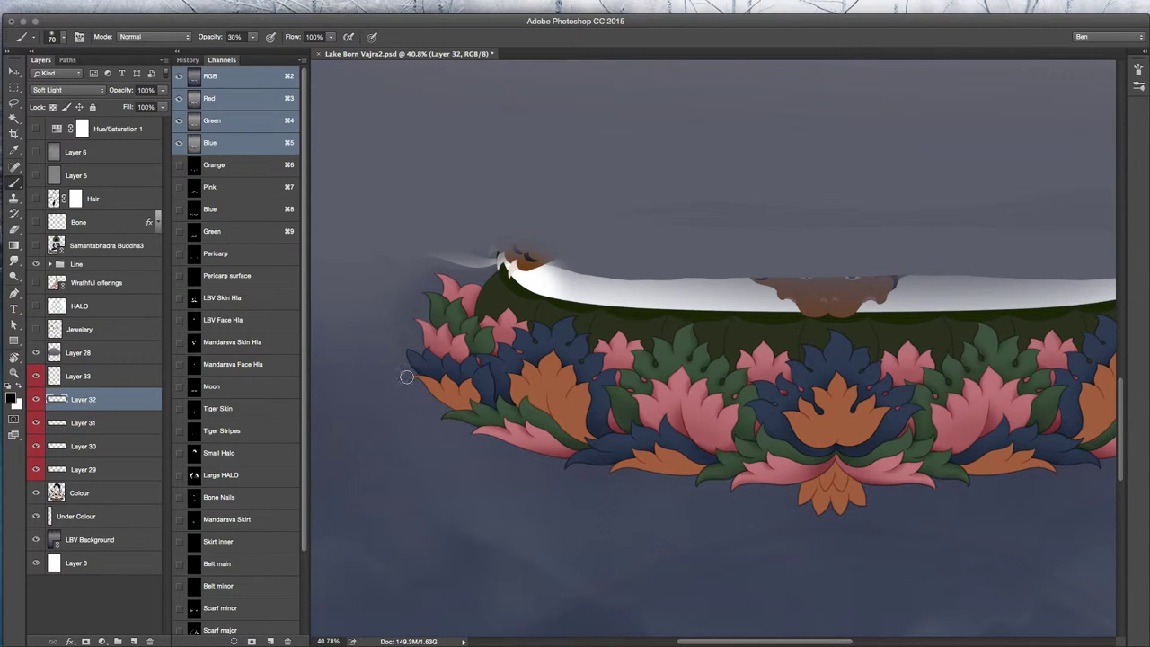
scroll(411, 380, "up", 5)
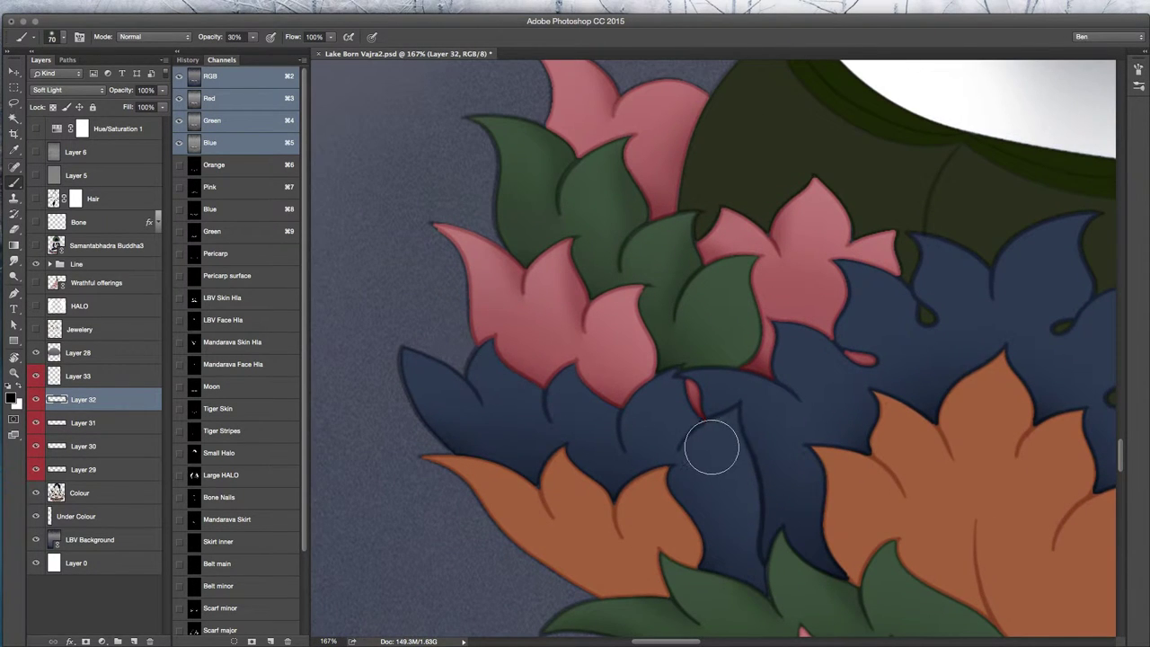
mouse_move(710, 446)
left_mouse_down()
mouse_move(706, 419)
mouse_move(710, 481)
left_mouse_up()
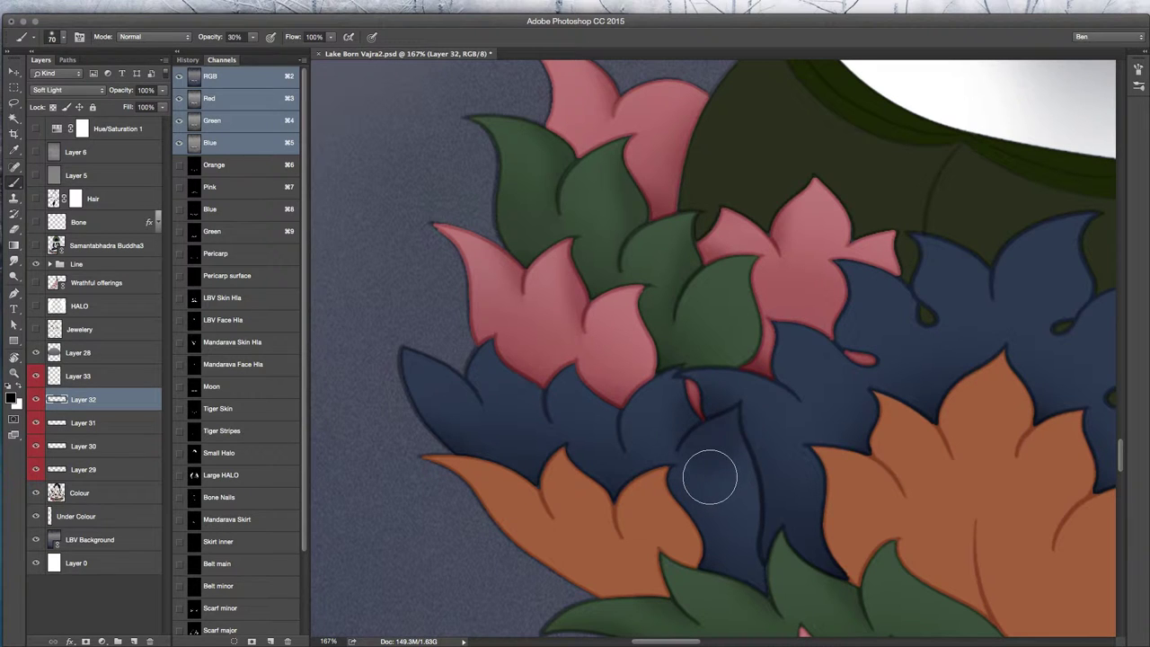
key("bracketright")
key("bracketright")
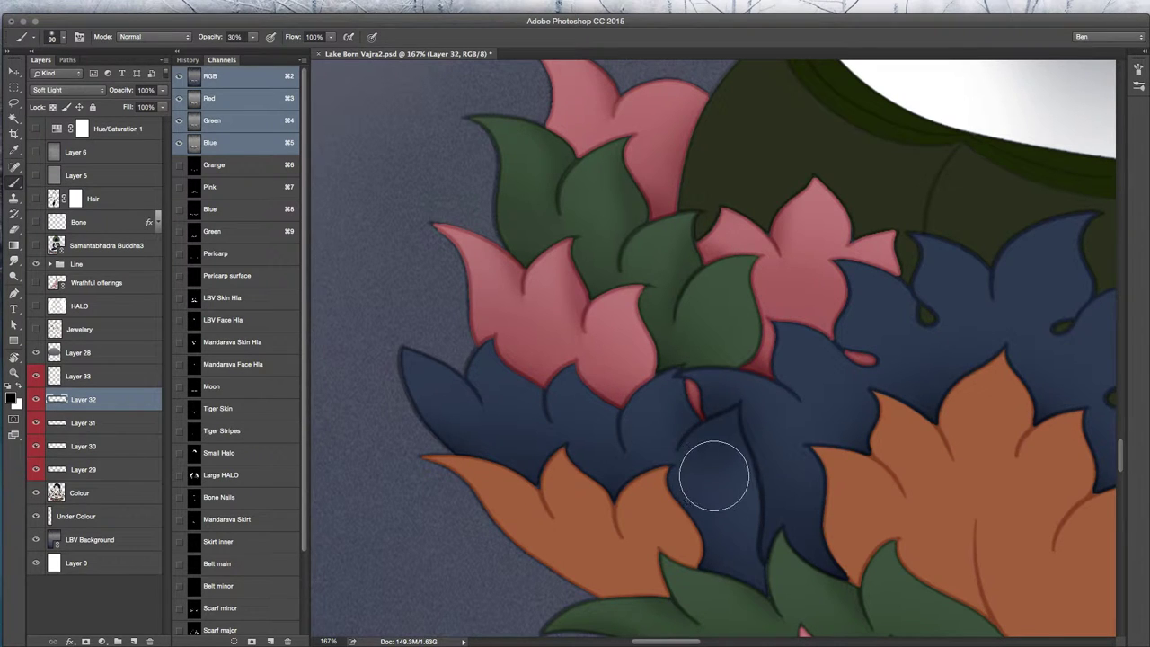
left_click_drag(438, 378, 436, 378)
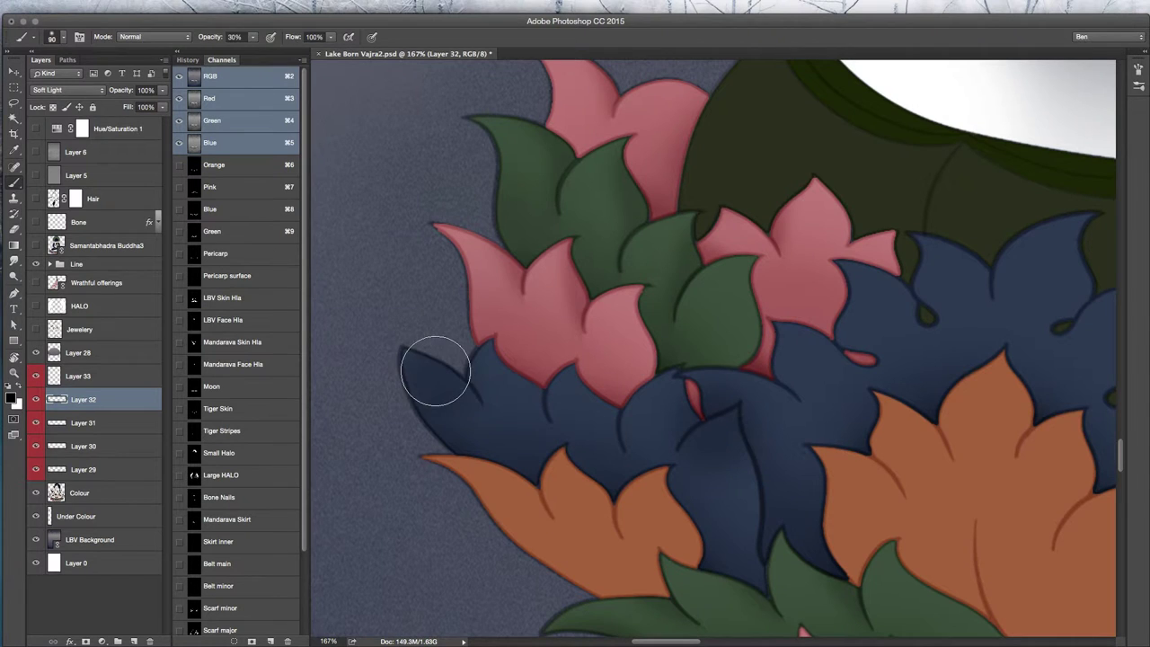
- Shade the creases between the left blue petals and trim the spill along their outlines with a 25 px eraser
key("e")
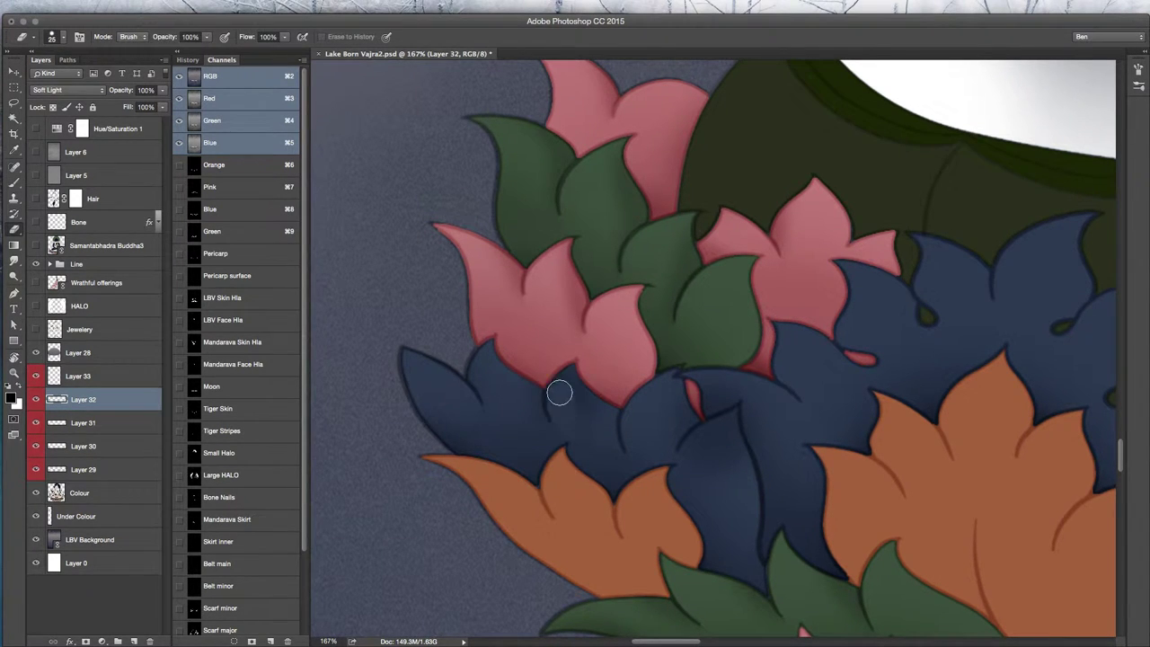
key("b")
left_click_drag(636, 420, 632, 390)
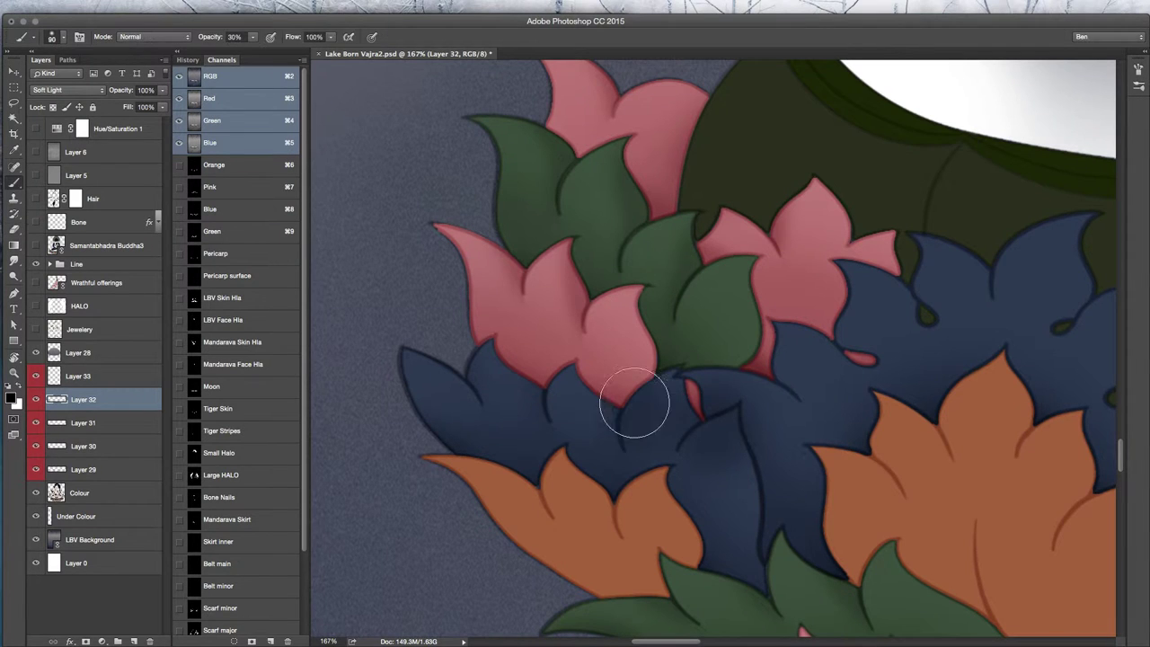
key("e")
mouse_move(632, 432)
left_mouse_down()
mouse_move(675, 383)
mouse_move(696, 442)
left_mouse_up()
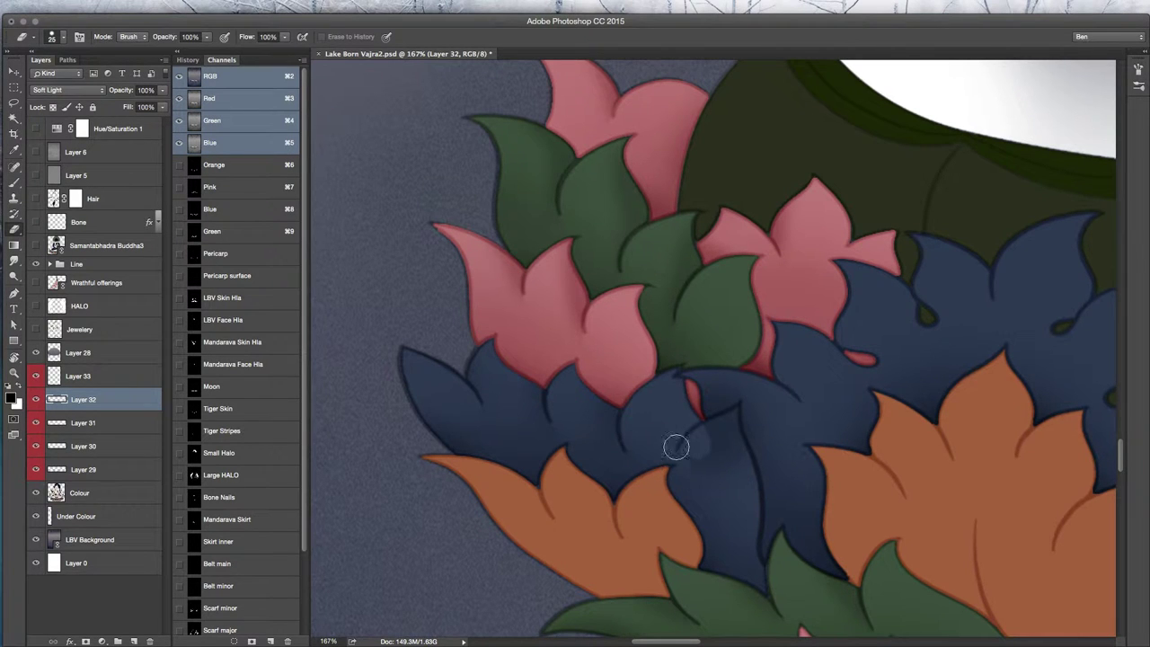
left_click_drag(704, 486, 732, 390)
mouse_move(748, 465)
left_mouse_down()
mouse_move(714, 440)
mouse_move(717, 426)
mouse_move(690, 451)
left_mouse_up()
key("b")
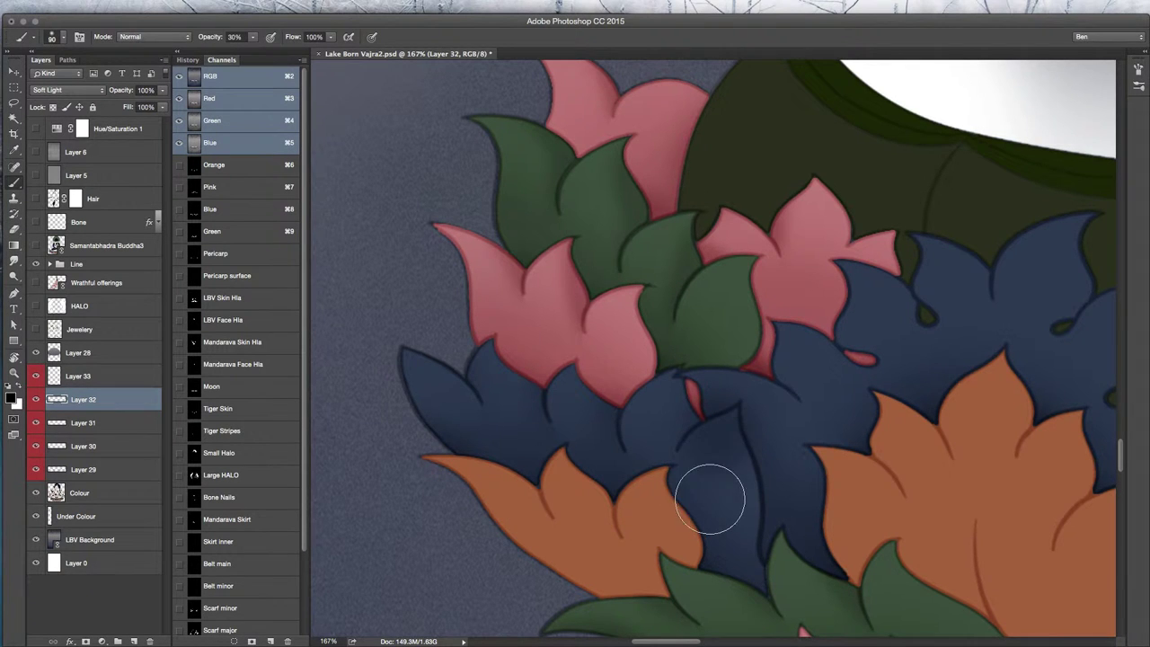
- Erase the excess Layer 32 shading inside the tip and curved edge of the upright blue petal
scroll(730, 482, "up", 3)
key("e")
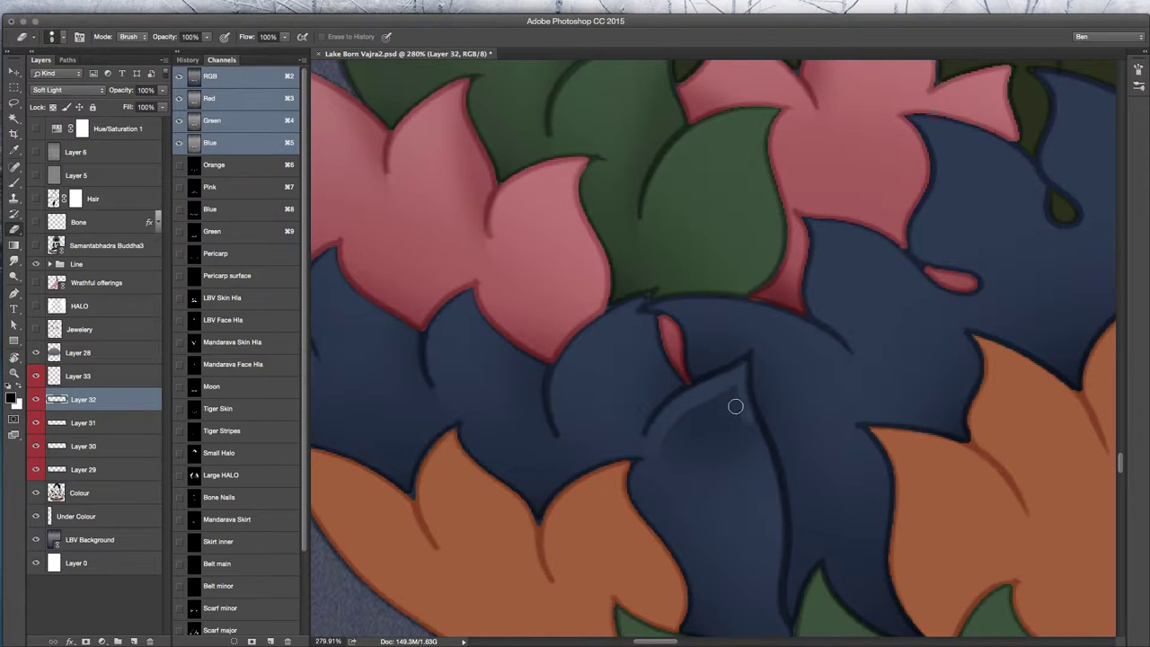
mouse_move(748, 470)
left_mouse_down()
mouse_move(733, 405)
mouse_move(677, 444)
left_mouse_up()
left_click_drag(654, 498, 725, 471)
left_click_drag(746, 425, 567, 524)
left_click_drag(600, 477, 548, 503)
- Shade the blue petal behind the upright petal on Layer 33 and trim the overlap with a 35 px eraser
left_click(162, 376)
key("b")
key("e")
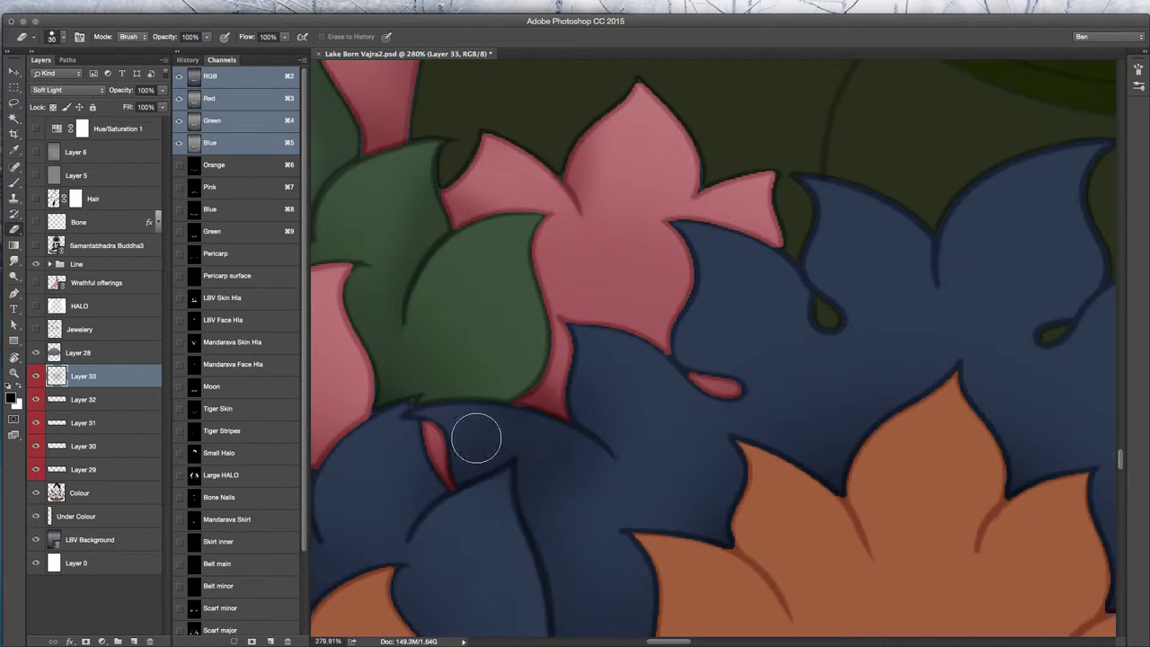
left_click_drag(466, 432, 503, 440)
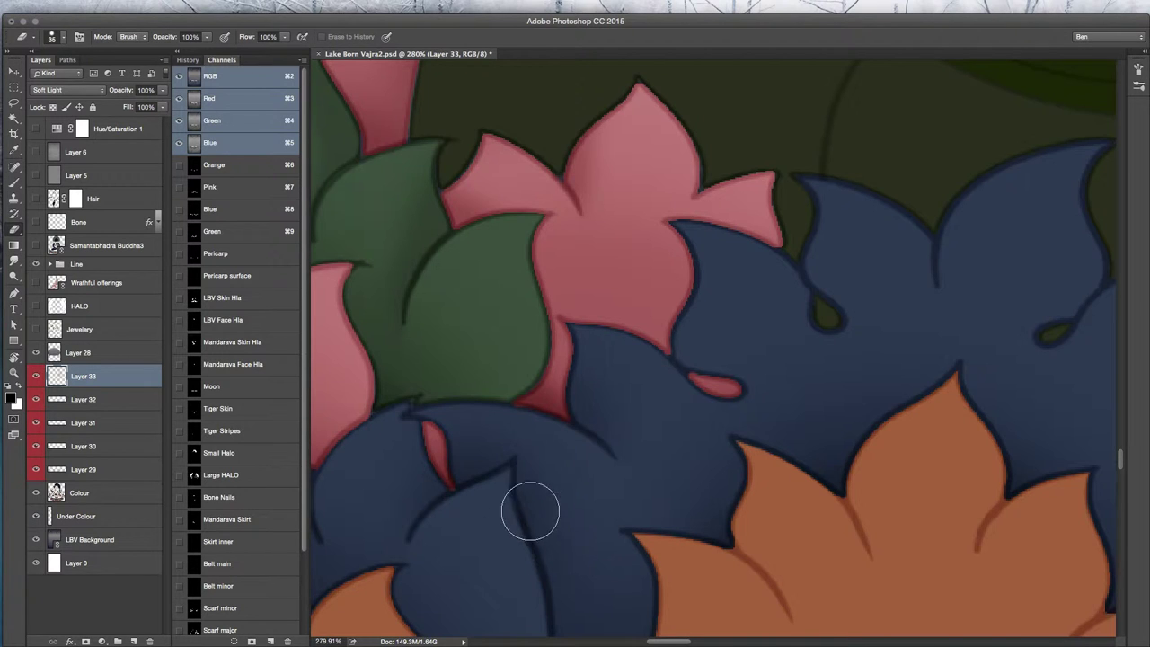
- Shade the crease between the left blue flower's two top petals on Layer 32 and erase the spill on the overlapping petal
left_click(160, 399)
scroll(777, 386, "up", 3)
scroll(755, 391, "right", 3)
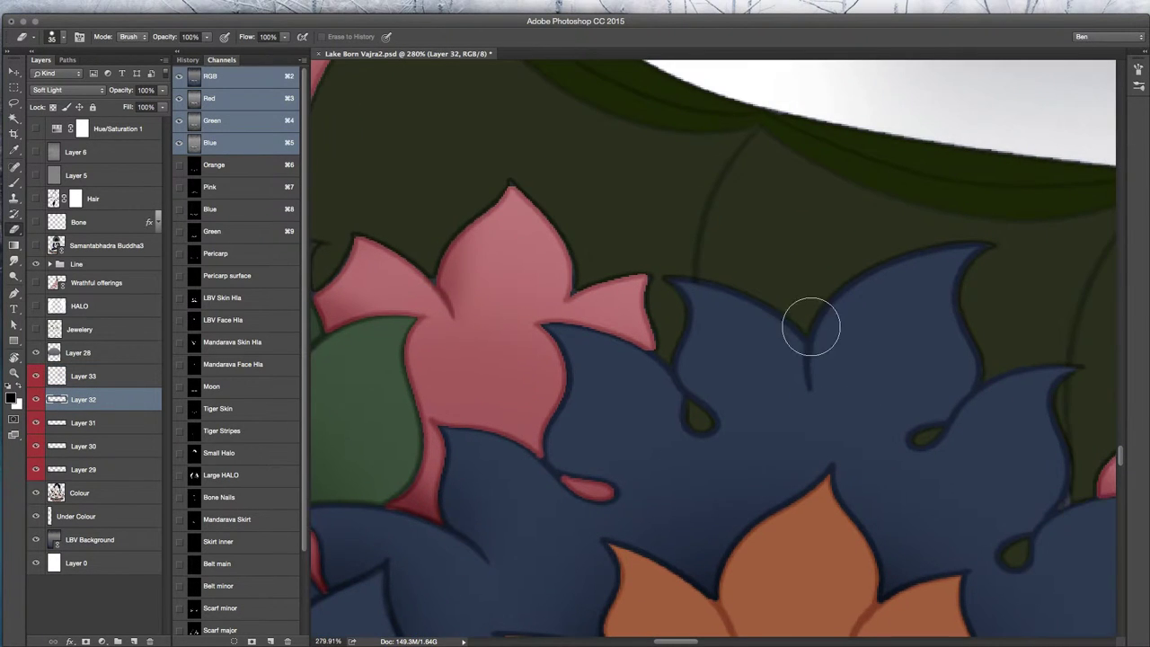
mouse_move(826, 355)
left_mouse_down()
mouse_move(842, 334)
mouse_move(860, 393)
mouse_move(842, 385)
mouse_move(870, 301)
mouse_move(908, 433)
left_mouse_up()
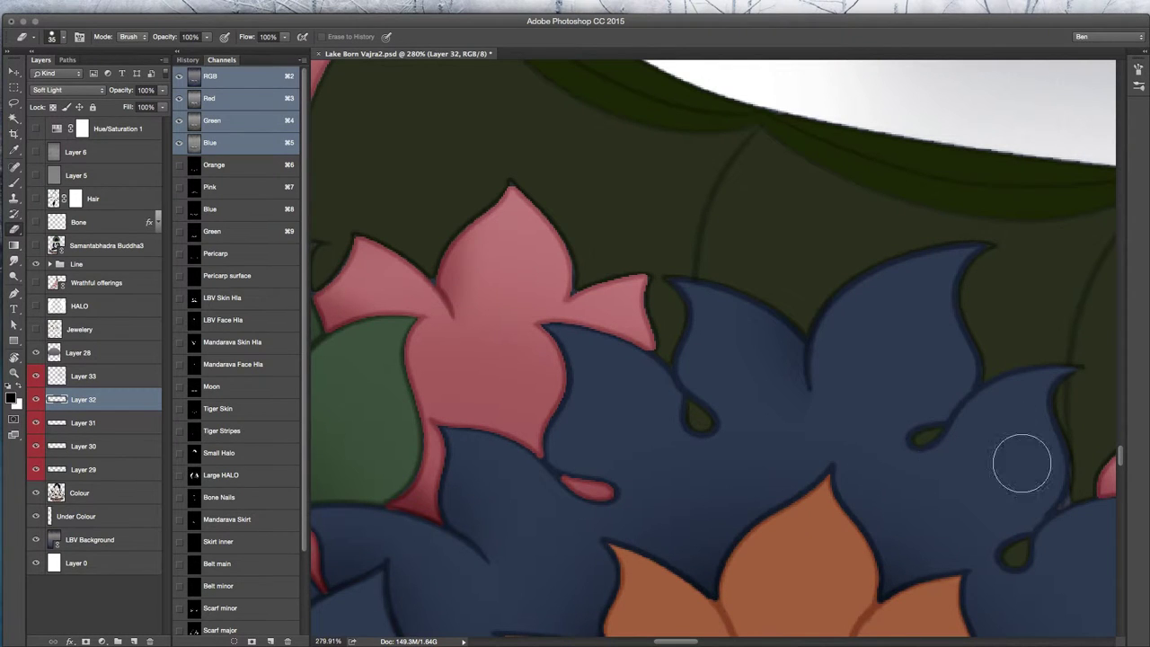
- Shade the blue petal beside the small pink flower on Layer 33 and erase the spill on the petal in front
key("b")
left_click(129, 380)
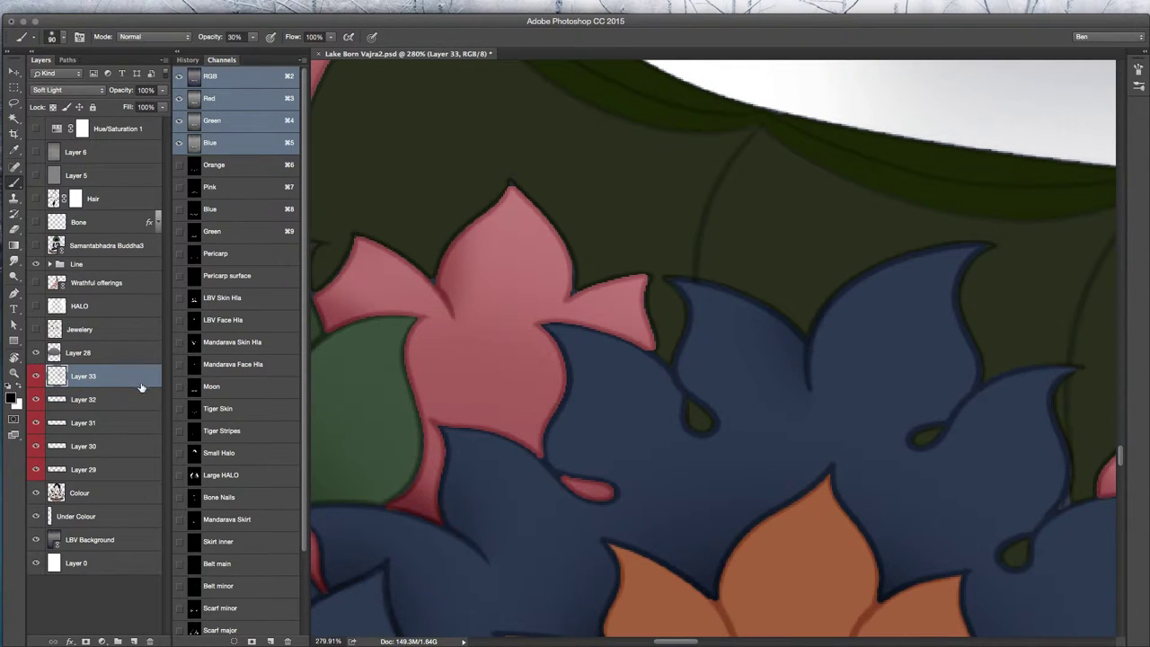
mouse_move(515, 484)
left_mouse_down()
mouse_move(521, 494)
mouse_move(511, 489)
mouse_move(531, 475)
left_mouse_up()
key("e")
mouse_move(462, 457)
left_mouse_down()
mouse_move(521, 480)
mouse_move(582, 530)
mouse_move(471, 515)
left_mouse_up()
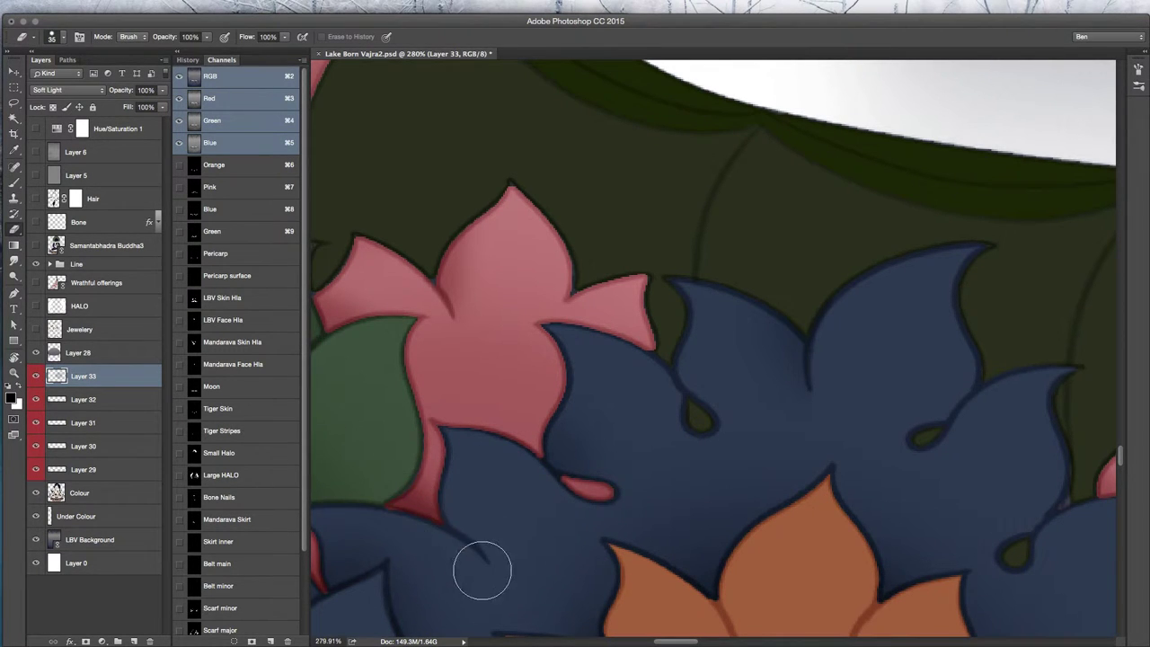
- Shade the overlapping blue petals beneath the small pink flower on Layer 33, undoing the last stroke
key("b")
left_click(36, 376)
left_click(36, 375)
mouse_move(423, 549)
left_mouse_down()
mouse_move(353, 535)
mouse_move(448, 570)
mouse_move(471, 600)
left_mouse_up()
key("e")
key("b")
left_click_drag(436, 543, 477, 449)
left_click_drag(419, 522, 488, 536)
key("super+z")
key("e")
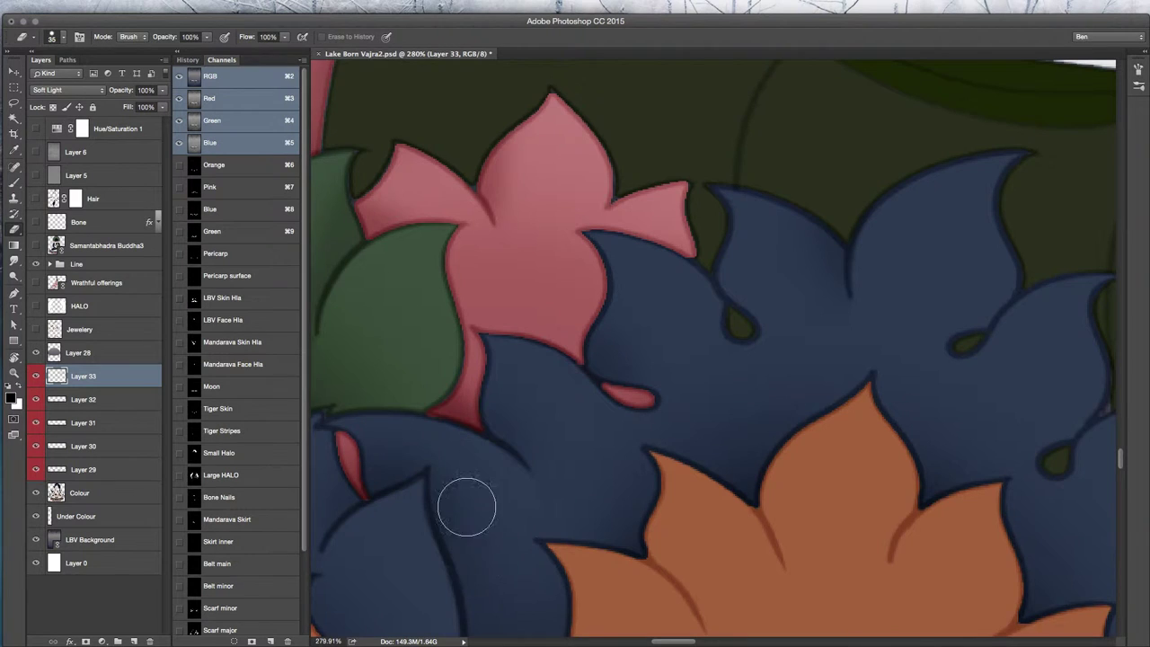
- Shade the left blue flower's petal above the first teardrop gap on Layer 33 and erase the excess
key("b")
scroll(512, 558, "up", 4)
scroll(512, 557, "right", 5)
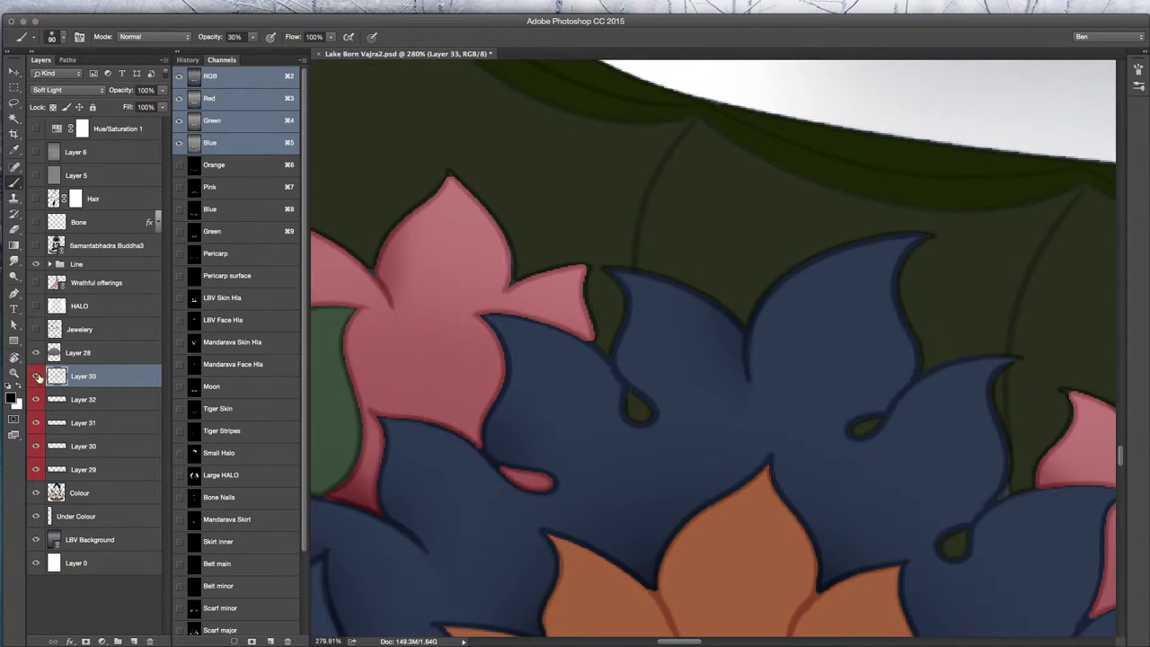
left_click(36, 377)
left_click(36, 377)
left_click(633, 369)
key("e")
mouse_move(647, 354)
left_mouse_down()
mouse_move(643, 298)
mouse_move(683, 348)
mouse_move(662, 378)
mouse_move(690, 425)
left_mouse_up()
- Shade the blue petals above the two teardrop gaps right of the left orange flower's tip and erase the overlaps
scroll(745, 464, "right", 12)
scroll(745, 464, "down", 4)
left_click_drag(646, 339, 558, 406)
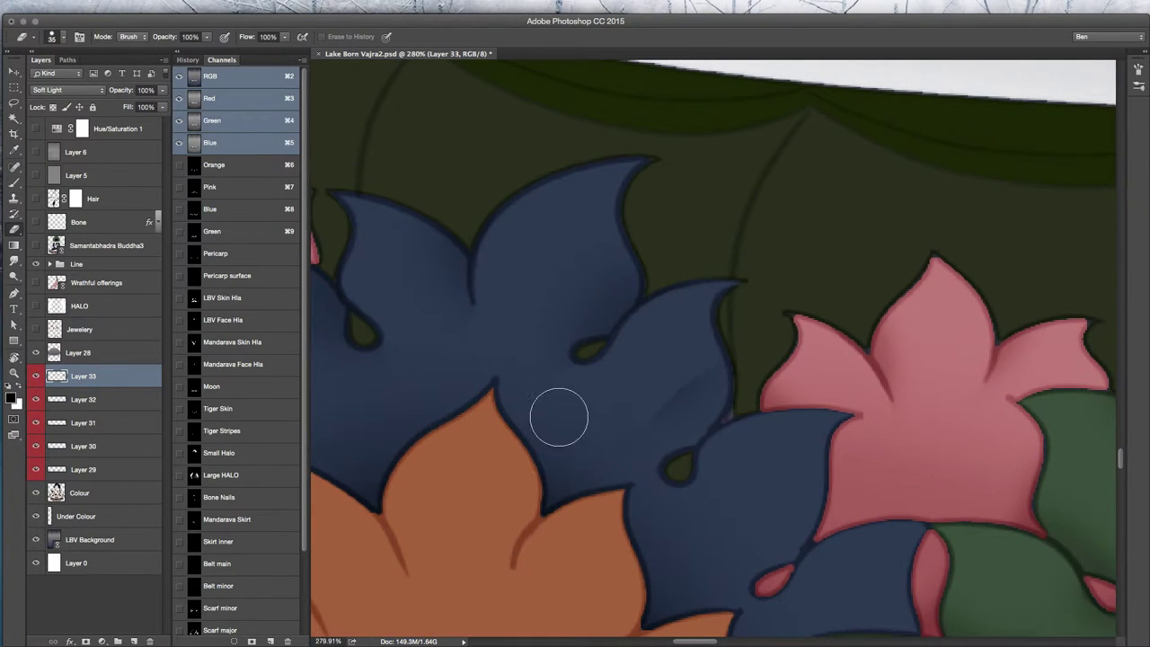
key("b")
left_click_drag(722, 475, 755, 398)
key("e")
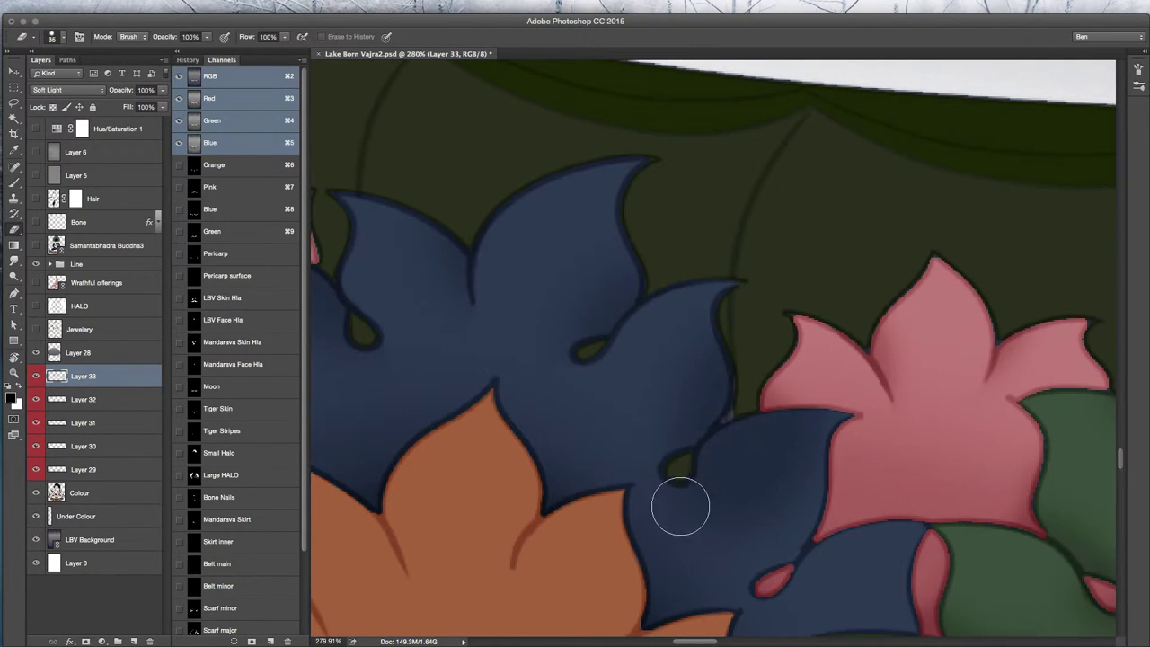
left_click_drag(687, 500, 726, 464)
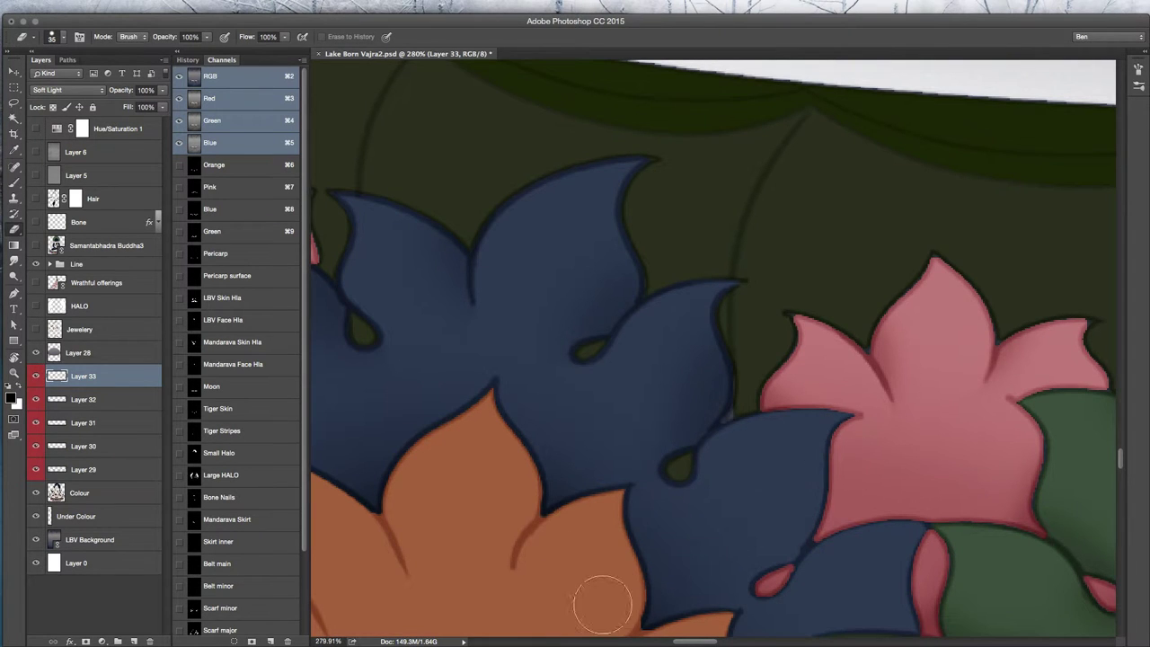
- Shade the lower blue petals on the right side of the left orange flower and erase the spill onto neighbouring petals
key("b")
scroll(639, 479, "right", 6)
scroll(640, 478, "down", 5)
key("e")
mouse_move(639, 479)
left_mouse_down()
mouse_move(649, 520)
mouse_move(693, 467)
mouse_move(719, 497)
left_mouse_up()
key("b")
mouse_move(589, 570)
left_mouse_down()
mouse_move(573, 490)
mouse_move(615, 504)
left_mouse_up()
- Shade the blue petals beneath the left orange flower with a 60 px brush and erase the spill along their edges
scroll(615, 504, "down", 8)
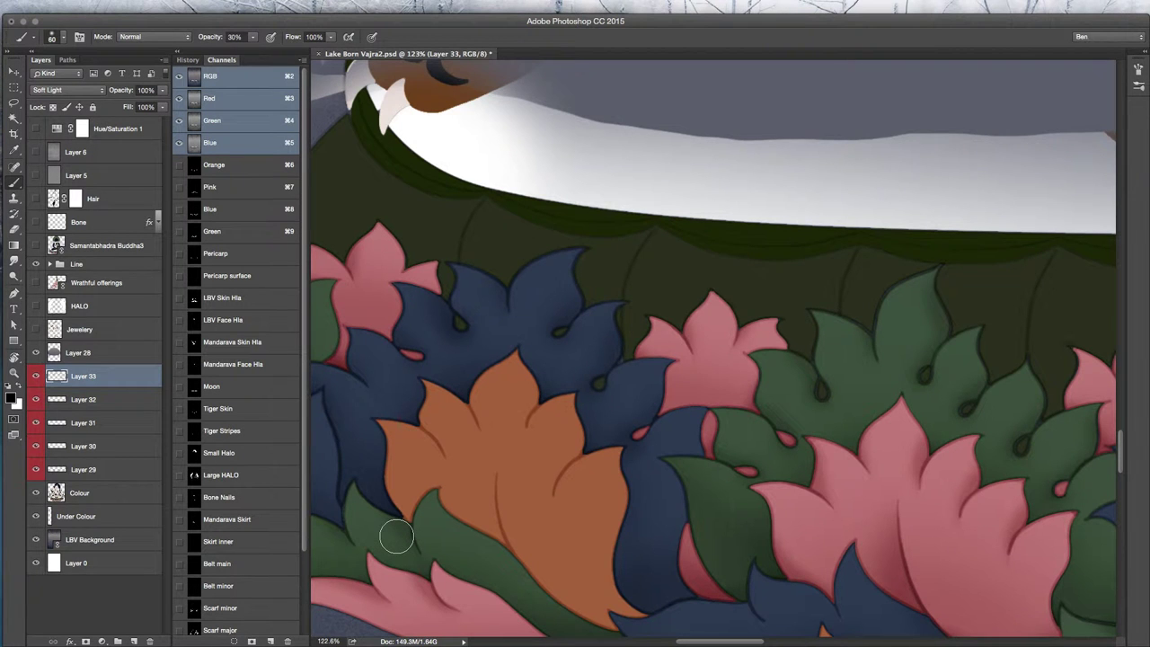
left_click_drag(578, 542, 608, 442)
mouse_move(617, 572)
left_mouse_down()
mouse_move(657, 531)
mouse_move(499, 489)
left_mouse_up()
mouse_move(656, 461)
left_mouse_down()
mouse_move(575, 462)
mouse_move(463, 494)
left_mouse_up()
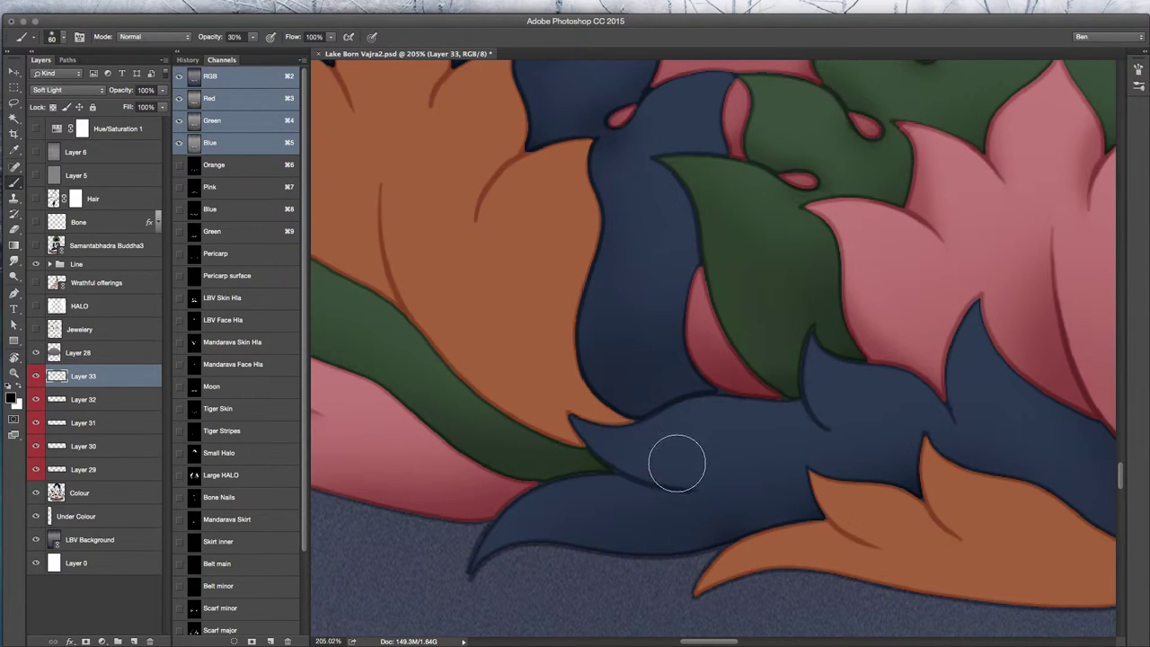
key("e")
mouse_move(565, 441)
left_mouse_down()
mouse_move(586, 420)
mouse_move(643, 457)
mouse_move(700, 470)
left_mouse_up()
mouse_move(709, 385)
left_mouse_down()
mouse_move(826, 390)
mouse_move(787, 364)
mouse_move(826, 357)
mouse_move(854, 420)
left_mouse_up()
- Shade the overlapping blue petals left of the central orange flower on Layer 33 and erase the spill on the front petal
key("b")
mouse_move(929, 506)
left_mouse_down()
mouse_move(714, 513)
mouse_move(732, 546)
mouse_move(675, 514)
left_mouse_up()
mouse_move(876, 434)
left_mouse_down()
mouse_move(662, 596)
mouse_move(632, 441)
mouse_move(548, 485)
mouse_move(862, 495)
mouse_move(788, 531)
left_mouse_up()
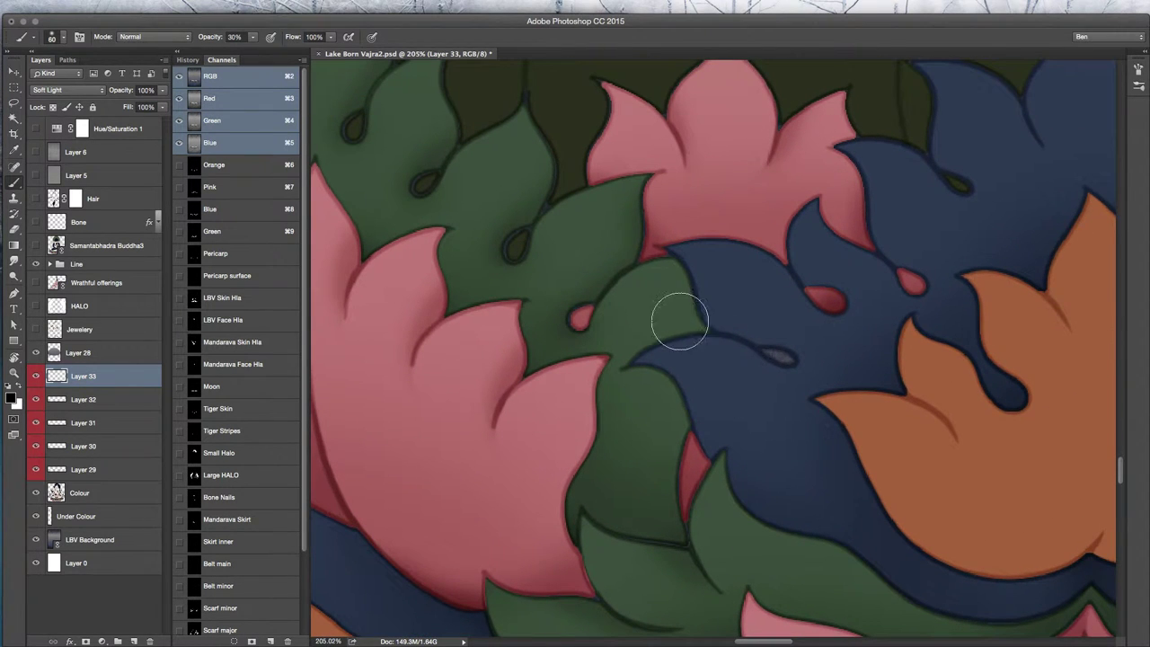
mouse_move(657, 283)
left_mouse_down()
mouse_move(696, 332)
mouse_move(749, 365)
left_mouse_up()
key("e")
mouse_move(688, 382)
left_mouse_down()
mouse_move(725, 362)
mouse_move(717, 406)
left_mouse_up()
key("b")
scroll(743, 416, "up", 3)
scroll(742, 416, "right", 3)
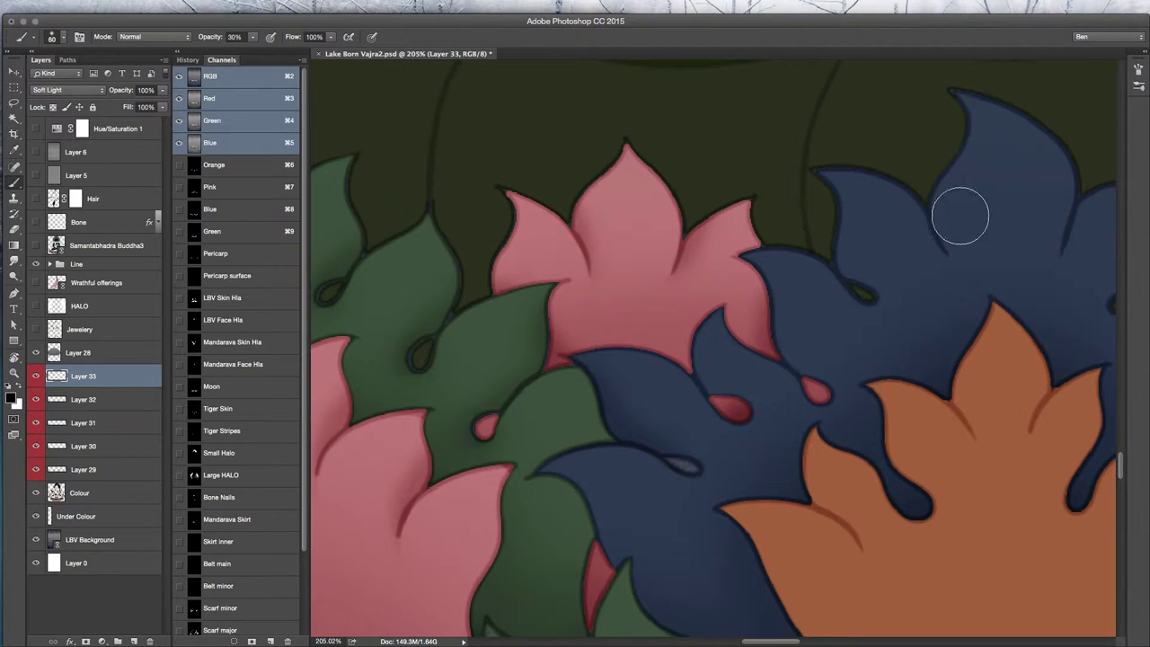
- Shade both sides of the tall blue petal above the central orange flower and erase the spill along its outline
mouse_move(962, 222)
left_mouse_down()
mouse_move(939, 206)
mouse_move(970, 180)
mouse_move(958, 224)
left_mouse_up()
key("e")
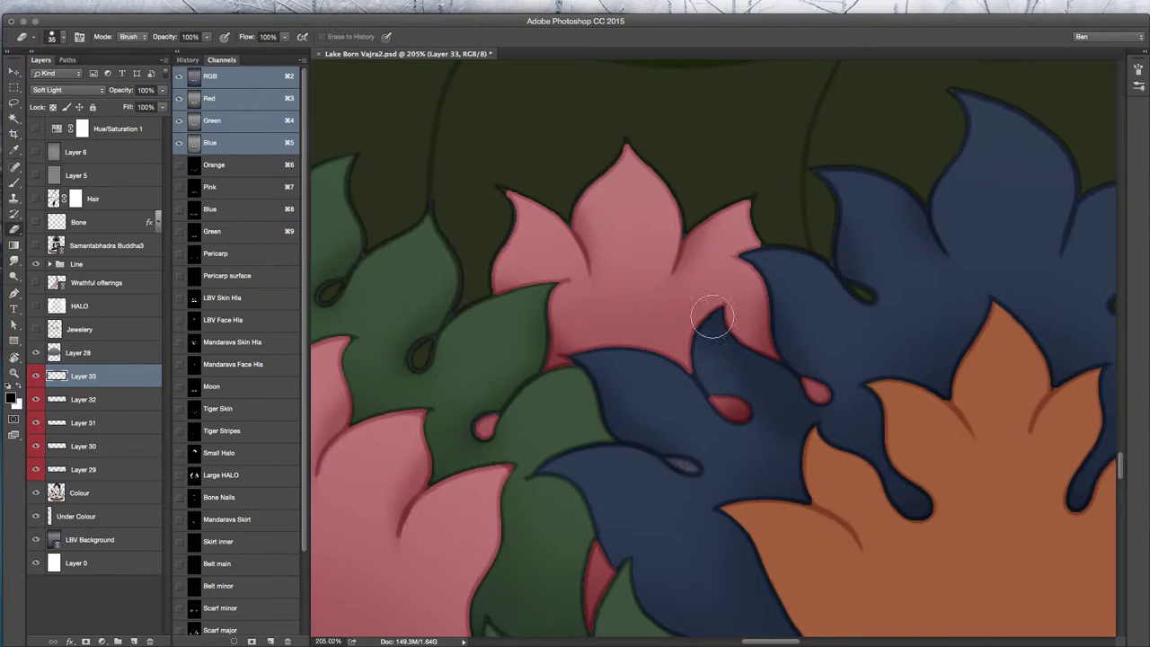
mouse_move(686, 387)
left_mouse_down()
mouse_move(636, 381)
mouse_move(670, 376)
mouse_move(641, 404)
mouse_move(609, 370)
mouse_move(670, 388)
mouse_move(696, 422)
mouse_move(612, 387)
mouse_move(618, 469)
mouse_move(579, 449)
mouse_move(615, 450)
mouse_move(662, 481)
mouse_move(573, 482)
mouse_move(589, 467)
mouse_move(648, 481)
mouse_move(686, 497)
mouse_move(637, 513)
mouse_move(696, 523)
mouse_move(648, 547)
mouse_move(606, 432)
left_mouse_up()
key("b")
left_click_drag(696, 588, 629, 560)
left_click_drag(868, 334, 631, 488)
mouse_move(701, 250)
left_mouse_down()
mouse_move(657, 195)
mouse_move(698, 224)
mouse_move(671, 212)
left_mouse_up()
key("e")
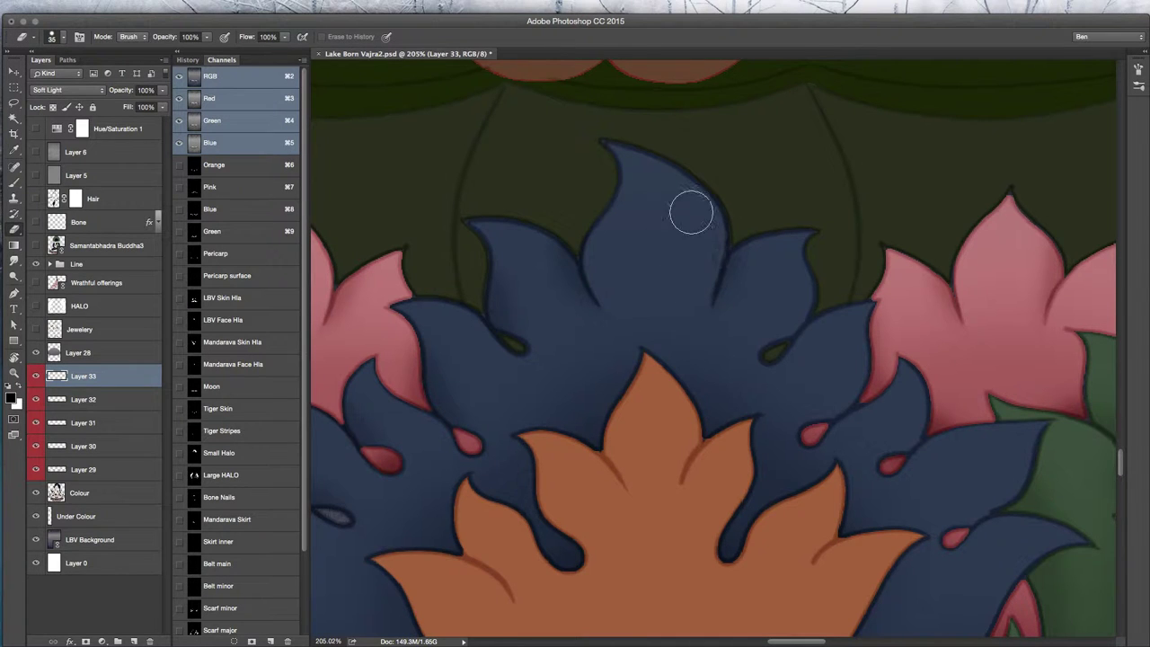
key("b")
- Shade the blue petals around the green teardrop gap above right of the central orange flower and erase the spill
scroll(827, 513, "right", 10)
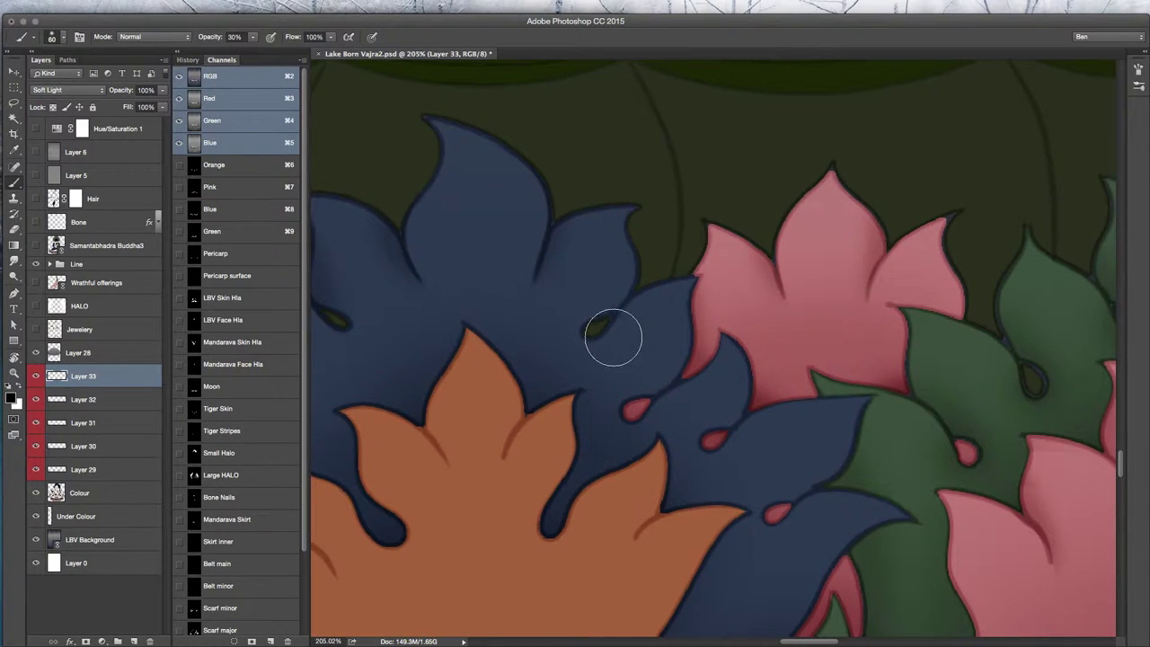
left_click_drag(616, 339, 656, 308)
key("e")
mouse_move(621, 359)
left_mouse_down()
mouse_move(655, 306)
mouse_move(663, 334)
left_mouse_up()
key("b")
- Shade the lower blue petals beside the pink teardrop gaps right of the central orange flower and erase the overlaps
mouse_move(649, 423)
left_mouse_down()
mouse_move(655, 436)
mouse_move(673, 410)
mouse_move(695, 452)
mouse_move(738, 487)
mouse_move(740, 452)
mouse_move(738, 482)
left_mouse_up()
key("e")
key("b")
key("e")
key("b")
mouse_move(786, 535)
left_mouse_down()
mouse_move(837, 501)
mouse_move(823, 526)
mouse_move(771, 545)
mouse_move(822, 516)
mouse_move(821, 549)
left_mouse_up()
key("e")
left_click_drag(578, 528, 503, 530)
left_click_drag(539, 583, 541, 469)
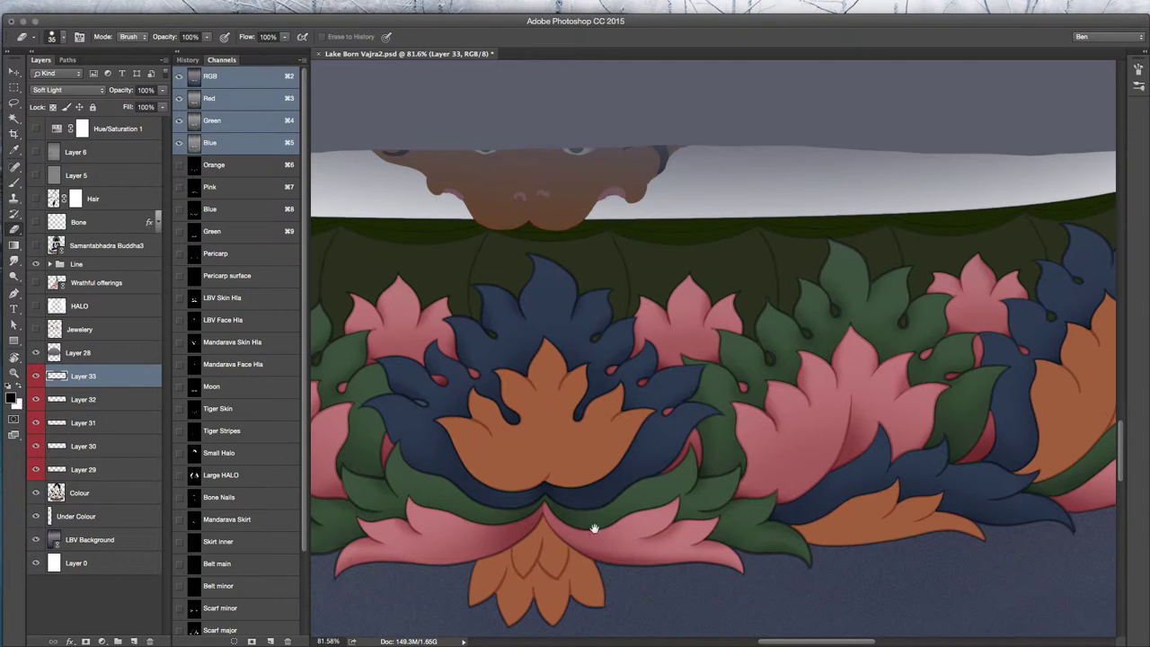
- Shade the fold of the low blue leaf beneath the right orange flower's base, undo one stroke and erase the spill
scroll(886, 534, "up", 8)
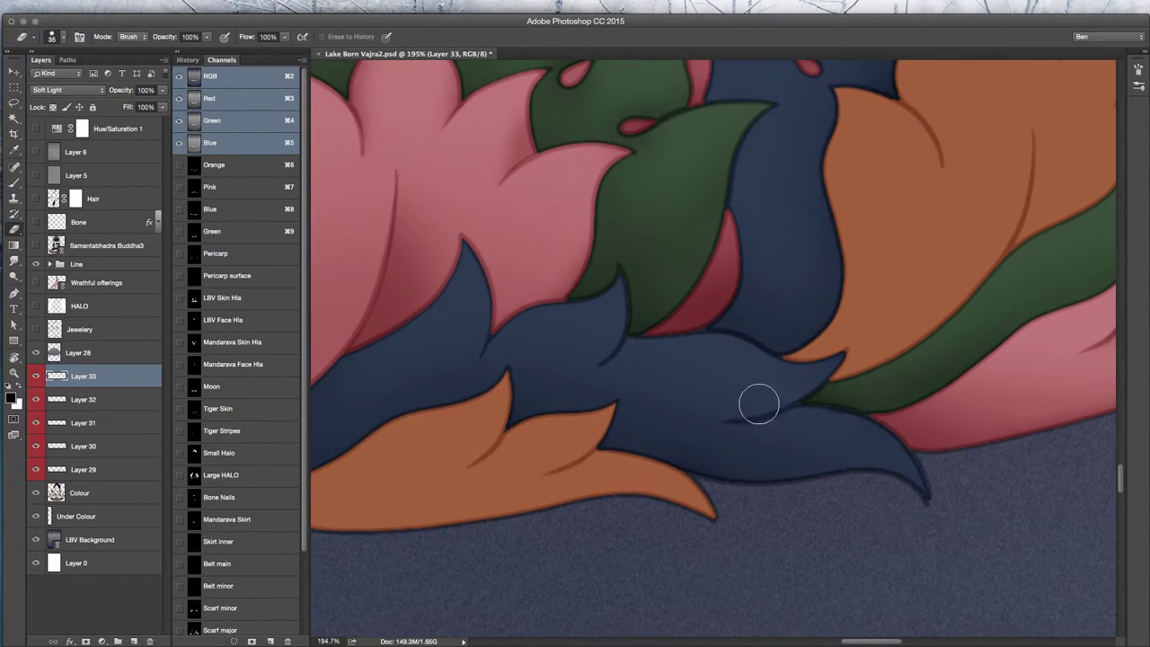
key("b")
left_click_drag(746, 397, 850, 363)
key("e")
mouse_move(719, 399)
left_mouse_down()
mouse_move(758, 399)
mouse_move(811, 365)
left_mouse_up()
key("b")
key("super+z")
key("e")
mouse_move(711, 396)
left_mouse_down()
mouse_move(781, 388)
mouse_move(722, 362)
left_mouse_up()
- Shade the remaining folds of the low blue leaf above the lower right orange petals and erase the spill
key("b")
left_click_drag(596, 337, 610, 307)
key("e")
mouse_move(554, 343)
left_mouse_down()
mouse_move(593, 345)
mouse_move(602, 281)
left_mouse_up()
key("b")
mouse_move(472, 331)
left_mouse_down()
mouse_move(644, 410)
mouse_move(635, 346)
left_mouse_up()
key("e")
left_click_drag(618, 430, 626, 323)
- Shade the base of the tallest blue petal beside the teardrop gap above the right orange flower, erasing the overlaps
key("b")
scroll(512, 534, "up", 10)
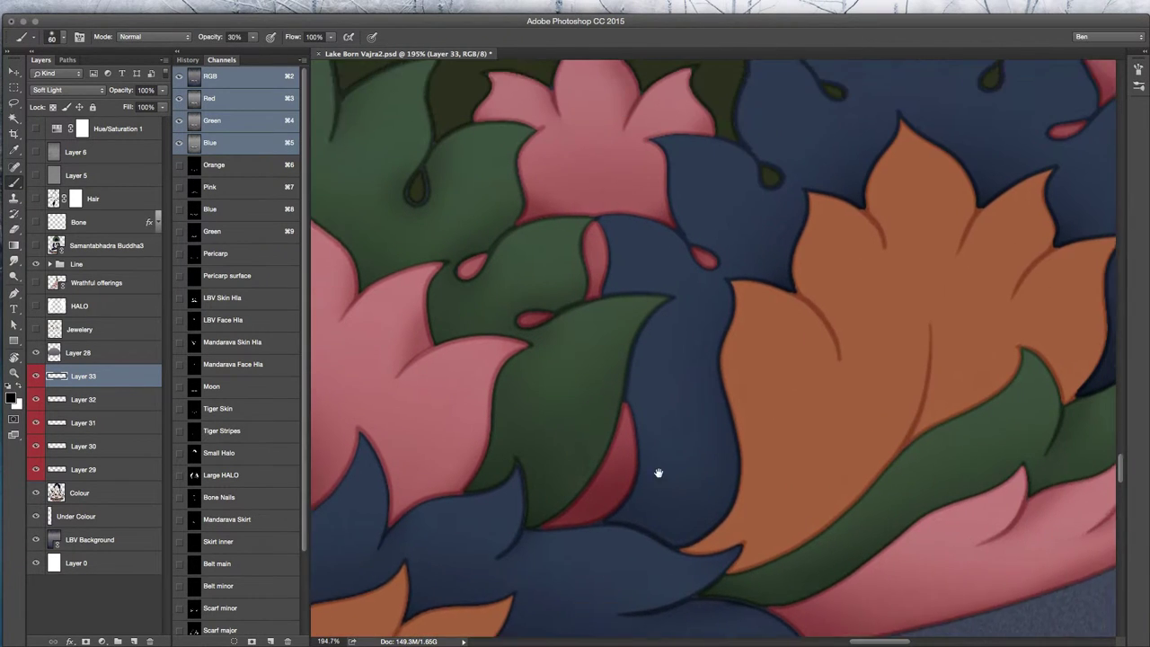
key("e")
mouse_move(870, 242)
left_mouse_down()
mouse_move(821, 192)
mouse_move(859, 285)
left_mouse_up()
mouse_move(753, 286)
left_mouse_down()
mouse_move(734, 277)
mouse_move(789, 324)
left_mouse_up()
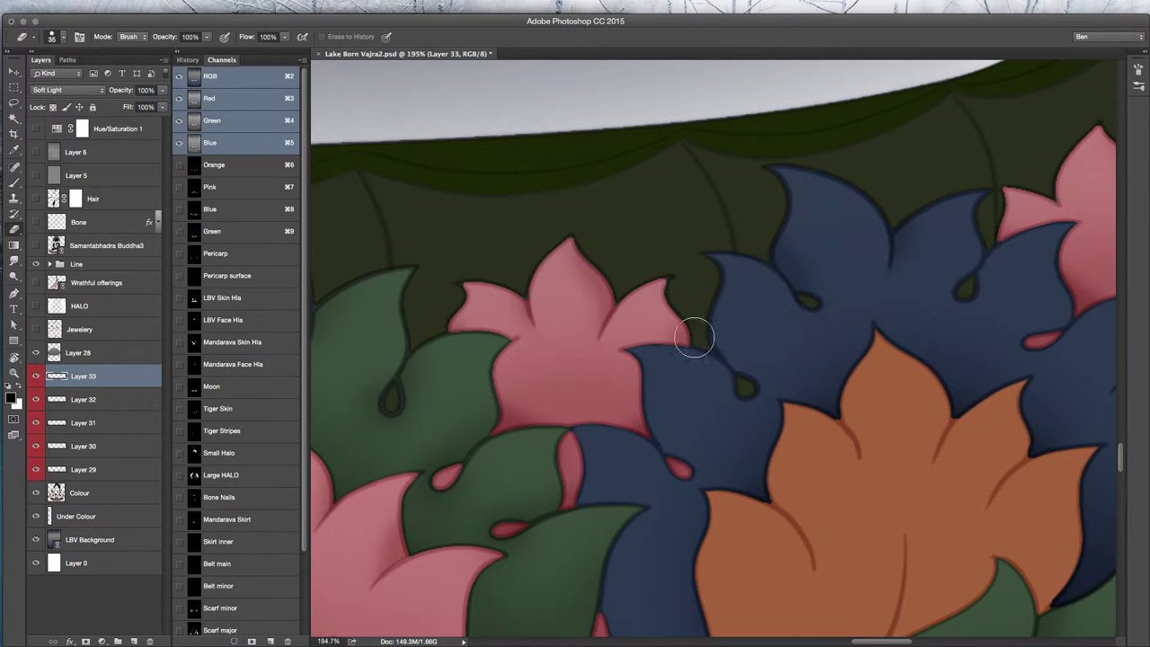
- Shade the blue petals around the lower teardrop gap left of the right orange flower's tip and erase the spill
key("b")
key("e")
mouse_move(693, 354)
left_mouse_down()
mouse_move(680, 338)
mouse_move(714, 383)
mouse_move(685, 425)
left_mouse_up()
key("b")
mouse_move(673, 522)
left_mouse_down()
mouse_move(696, 380)
mouse_move(674, 327)
mouse_move(629, 277)
mouse_move(643, 312)
mouse_move(630, 308)
left_mouse_up()
key("e")
key("b")
scroll(629, 319, "up", 5)
scroll(629, 319, "right", 5)
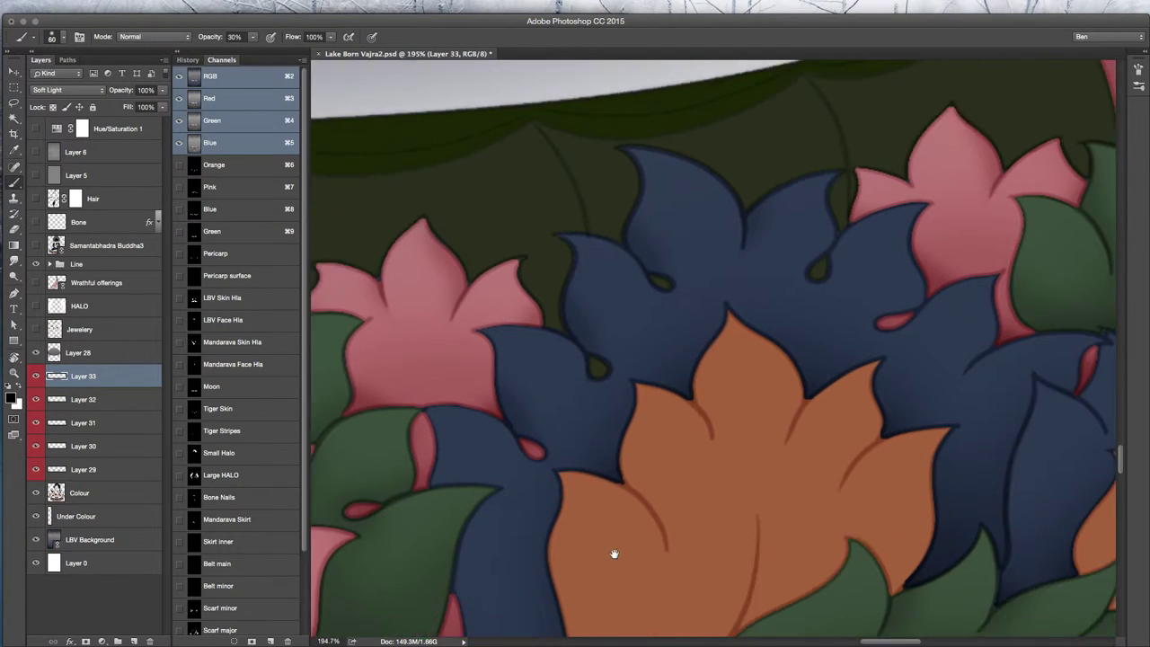
- Shade beneath the curved petal edge right of the right orange flower and erase the spill on the front petal
scroll(798, 350, "right", 5)
scroll(798, 350, "up", 1)
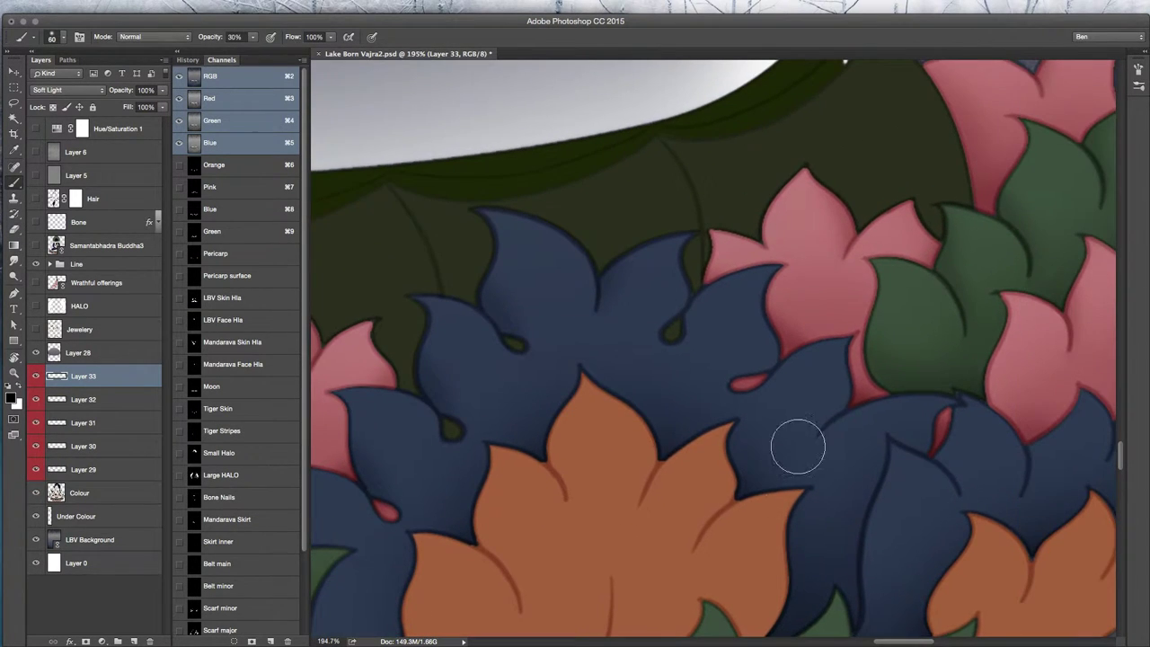
left_click_drag(842, 426, 865, 378)
key("e")
left_click_drag(829, 454, 883, 418)
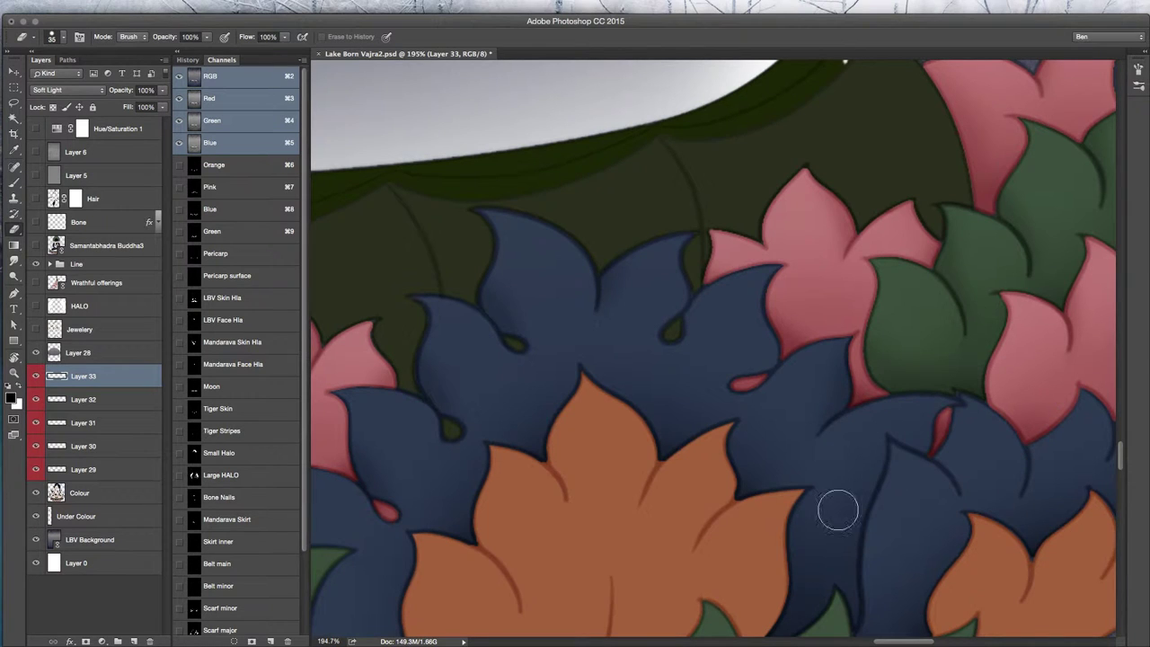
- Shade around the pointed blue petal between the two right-hand orange flowers, erase the overlap and step back two edits
key("b")
mouse_move(898, 518)
left_mouse_down()
mouse_move(848, 544)
mouse_move(870, 438)
left_mouse_up()
key("e")
mouse_move(837, 491)
left_mouse_down()
mouse_move(857, 506)
mouse_move(872, 494)
mouse_move(872, 447)
mouse_move(845, 462)
mouse_move(880, 518)
left_mouse_up()
key("b")
key("alt+super+z")
key("alt+super+z")
key("e")
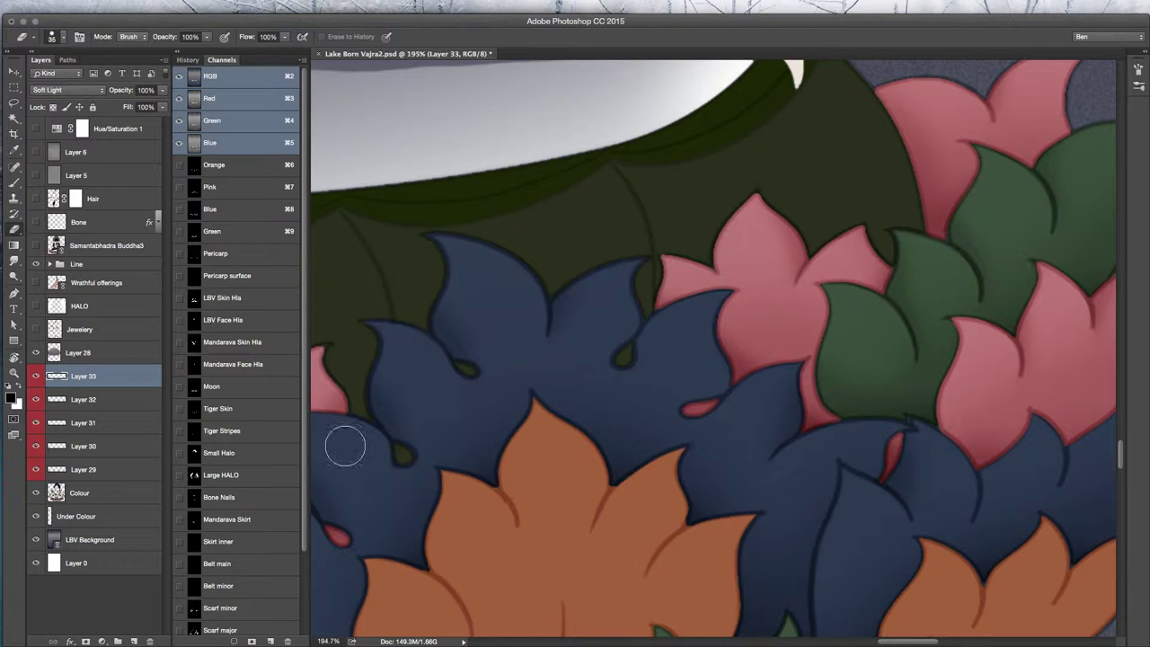
- Check Layer 32 by toggling its visibility, then make it active and touch up the blue petals above the right orange flower
key("b")
left_click(37, 400)
left_click(37, 400)
left_click(101, 397)
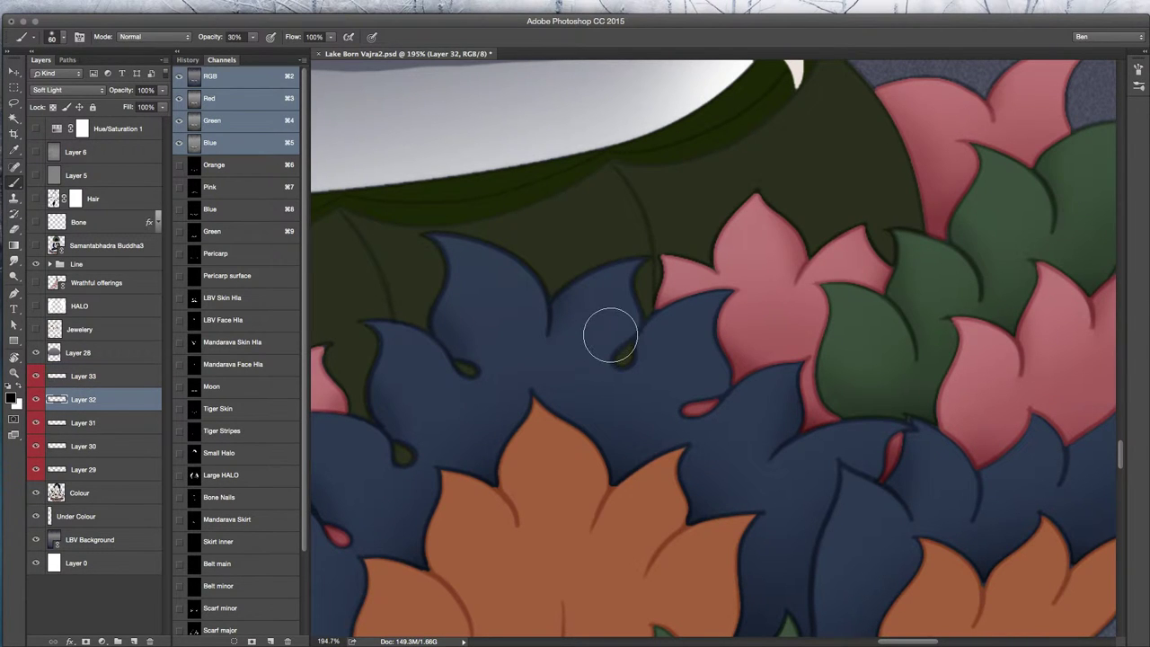
key("e")
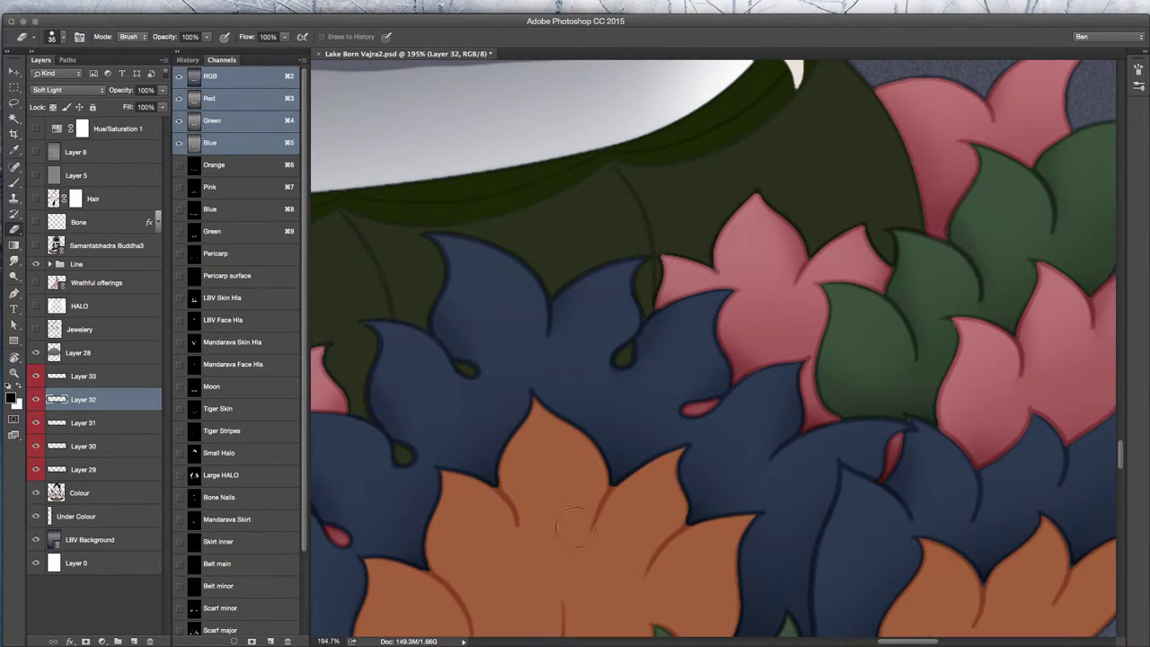
key("b")
- Examine the blue petal shading across the lotus throne, from the central flower to the outermost right petals
scroll(616, 522, "down", 4)
scroll(657, 531, "up", 2)
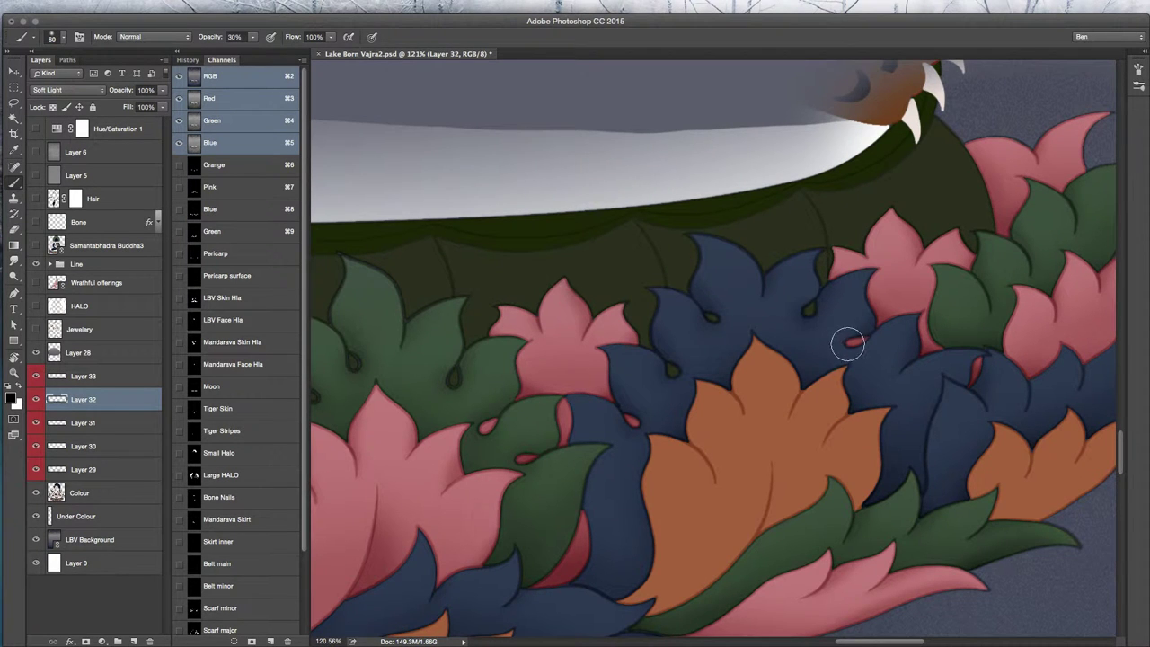
mouse_move(449, 566)
left_mouse_down()
mouse_move(606, 542)
mouse_move(645, 488)
left_mouse_up()
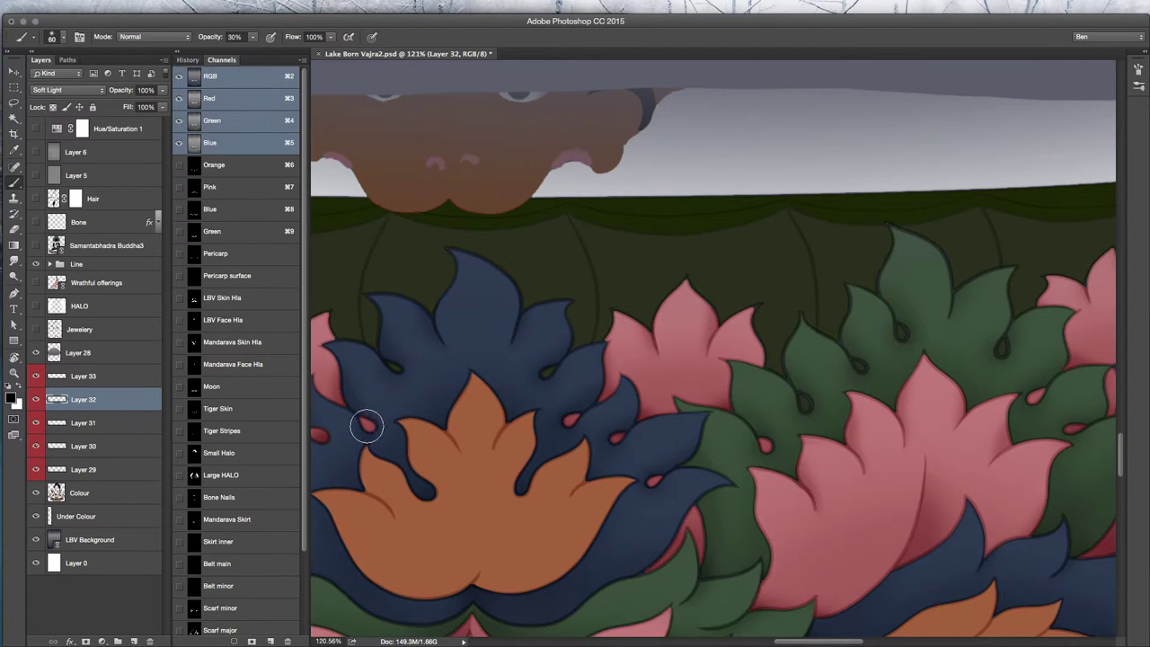
left_click_drag(367, 435, 610, 448)
left_click_drag(742, 504, 604, 534)
left_click_drag(853, 537, 668, 506)
left_click_drag(971, 445, 732, 432)
left_click_drag(1016, 417, 478, 511)
left_click_drag(757, 488, 798, 509)
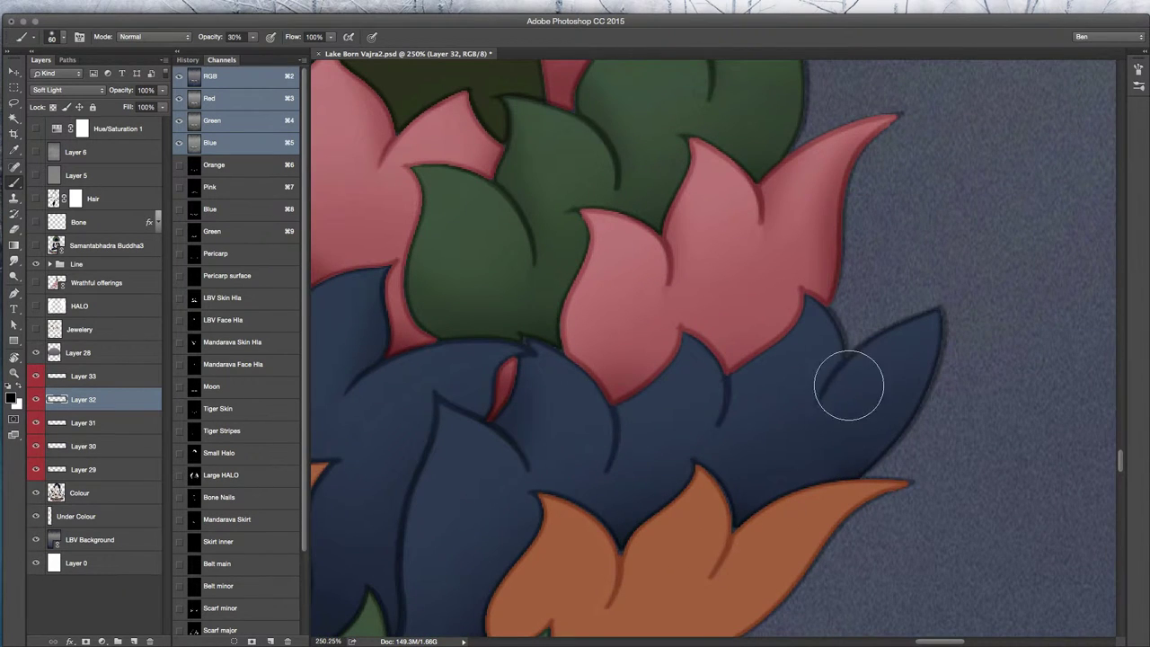
- Toggle Layer 32's visibility for comparison, shade the overlaps of the outermost right blue petals and erase the spill
left_click(37, 400)
left_click(38, 400)
left_click_drag(832, 377, 870, 345)
key("e")
mouse_move(852, 422)
left_mouse_down()
mouse_move(850, 395)
mouse_move(896, 354)
left_mouse_up()
key("b")
key("e")
mouse_move(692, 395)
left_mouse_down()
mouse_move(659, 364)
mouse_move(682, 358)
mouse_move(698, 384)
mouse_move(665, 412)
mouse_move(590, 366)
mouse_move(591, 413)
mouse_move(593, 367)
mouse_move(545, 374)
mouse_move(583, 412)
mouse_move(585, 443)
mouse_move(546, 416)
left_mouse_up()
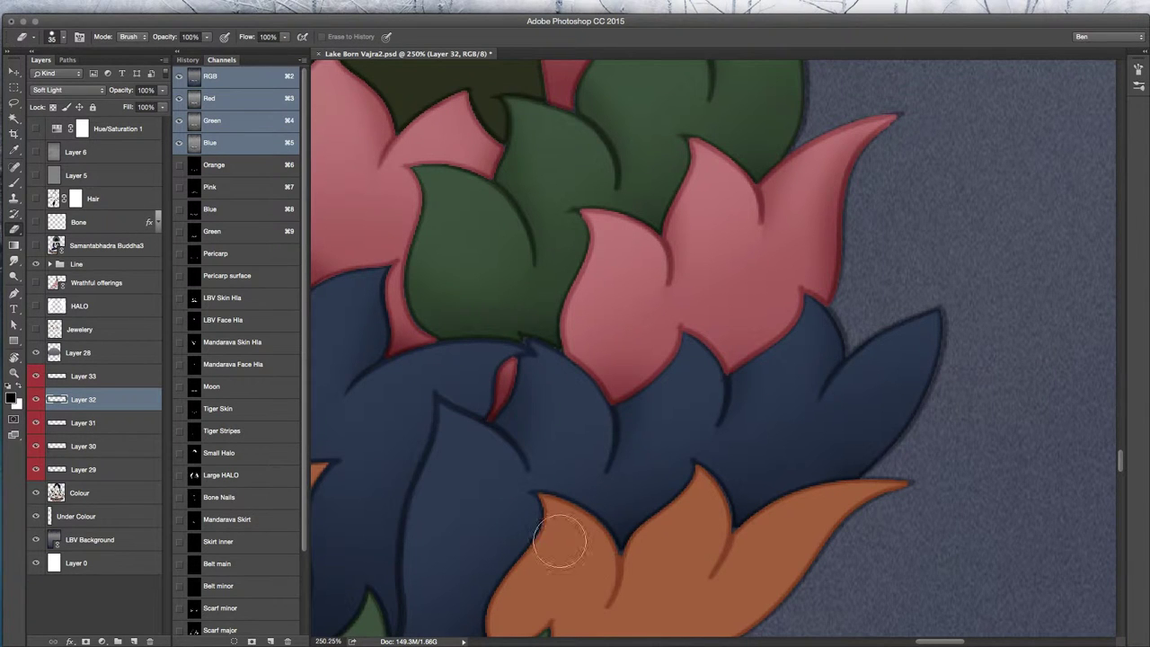
- Compare the whole throne with the Line group hidden and shown, leave the lines visible and save the document
key("b")
left_click_drag(583, 527, 562, 532)
left_click_drag(458, 567, 840, 490)
mouse_move(570, 550)
left_mouse_down()
mouse_move(551, 546)
mouse_move(787, 466)
left_mouse_up()
left_click_drag(720, 548, 701, 530)
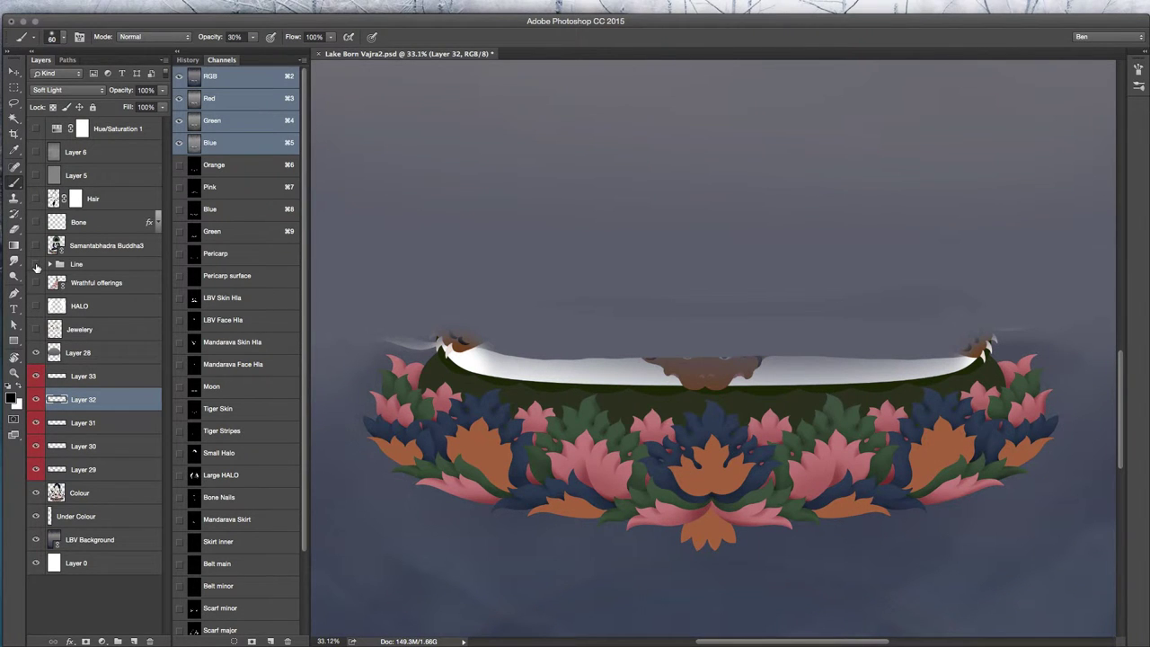
left_click(36, 265)
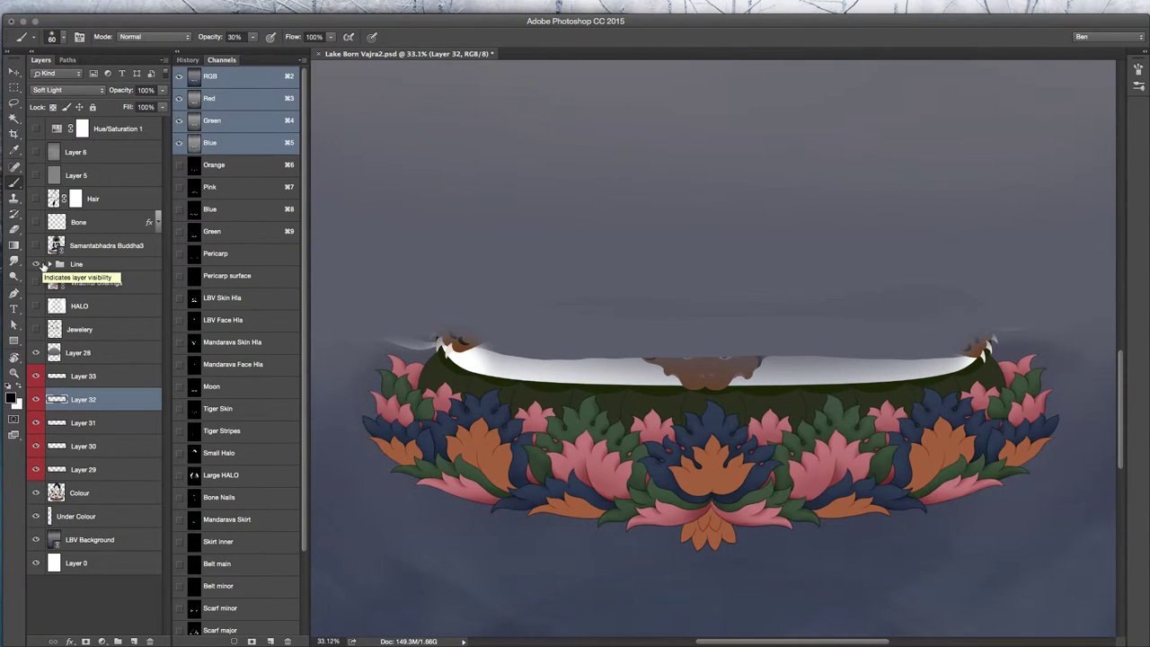
key("super+s")
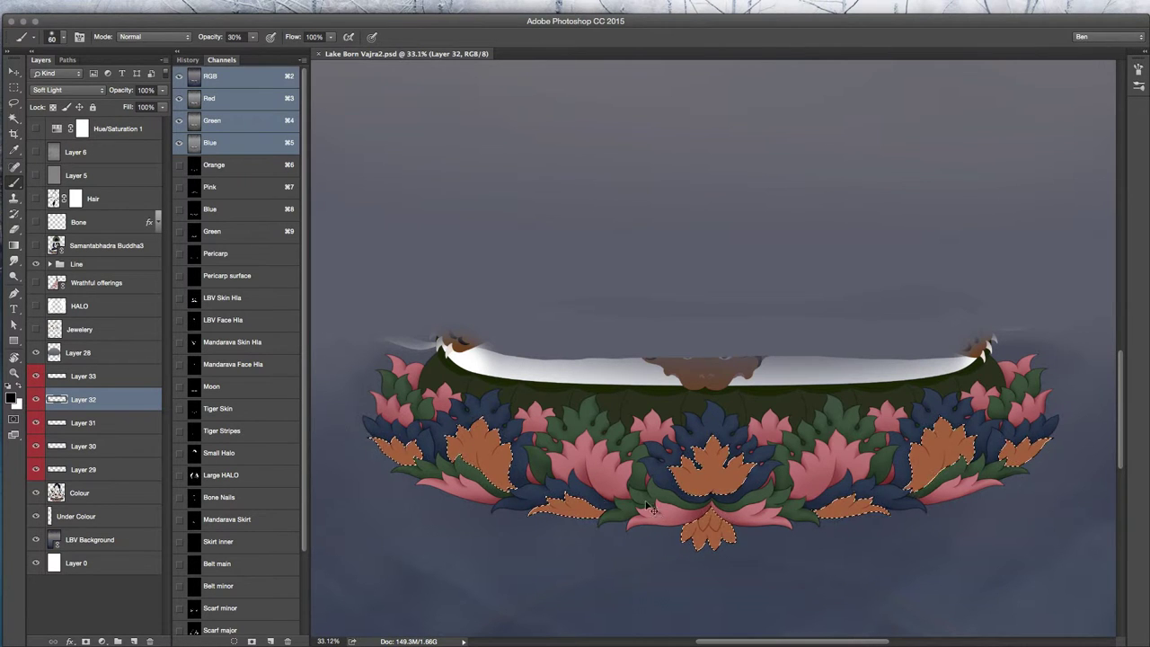
- Select the orange petals and shade the orange flowers' bases on Layer 29 with a 250 px brush
left_click(102, 469)
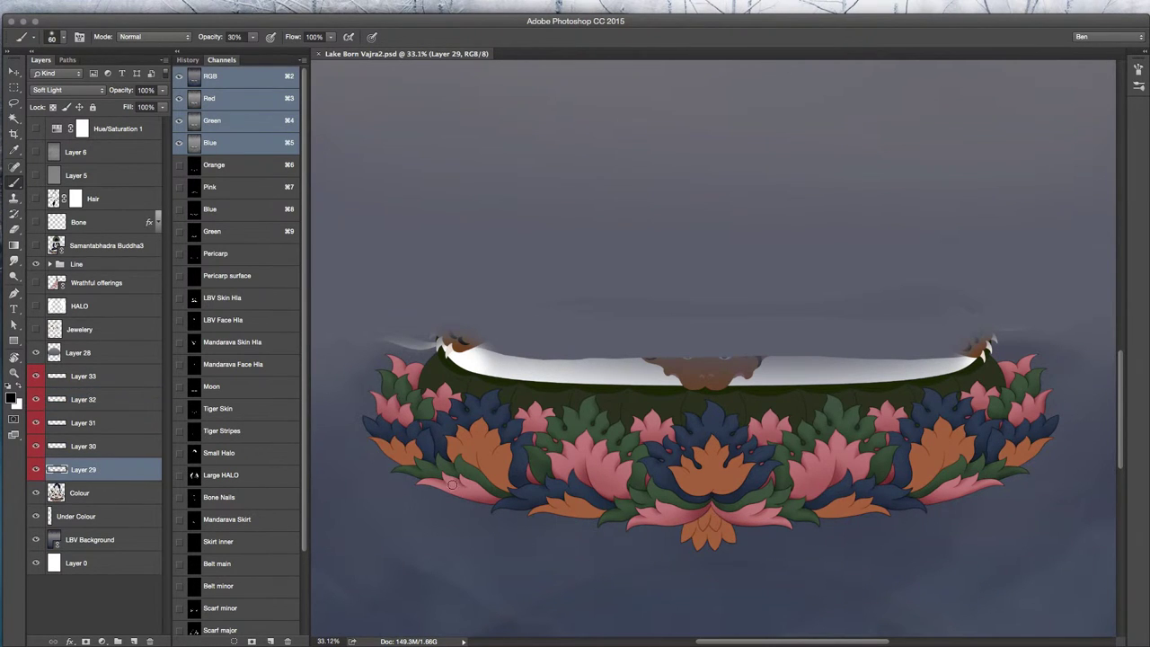
scroll(503, 490, "up", 3)
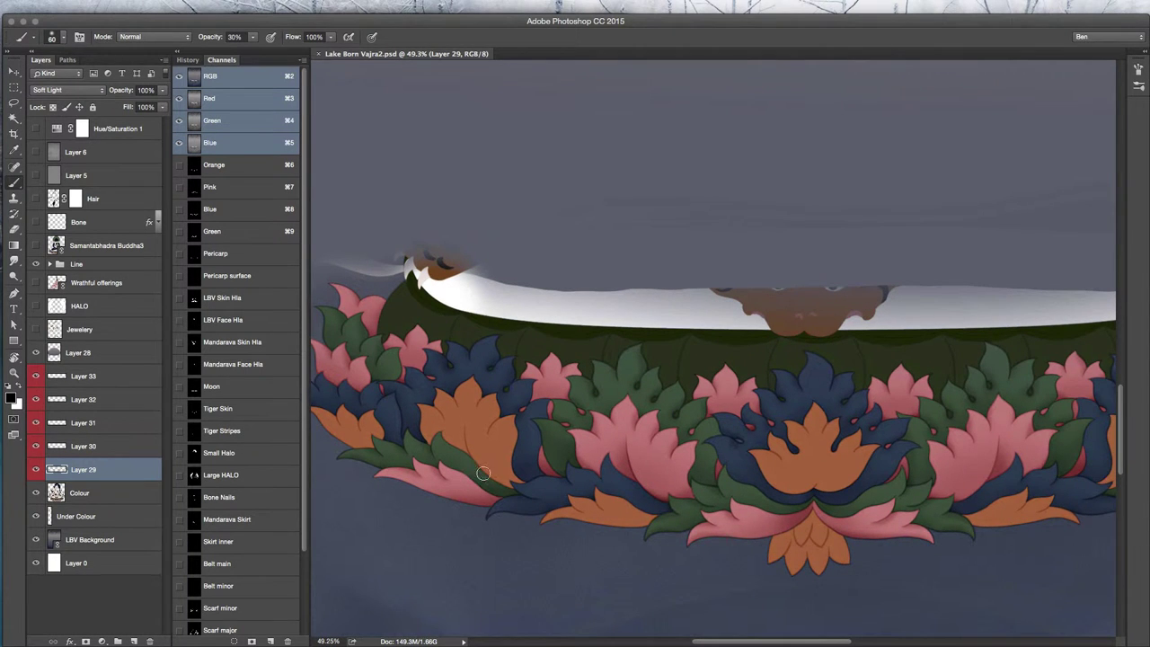
left_click_drag(517, 490, 492, 489)
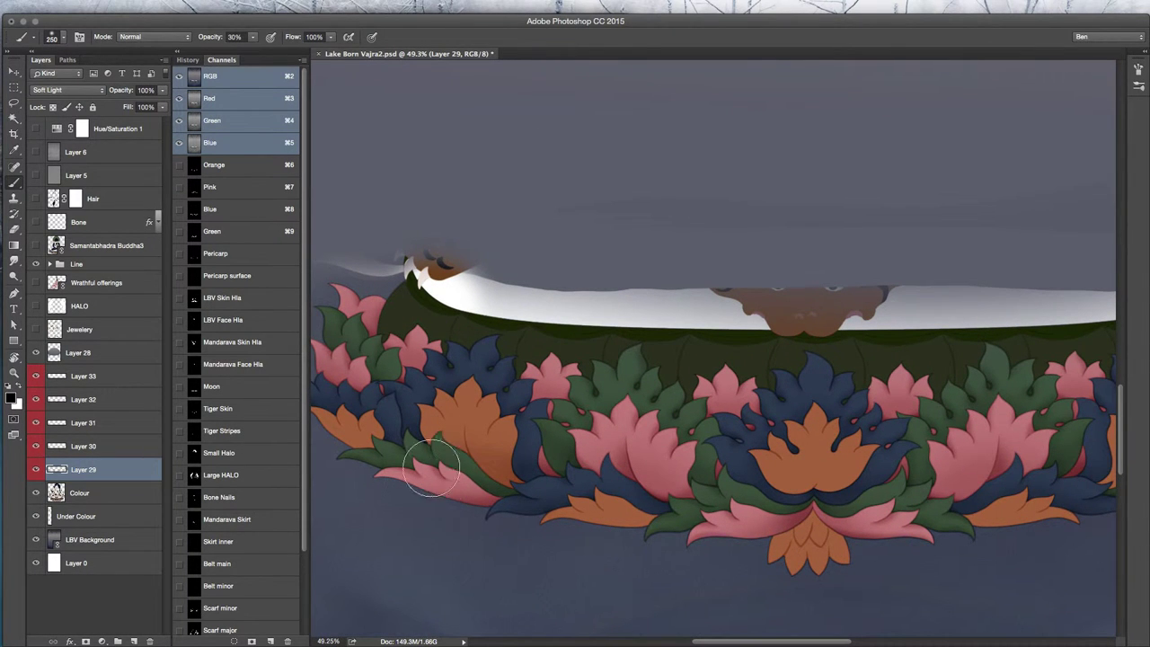
left_click_drag(630, 553, 584, 550)
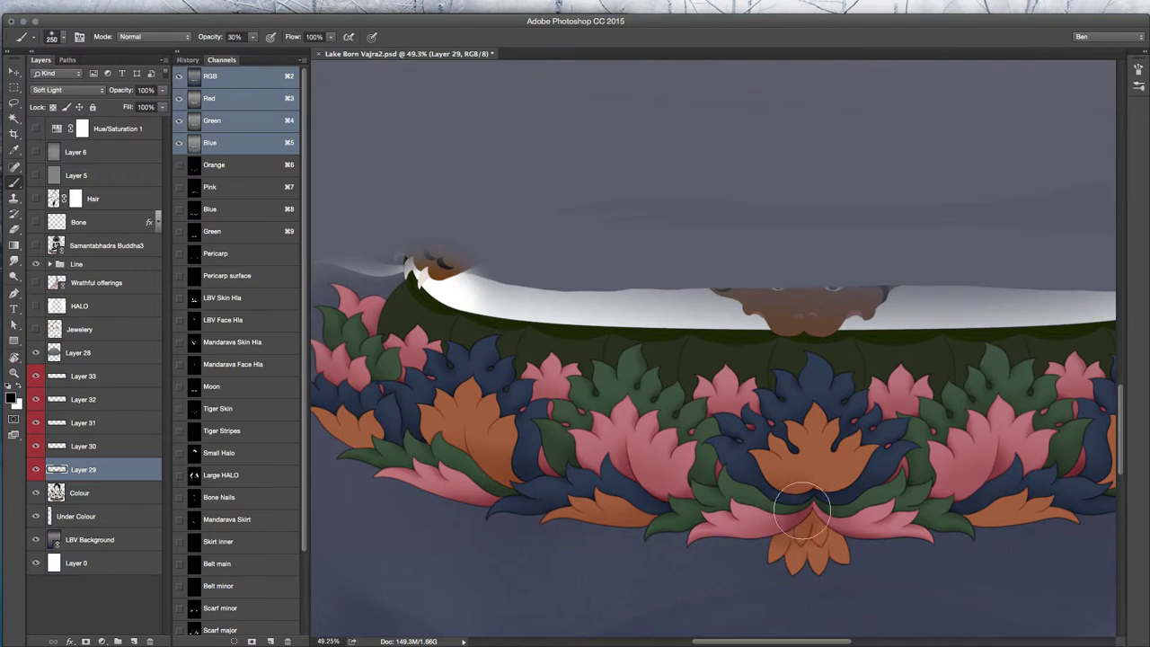
left_click_drag(904, 609, 693, 560)
scroll(845, 540, "right", 3)
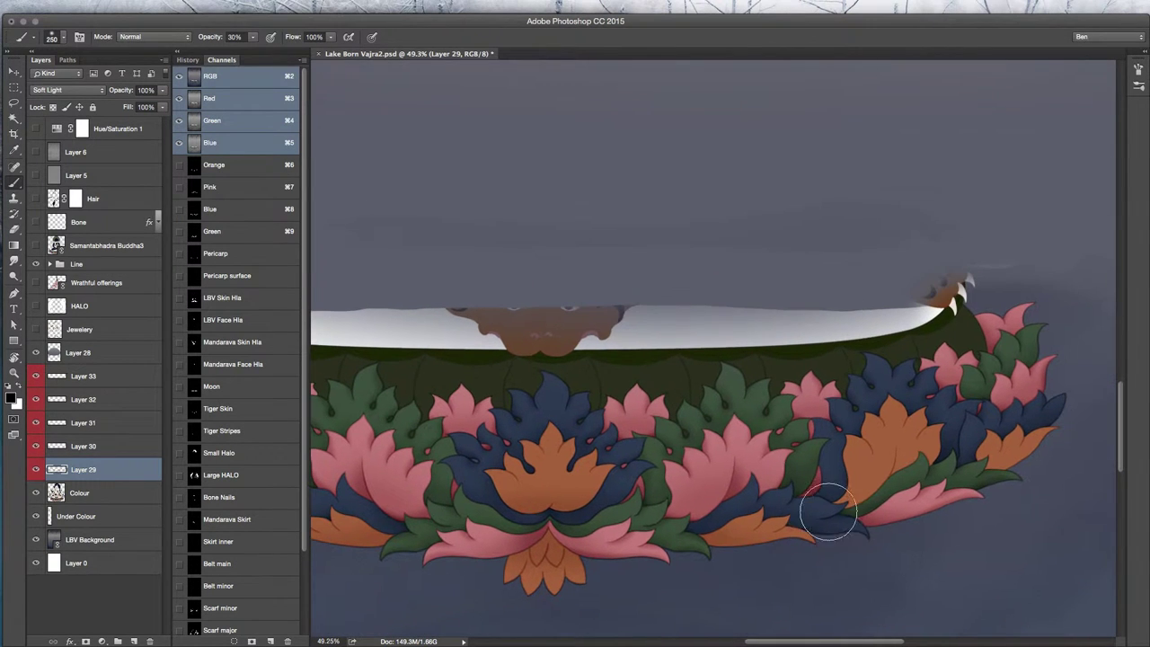
scroll(1030, 481, "left", 10)
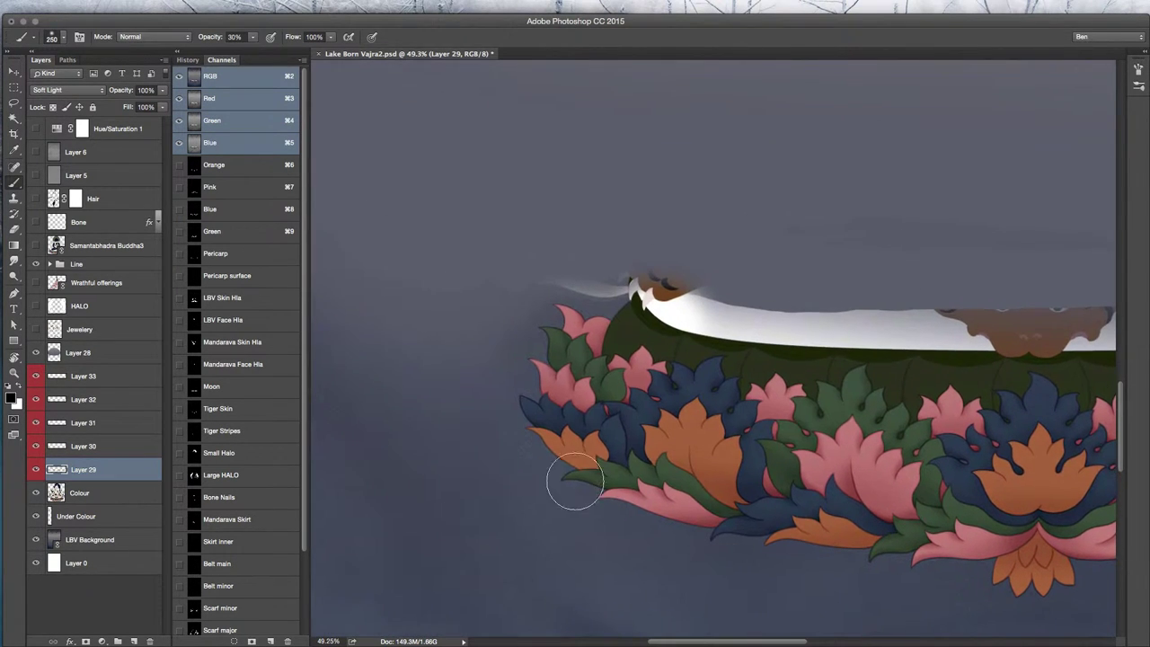
left_click_drag(625, 547, 483, 516)
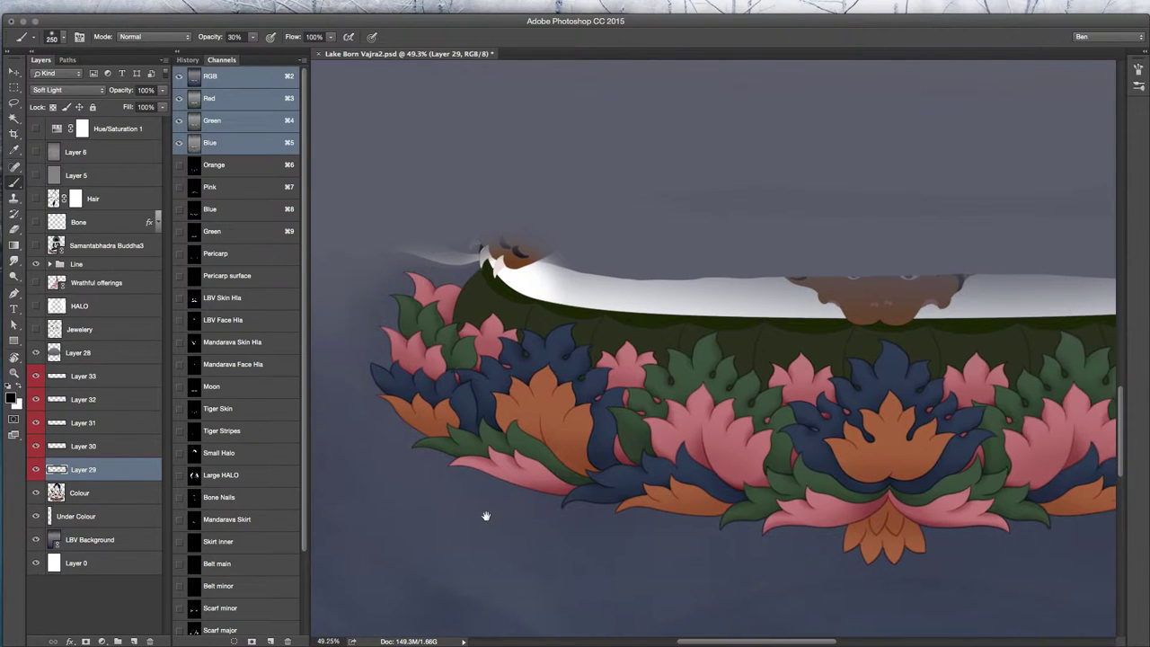
- On Layer 30, shade the hanging orange petals below the throne's centre with a 100 px brush and erase the spill
key("alt+bracketright")
scroll(881, 544, "up", 5)
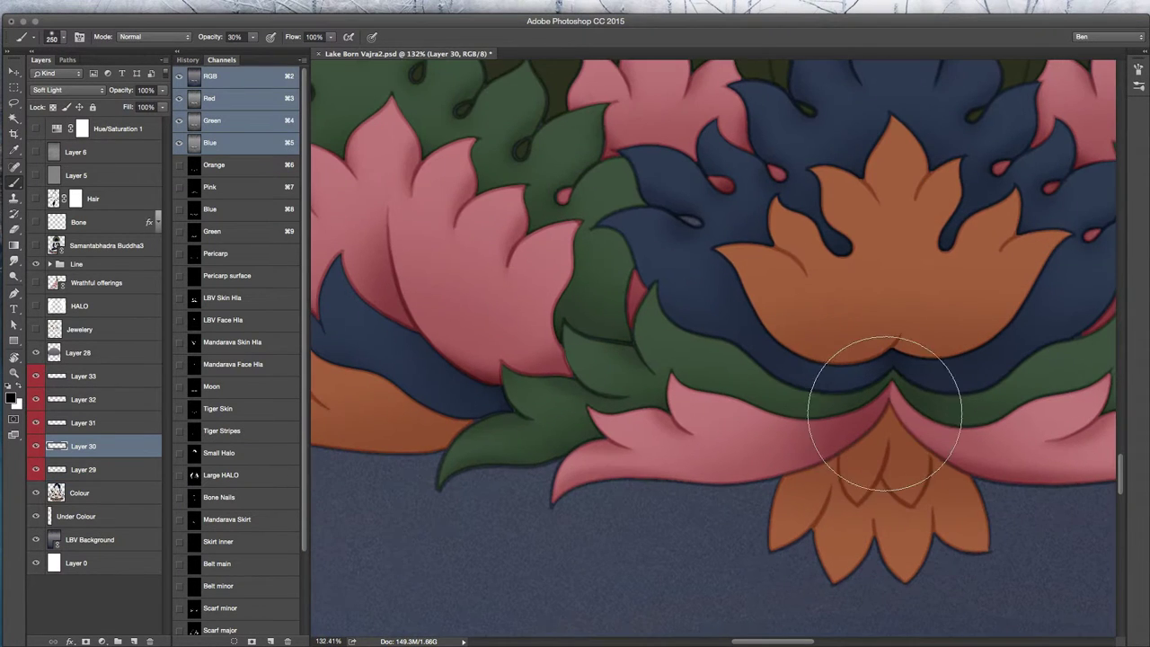
key("bracketleft")
key("bracketleft")
key("bracketleft")
key("bracketleft")
mouse_move(835, 450)
left_mouse_down()
mouse_move(880, 465)
mouse_move(937, 444)
left_mouse_up()
key("e")
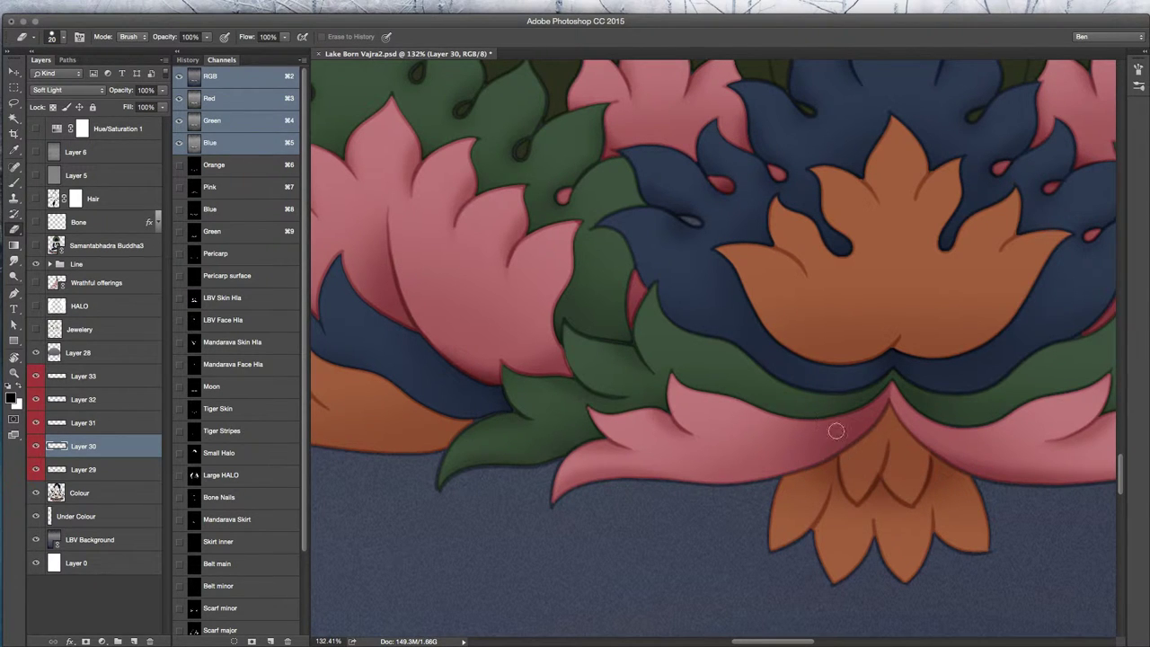
key("b")
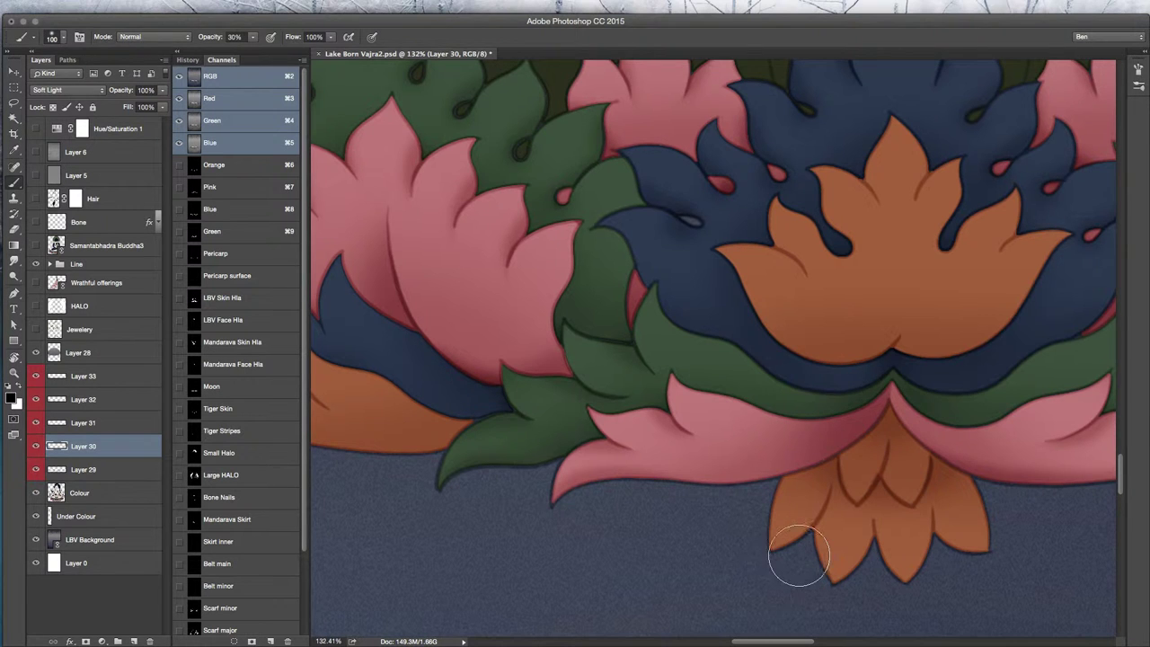
- Deepen the shading of the orange petals on the throne's left half with an 80 px brush
left_click_drag(523, 523, 782, 483)
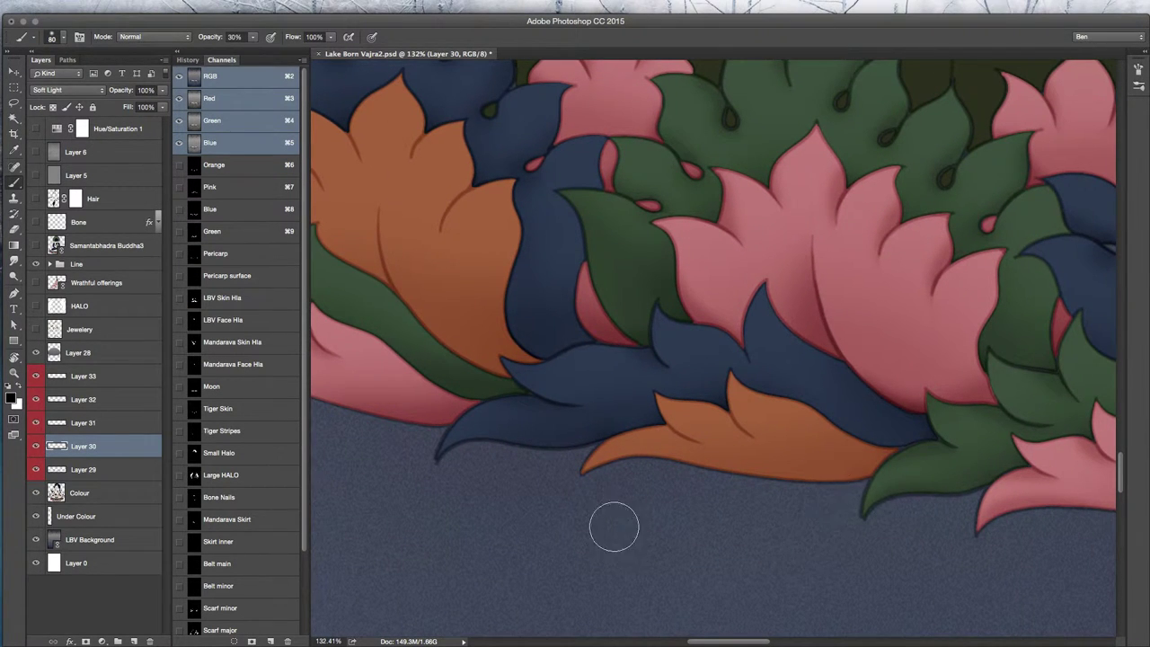
scroll(631, 531, "left", 3)
scroll(630, 532, "up", 1)
left_click_drag(492, 357, 547, 519)
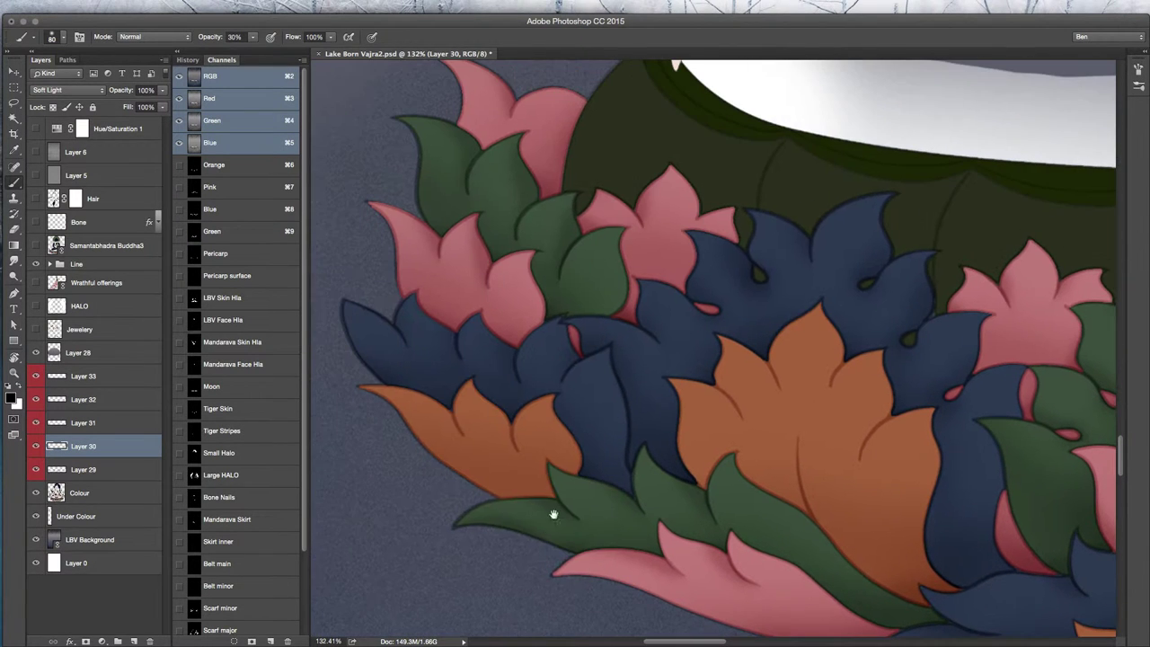
- Deepen the shading of the orange petals on the throne's right half with the 80 px brush
left_click_drag(1016, 522, 710, 509)
left_click_drag(935, 504, 586, 480)
scroll(542, 442, "right", 5)
scroll(542, 441, "up", 2)
scroll(821, 536, "right", 5)
scroll(818, 395, "up", 2)
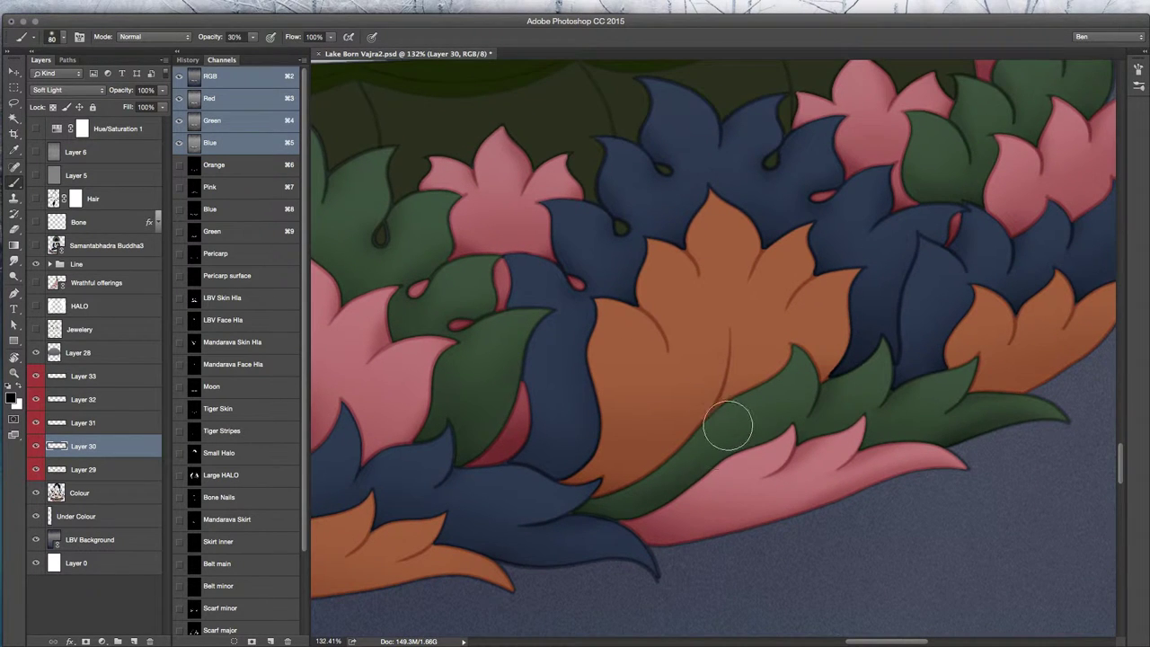
scroll(790, 520, "right", 5)
scroll(788, 470, "up", 2)
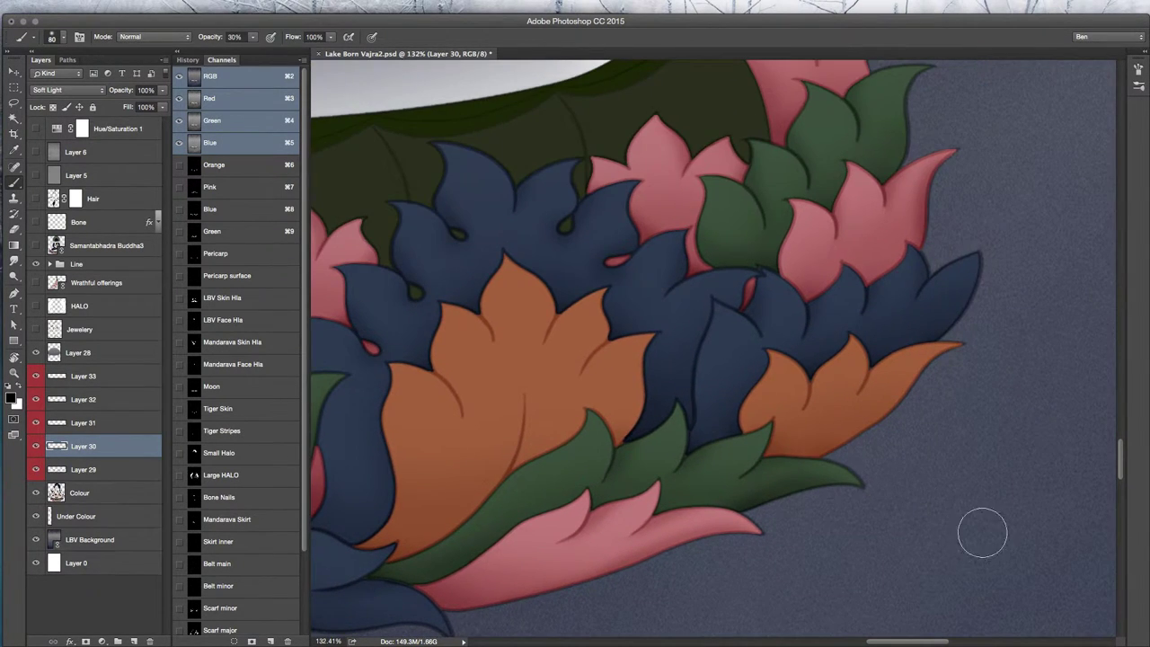
- On Layer 31, shade beside the centre vein of the left large orange flower with a 150 px brush and erase the spill
left_click_drag(617, 514, 524, 521)
left_click_drag(404, 585, 770, 532)
left_click_drag(422, 490, 636, 527)
left_click(59, 422)
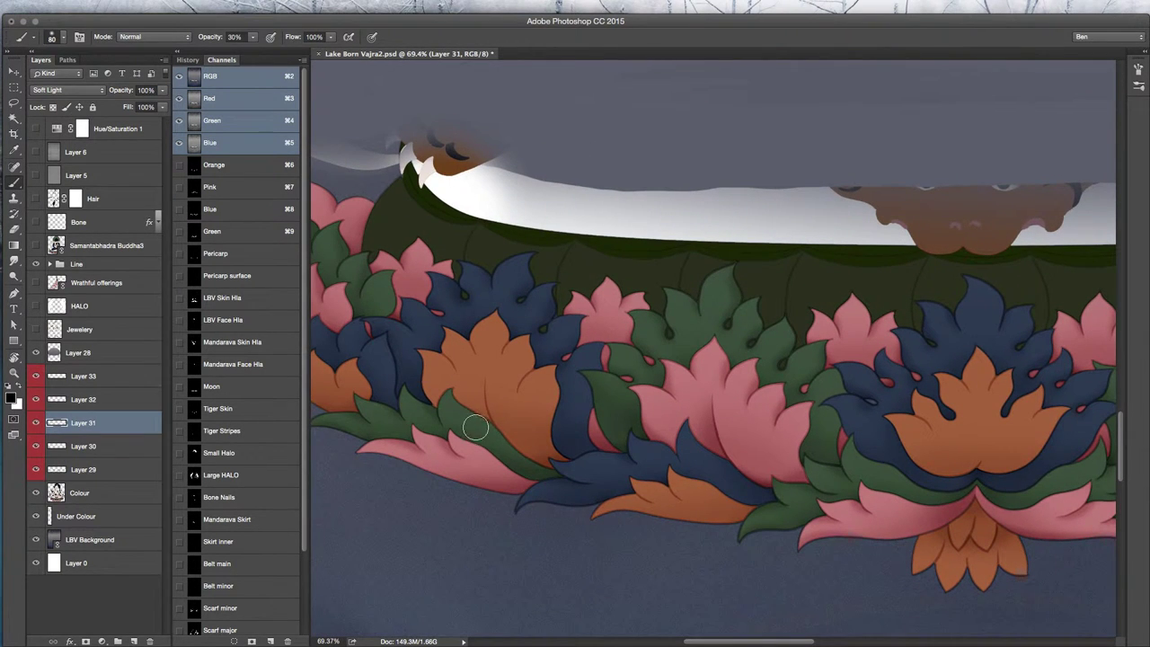
key("bracketright")
left_click_drag(497, 429, 497, 406)
scroll(503, 445, "up", 5)
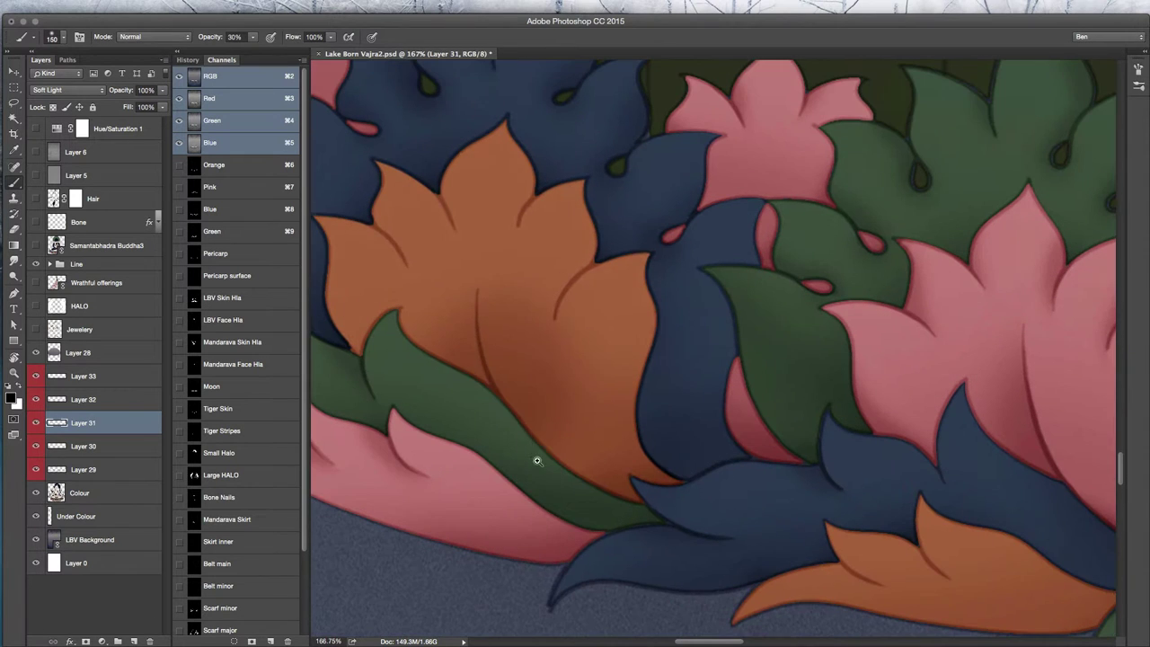
key("e")
mouse_move(499, 314)
left_mouse_down()
mouse_move(506, 288)
mouse_move(506, 333)
mouse_move(560, 431)
left_mouse_up()
key("bracketright")
key("bracketright")
- Erase the spilled shading beside the centre vein of the right large orange flower with the 60 px eraser
left_click_drag(854, 485, 359, 449)
left_click_drag(1015, 512, 467, 458)
left_click_drag(971, 441, 468, 503)
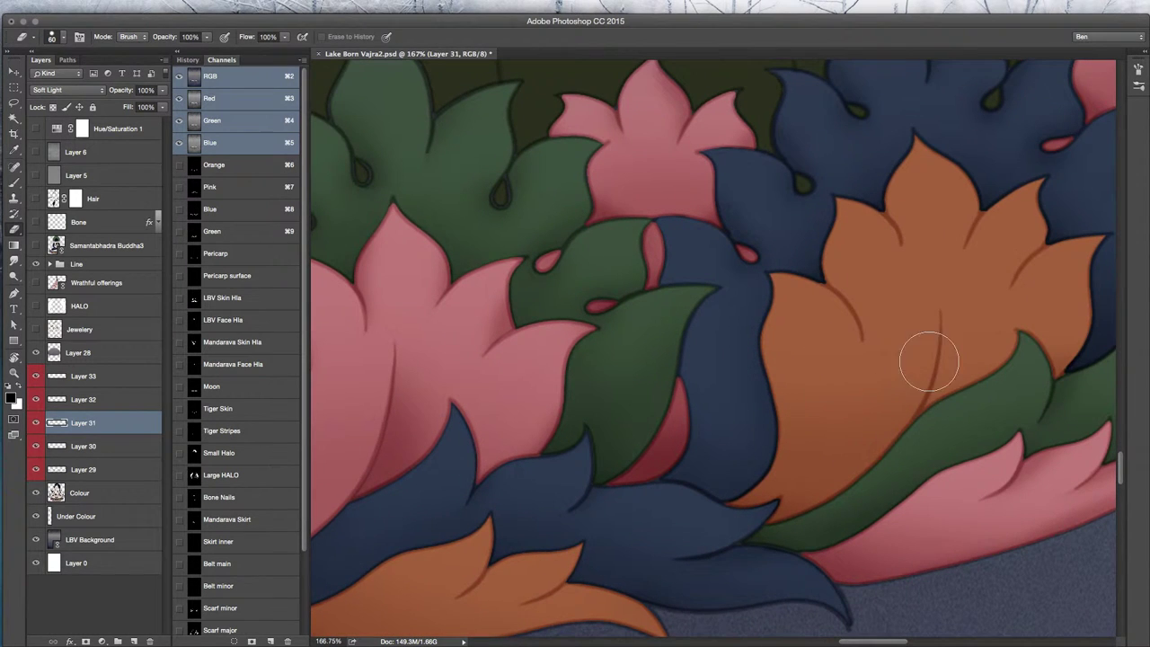
mouse_move(904, 374)
left_mouse_down()
mouse_move(886, 310)
mouse_move(853, 426)
mouse_move(870, 424)
mouse_move(891, 394)
mouse_move(908, 336)
mouse_move(907, 308)
mouse_move(865, 290)
left_mouse_up()
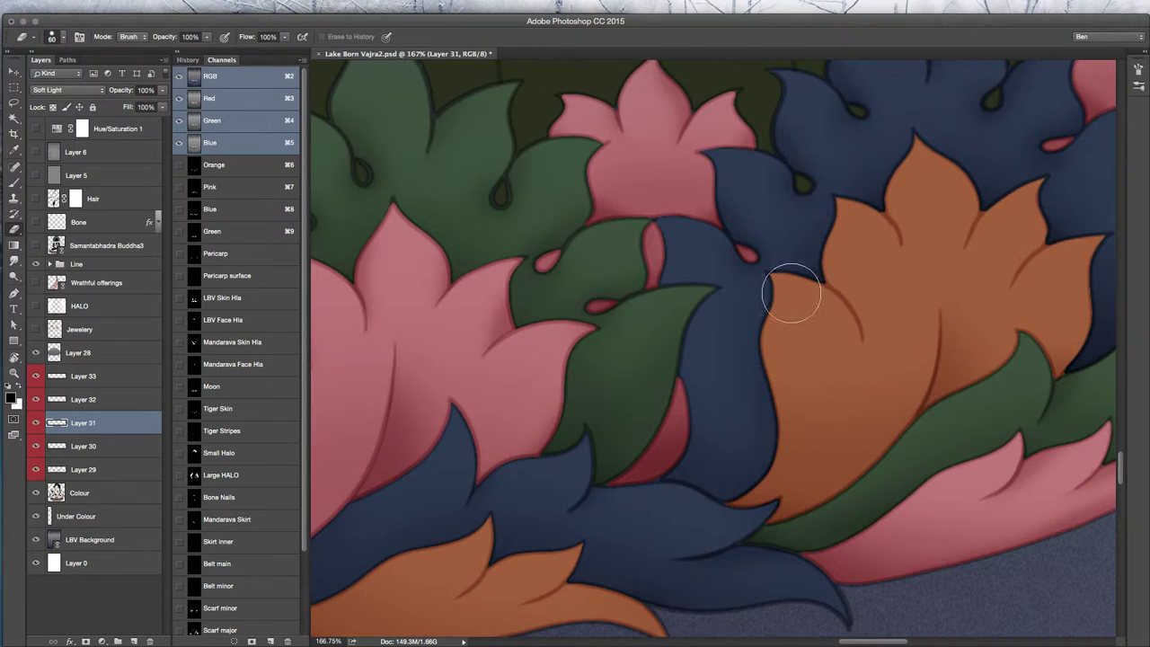
- On Layer 32, shade along the outer fold of the far-left orange flower and erase the spill with the 60 px eraser
left_click_drag(583, 467, 504, 460)
left_click_drag(477, 467, 845, 503)
left_click_drag(360, 522, 719, 555)
left_click_drag(449, 470, 625, 513)
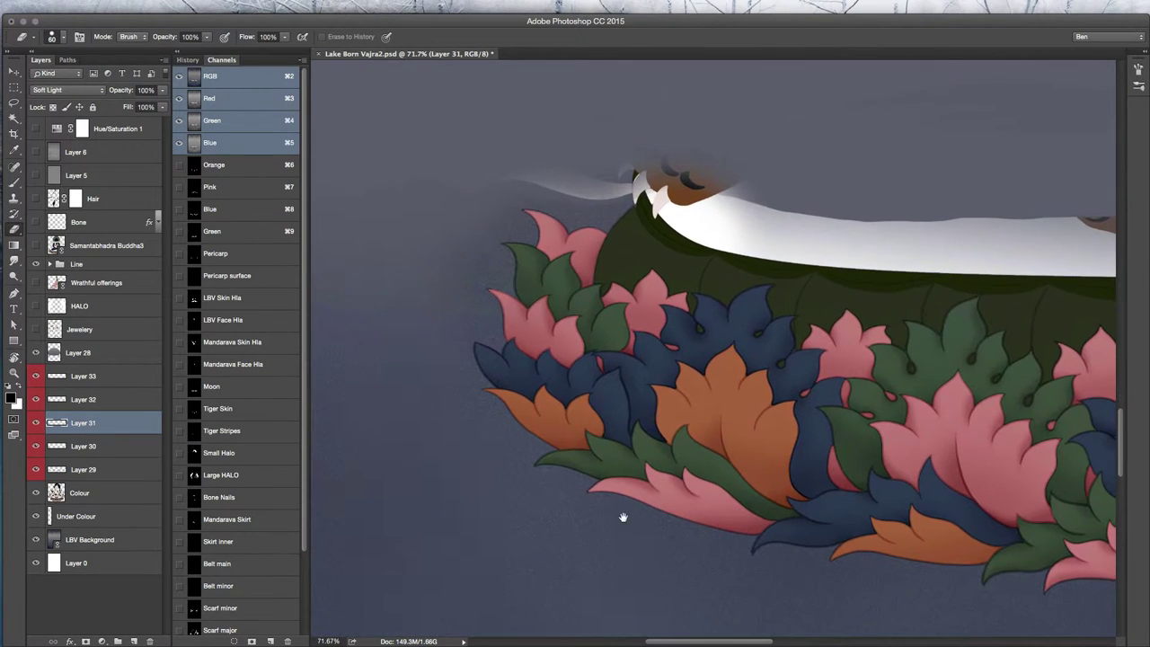
left_click(72, 400)
scroll(539, 470, "up", 5)
key("b")
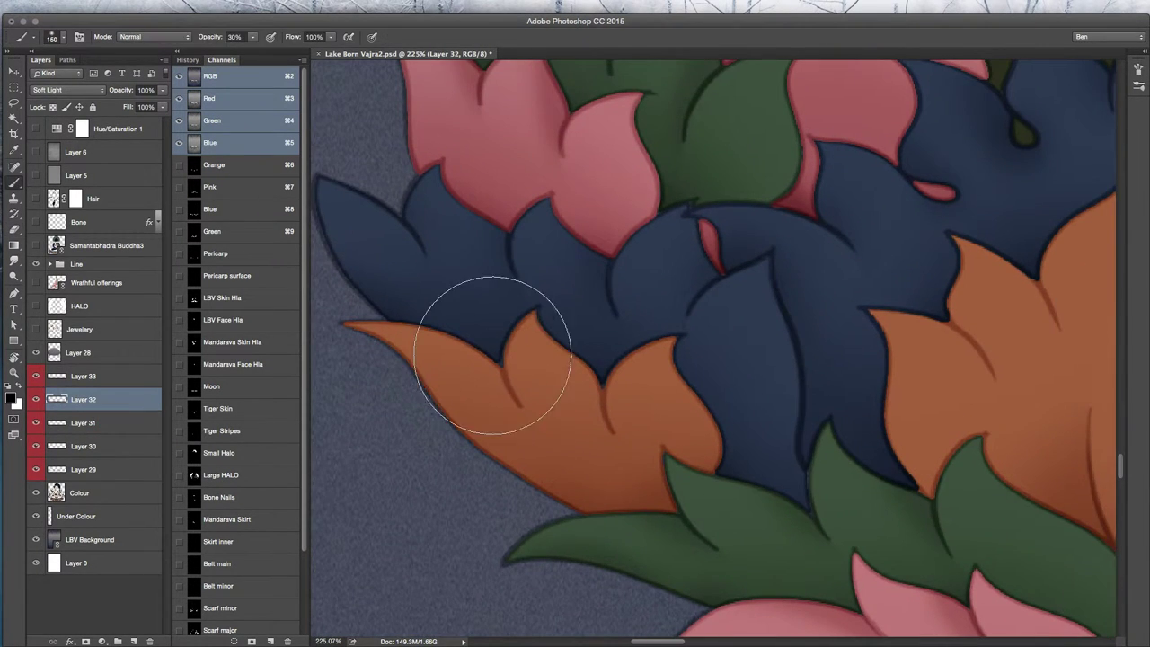
left_click_drag(533, 379, 500, 349)
key("e")
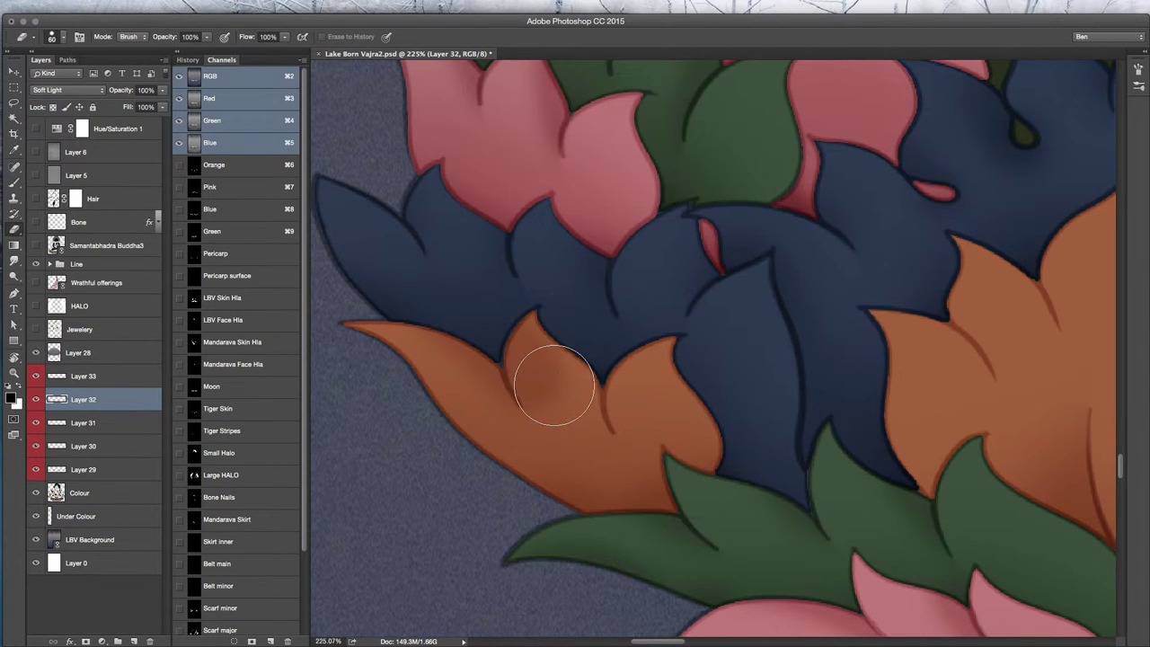
left_click_drag(552, 385, 540, 358)
- Shade along the inner fold of the far-left orange flower and erase the spill
key("b")
left_click_drag(636, 406, 618, 383)
key("e")
left_click_drag(647, 418, 684, 358)
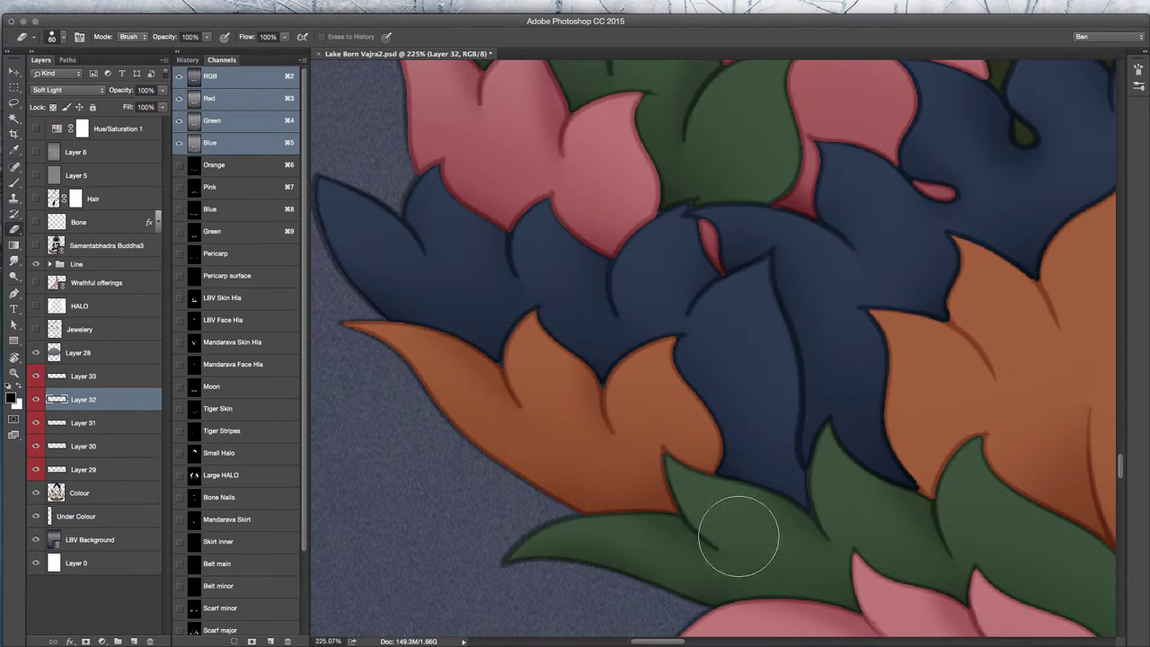
- Shade the left-hand folds of the left large orange flower with a 60 px brush and erase the spill
key("b")
left_click_drag(731, 521, 401, 591)
left_click_drag(588, 367, 563, 359)
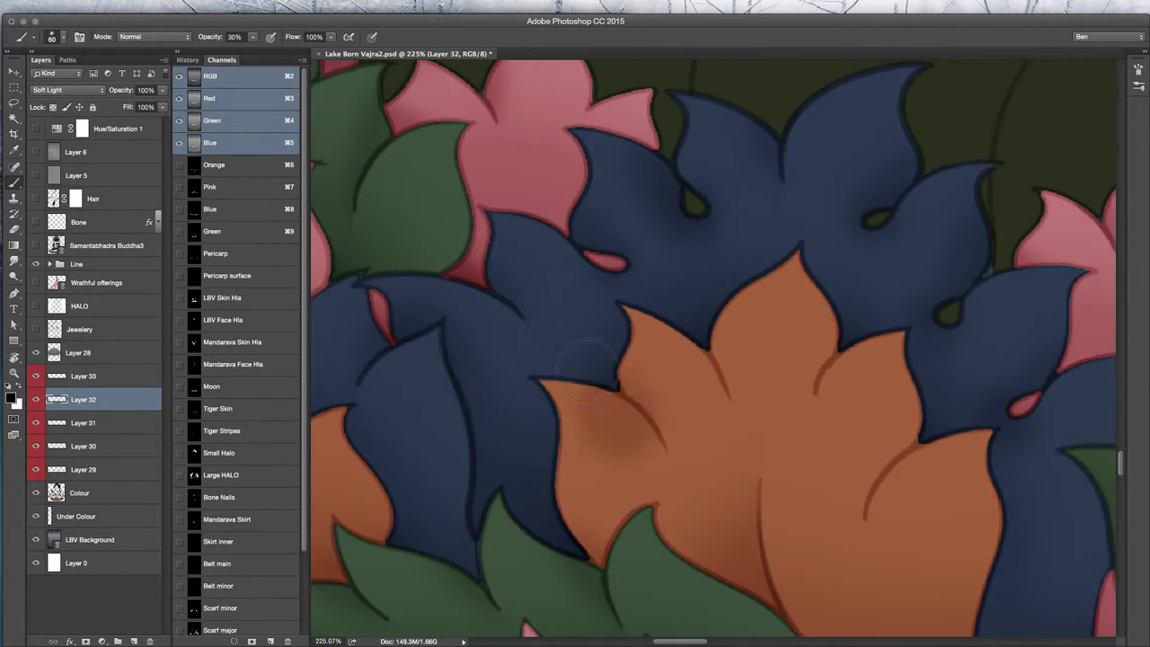
key("e")
mouse_move(552, 402)
left_mouse_down()
mouse_move(589, 434)
mouse_move(565, 419)
left_mouse_up()
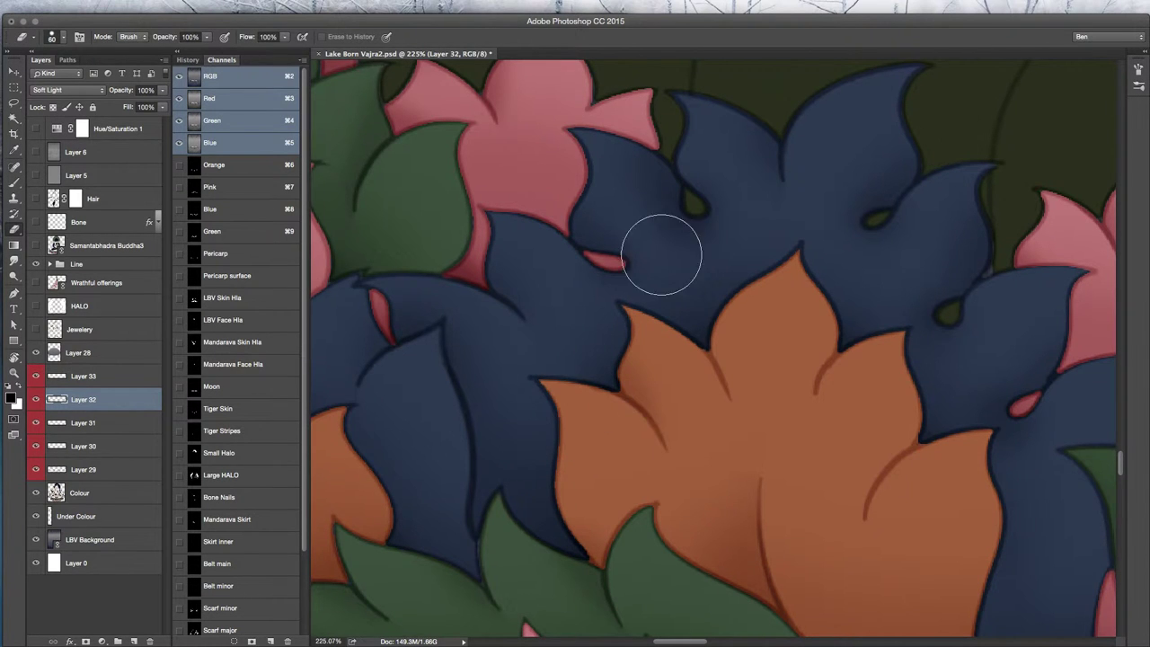
key("b")
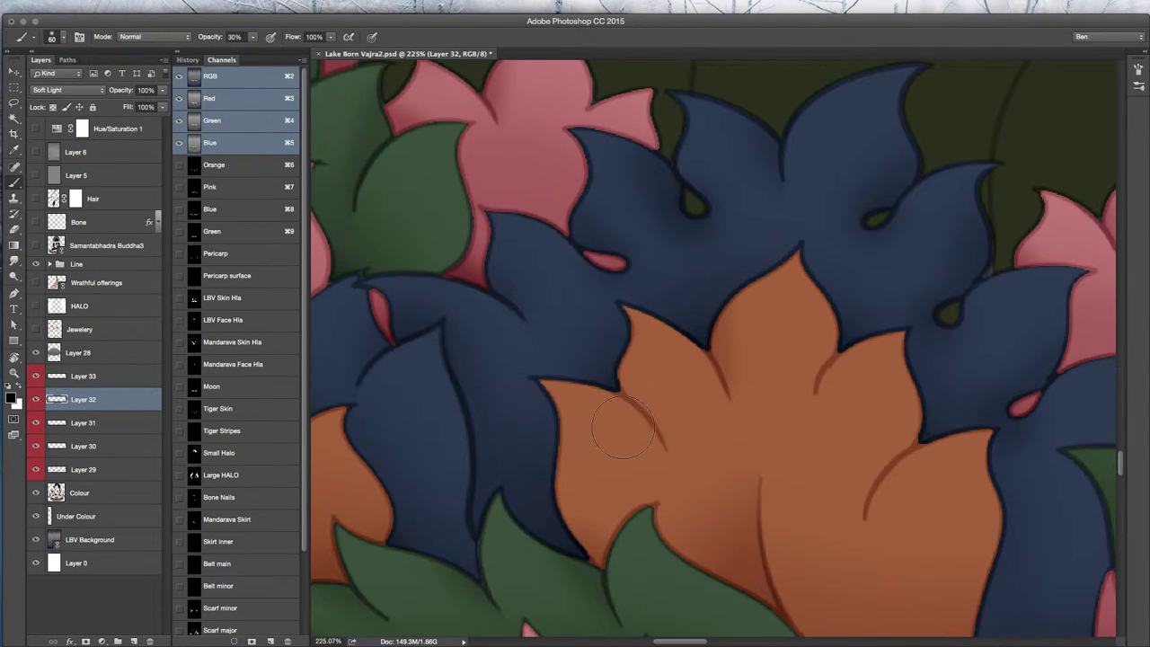
left_click_drag(623, 427, 580, 389)
key("e")
mouse_move(559, 409)
left_mouse_down()
mouse_move(552, 416)
mouse_move(612, 442)
left_mouse_up()
- Shade the two right-hand folds of the left large orange flower and erase the spill
key("b")
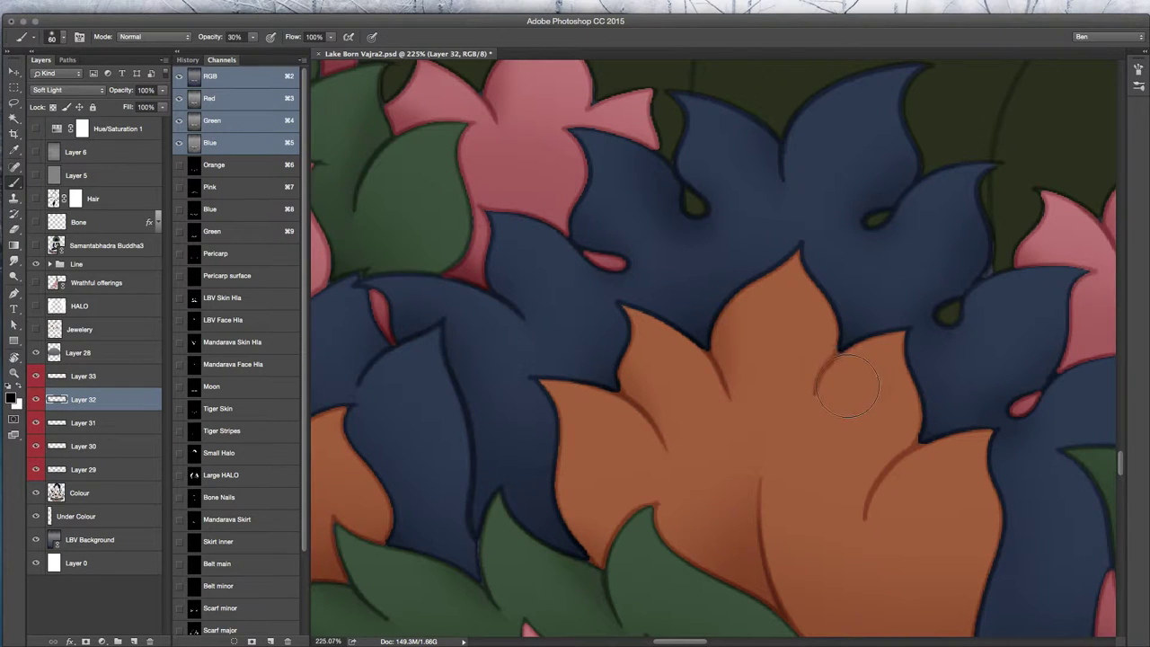
left_click_drag(848, 388, 858, 336)
key("e")
left_click_drag(843, 432, 875, 381)
key("b")
left_click_drag(906, 508, 939, 373)
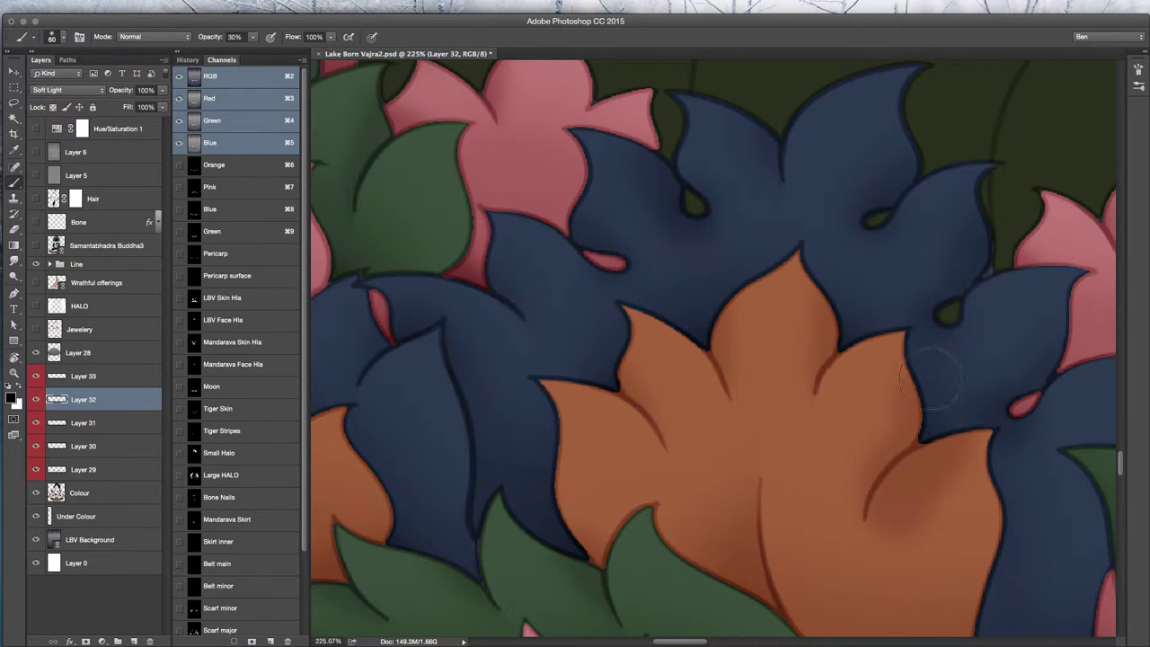
key("e")
mouse_move(901, 534)
left_mouse_down()
mouse_move(911, 506)
mouse_move(961, 473)
left_mouse_up()
- Shade the folds of the low orange petals left of the throne's centre and erase the spill
key("b")
key("space")
left_click_drag(803, 547, 585, 305)
mouse_move(1098, 340)
left_mouse_down()
mouse_move(660, 446)
mouse_move(596, 381)
mouse_move(732, 462)
left_mouse_up()
key("e")
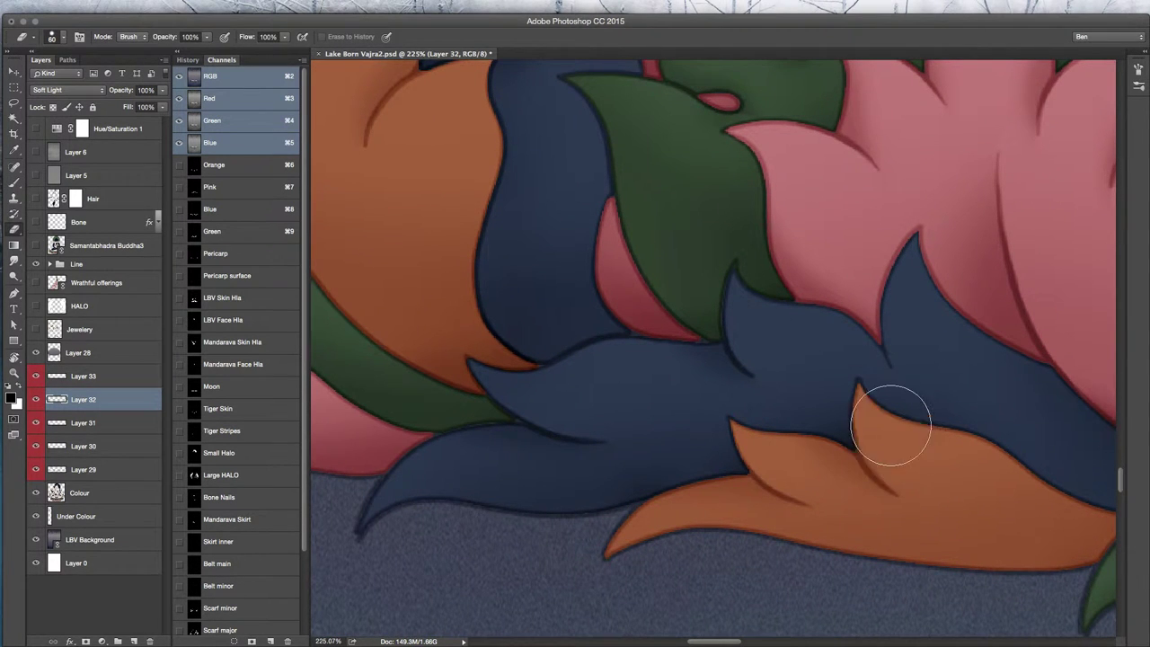
- Shade the upper left fold of the central orange flower with the 60 px brush and erase the spill
key("b")
mouse_move(912, 393)
left_mouse_down()
mouse_move(707, 545)
mouse_move(655, 426)
left_mouse_up()
mouse_move(620, 310)
left_mouse_down()
mouse_move(586, 254)
mouse_move(605, 232)
left_mouse_up()
key("e")
left_click_drag(534, 282, 562, 306)
- Shade around the left notch and lower left fold of the central orange flower, erasing the spill
key("b")
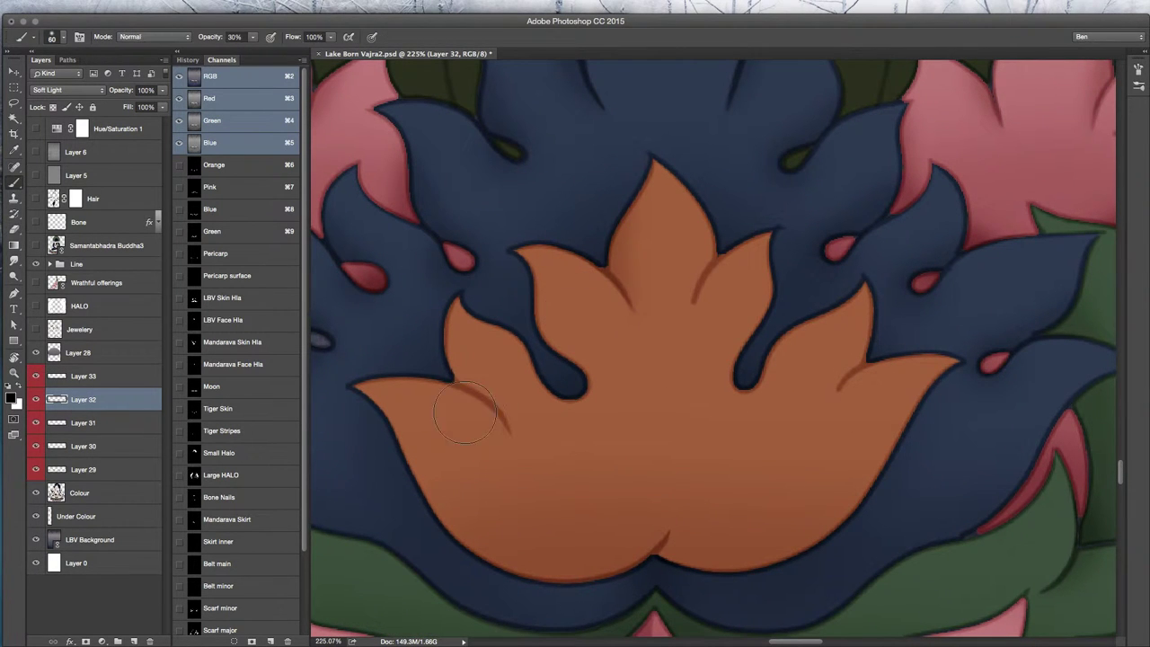
left_click_drag(543, 376, 501, 314)
key("e")
left_click_drag(515, 359, 507, 402)
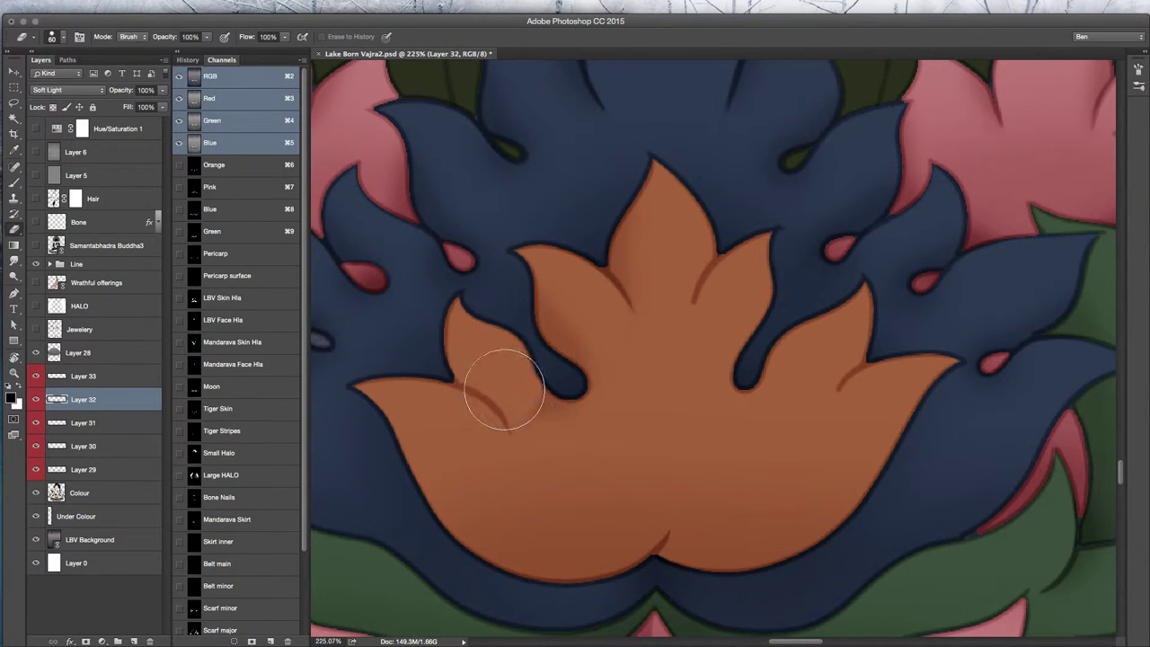
key("b")
left_click_drag(484, 438, 424, 367)
key("e")
mouse_move(394, 421)
left_mouse_down()
mouse_move(419, 424)
mouse_move(467, 474)
left_mouse_up()
- Shade beside the cleft at the base of the central orange flower and erase the spill on its left side
key("b")
left_click_drag(633, 562, 791, 560)
key("e")
left_click_drag(585, 547, 621, 521)
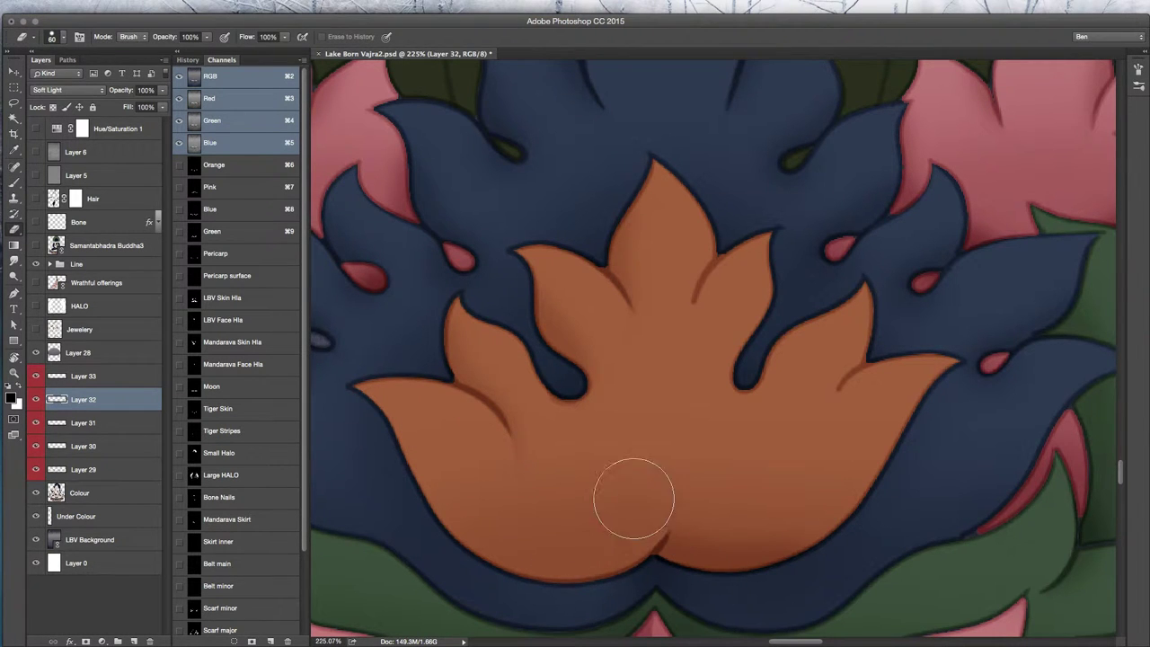
- Shade the right-hand folds and notch of the central orange flower and erase the spill
key("b")
left_click_drag(723, 296, 742, 252)
key("e")
left_click_drag(727, 319, 751, 278)
key("b")
left_click_drag(761, 376, 810, 284)
key("e")
left_click_drag(792, 400, 797, 351)
key("b")
mouse_move(870, 392)
left_mouse_down()
mouse_move(889, 352)
mouse_move(873, 398)
mouse_move(944, 373)
left_mouse_up()
key("e")
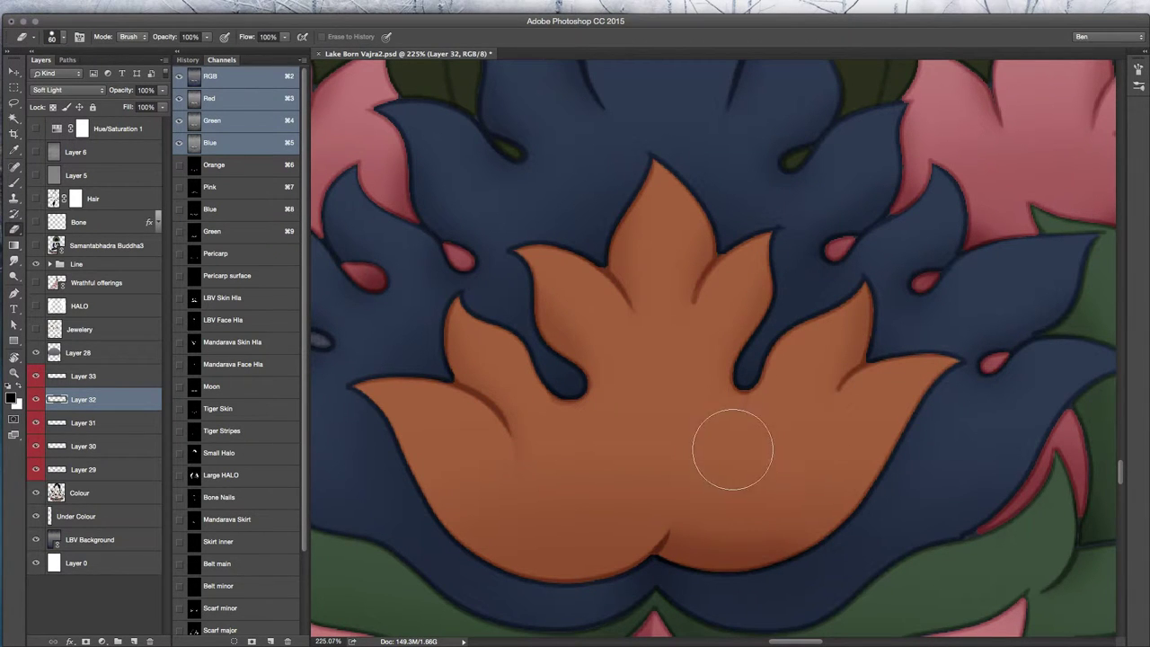
- Add a broad shadow across the base of the central orange flower with a 300 px brush
key("b")
left_click_drag(752, 542, 668, 532)
left_click_drag(818, 573, 572, 462)
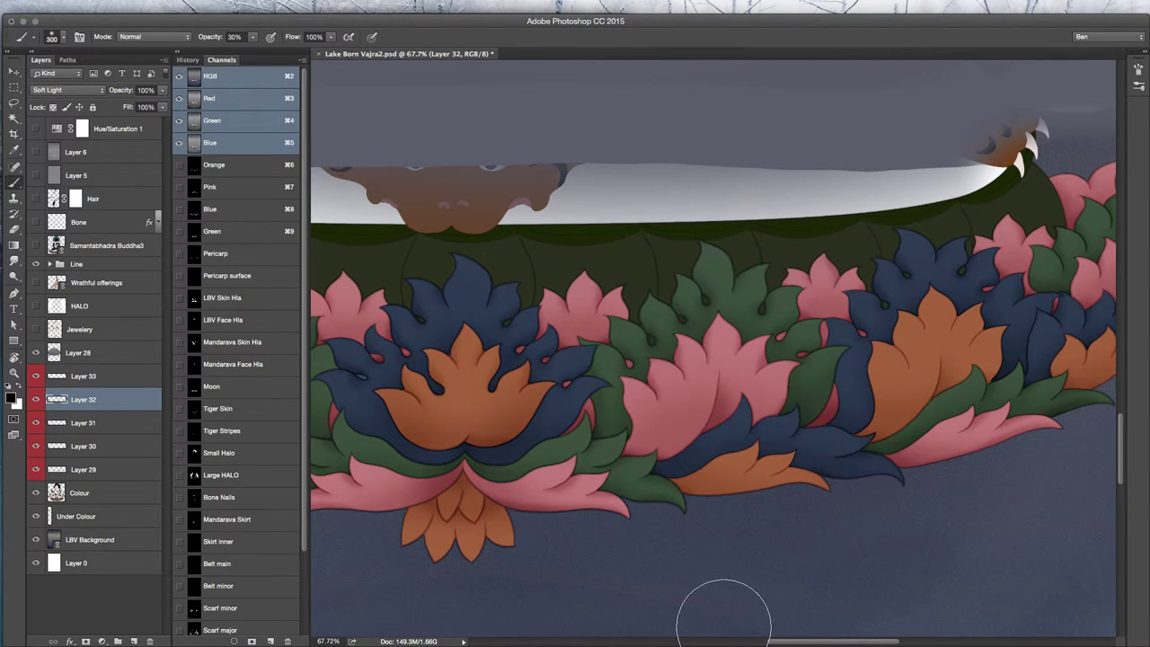
- Shade the overlaps of the inner hanging orange petals below the throne's centre with an 80 px brush and erase the spill
left_click_drag(727, 523, 757, 540)
left_click_drag(594, 553, 892, 530)
left_click_drag(645, 529, 706, 531)
key("bracketleft")
key("bracketleft")
key("bracketleft")
key("bracketleft")
key("bracketleft")
key("bracketleft")
key("bracketleft")
key("bracketleft")
left_click_drag(634, 452, 657, 501)
key("e")
mouse_move(605, 407)
left_mouse_down()
mouse_move(585, 464)
mouse_move(660, 533)
left_mouse_up()
- Shade the folds between the outer hanging orange petals and erase the spill
key("b")
mouse_move(742, 589)
left_mouse_down()
mouse_move(707, 554)
mouse_move(687, 571)
left_mouse_up()
key("e")
mouse_move(688, 521)
left_mouse_down()
mouse_move(676, 568)
mouse_move(647, 407)
left_mouse_up()
mouse_move(536, 516)
left_mouse_down()
mouse_move(638, 560)
mouse_move(629, 617)
mouse_move(673, 544)
mouse_move(676, 585)
left_mouse_up()
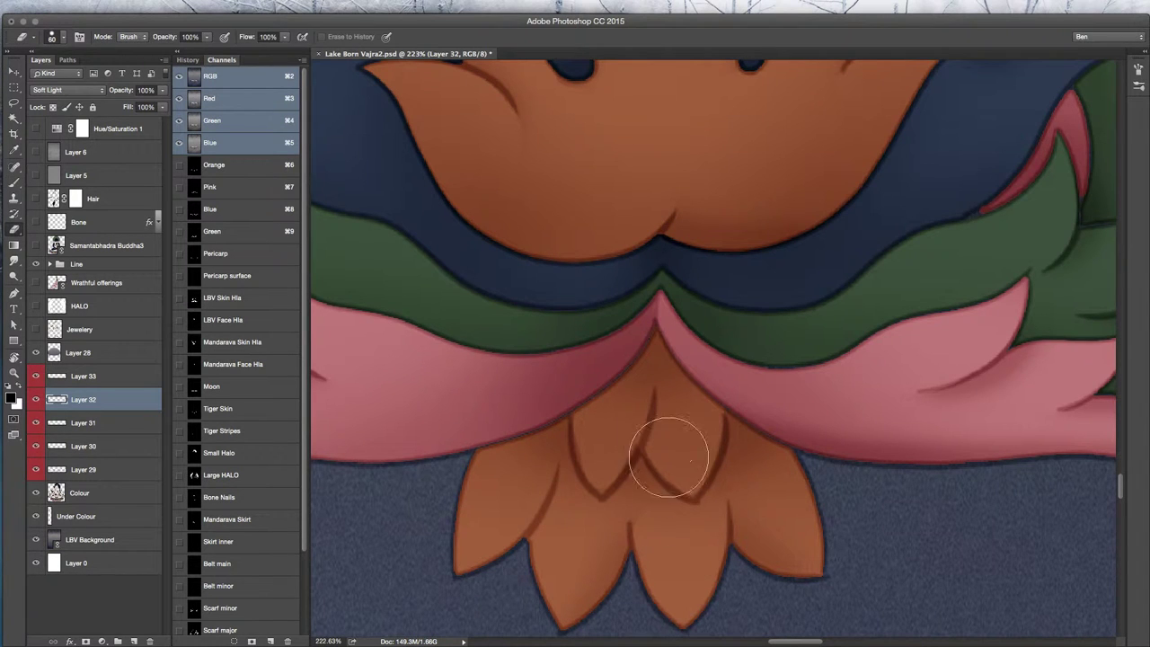
- Deepen the shading around the inner hanging orange petals on Layer 33 with the 80 px brush and erase the spill
key("b")
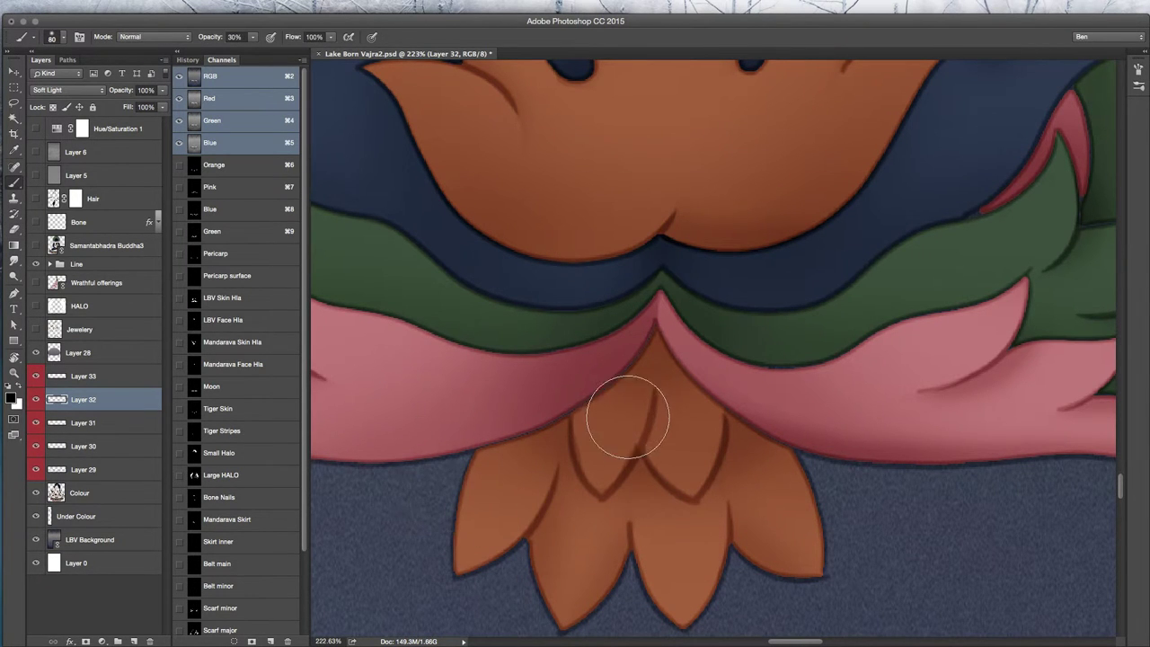
key("alt+bracketright")
key("e")
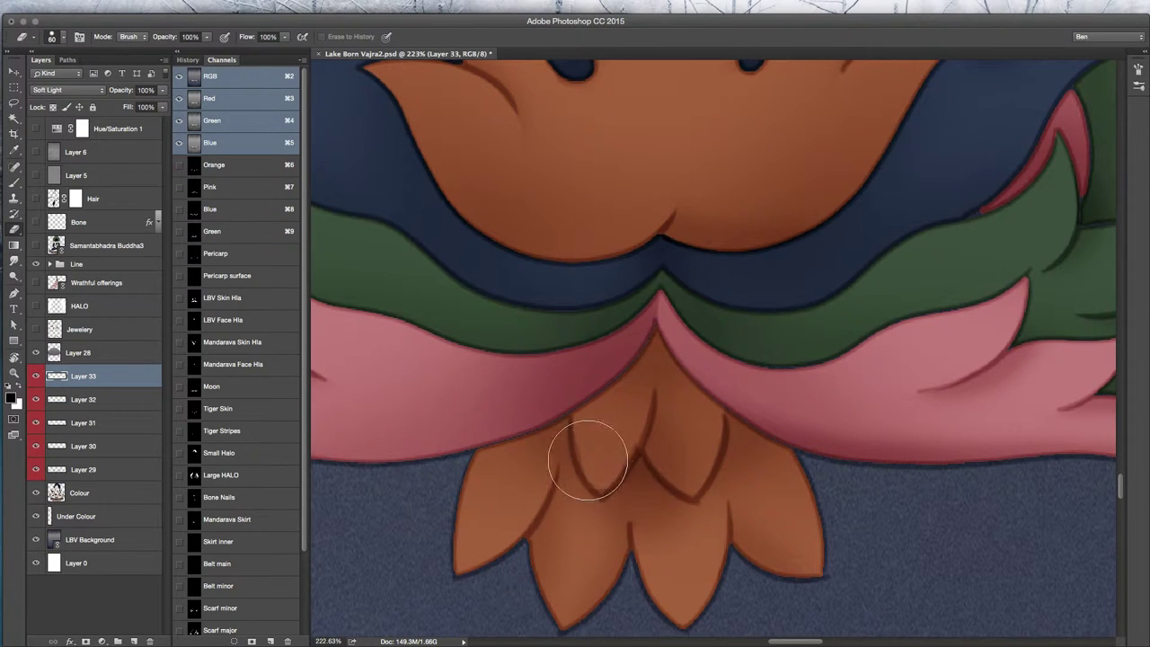
key("b")
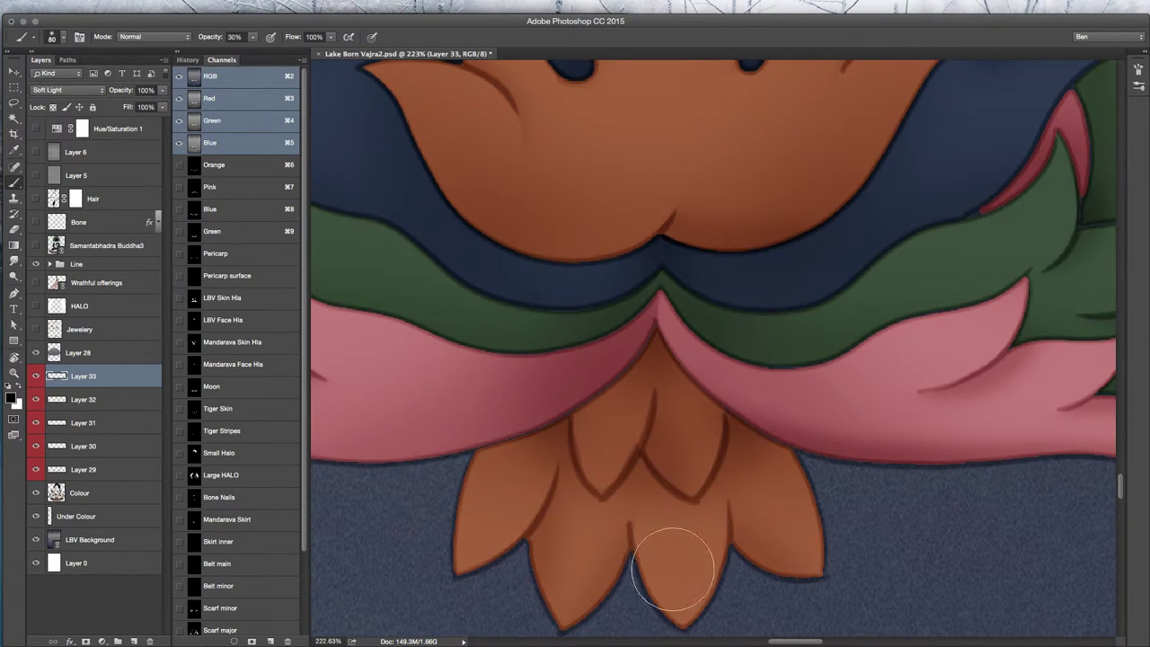
- On Layer 32, shade the folds of the low orange petals right of the throne's centre with a 50 px brush, erasing the spill
key("h")
mouse_move(815, 550)
left_mouse_down()
mouse_move(713, 536)
mouse_move(726, 543)
left_mouse_up()
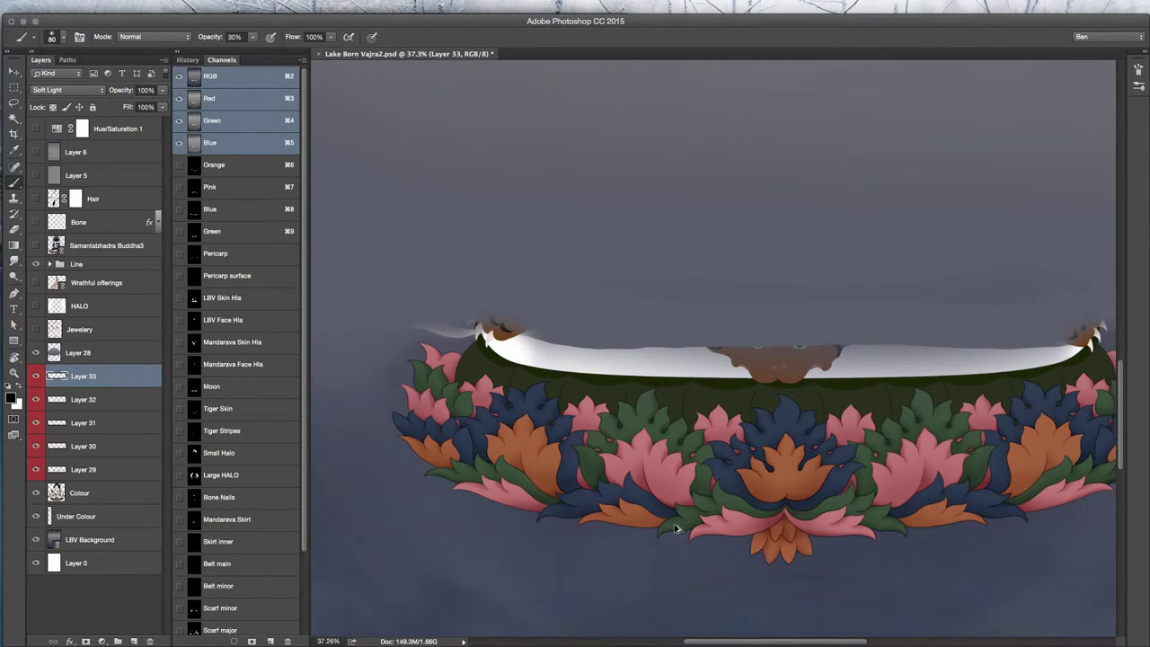
left_click_drag(868, 555, 612, 508)
left_click_drag(698, 500, 775, 470)
key("alt+bracketleft")
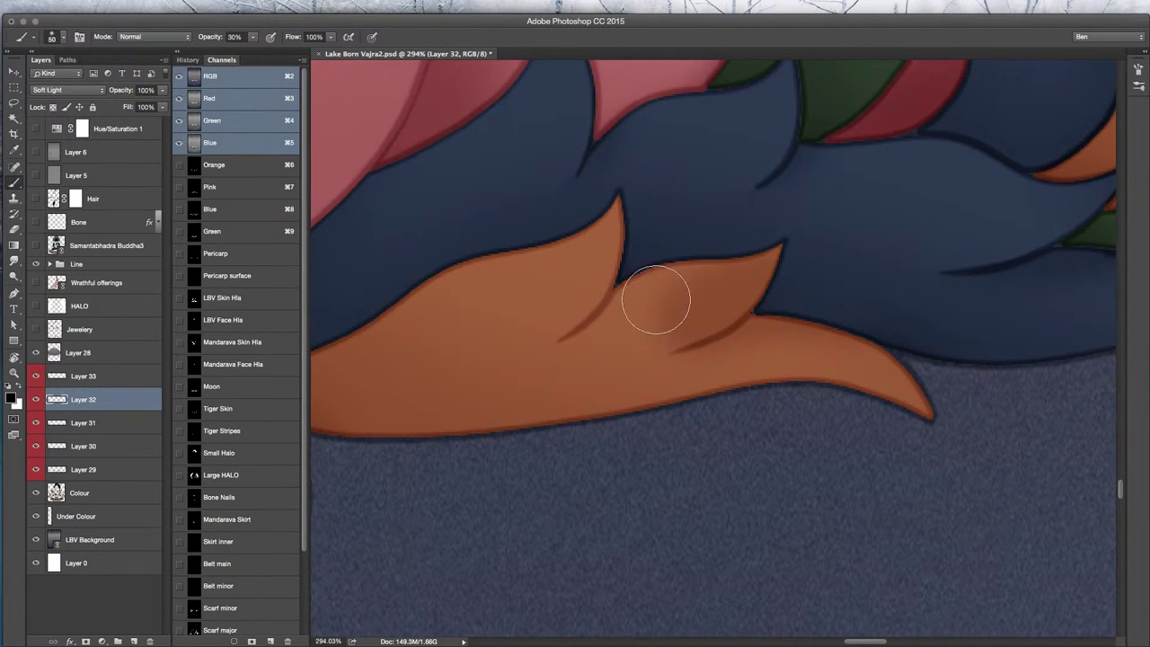
key("e")
key("b")
mouse_move(546, 311)
left_mouse_down()
mouse_move(617, 267)
mouse_move(539, 293)
mouse_move(567, 224)
left_mouse_up()
key("e")
key("b")
- Shade the two upper folds and the lower left fold of the right large orange flower with the 50 px brush, erasing the spill
left_click_drag(1059, 357, 692, 545)
mouse_move(800, 180)
left_mouse_down()
mouse_move(732, 516)
mouse_move(609, 542)
left_mouse_up()
left_click_drag(659, 295, 649, 234)
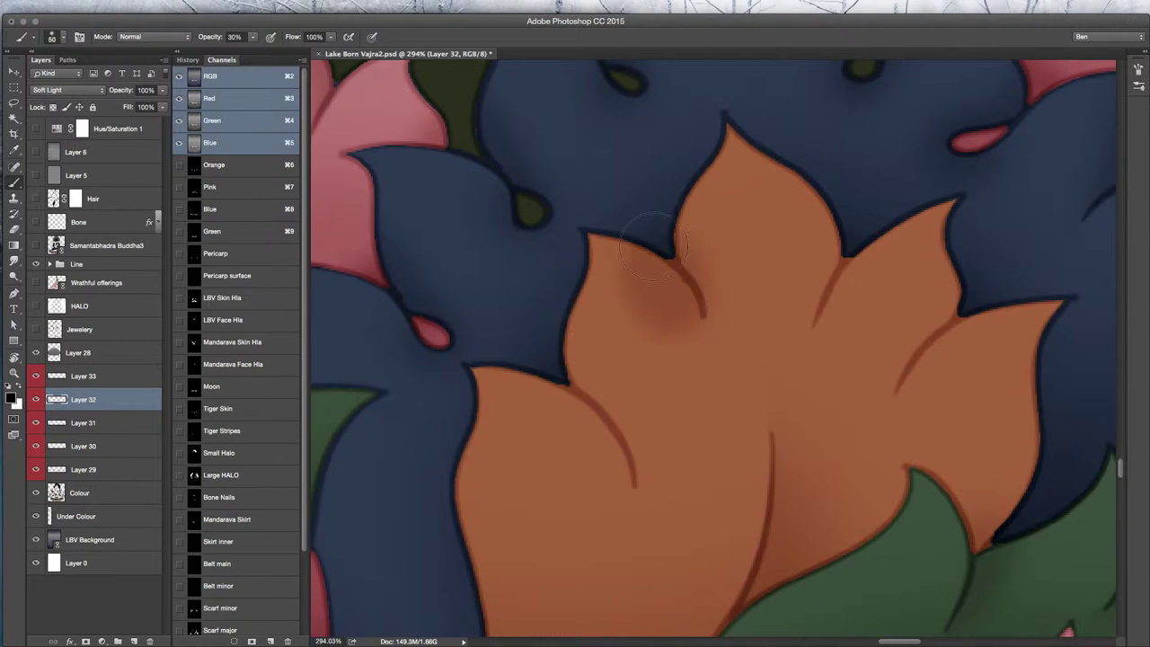
left_click_drag(824, 257, 859, 310)
key("e")
left_click_drag(617, 320, 648, 313)
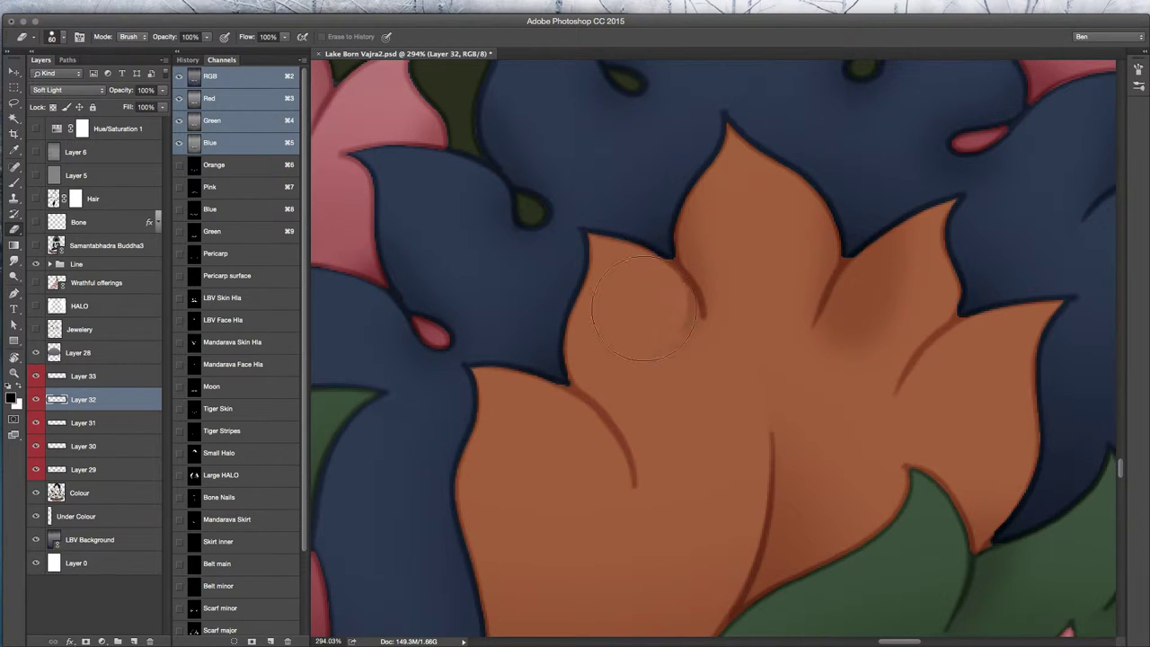
key("b")
left_click_drag(550, 388, 584, 480)
key("e")
left_click_drag(509, 415, 575, 472)
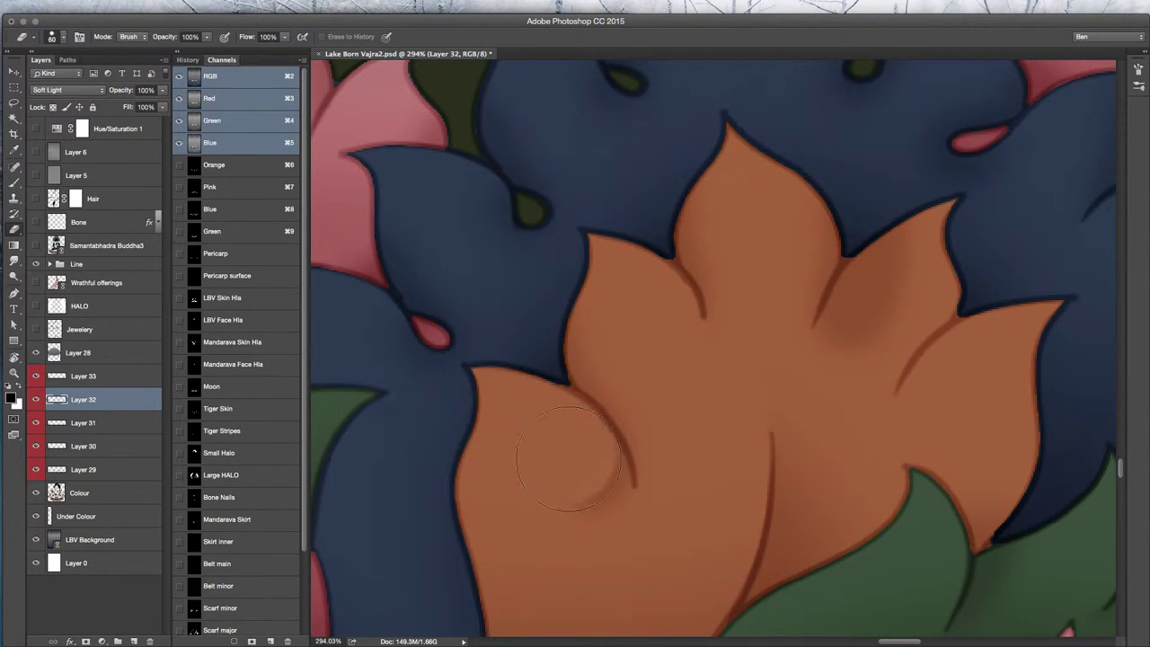
mouse_move(862, 351)
left_mouse_down()
mouse_move(881, 303)
mouse_move(968, 247)
left_mouse_up()
- Shade the lower right fold of the right large orange flower and erase the spill
key("b")
left_click_drag(946, 392, 1004, 276)
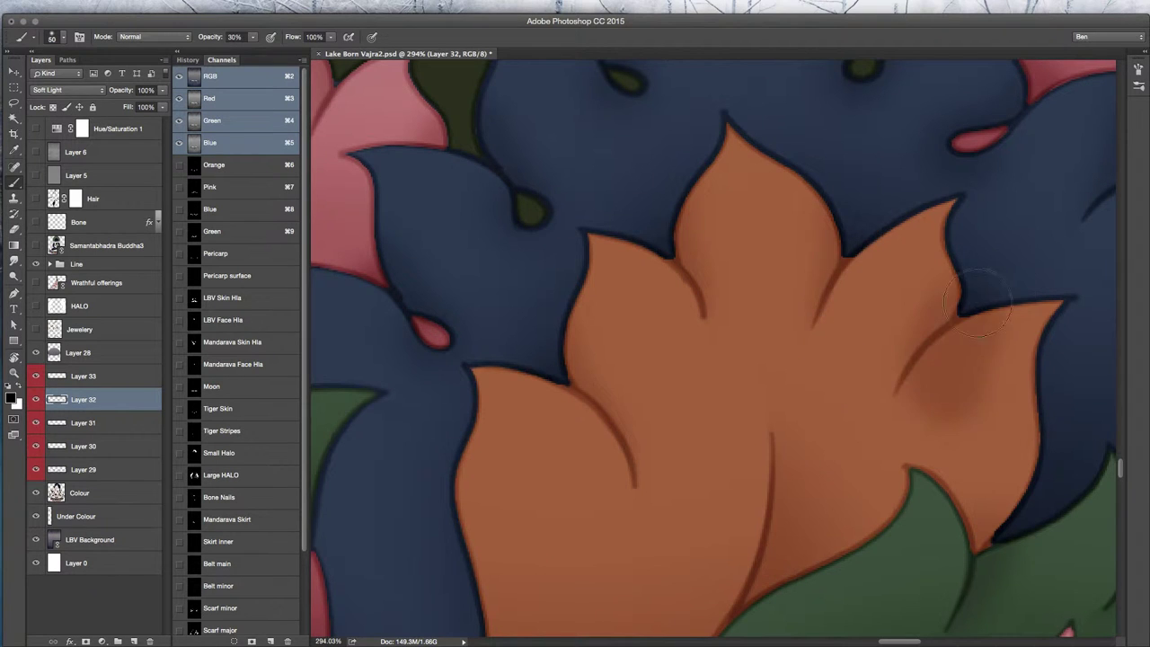
key("e")
left_click_drag(937, 423, 954, 392)
- Shade the right large orange flower's lower right tip beside the green leaf with a 100 px brush
key("b")
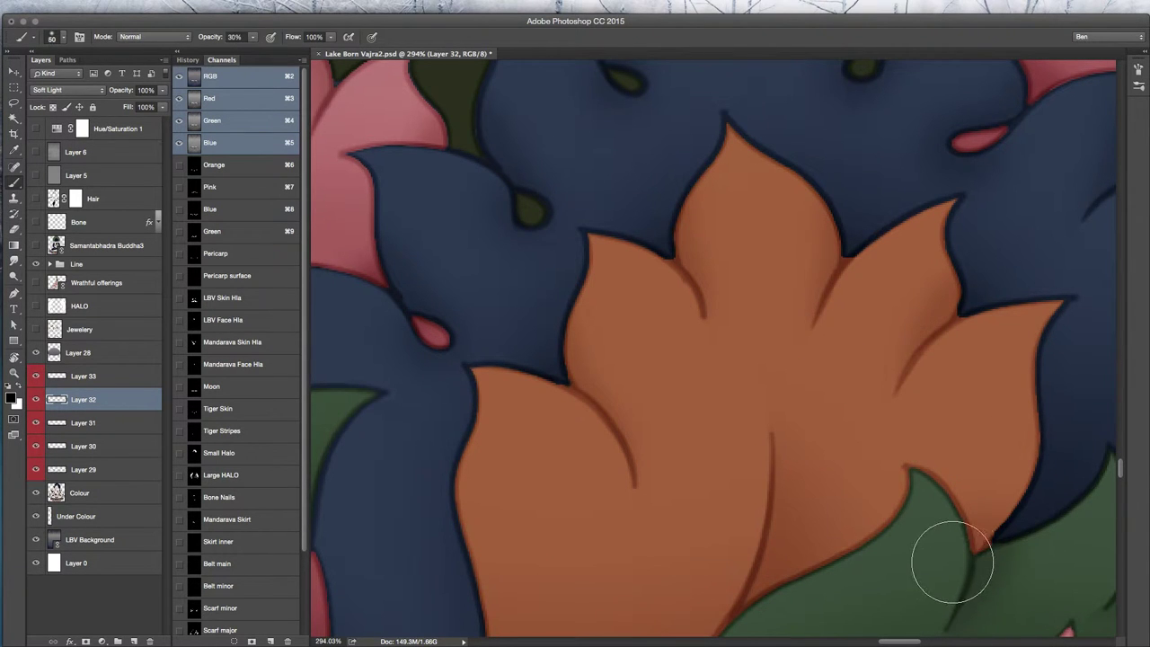
key("bracketright")
key("bracketright")
key("bracketright")
mouse_move(961, 556)
left_mouse_down()
mouse_move(1025, 533)
mouse_move(1031, 478)
left_mouse_up()
- Shade the outer fold of the far-right orange flower with a 60 px brush and erase the spill
left_click_drag(630, 553, 572, 529)
left_click_drag(482, 574, 536, 335)
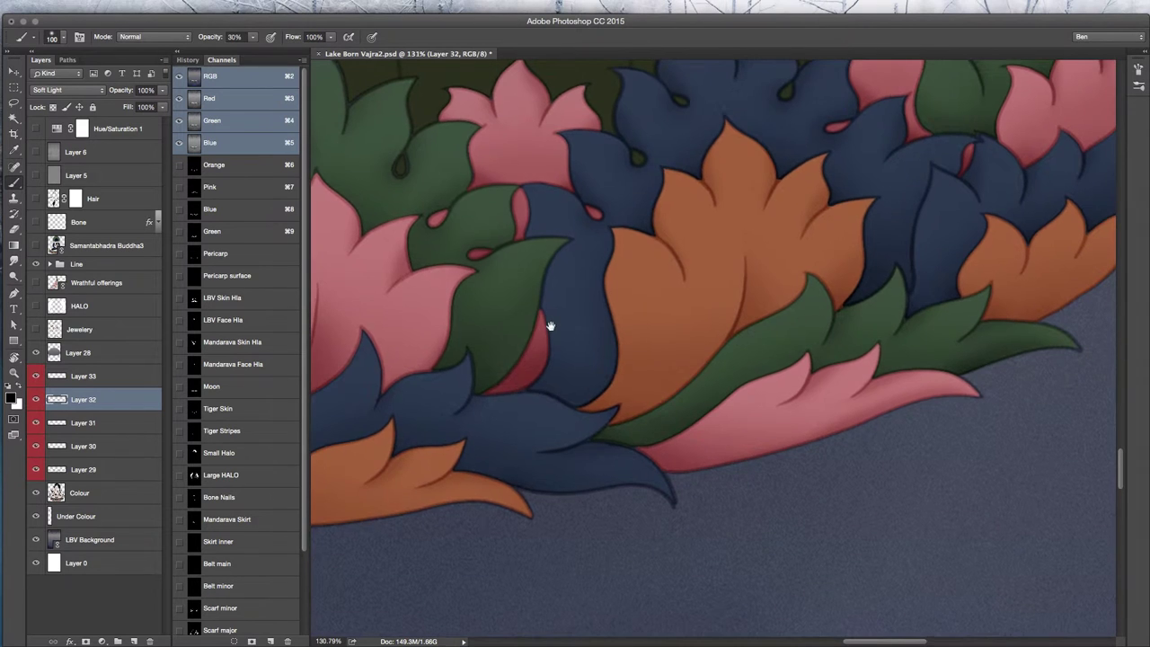
left_click_drag(464, 519, 923, 492)
left_click_drag(807, 475, 888, 470)
scroll(887, 470, "up", 2)
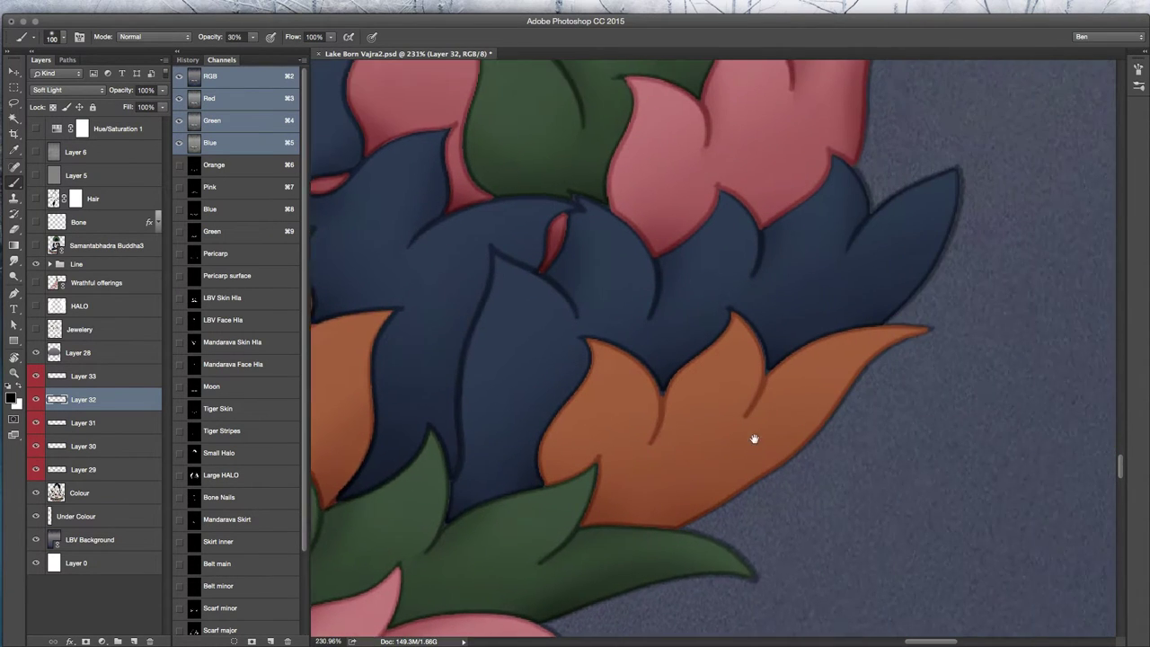
left_click_drag(831, 445, 885, 445)
key("[")
key("[")
key("[")
key("[")
left_click_drag(647, 342, 703, 261)
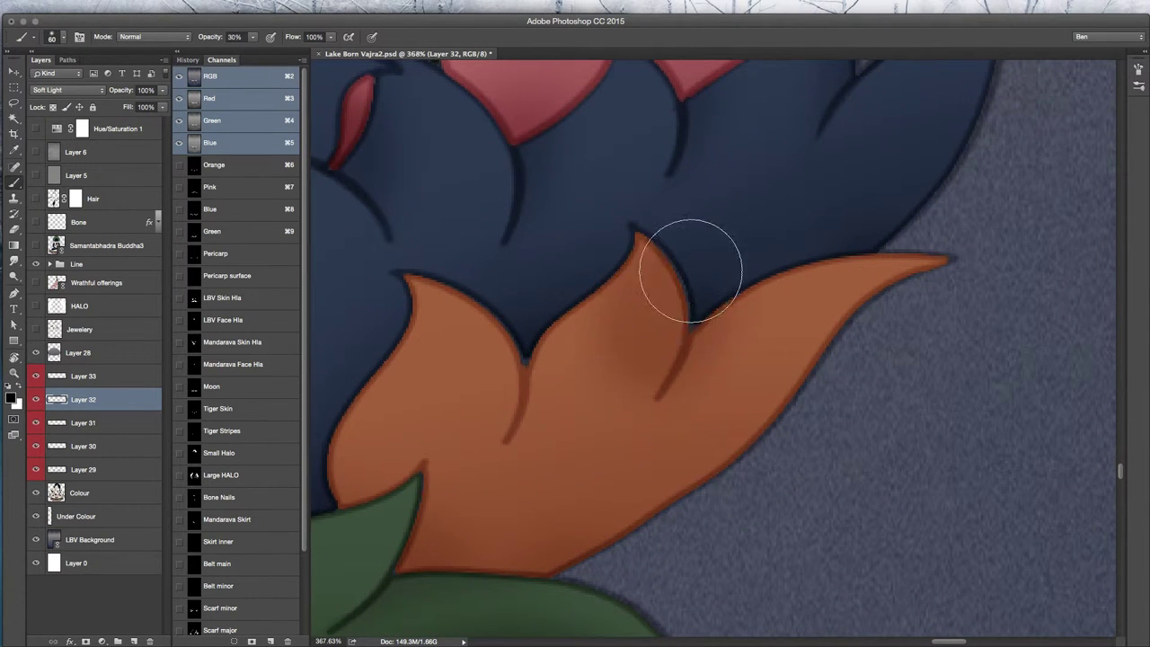
key("e")
scroll(527, 411, "left", 5)
scroll(527, 410, "up", 1)
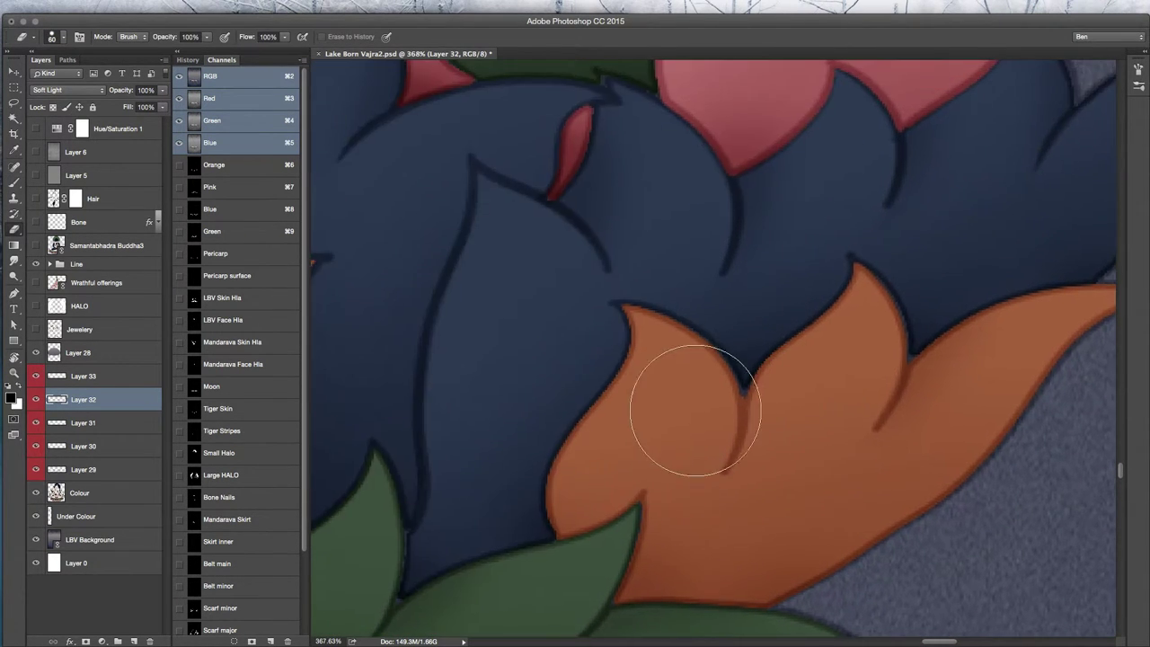
- Shade the inner left fold of the far-right orange flower with the 60 px brush and erase the spill
key("b")
left_click_drag(689, 426, 703, 335)
key("e")
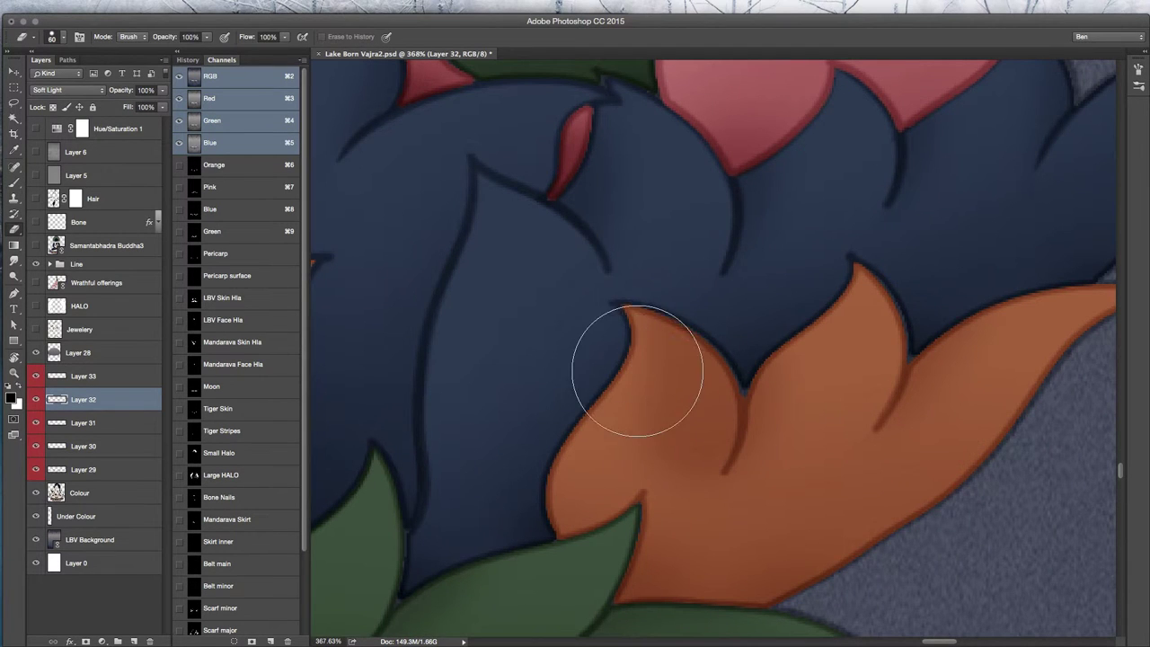
left_click_drag(637, 371, 650, 423)
key("b")
scroll(627, 530, "down", 5)
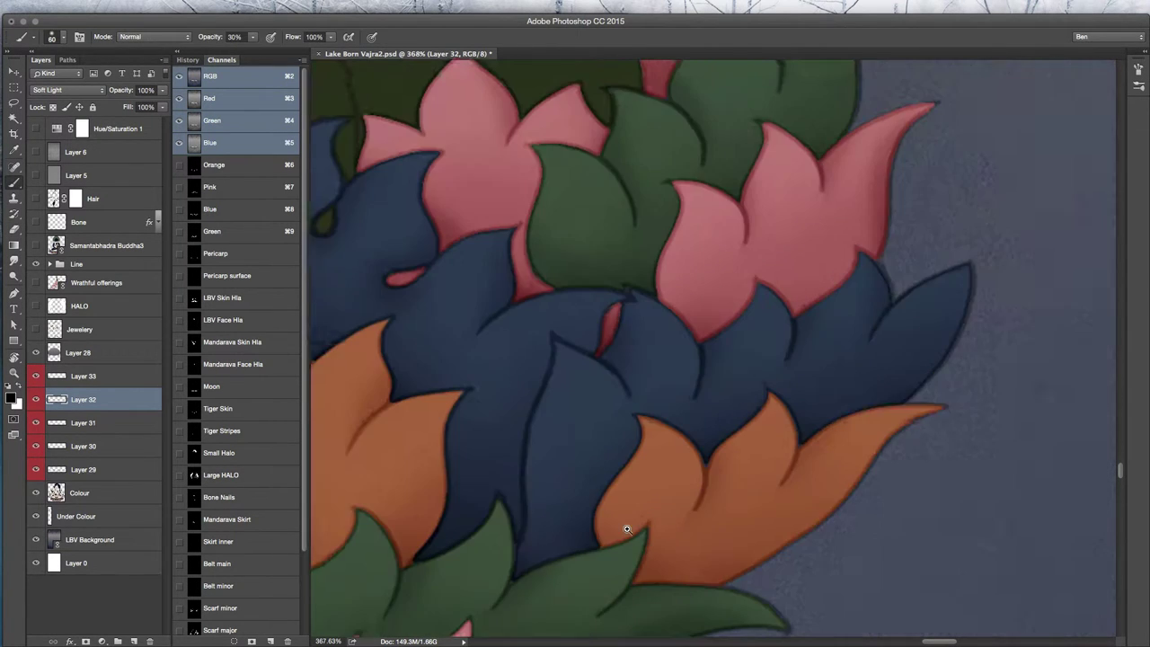
scroll(624, 559, "down", 4)
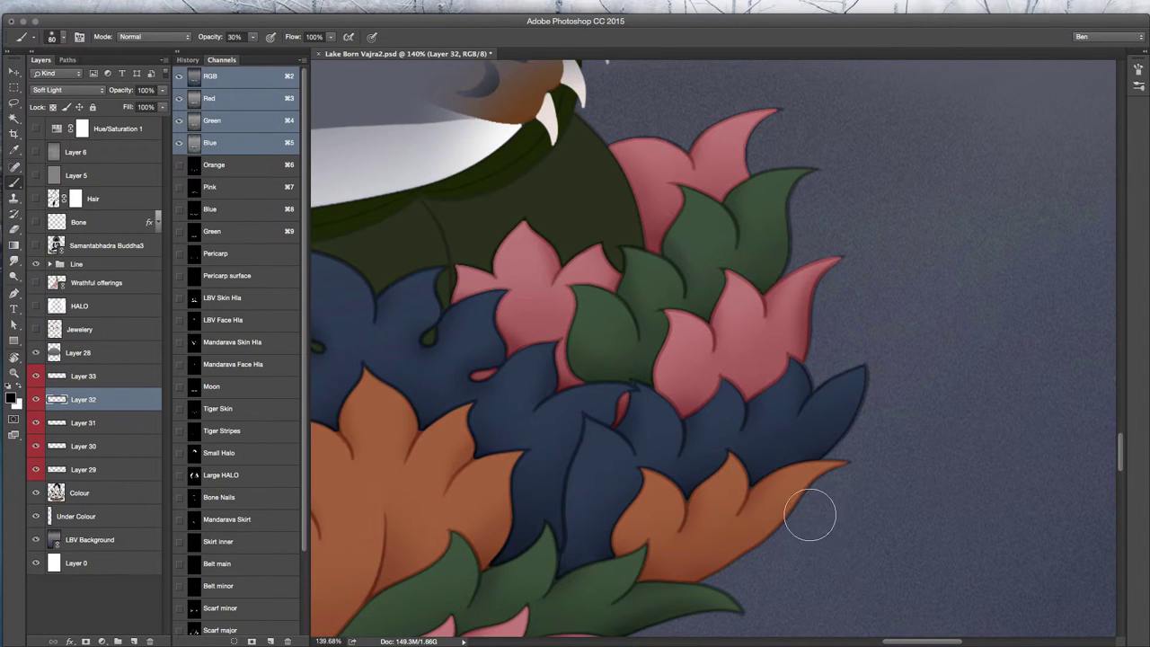
- Shade the lower edge of the pink petal at the throne's lower left within the pink selection, using a 100 px brush
key("bracketright")
key("bracketright")
left_click_drag(560, 580, 735, 467)
left_click_drag(405, 457, 803, 475)
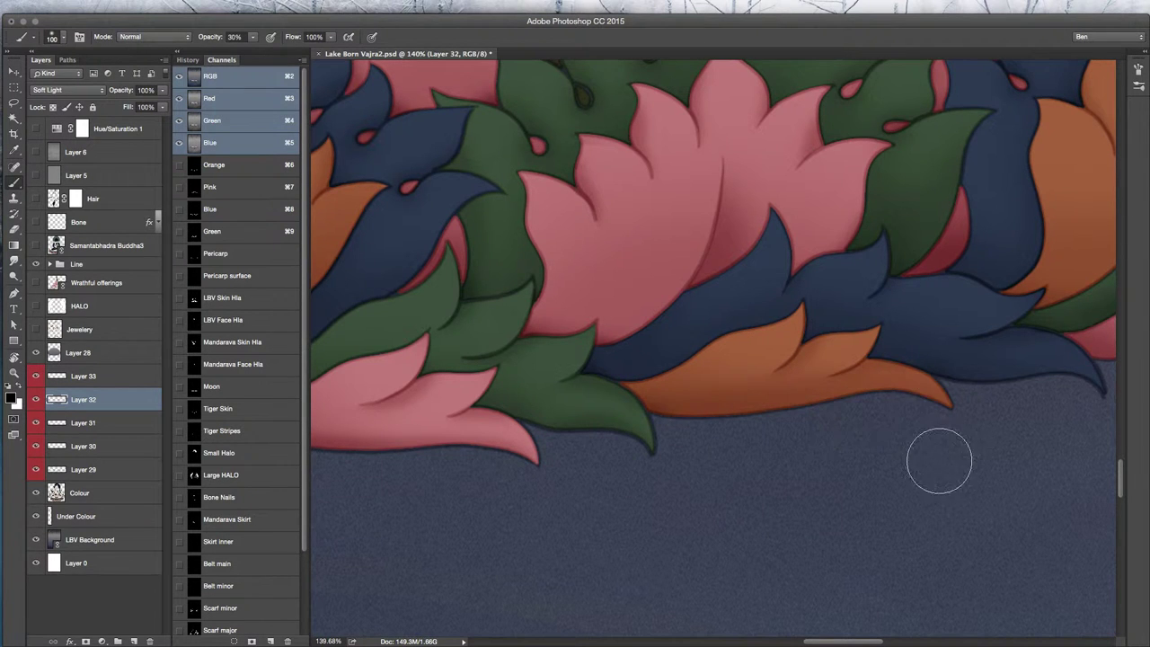
left_click_drag(539, 516, 1024, 494)
left_click_drag(567, 482, 1011, 477)
mouse_move(658, 409)
left_mouse_down()
mouse_move(492, 393)
mouse_move(812, 521)
mouse_move(706, 508)
left_mouse_up()
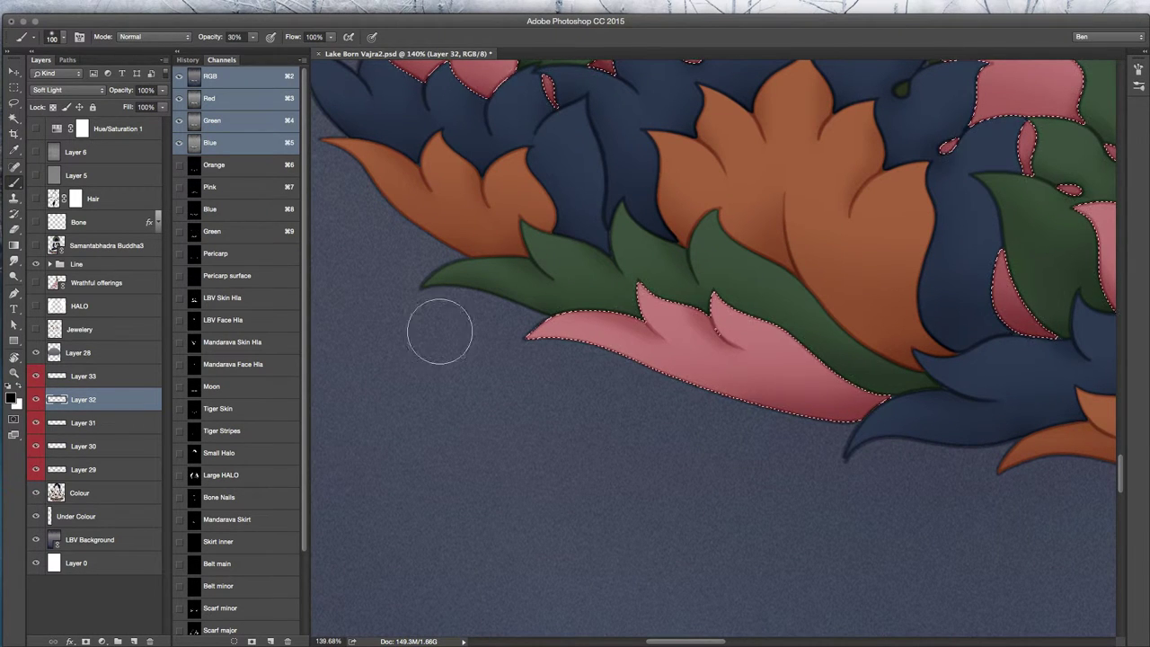
mouse_move(881, 447)
left_mouse_down()
mouse_move(678, 385)
mouse_move(516, 354)
left_mouse_up()
left_click_drag(920, 506, 833, 511)
- Shade the lower edges of the two central bottom pink petals and the lower right pink petal with the 100 px brush
left_click_drag(420, 528, 640, 515)
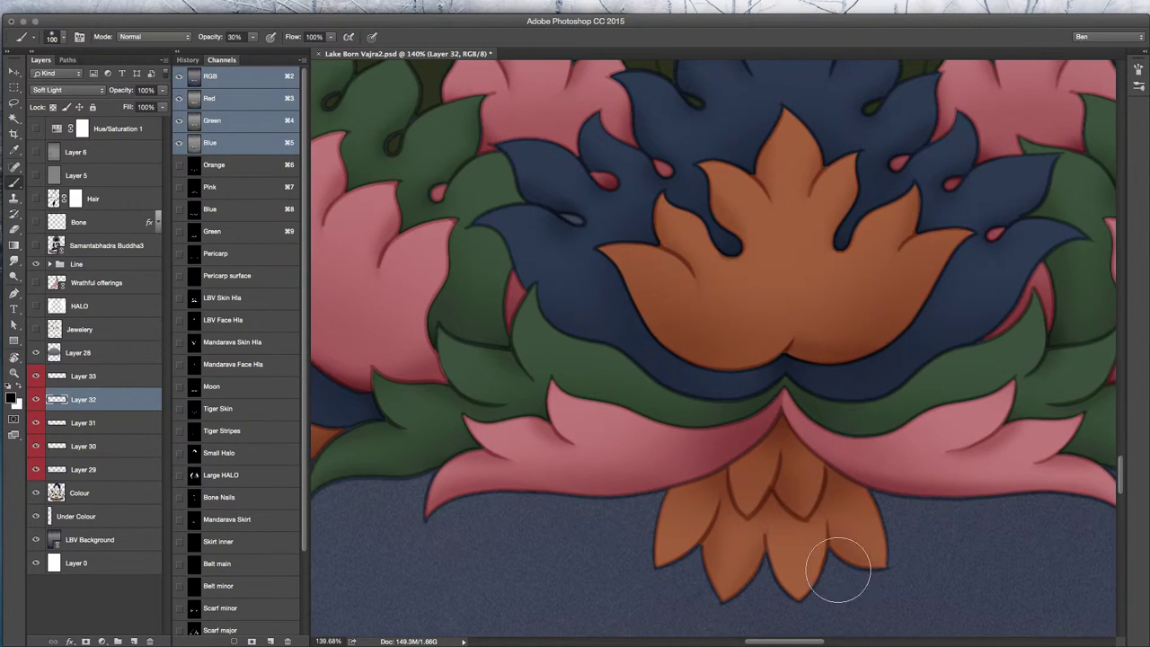
left_click_drag(826, 487, 1083, 494)
left_click_drag(1013, 539, 411, 467)
left_click_drag(686, 483, 206, 549)
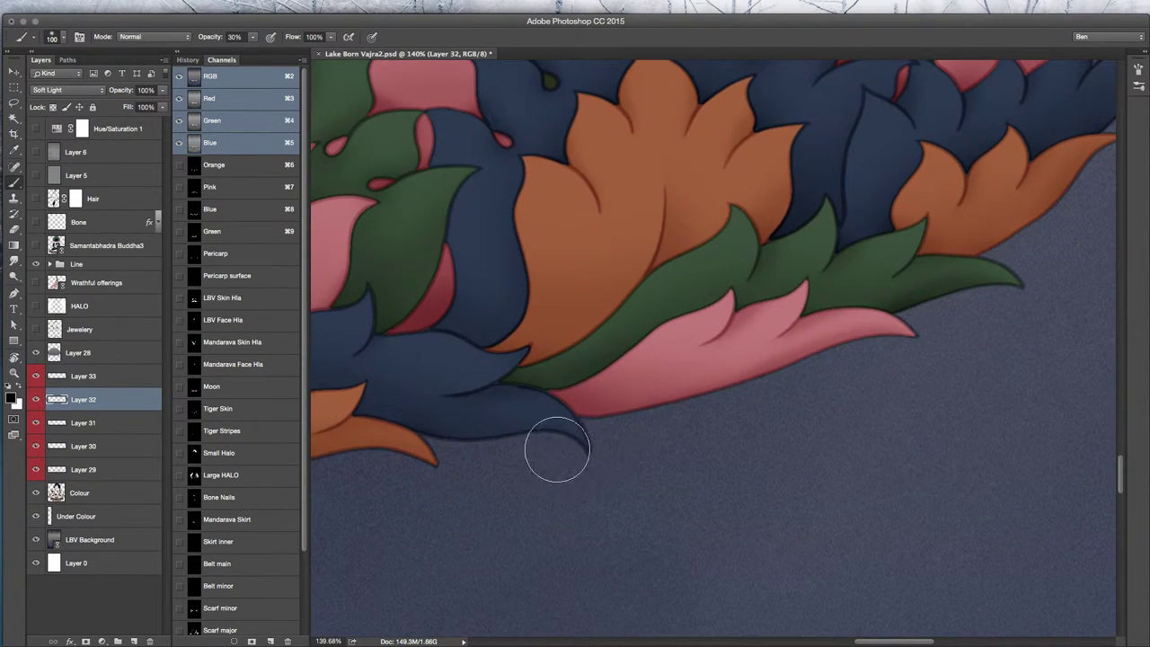
left_click_drag(560, 441, 880, 344)
- Examine the shading of the whole lotus throne at several zoom levels, with the interface temporarily hidden
scroll(588, 478, "down", 5)
left_click_drag(583, 473, 920, 483)
scroll(632, 526, "down", 2)
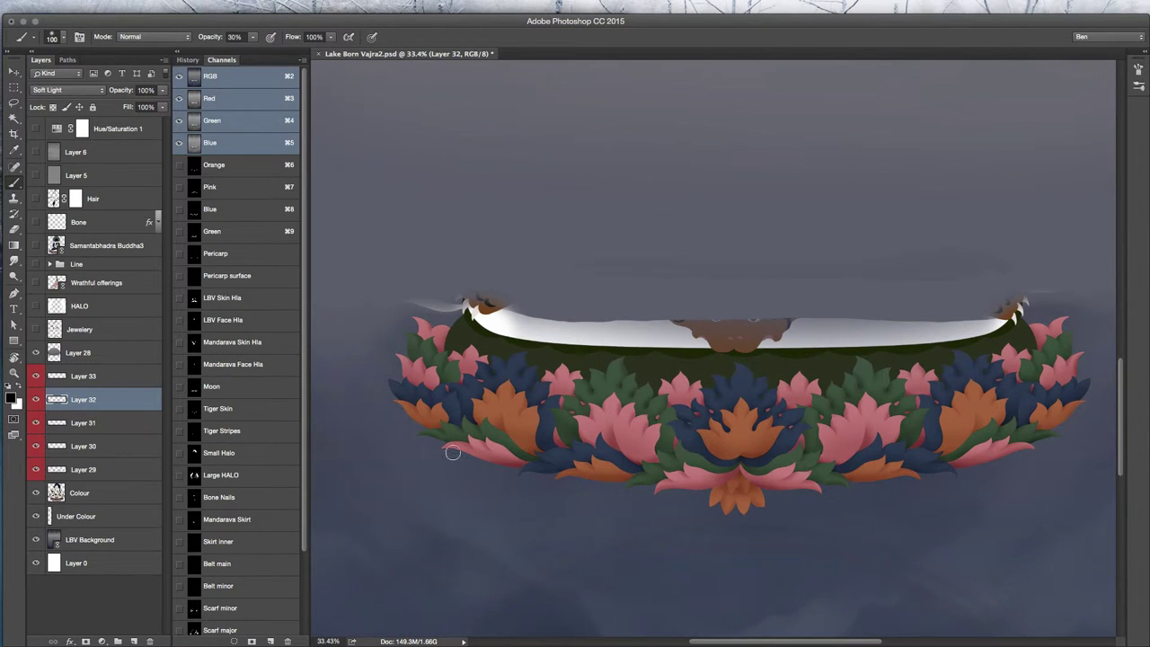
scroll(666, 512, "up", 1)
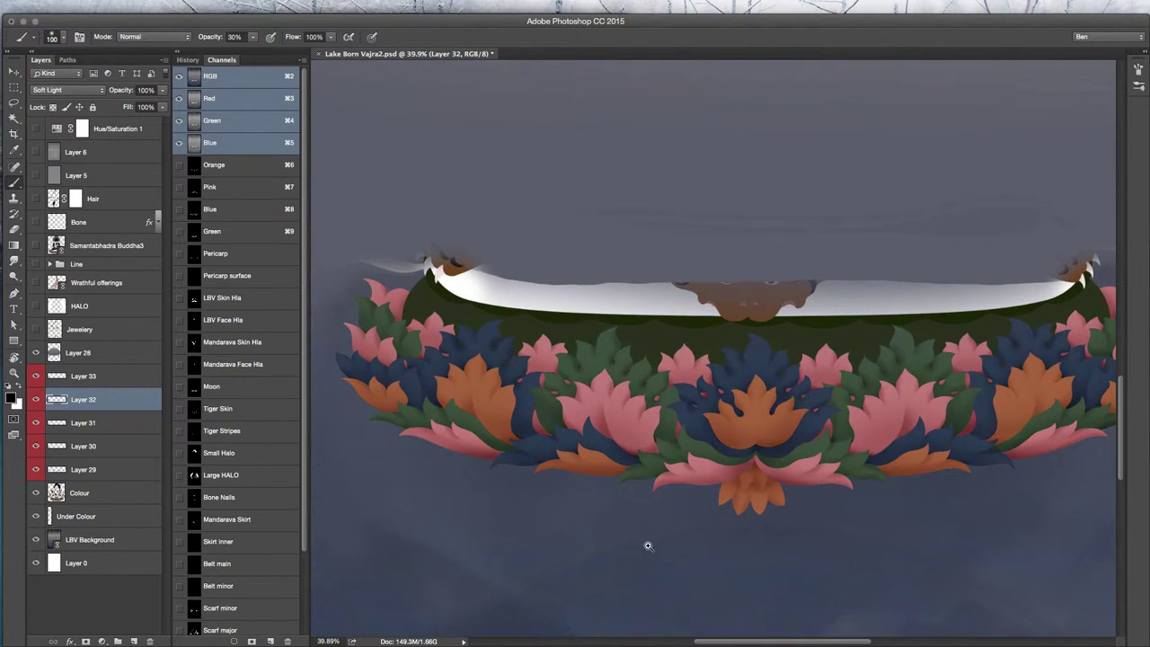
left_click_drag(653, 544, 592, 526)
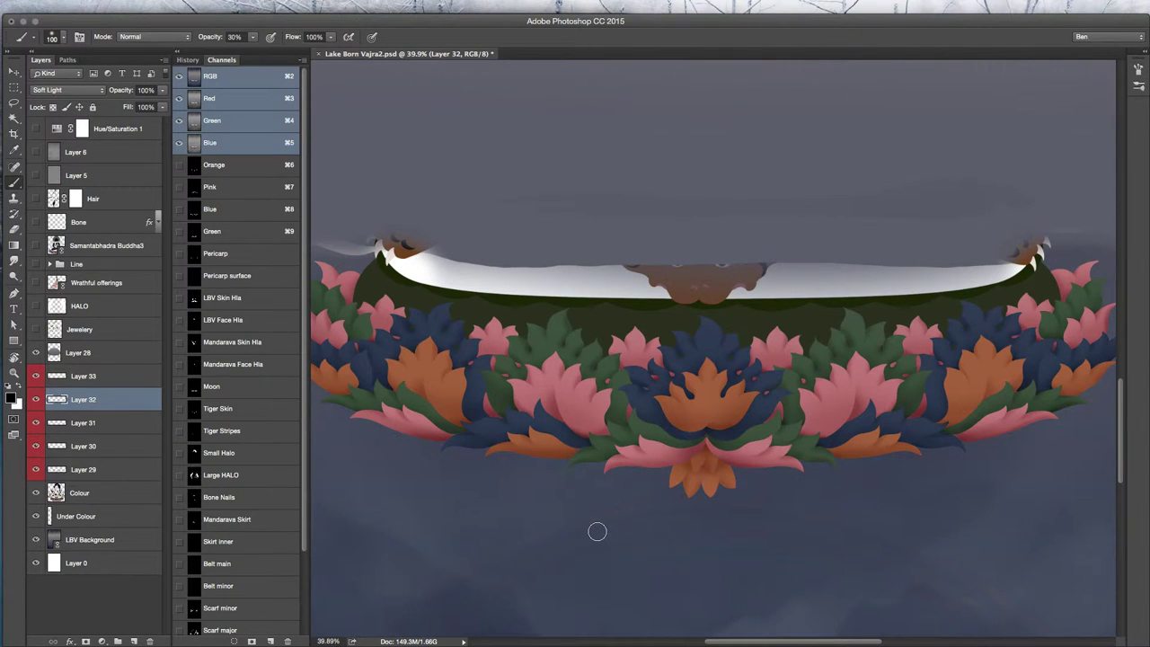
key("Tab")
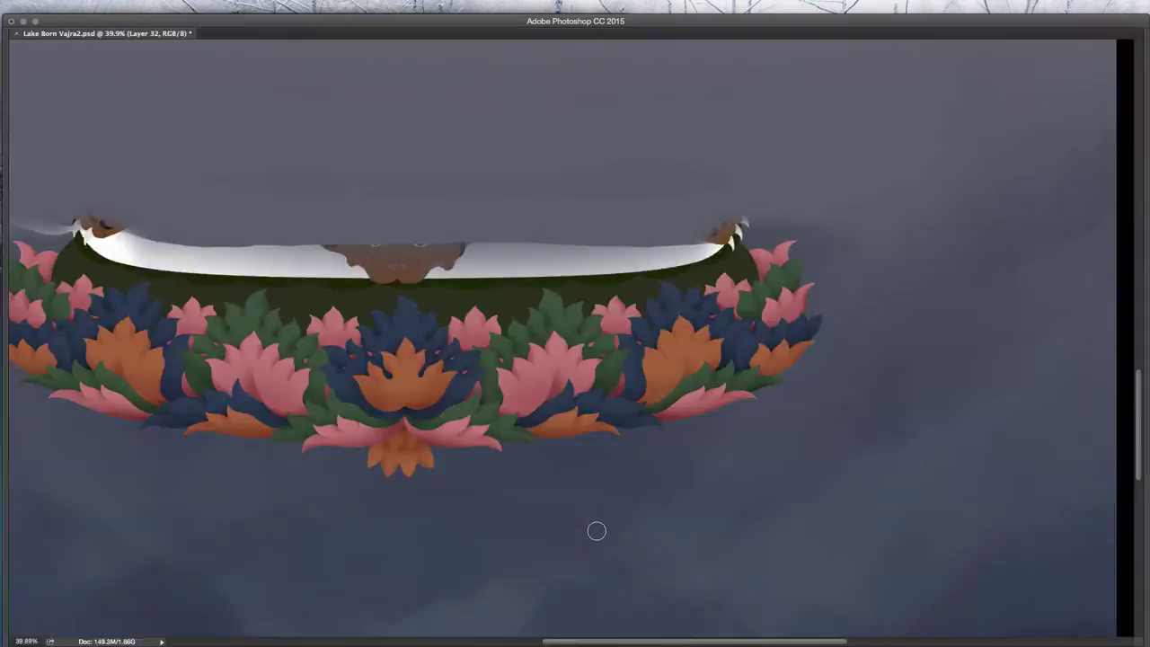
scroll(579, 468, "up", 2)
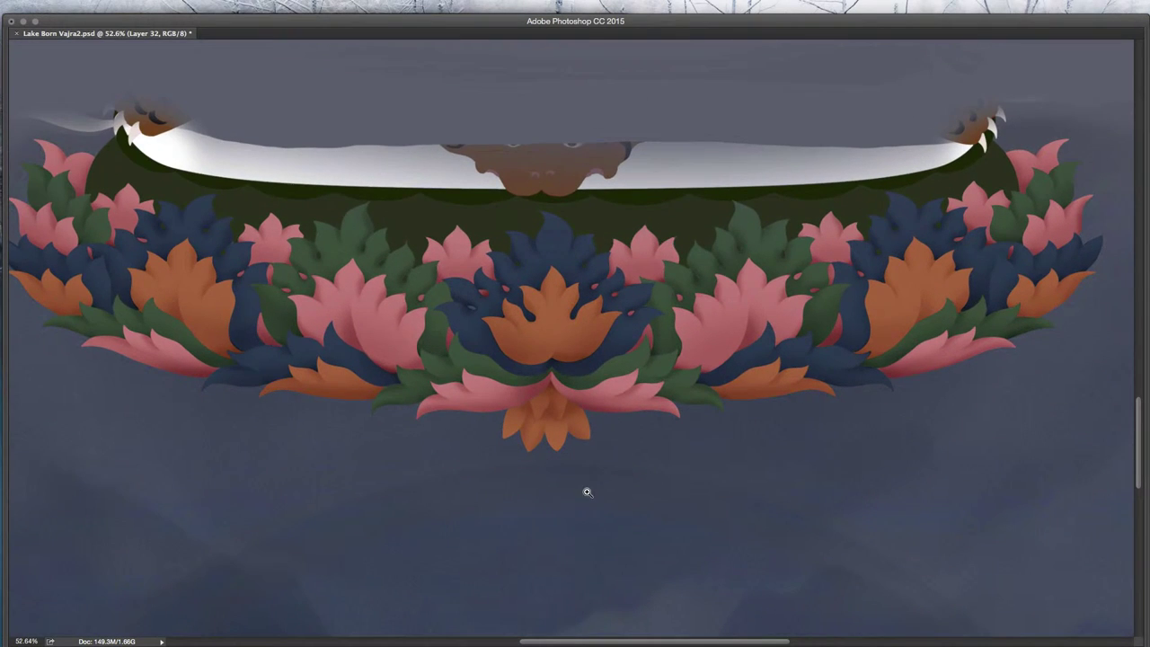
left_click_drag(522, 485, 545, 499)
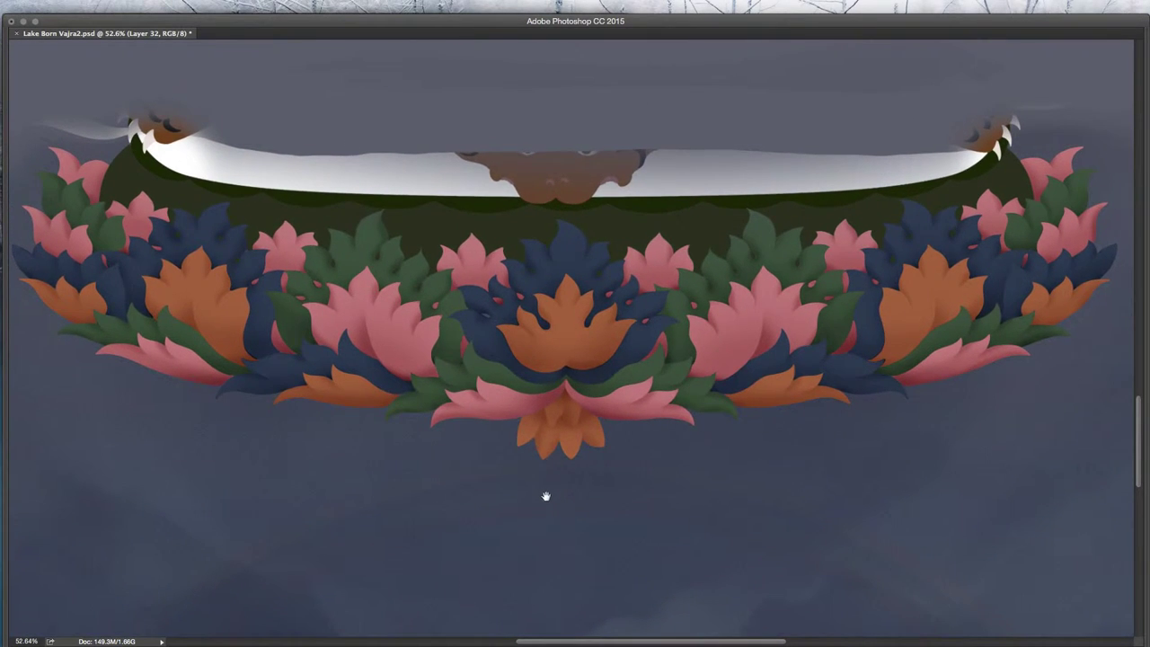
left_click(554, 504)
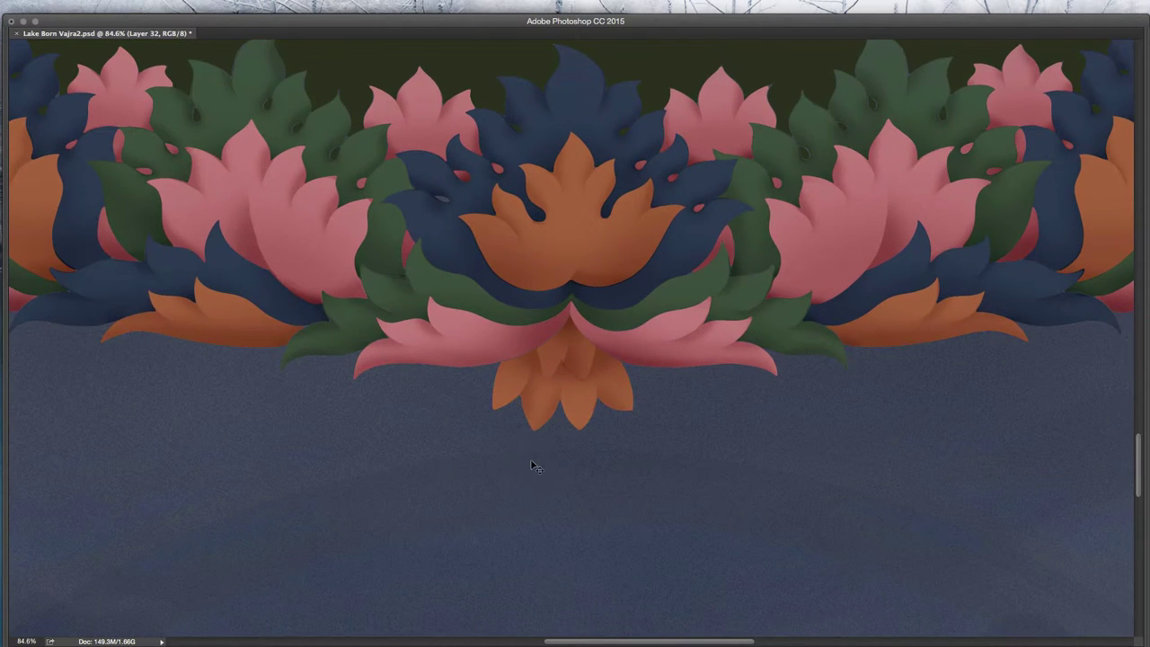
key("super+minus")
key("super+minus")
scroll(532, 472, "down", 2)
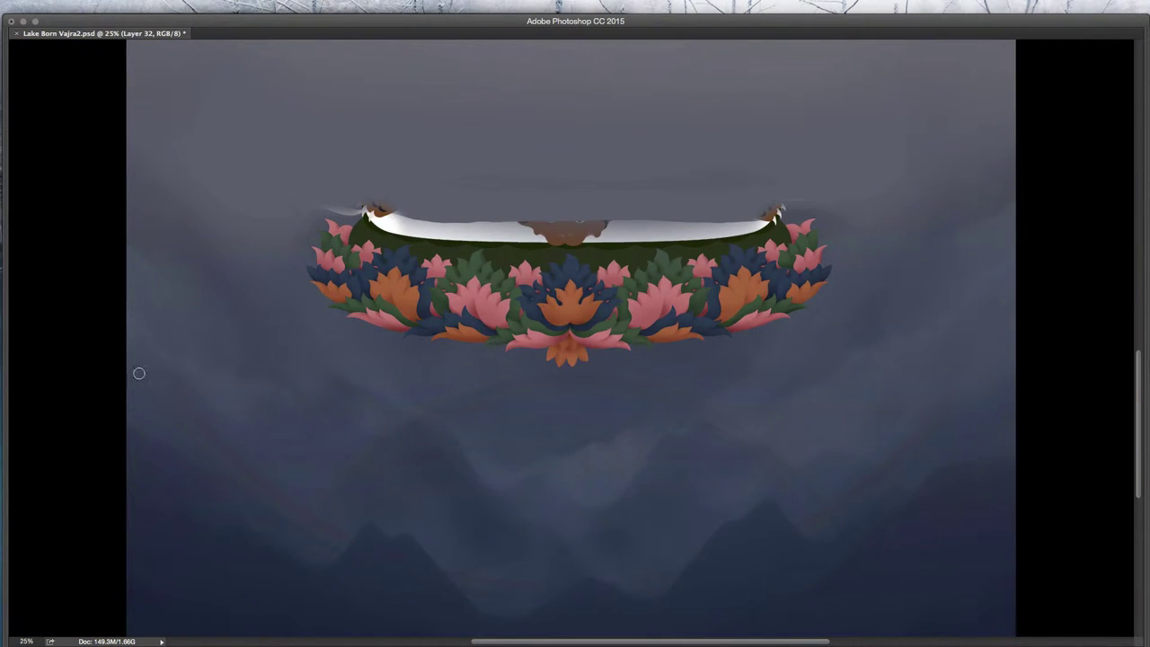
key("Tab")
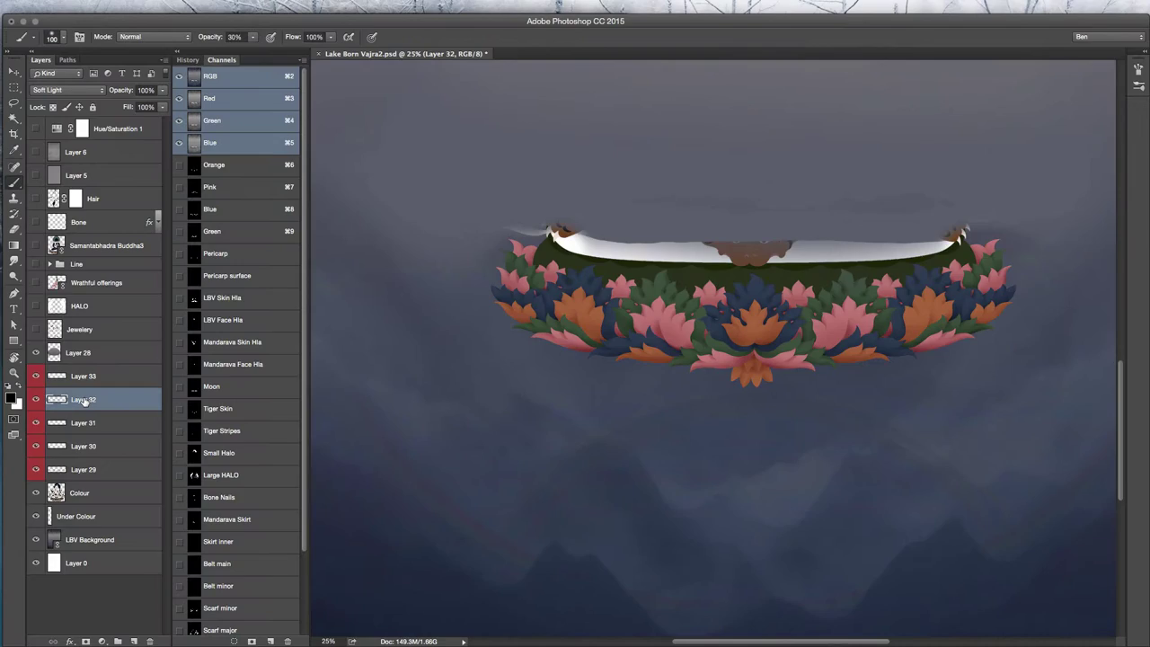
- Add three new layers directly above Layer 33
left_click(113, 377)
left_click(134, 642)
left_click(134, 641)
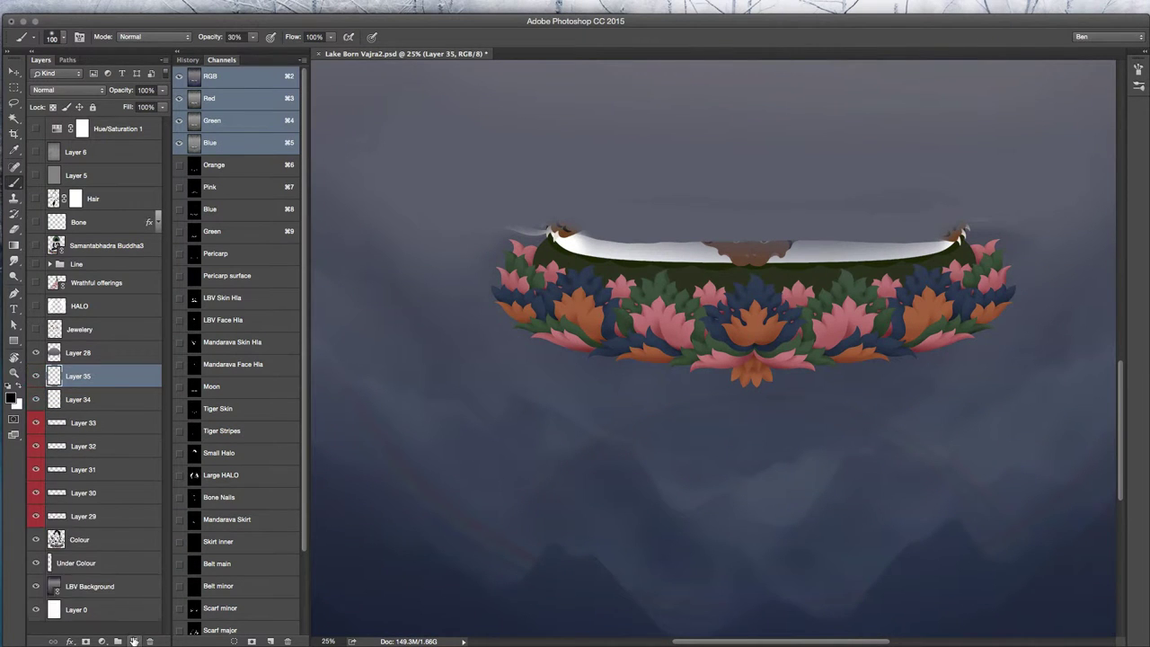
left_click(134, 642)
- Set Layers 34 to 36 to Soft Light blending and give them a yellow colour label
left_click(94, 421, "shift")
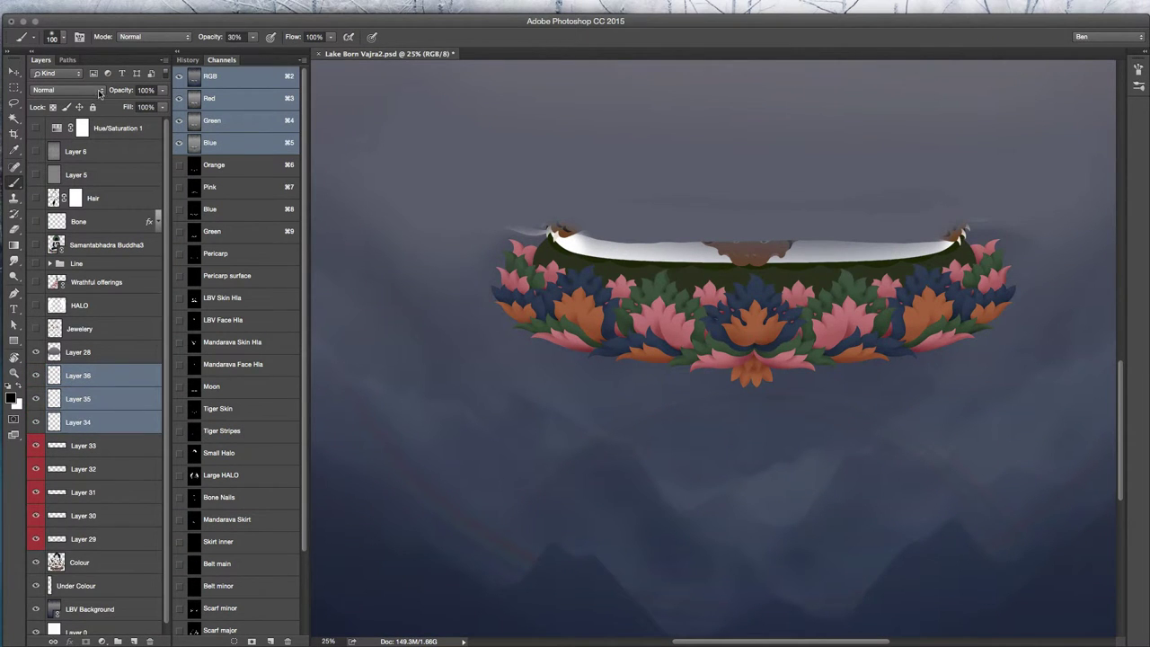
left_click(101, 90)
left_click(63, 231)
right_click(116, 399)
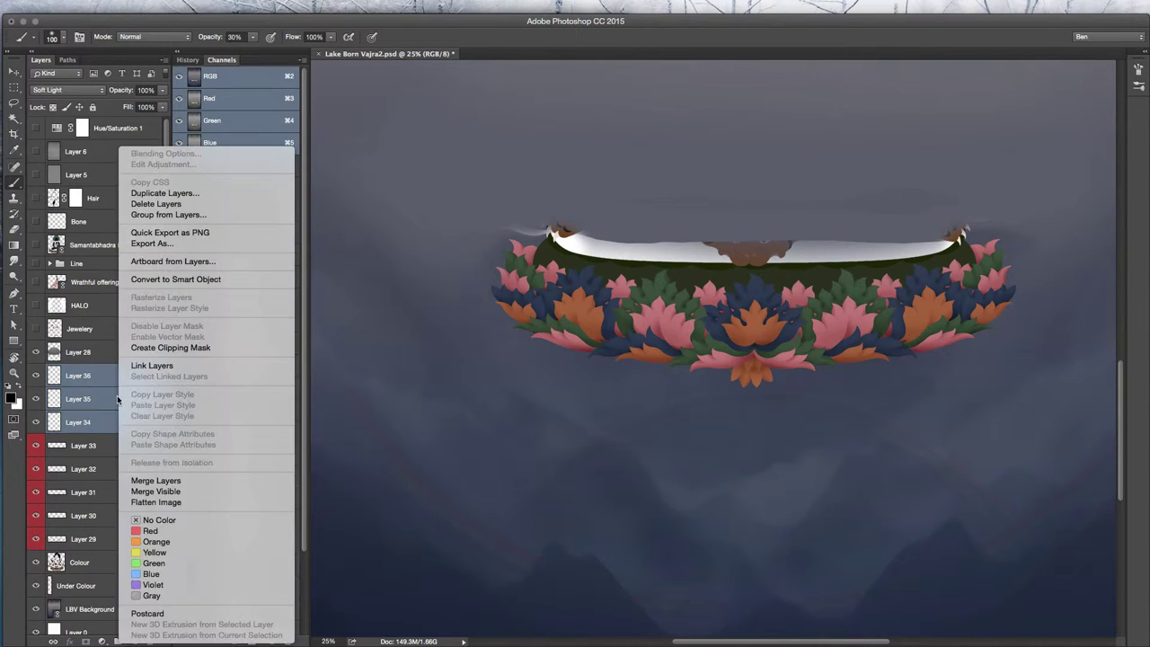
left_click(154, 552)
- Brush white highlights on Layer 34 over the flowers and leaves on both sides of the throne
left_click(135, 422)
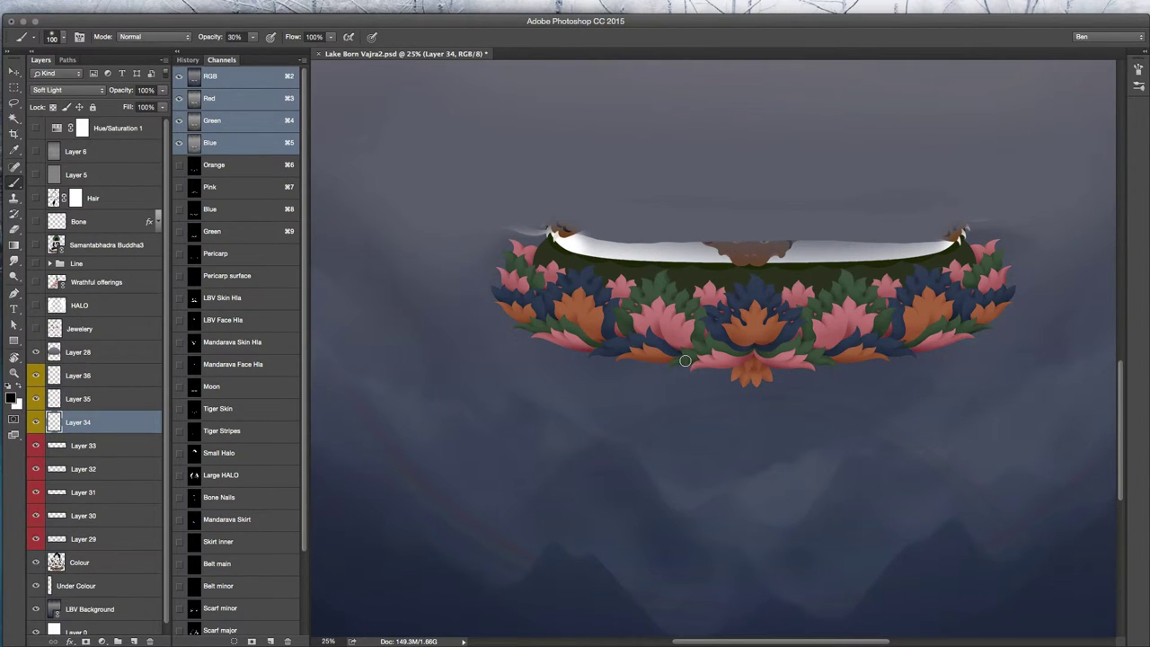
key("x")
left_click(671, 324)
left_click(638, 318)
left_click_drag(566, 331, 508, 300)
left_click(820, 313)
left_click(937, 339)
left_click(990, 276)
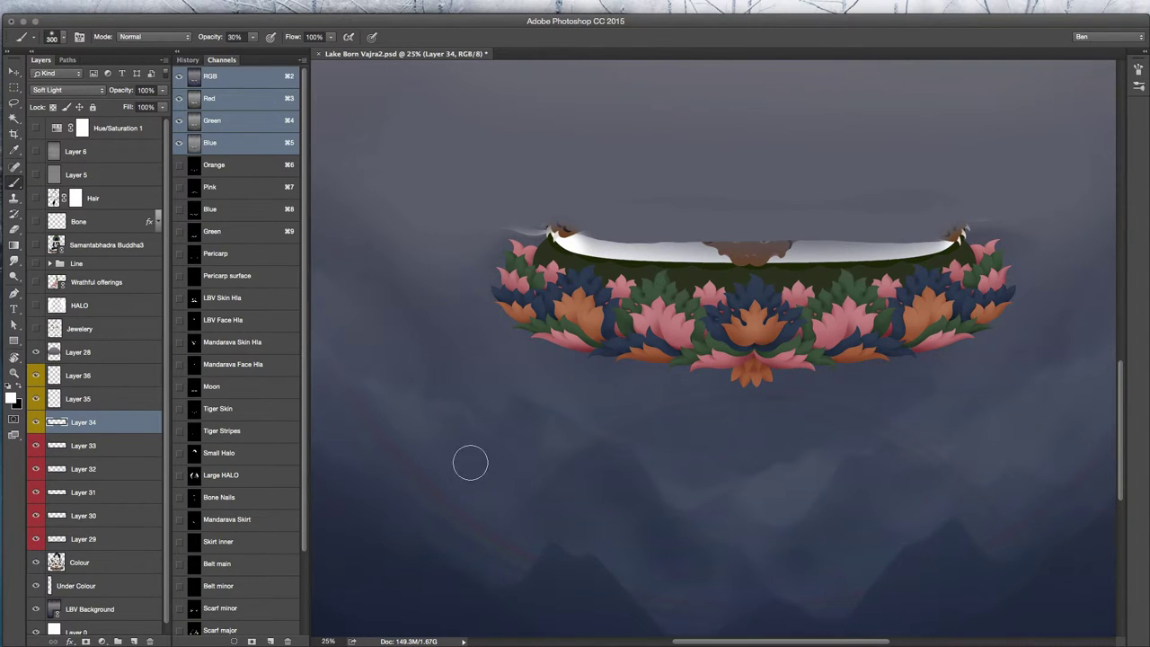
- Load the Blue channel as a selection, hide its outline and enlarge the brush to 600 px
left_click(196, 210, "super")
key("super+h")
key("bracketright")
key("bracketright")
key("bracketright")
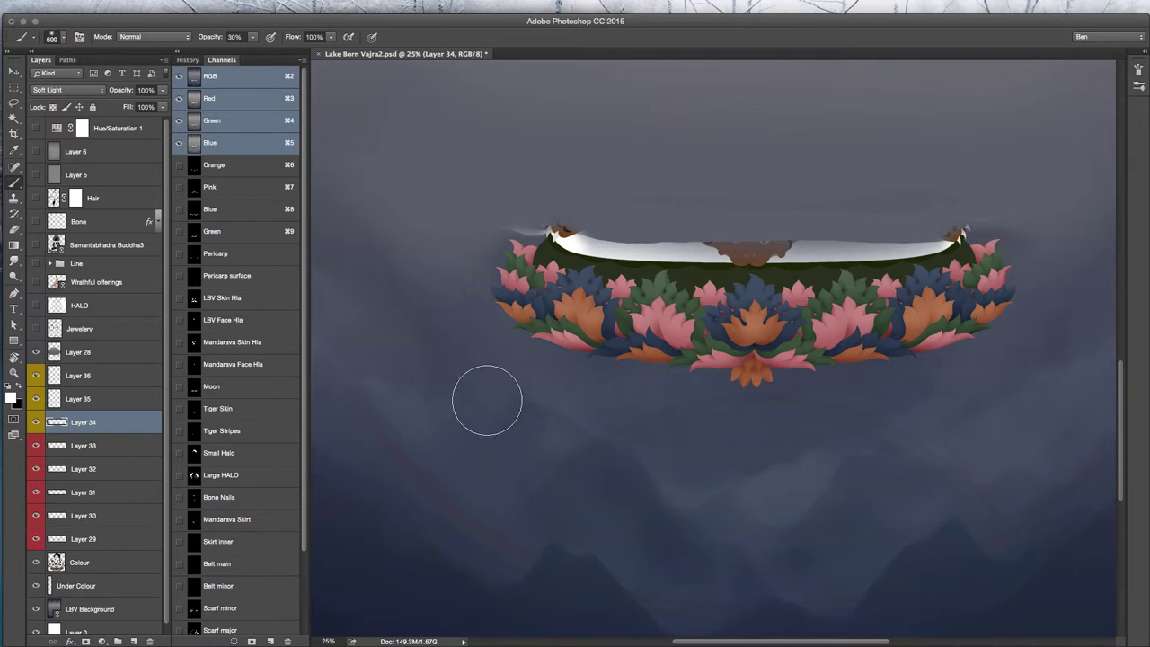
- Reduce the opacity of highlight Layer 34 to 34%
left_click(111, 376)
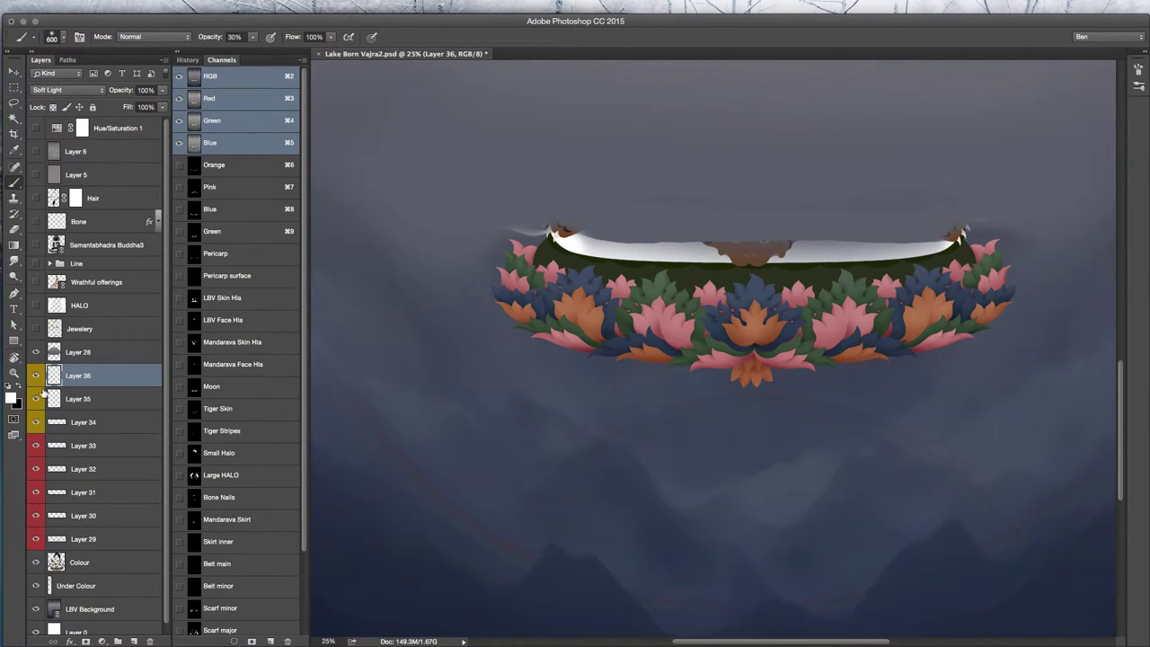
left_click(82, 419)
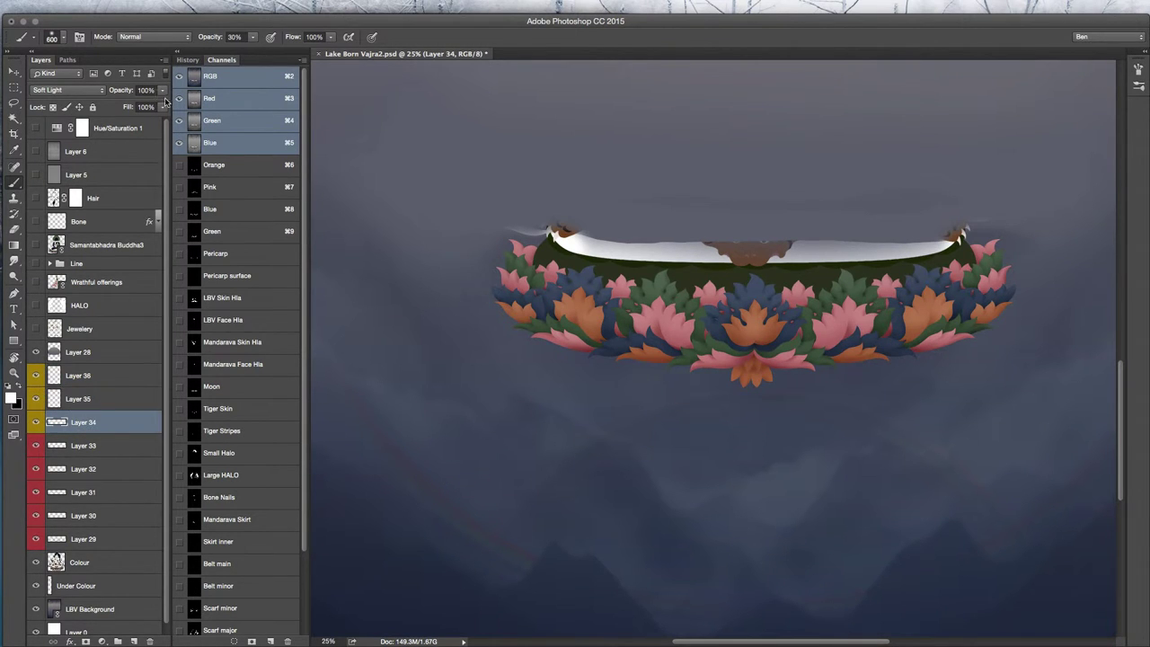
left_click(163, 93)
left_click_drag(149, 106, 83, 102)
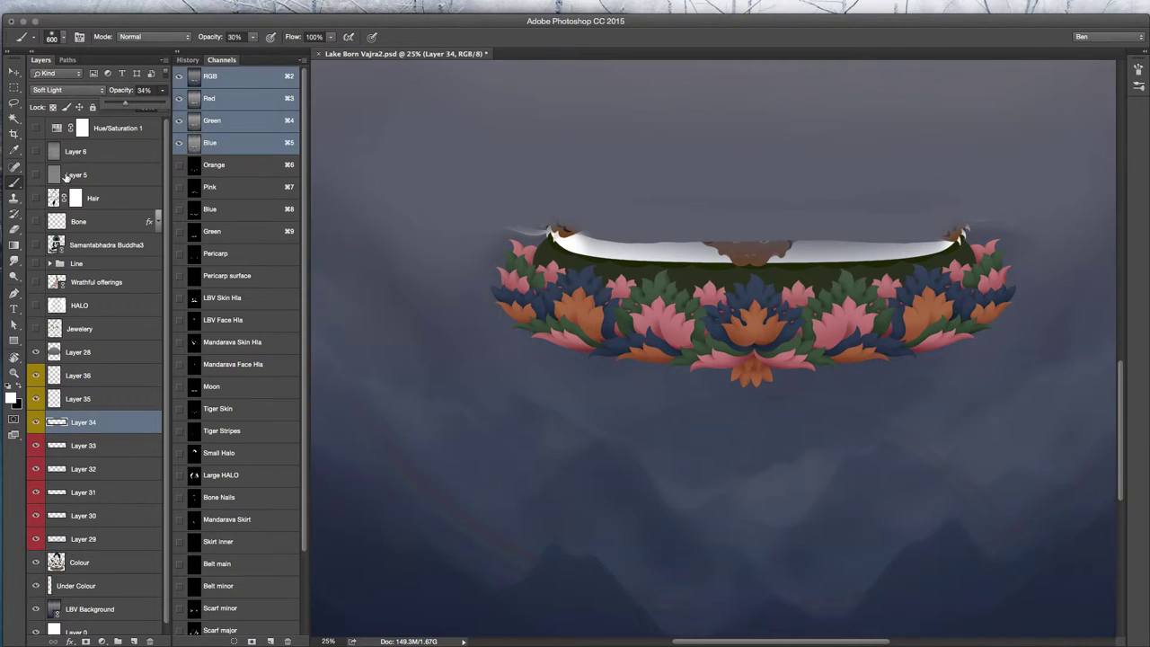
- Make texture Layers 6 and 5 visible, set Layer 5's opacity to 8% and check the throne with the interface hidden
scroll(576, 335, "up", 5)
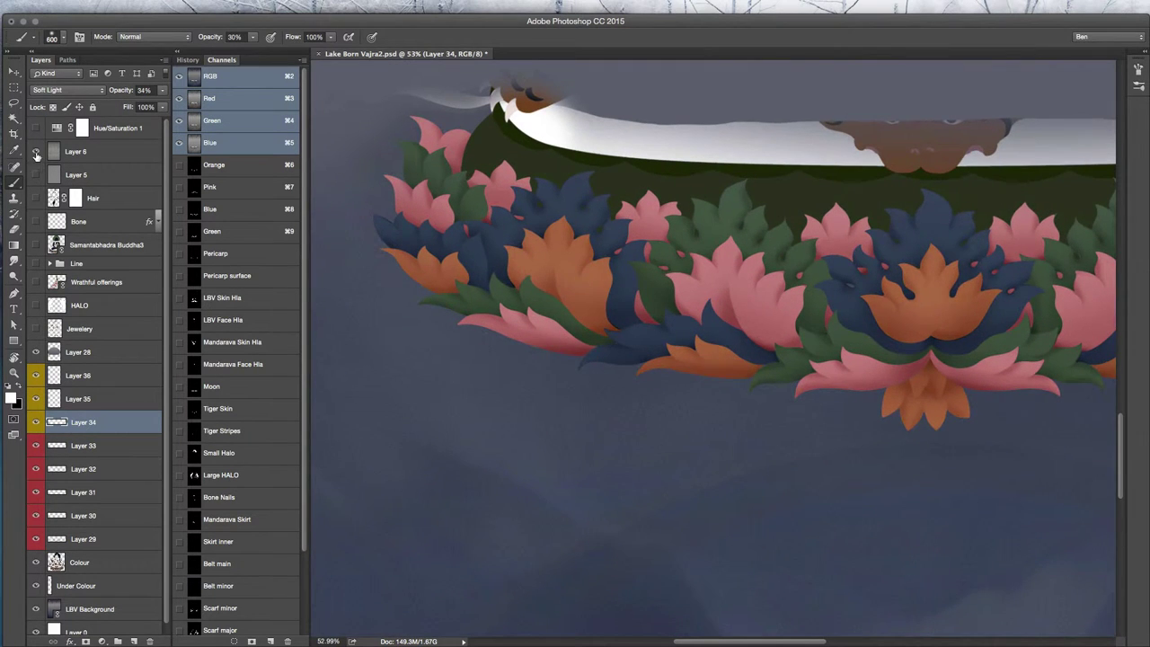
left_click_drag(587, 429, 385, 437)
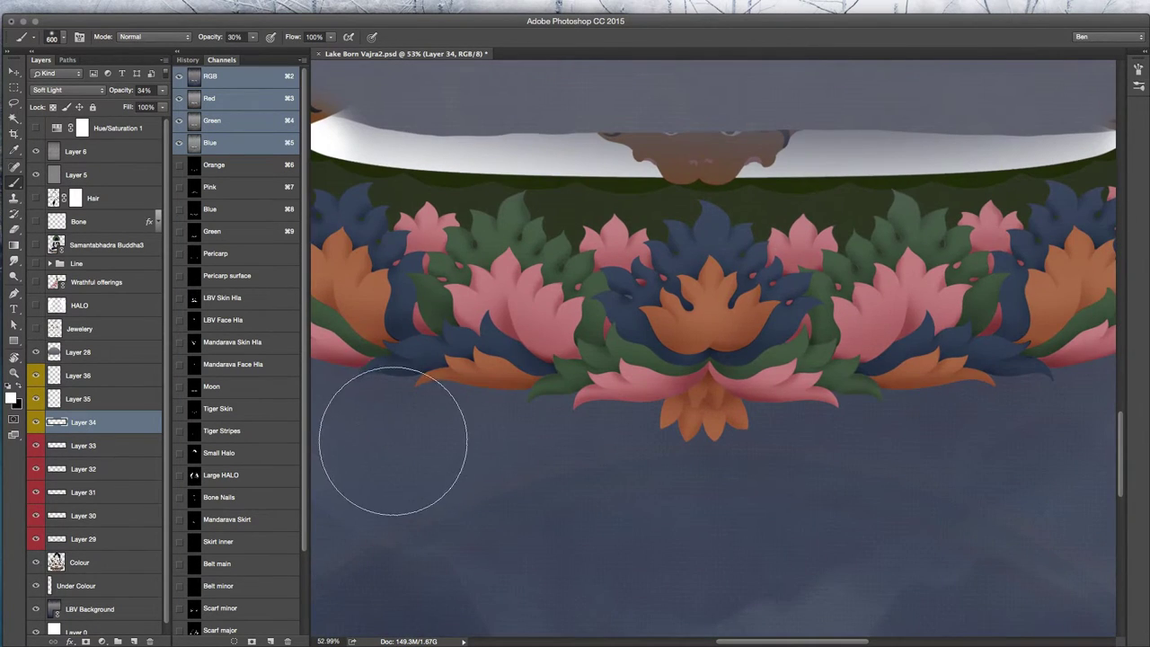
left_click(105, 173)
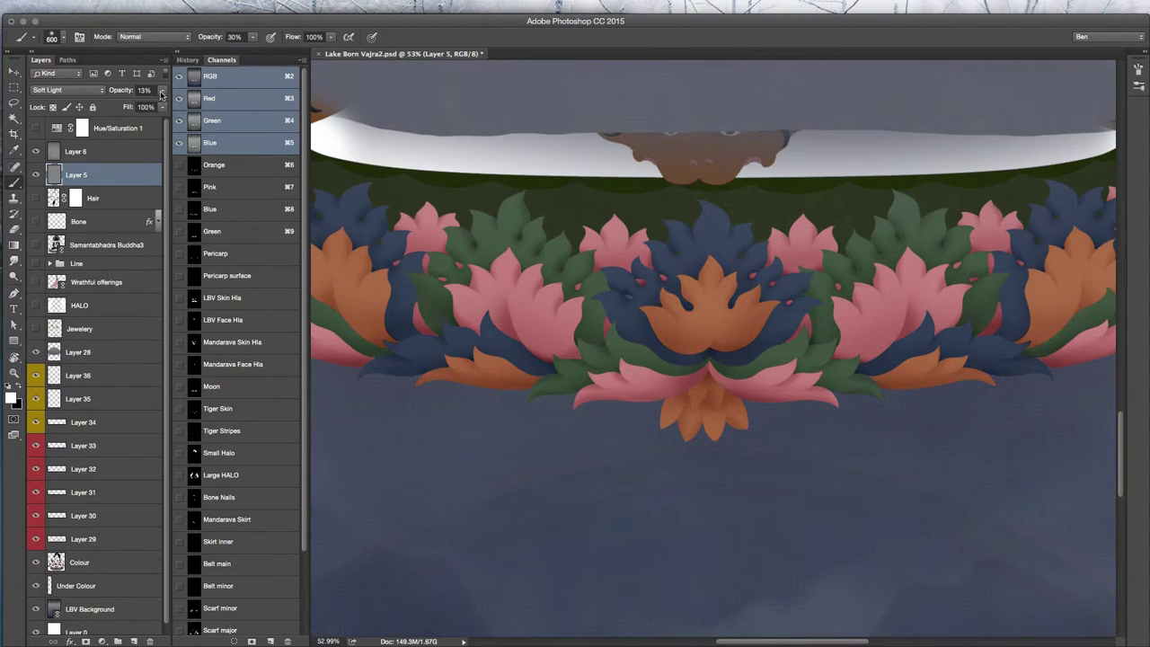
left_click(163, 91)
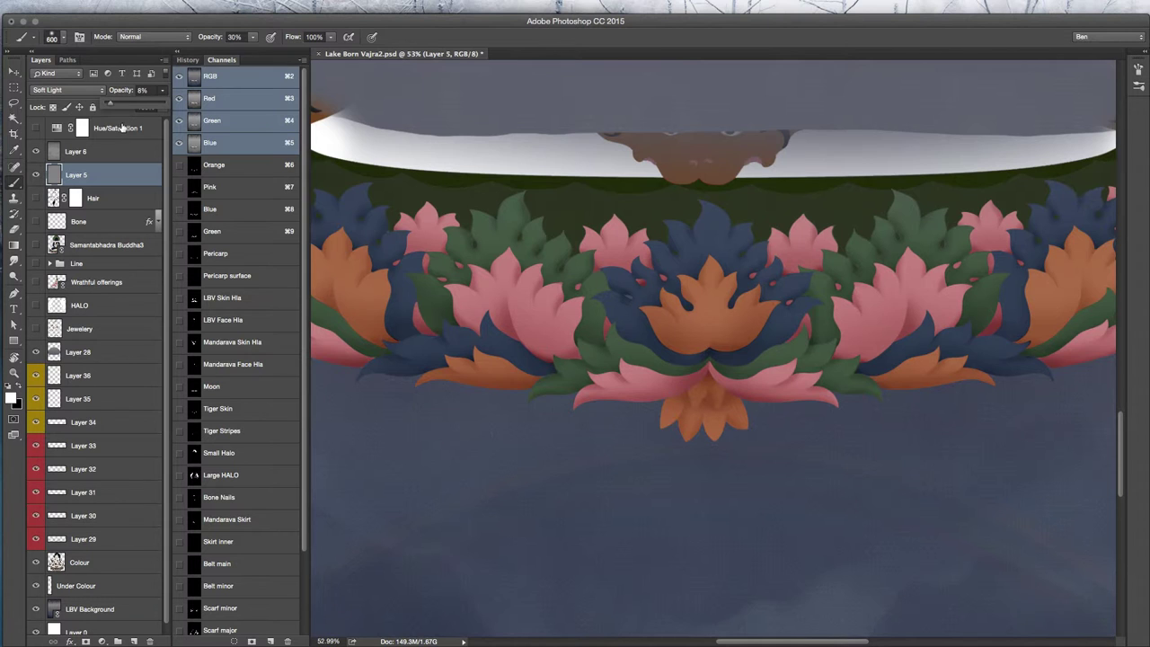
key("Tab")
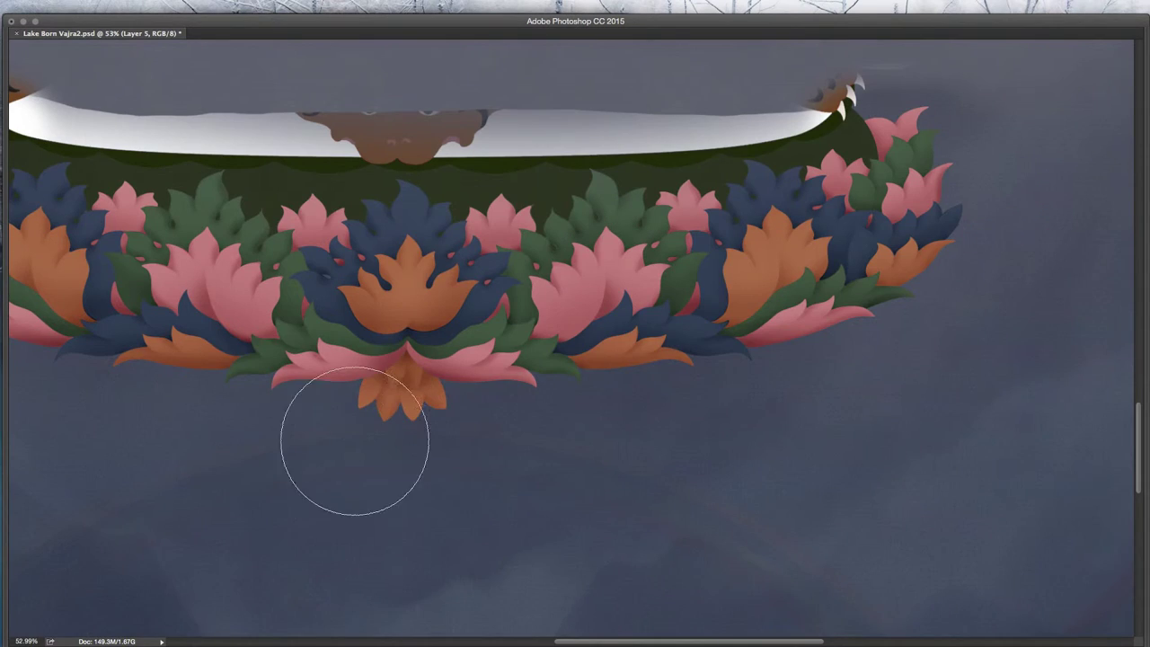
left_click_drag(385, 460, 633, 532)
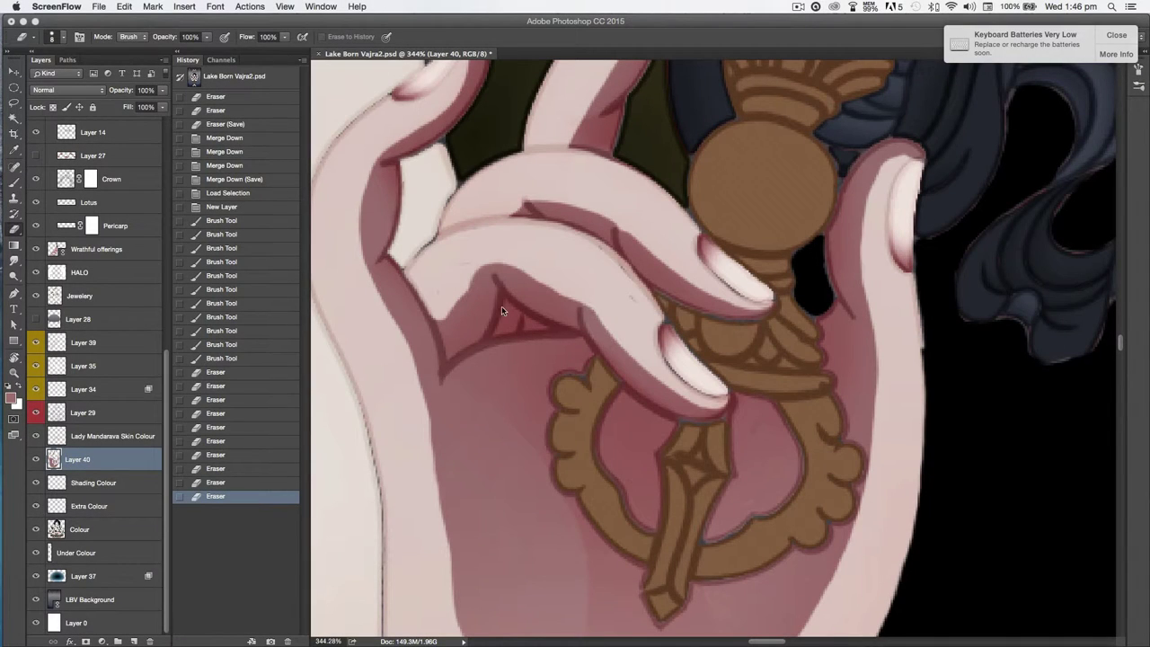
- Paint the shading along the bent fingers' creases and undersides on Layer 40 with a 9 px brush
left_click(501, 282)
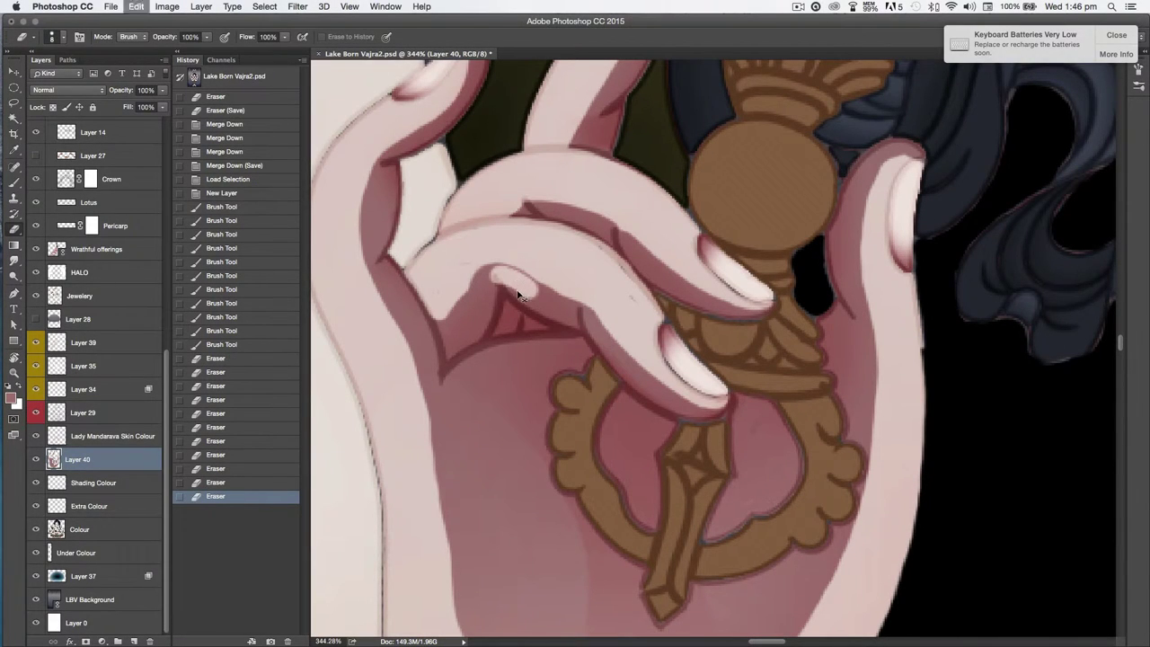
key("b")
key("[")
mouse_move(495, 275)
left_mouse_down()
mouse_move(586, 313)
mouse_move(646, 384)
left_mouse_up()
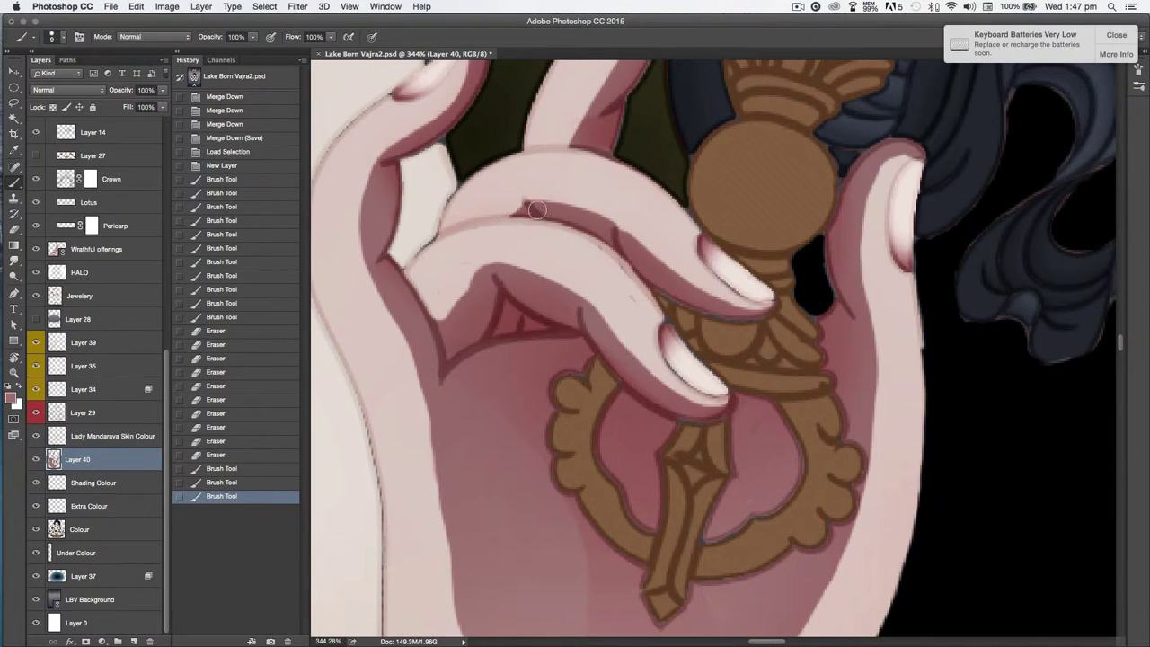
left_click_drag(537, 209, 572, 217)
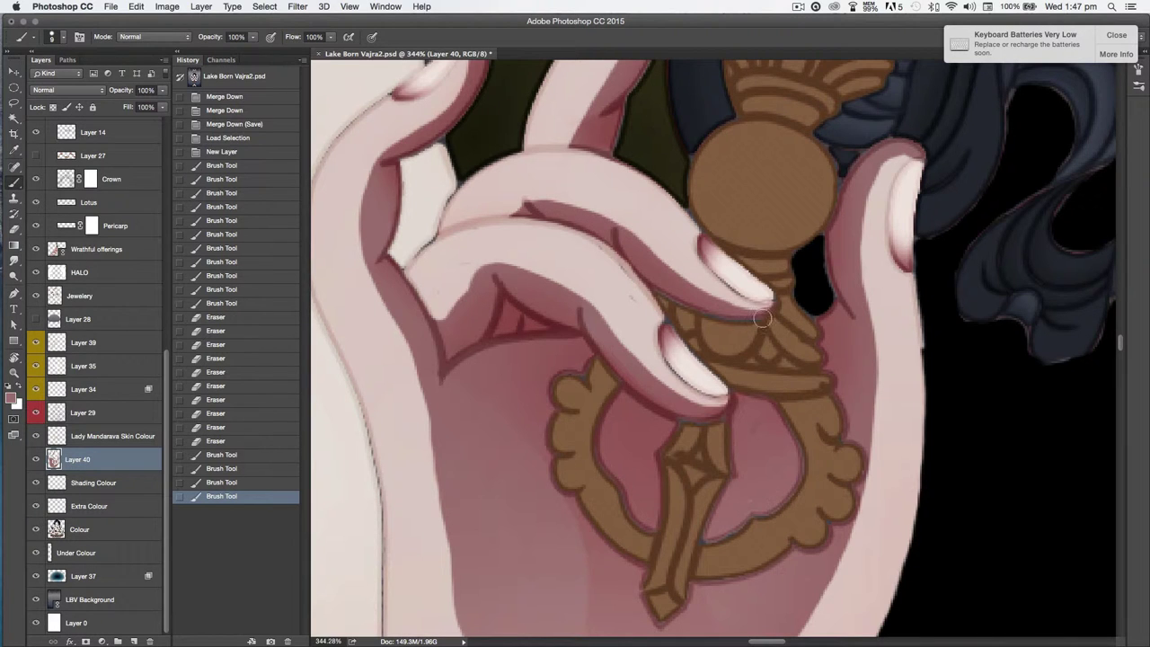
mouse_move(496, 442)
left_mouse_down()
mouse_move(509, 591)
mouse_move(493, 626)
left_mouse_up()
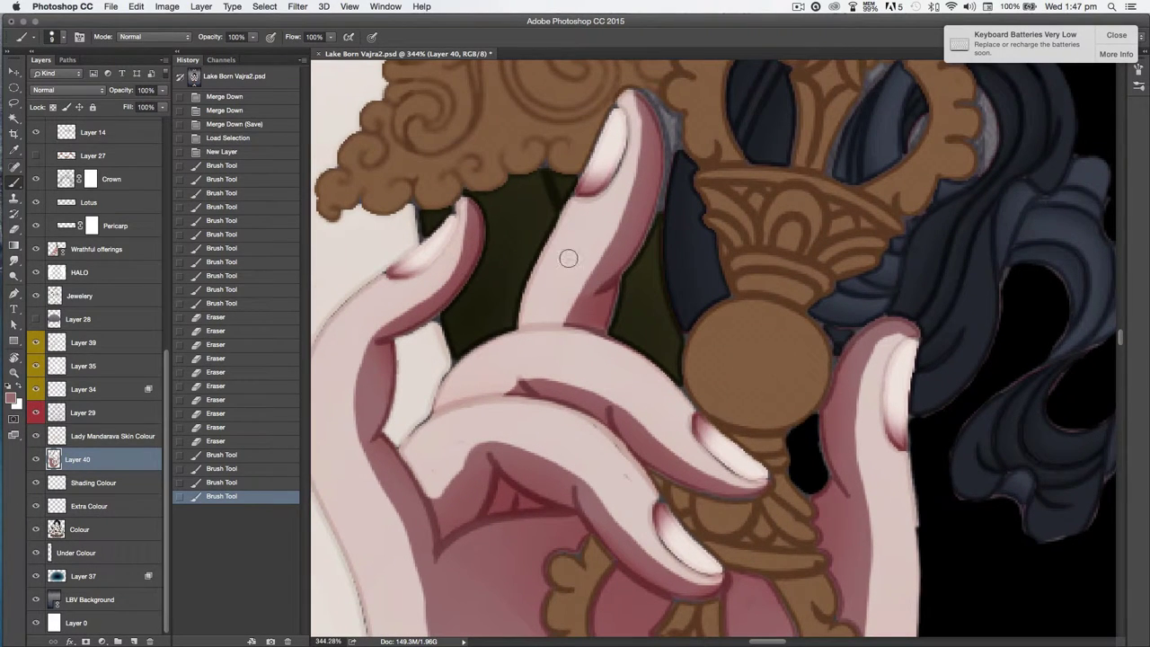
- Erase the shading beside the nails of the raised finger and the finger next to the dark cloth
key("e")
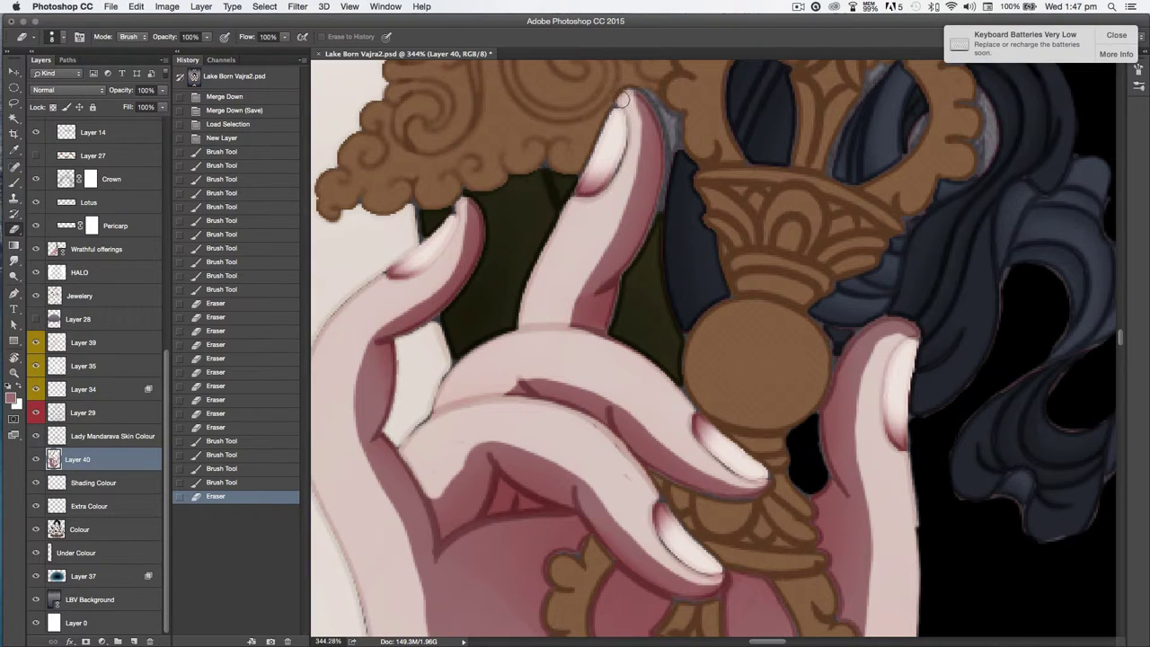
left_click_drag(621, 189, 608, 220)
mouse_move(902, 346)
left_mouse_down()
mouse_move(903, 332)
mouse_move(888, 341)
left_mouse_up()
- Smooth the palm shading's outer edge on Layer 40 with the 9 px brush and dismiss the keyboard battery notification
key("b")
scroll(888, 341, "down", 6)
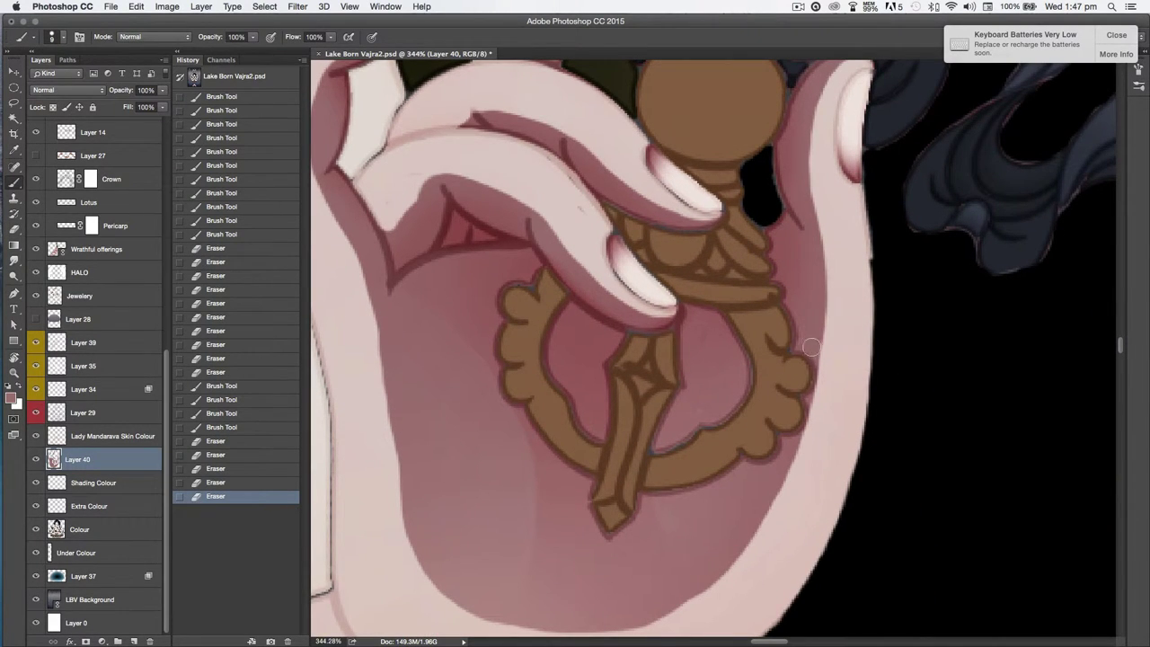
mouse_move(757, 510)
left_mouse_down()
mouse_move(663, 620)
mouse_move(836, 539)
mouse_move(830, 344)
mouse_move(874, 445)
mouse_move(849, 520)
mouse_move(827, 537)
left_mouse_up()
key("r")
key("b")
key("r")
mouse_move(501, 465)
left_mouse_down()
mouse_move(476, 418)
mouse_move(798, 417)
left_mouse_up()
key("b")
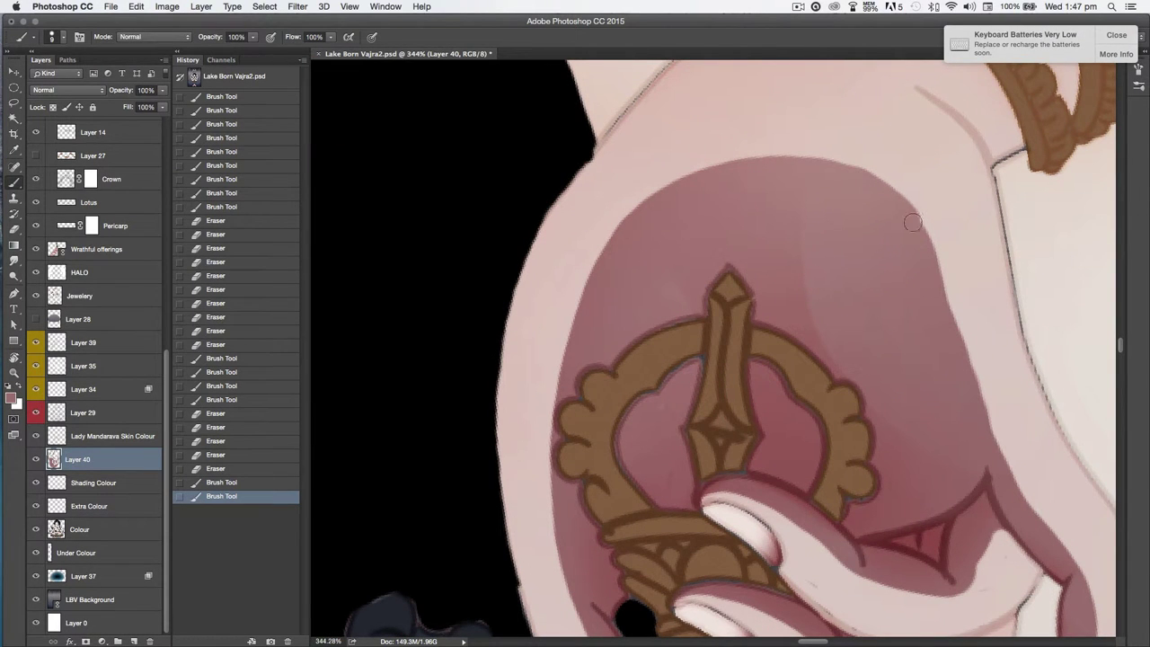
left_click(969, 390)
left_click(1114, 36)
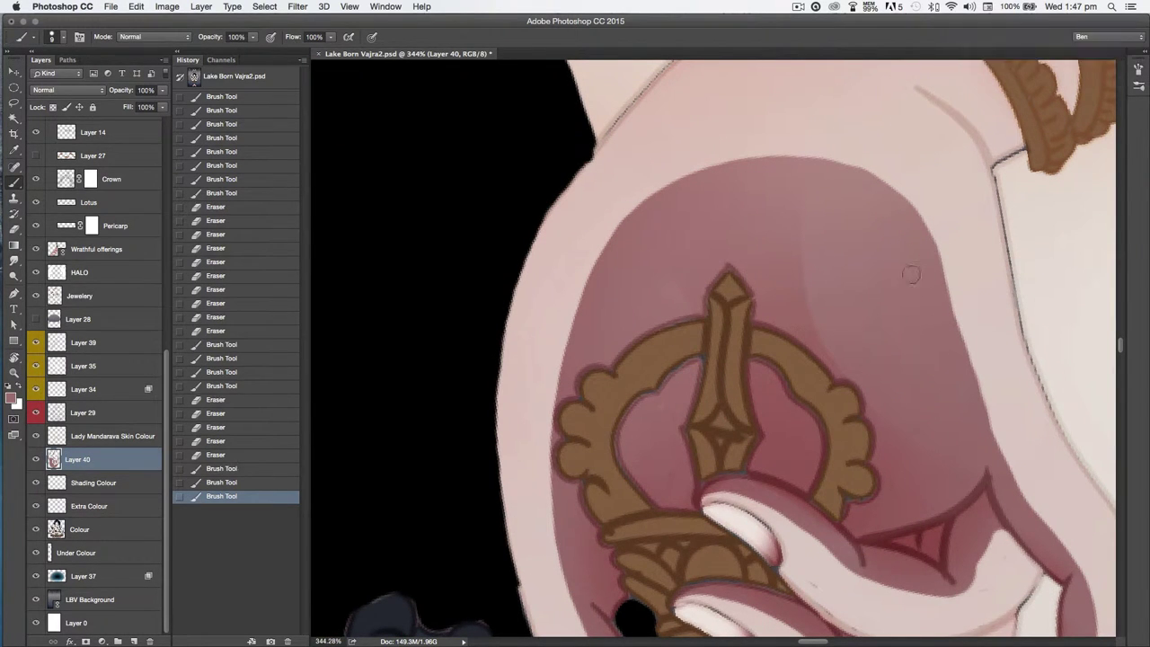
left_click_drag(889, 199, 927, 259)
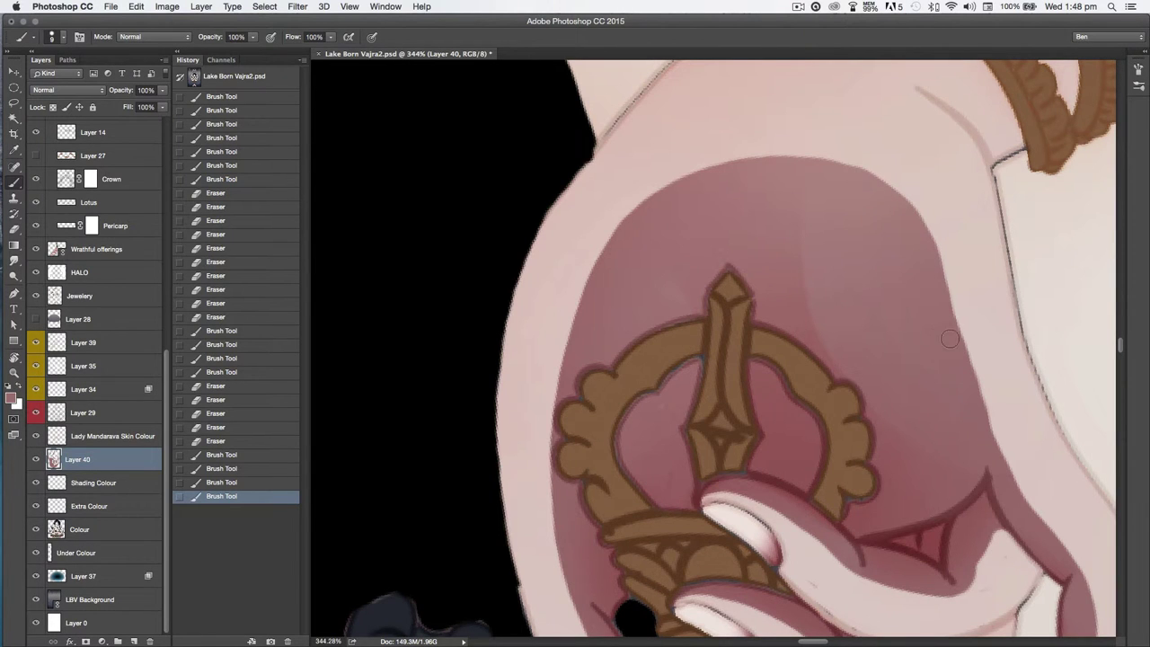
left_click(1083, 614)
- Paint the shading along the outer finger's inner edge, from its bend to the fingertip touching the ornament
left_click_drag(891, 453, 731, 143)
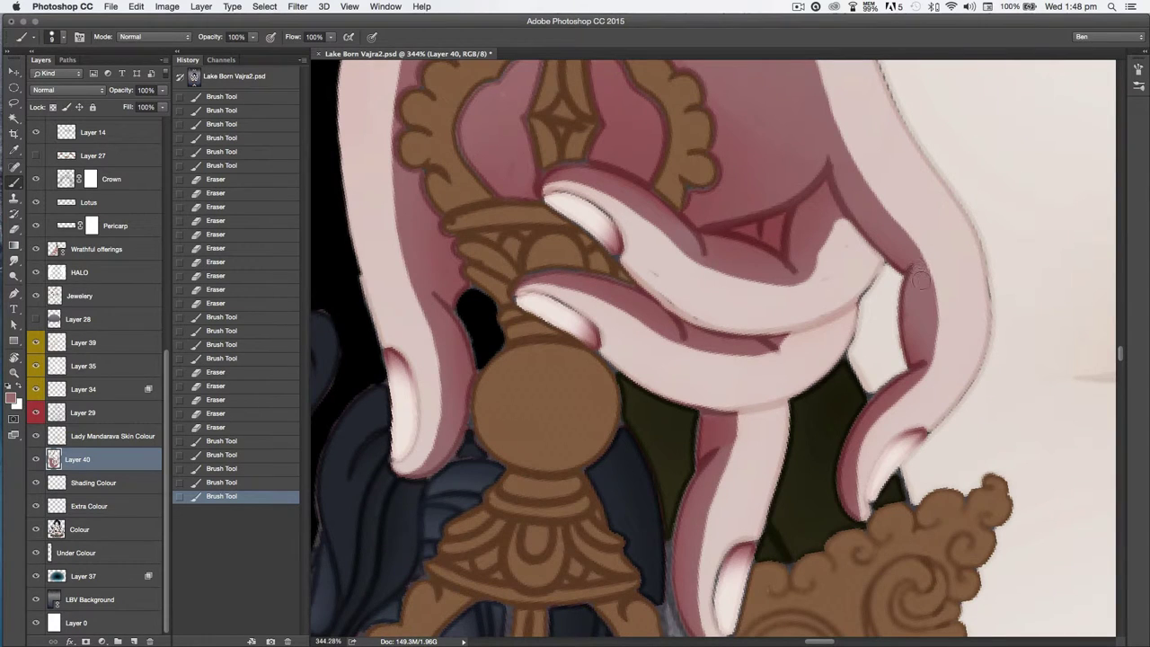
left_click_drag(921, 283, 910, 358)
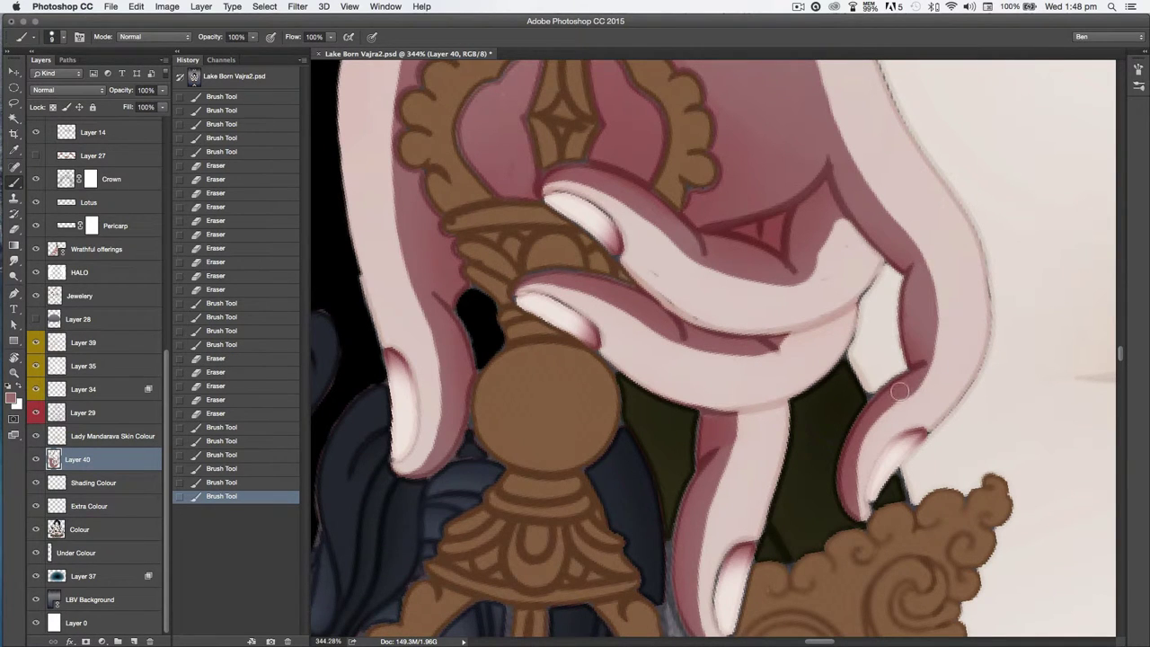
left_click_drag(845, 472, 840, 486)
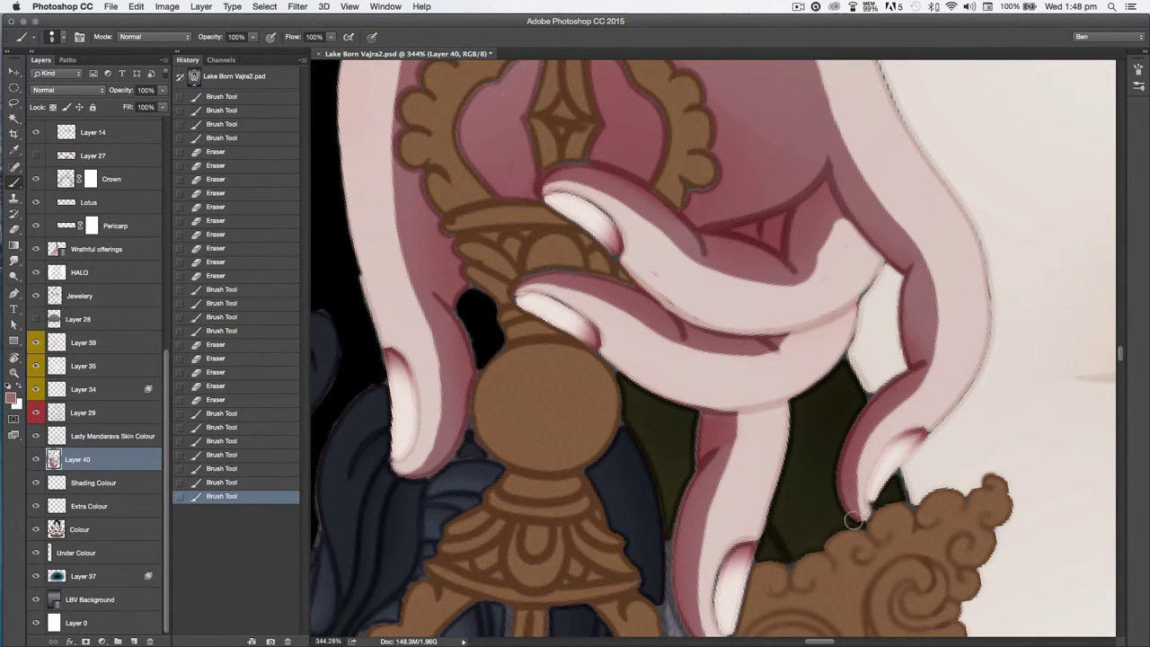
- Erase excess shading around the crease where the outer finger meets the bent fingers with the 8 px eraser
key("r")
left_click_drag(817, 431, 503, 419)
key("e")
left_click_drag(549, 215, 545, 198)
left_click_drag(546, 541, 586, 468)
left_click(646, 346)
left_click(630, 382)
mouse_move(629, 382)
left_mouse_down()
mouse_move(648, 361)
mouse_move(645, 395)
left_mouse_up()
left_click_drag(642, 401, 638, 424)
left_click(636, 425)
left_click_drag(643, 324, 611, 336)
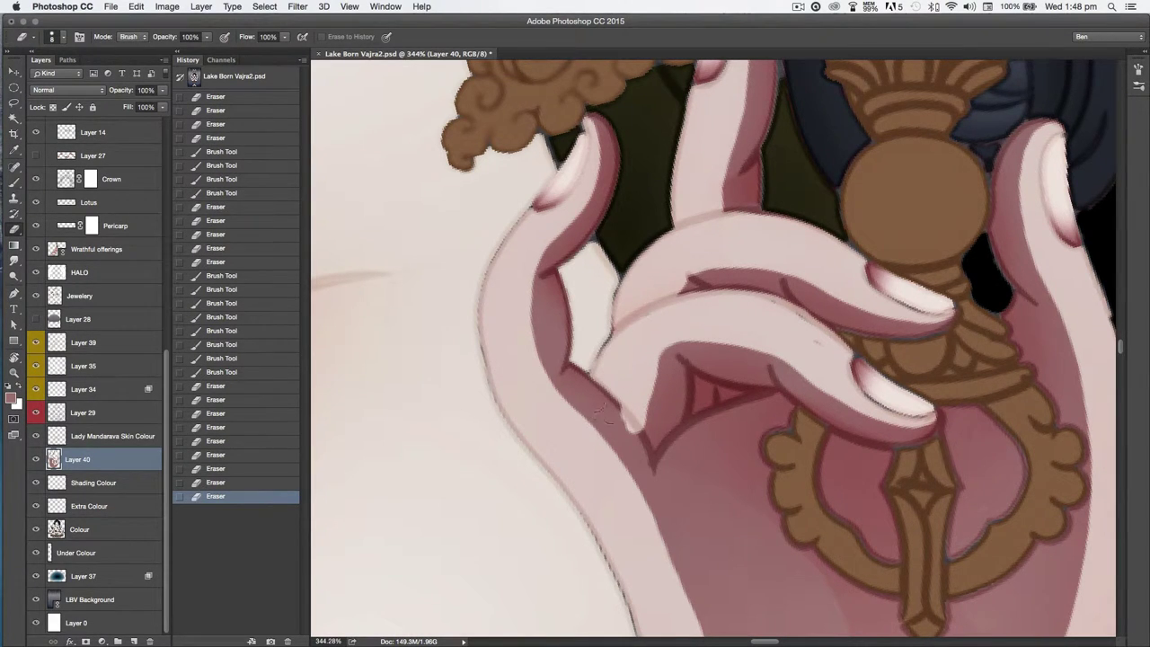
- Repaint the crease shading between the outer finger and the palm with the 9 px brush
key("b")
left_click_drag(620, 412, 639, 433)
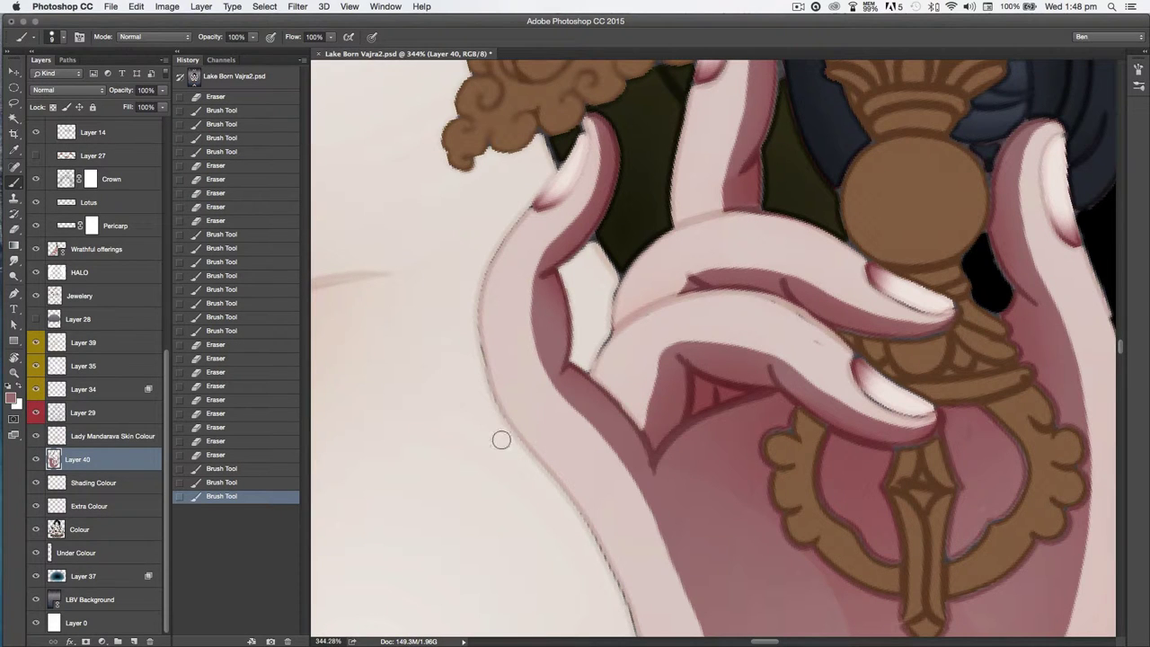
key("r")
mouse_move(526, 459)
left_mouse_down()
mouse_move(657, 234)
mouse_move(686, 224)
left_mouse_up()
mouse_move(645, 262)
left_mouse_down()
mouse_move(718, 312)
mouse_move(654, 265)
mouse_move(717, 303)
mouse_move(655, 299)
left_mouse_up()
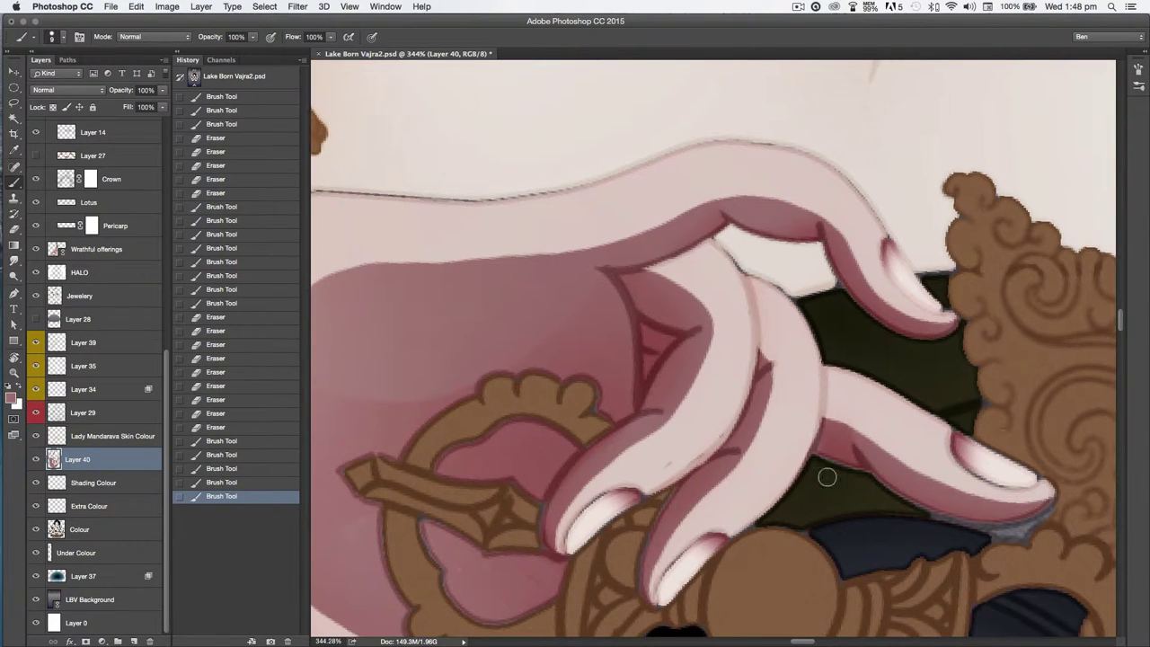
- Trim the shading around the tips and nails of the raised finger and the outer finger with the eraser
key("r")
mouse_move(839, 482)
left_mouse_down()
mouse_move(935, 423)
mouse_move(639, 185)
mouse_move(460, 101)
left_mouse_up()
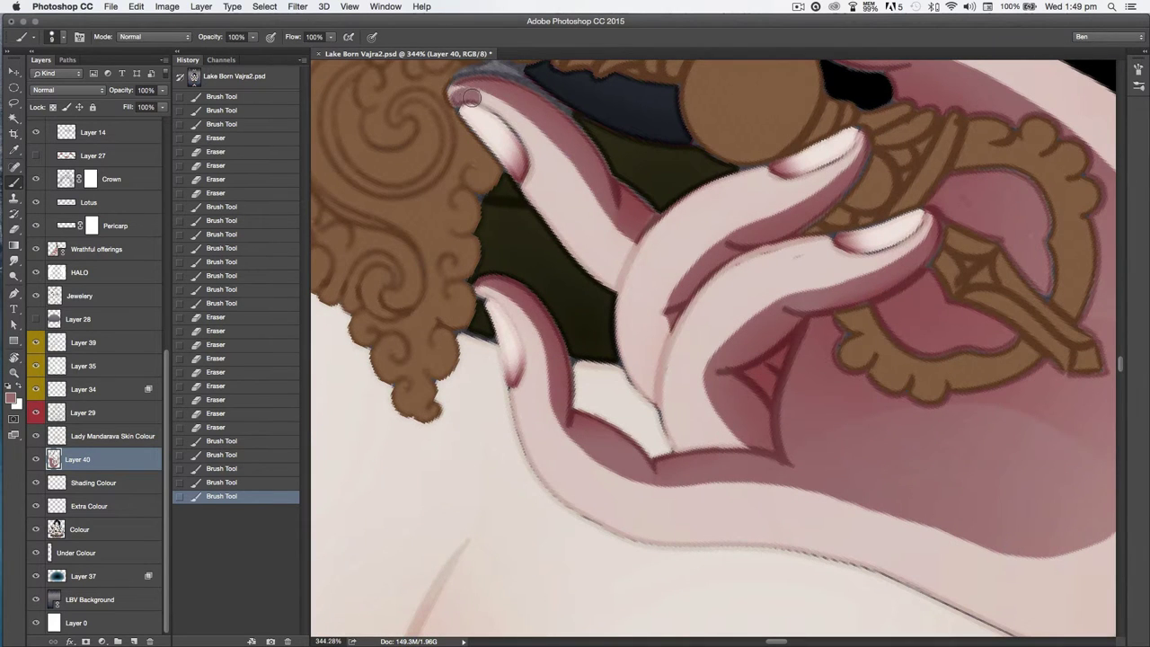
key("e")
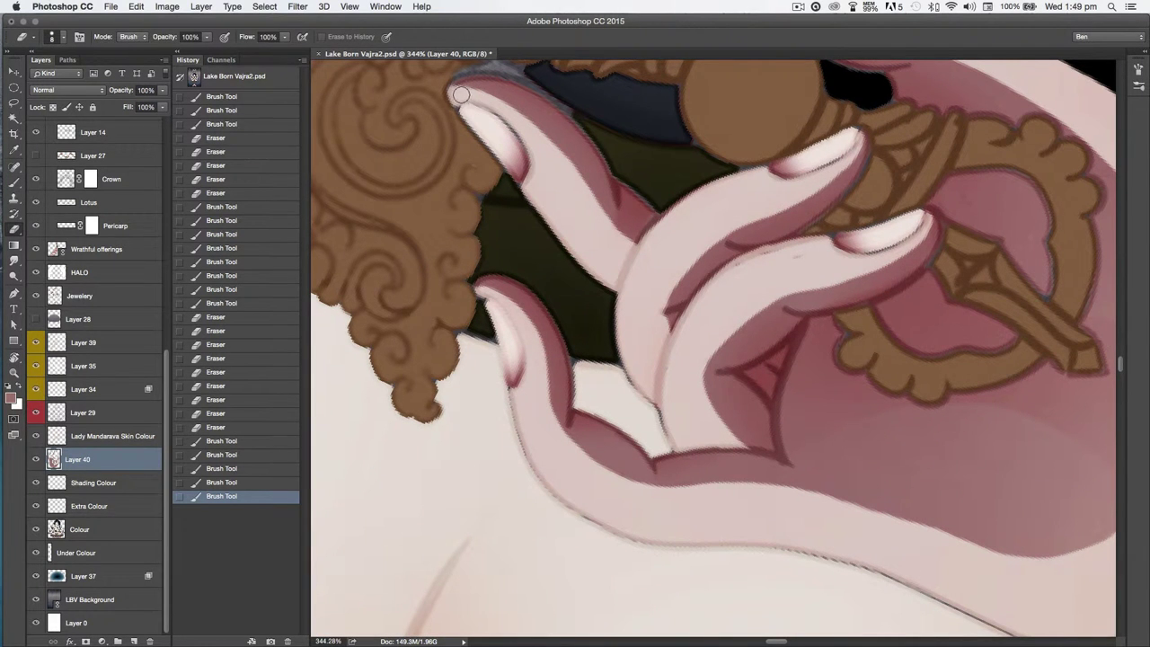
mouse_move(505, 110)
left_mouse_down()
mouse_move(568, 169)
mouse_move(600, 230)
mouse_move(579, 201)
left_mouse_up()
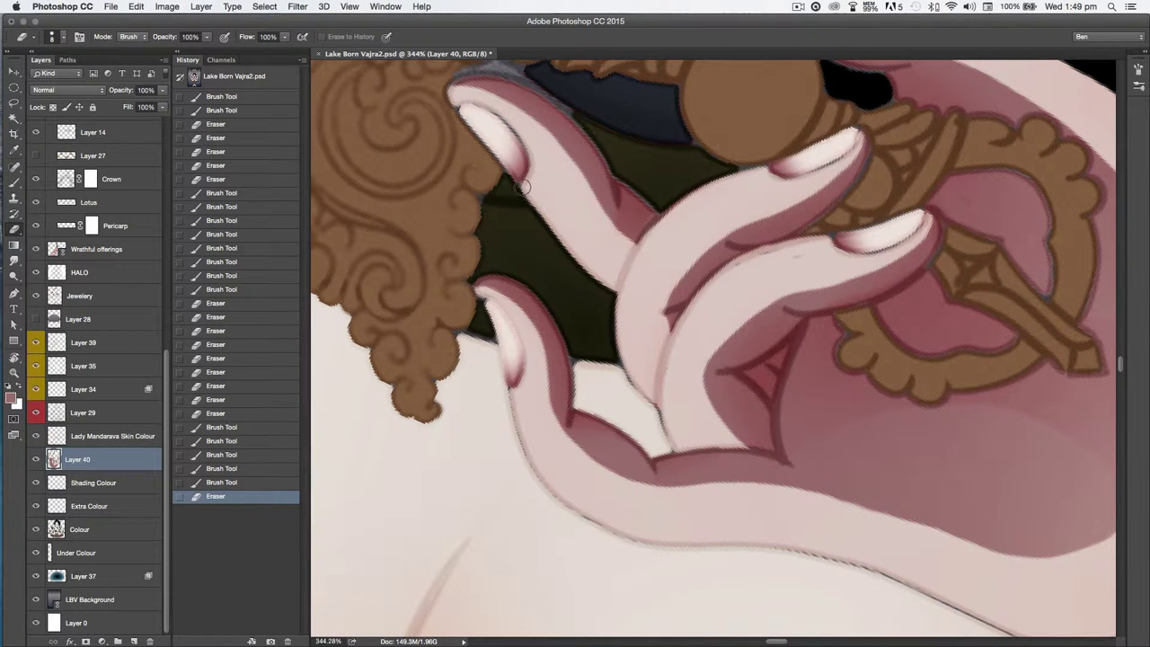
left_click_drag(572, 536, 568, 509)
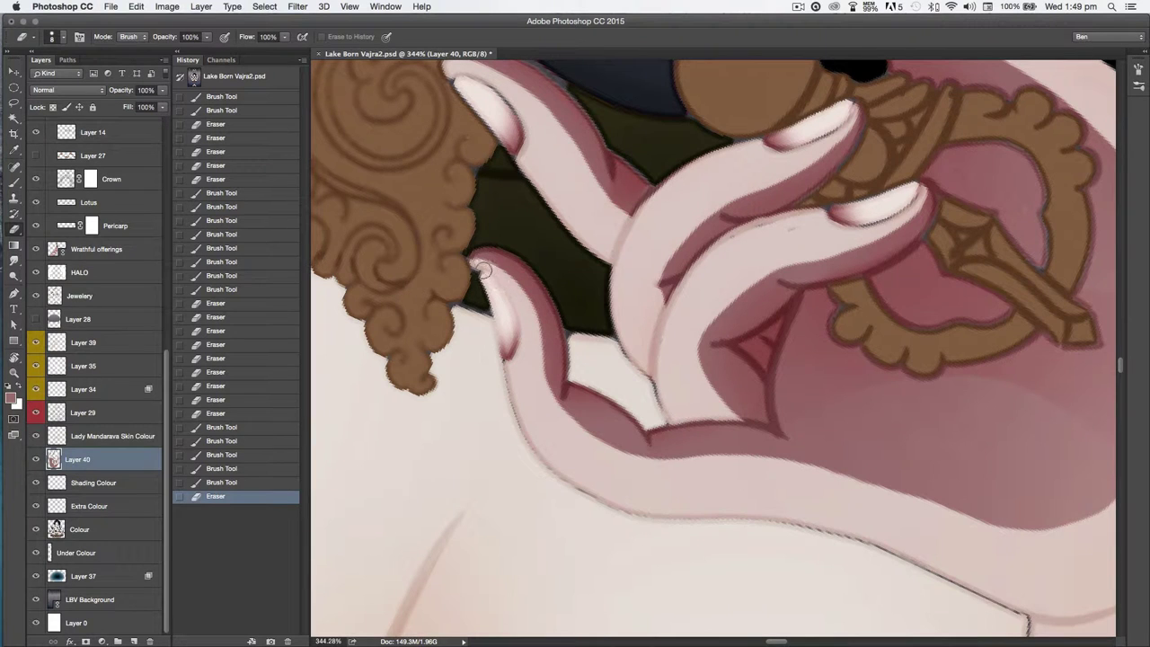
left_click_drag(488, 271, 494, 279)
- Clean up the palm shading's edge toward the wrist with a 20 px eraser
left_click_drag(701, 527, 521, 398)
key("r")
left_click_drag(561, 469, 524, 307)
key("e")
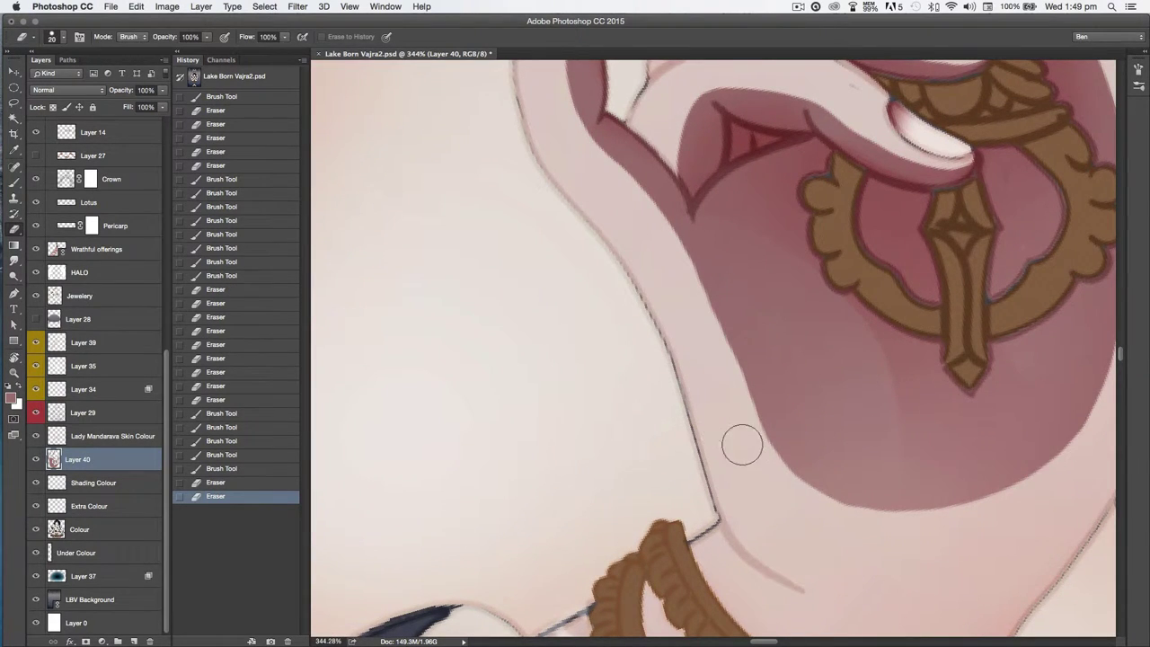
mouse_move(738, 435)
left_mouse_down()
mouse_move(734, 423)
mouse_move(757, 473)
mouse_move(819, 526)
mouse_move(895, 543)
left_mouse_up()
left_click_drag(829, 524, 738, 463)
left_click_drag(868, 550, 711, 491)
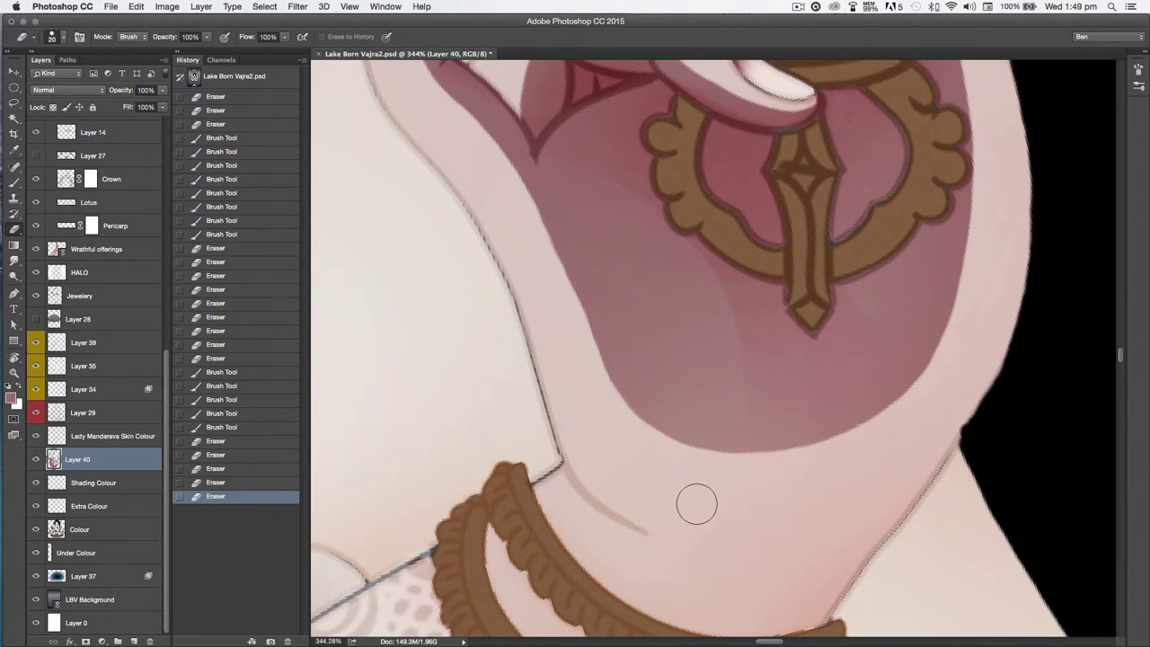
left_click_drag(729, 525, 749, 530)
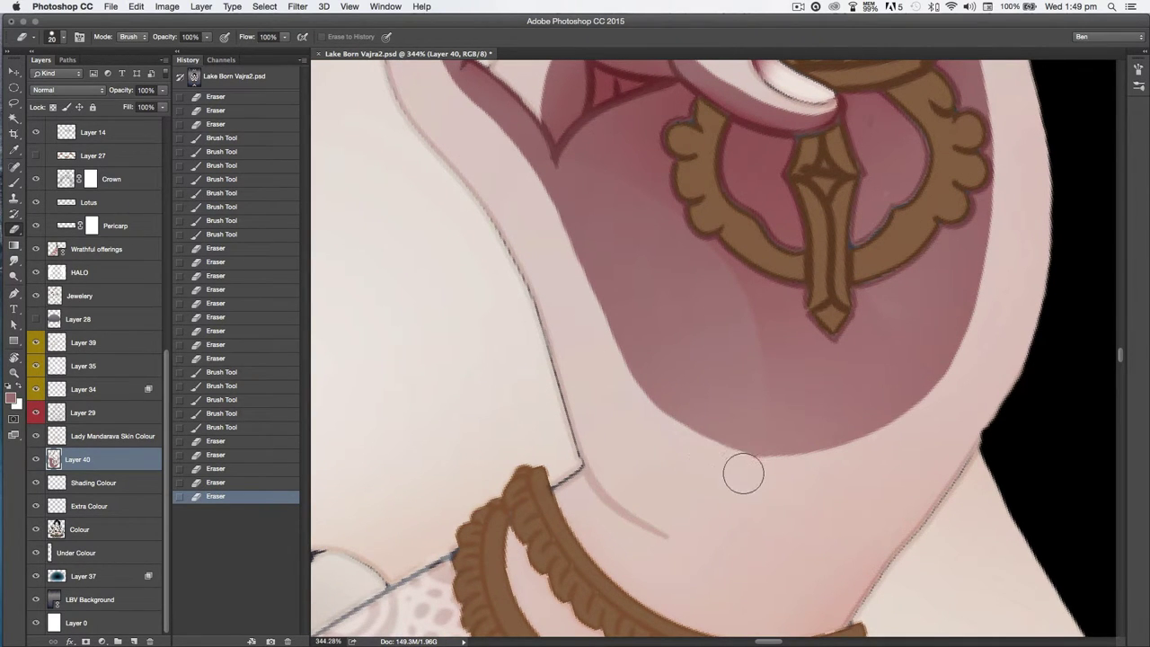
left_click(768, 488)
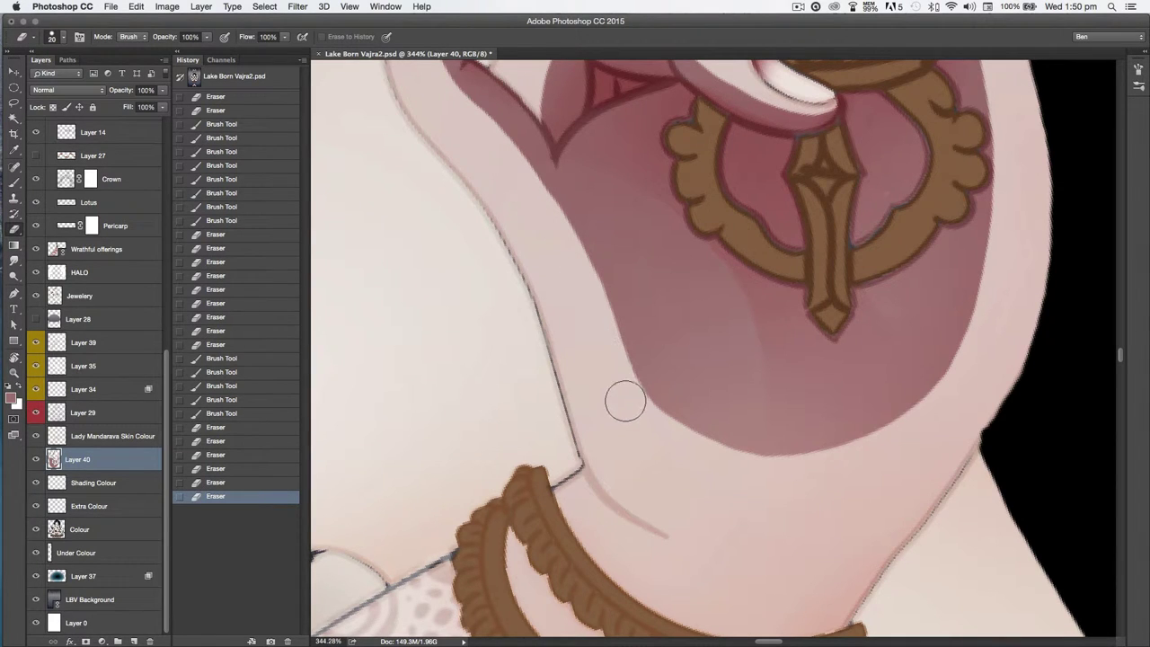
left_click(672, 464)
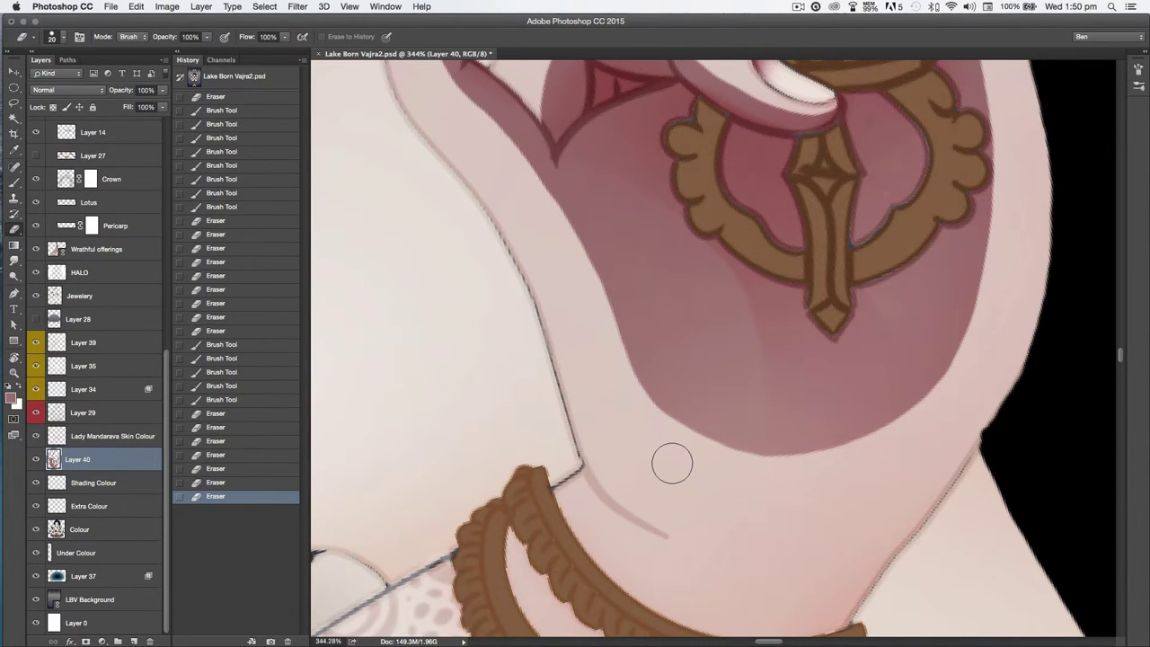
- Round off the palm shading's curve near the wrist with the 9 px brush
key("r")
mouse_move(740, 504)
left_mouse_down()
mouse_move(761, 272)
mouse_move(760, 288)
left_mouse_up()
key("b")
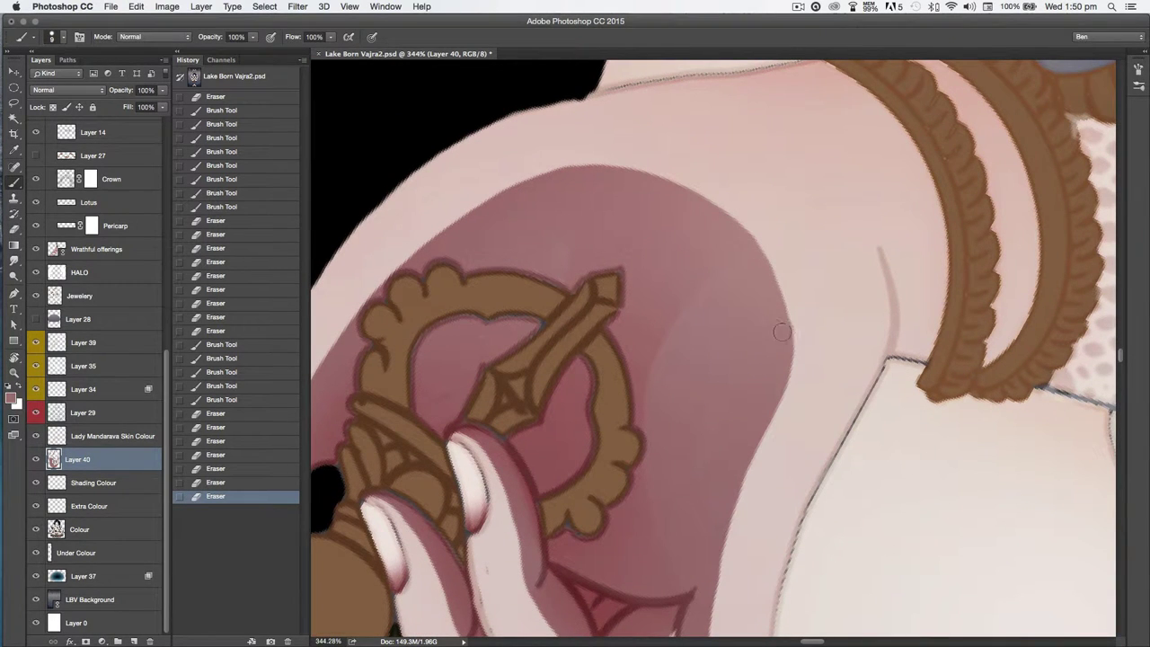
left_click_drag(735, 236, 614, 171)
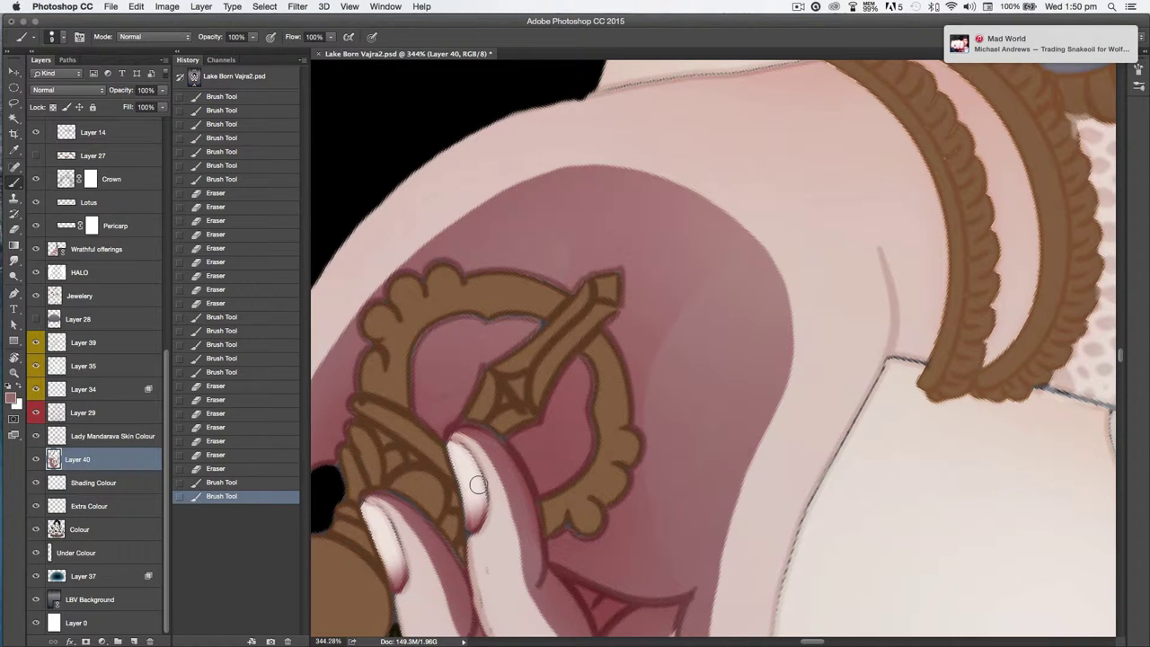
- Erase along the palm shading's opposite edge, between the wrist and the black background, with a 25 px eraser
key("r")
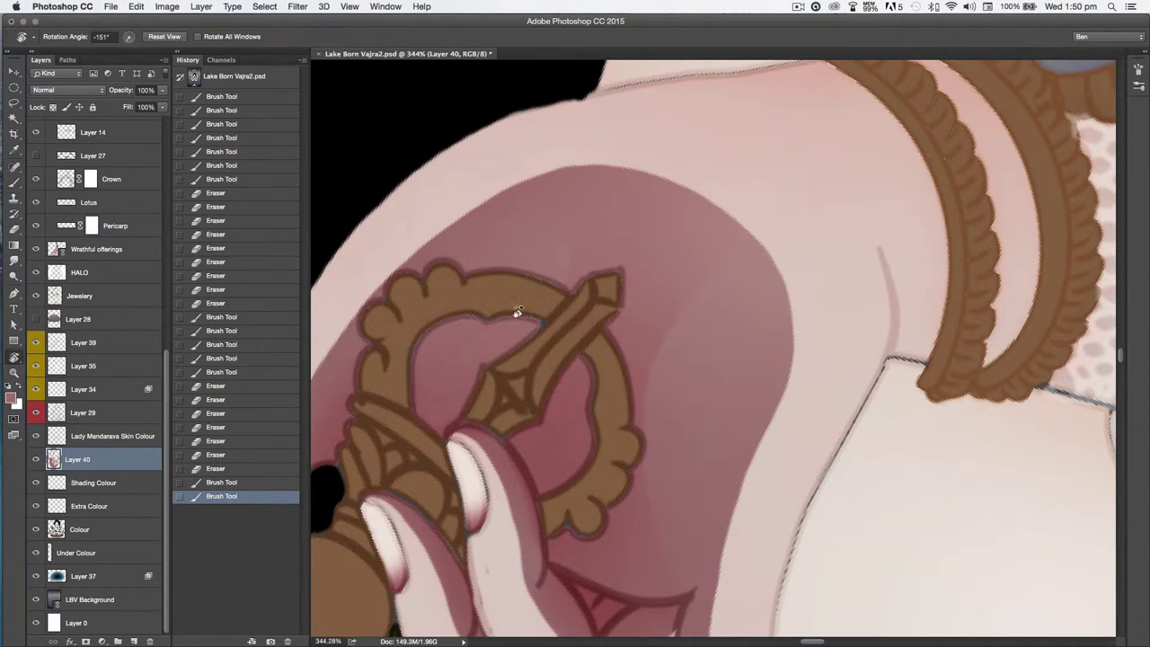
left_click_drag(517, 326, 783, 436)
key("space")
mouse_move(680, 532)
left_mouse_down()
mouse_move(646, 361)
mouse_move(597, 350)
left_mouse_up()
key("e")
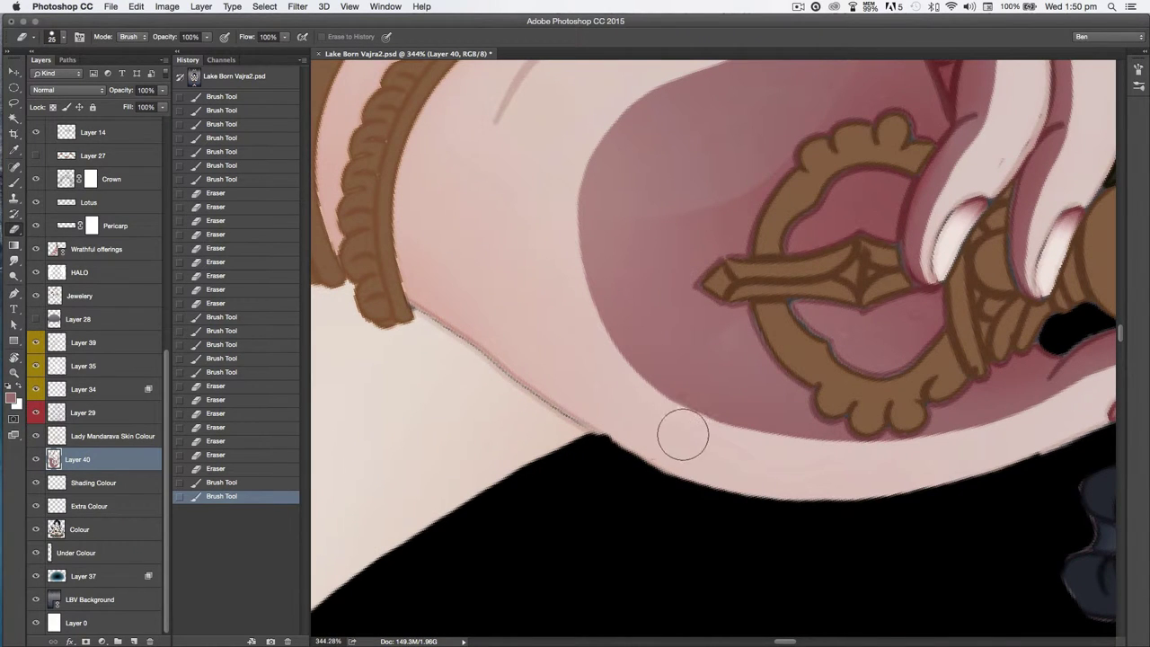
left_click_drag(603, 378, 609, 380)
mouse_move(717, 457)
left_mouse_down()
mouse_move(728, 474)
mouse_move(647, 270)
left_mouse_up()
left_click_drag(681, 349, 623, 354)
left_click_drag(677, 414, 771, 294)
- Block in shading on the thumb and heel of the hand holding the skull cup with a 25 px brush
scroll(770, 293, "down", 10)
scroll(770, 293, "left", 8)
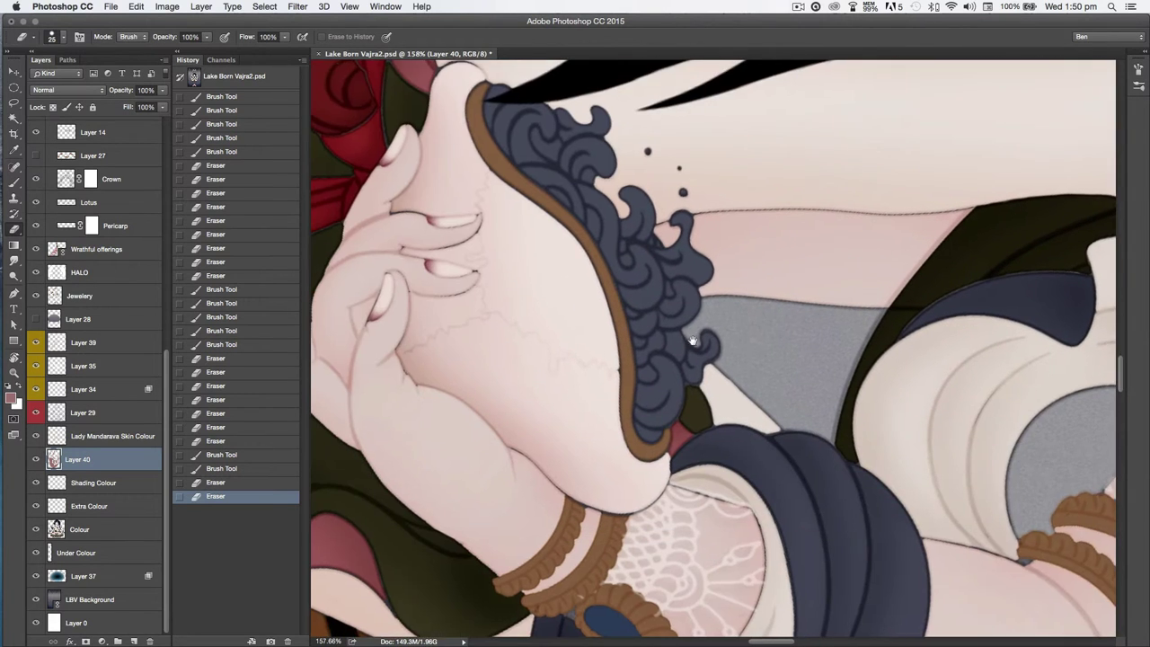
scroll(607, 436, "up", 3)
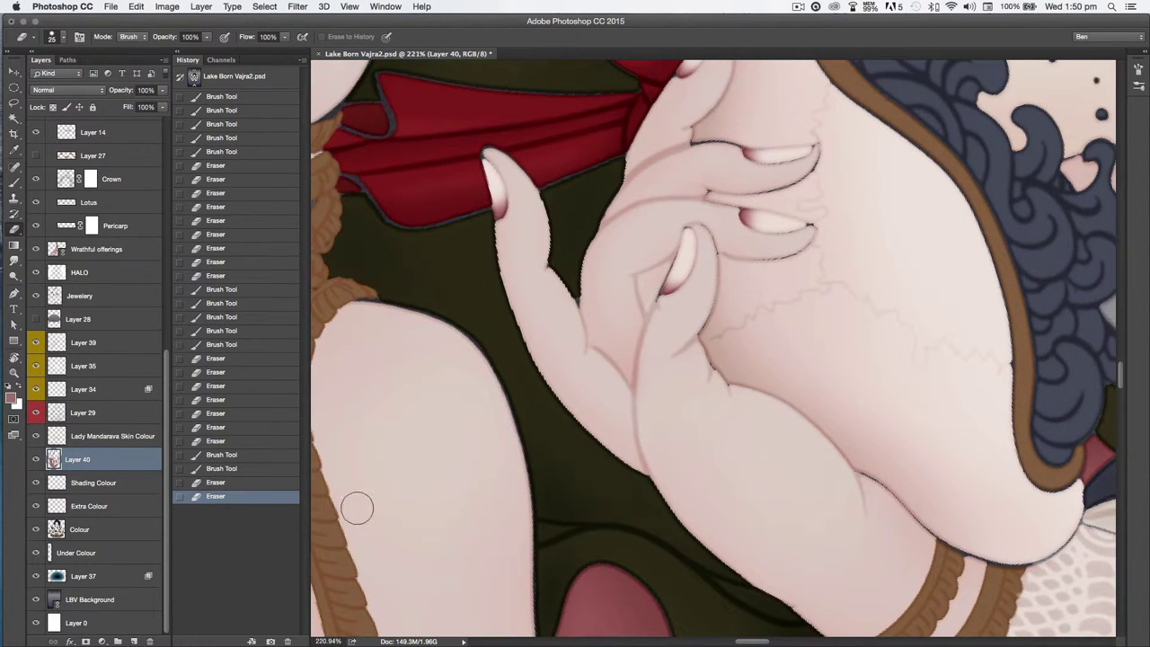
key("b")
left_click_drag(745, 391, 813, 445)
mouse_move(774, 409)
left_mouse_down()
mouse_move(827, 442)
mouse_move(792, 411)
left_mouse_up()
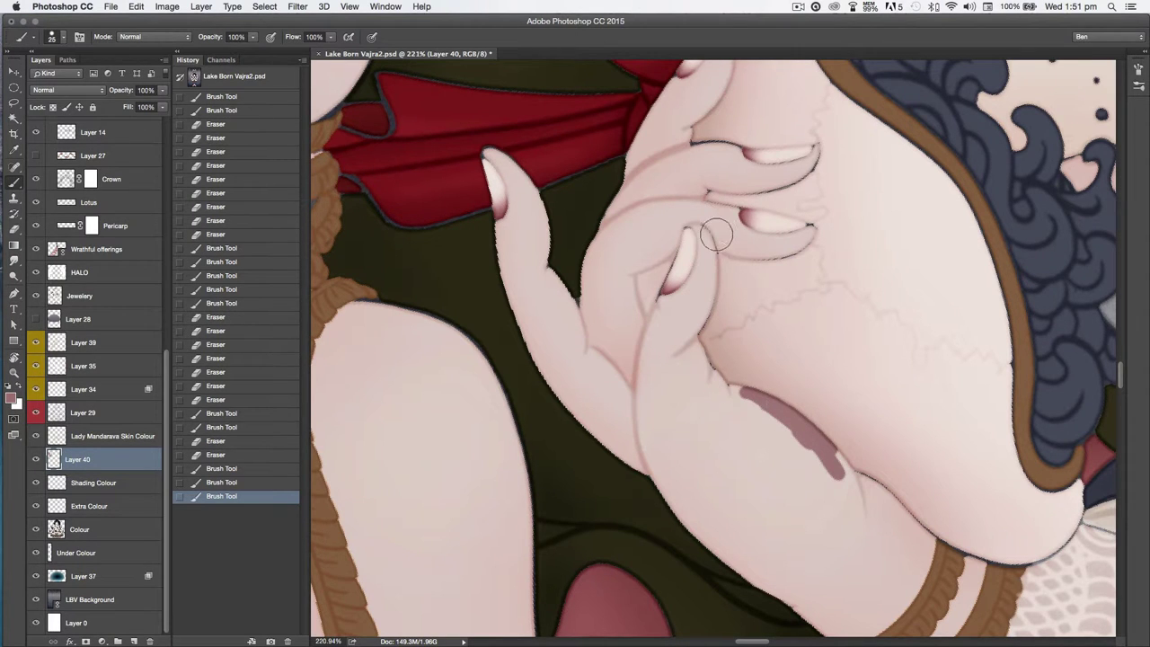
left_click_drag(719, 232, 712, 293)
mouse_move(717, 235)
left_mouse_down()
mouse_move(689, 357)
mouse_move(766, 453)
left_mouse_up()
mouse_move(710, 384)
left_mouse_down()
mouse_move(787, 469)
mouse_move(701, 392)
mouse_move(821, 491)
mouse_move(863, 491)
mouse_move(734, 395)
left_mouse_up()
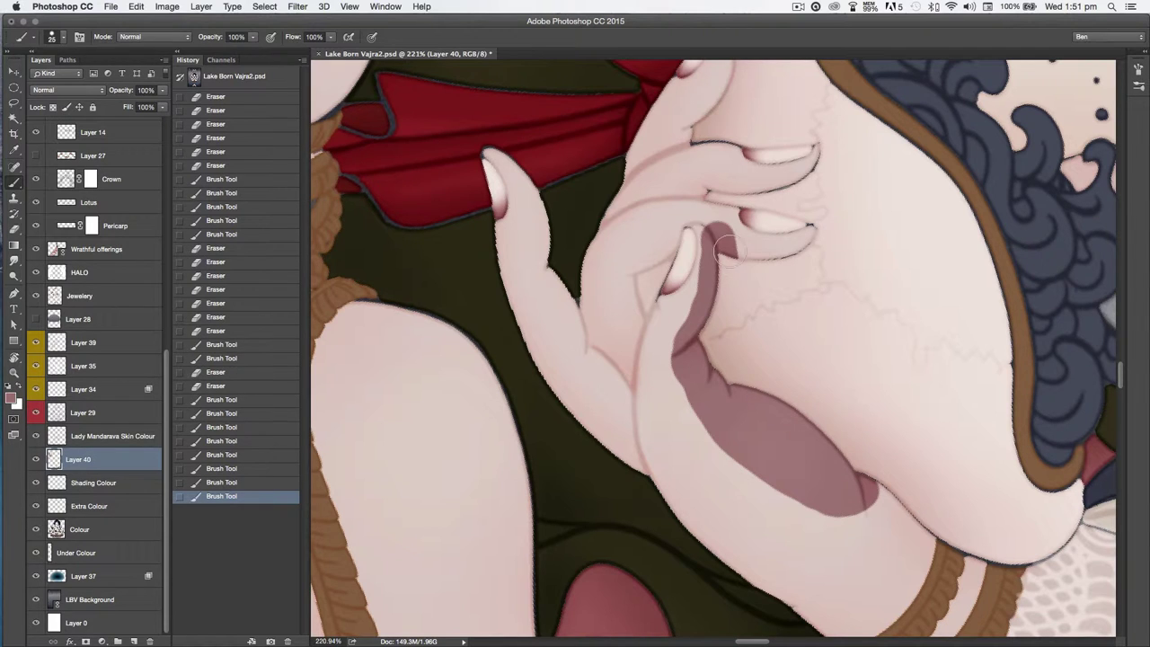
- Paint the undersides of the skull cup hand's curled fingers and little finger, reducing the brush to 15 px
left_click_drag(722, 242, 787, 251)
left_click_drag(775, 252, 803, 244)
key("bracketleft")
key("bracketleft")
mouse_move(719, 191)
left_mouse_down()
mouse_move(809, 175)
mouse_move(820, 157)
mouse_move(630, 217)
mouse_move(682, 240)
mouse_move(628, 264)
mouse_move(634, 359)
left_mouse_up()
left_click_drag(629, 315, 645, 247)
mouse_move(606, 368)
left_mouse_down()
mouse_move(634, 416)
mouse_move(597, 367)
left_mouse_up()
left_click_drag(597, 380, 557, 295)
left_click_drag(549, 269, 562, 292)
mouse_move(491, 150)
left_mouse_down()
mouse_move(531, 184)
mouse_move(540, 251)
left_mouse_up()
mouse_move(536, 190)
left_mouse_down()
mouse_move(570, 329)
mouse_move(629, 418)
left_mouse_up()
- Paint shading down the skull cup hand's upright index finger and extend the shading on the neighbouring fingers
left_click_drag(709, 381, 726, 490)
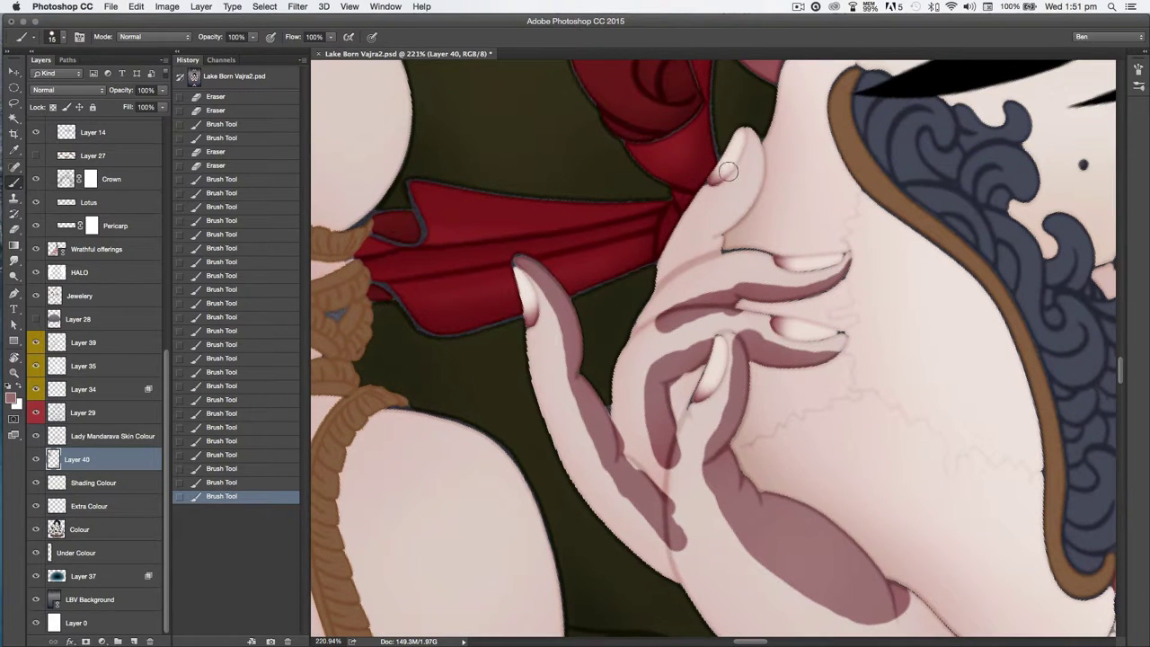
mouse_move(755, 125)
left_mouse_down()
mouse_move(743, 207)
mouse_move(697, 269)
left_mouse_up()
left_click_drag(726, 209, 706, 266)
mouse_move(651, 522)
left_mouse_down()
mouse_move(606, 296)
mouse_move(623, 378)
left_mouse_up()
mouse_move(713, 369)
left_mouse_down()
mouse_move(797, 458)
mouse_move(756, 434)
mouse_move(690, 358)
mouse_move(685, 333)
left_mouse_up()
mouse_move(611, 419)
left_mouse_down()
mouse_move(727, 501)
mouse_move(718, 513)
left_mouse_up()
left_click_drag(752, 444, 714, 481)
- Hide the panels and try trimming the base of the shading on the skull cup hand's finger beside the red ribbon knot
key("e")
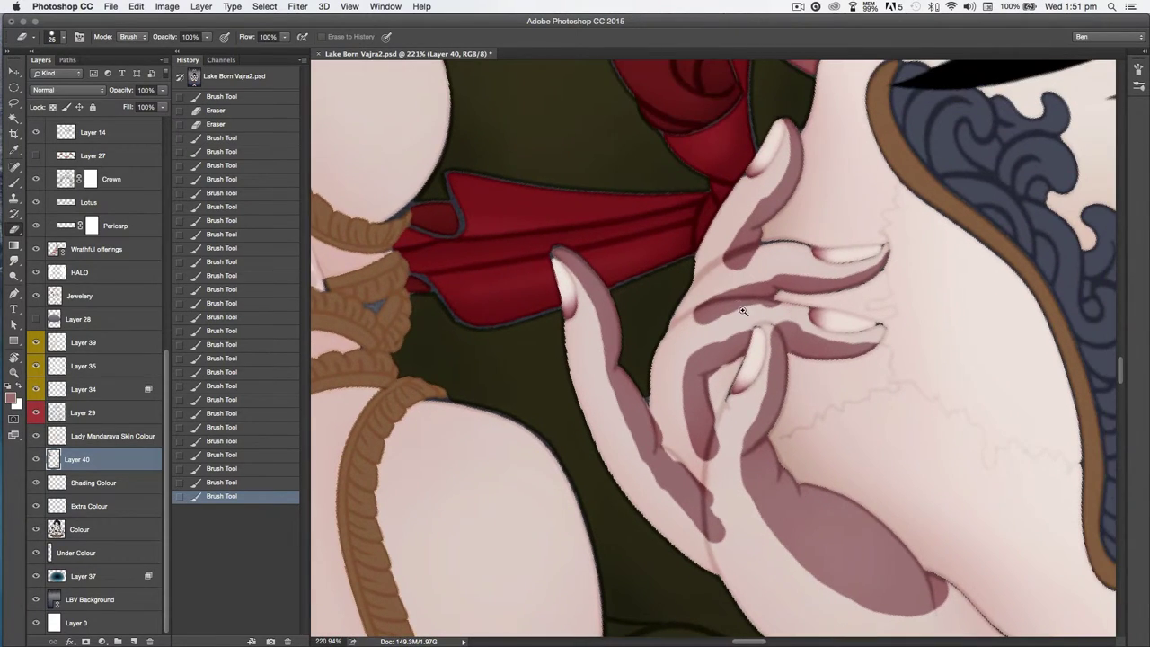
left_click_drag(753, 313, 771, 331)
key("r")
mouse_move(615, 425)
left_mouse_down()
mouse_move(590, 365)
mouse_move(601, 297)
left_mouse_up()
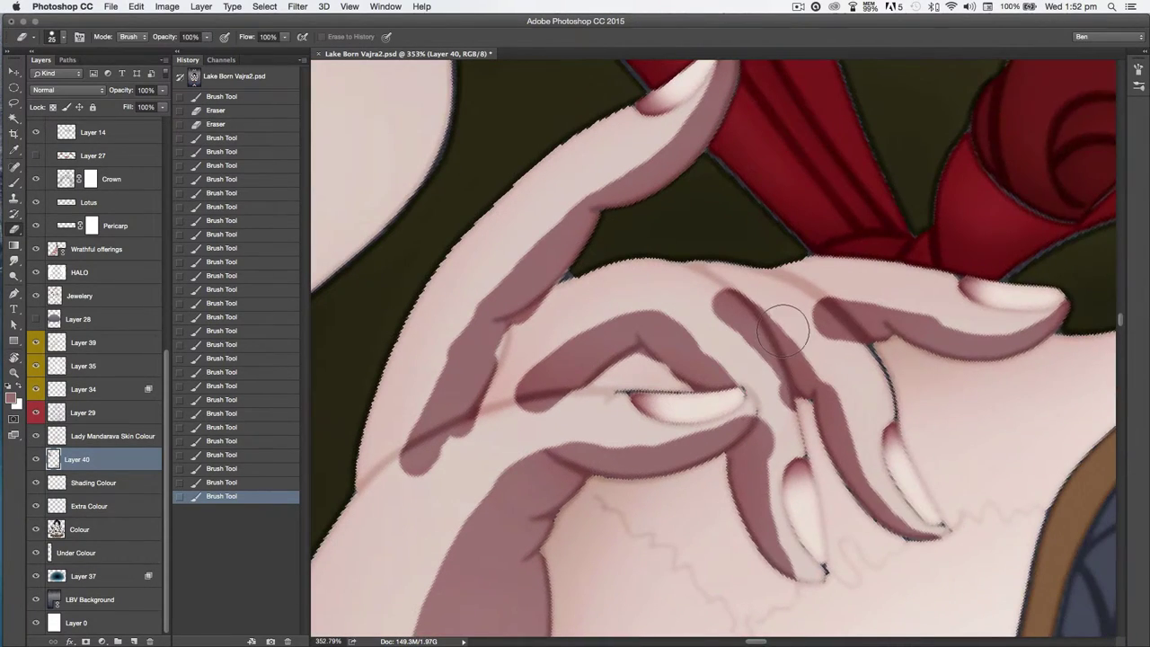
key("Tab")
left_click_drag(486, 302, 632, 279)
key("r")
left_click_drag(588, 401, 573, 356)
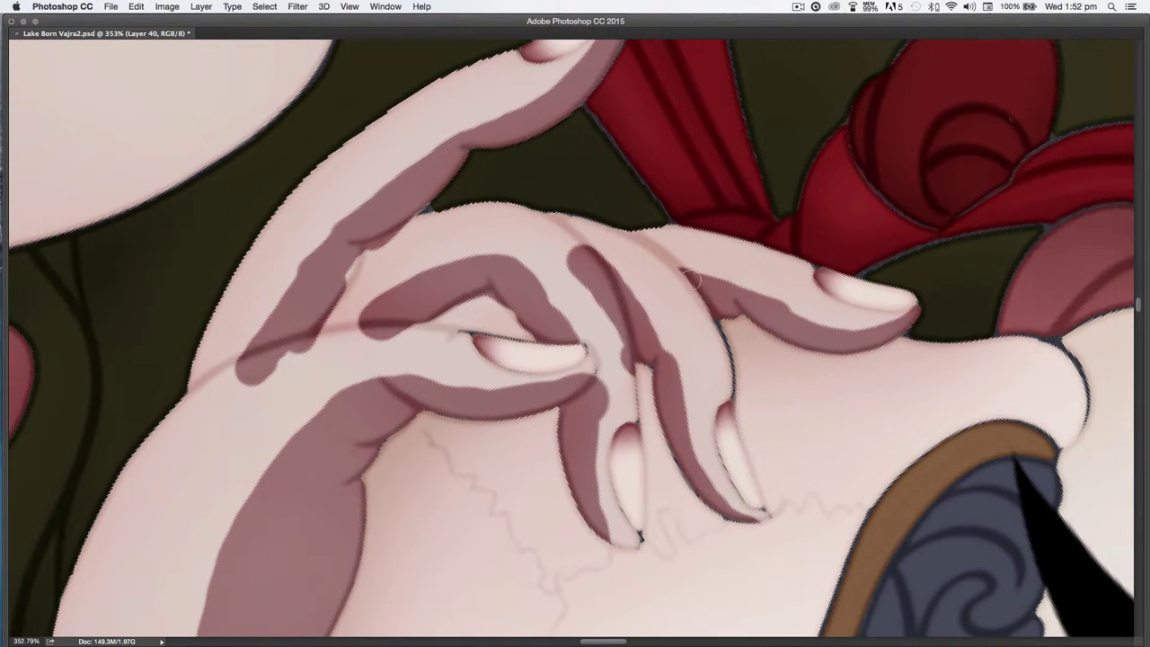
left_click_drag(895, 330, 809, 326)
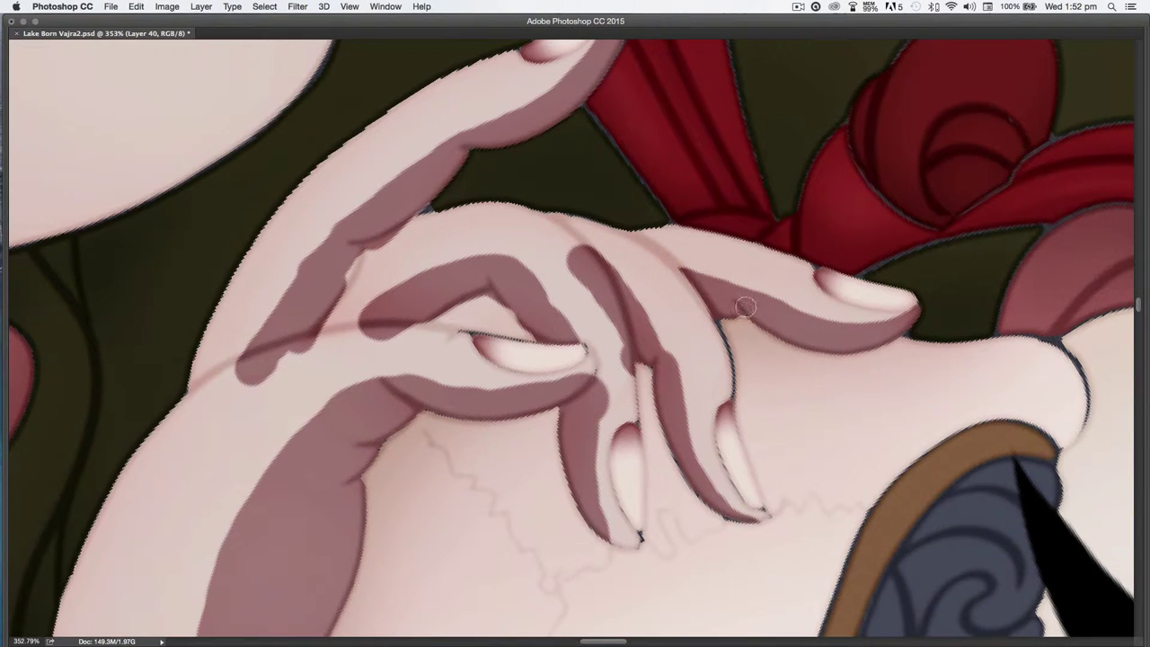
left_click_drag(714, 296, 699, 282)
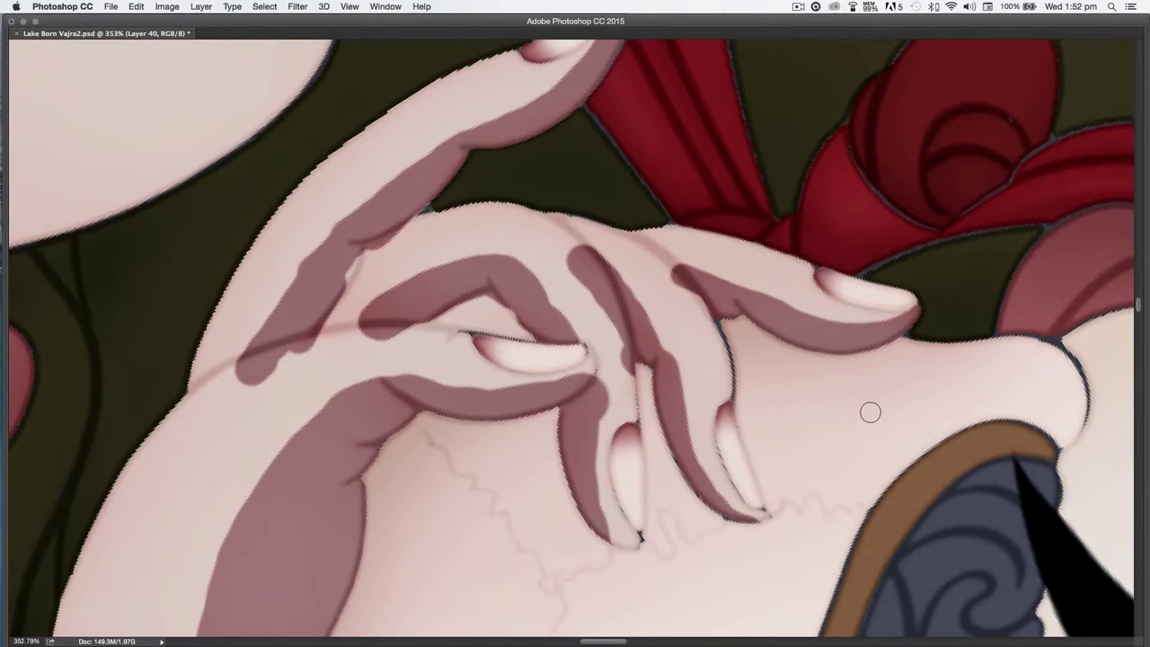
- Erase the rough inner edge of the shading on the finger beside the ribbon knot and taper its base to a point
key("r")
left_click_drag(871, 413, 530, 244)
left_click_drag(645, 405, 835, 458)
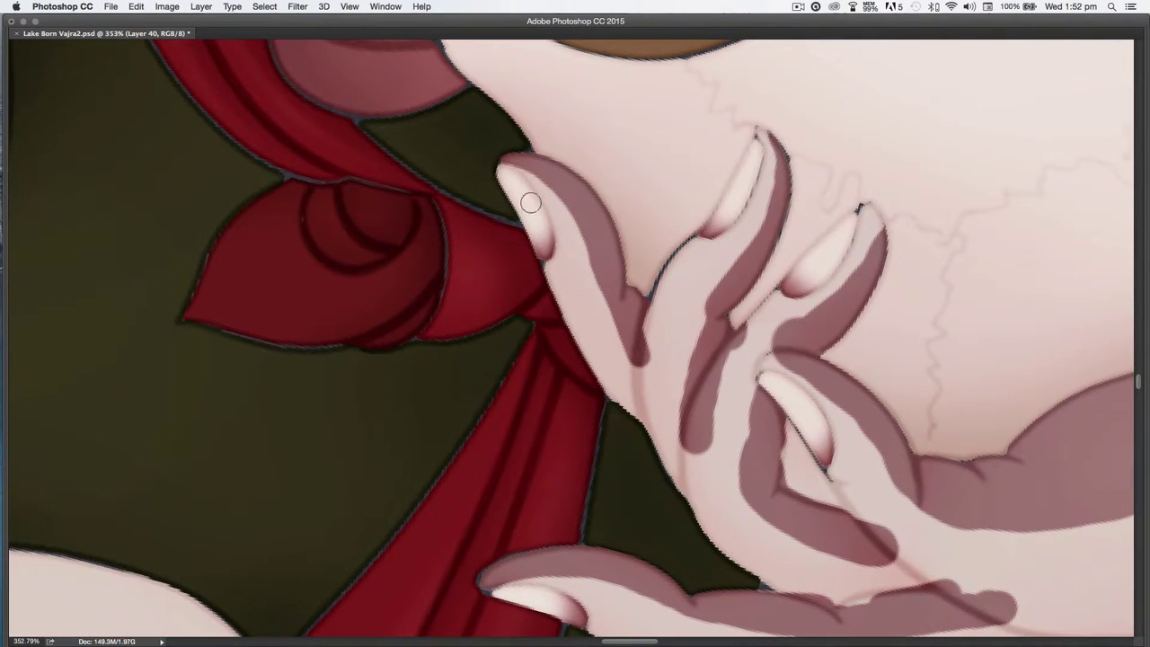
mouse_move(505, 173)
left_mouse_down()
mouse_move(559, 211)
mouse_move(574, 252)
left_mouse_up()
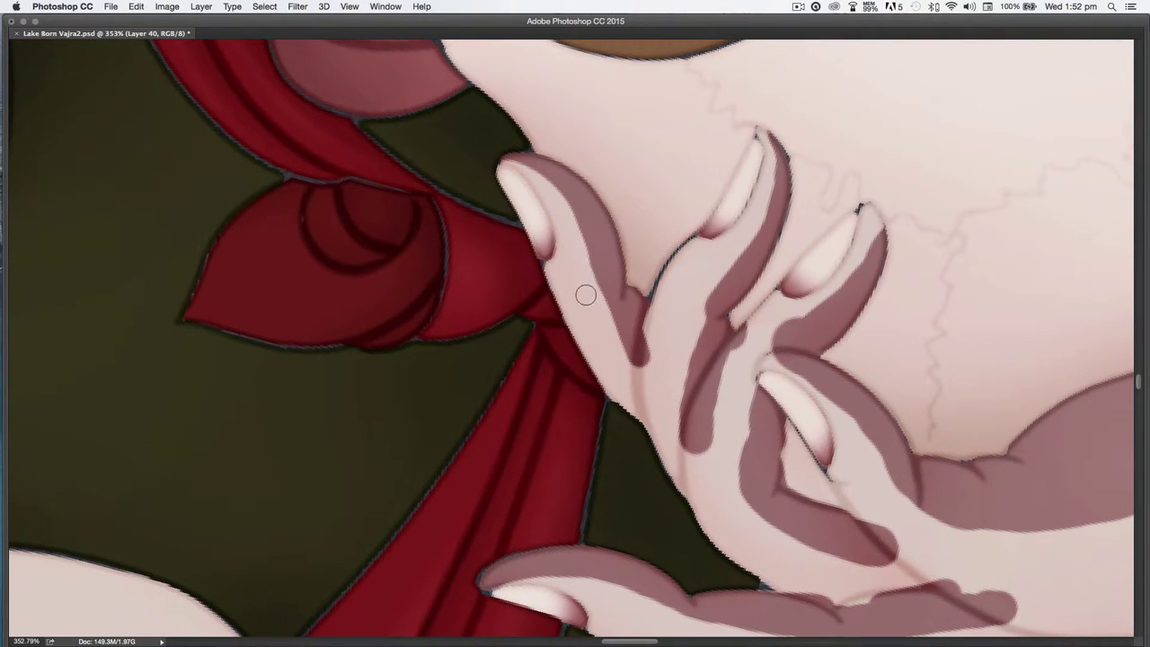
mouse_move(623, 370)
left_mouse_down()
mouse_move(650, 372)
mouse_move(655, 329)
left_mouse_up()
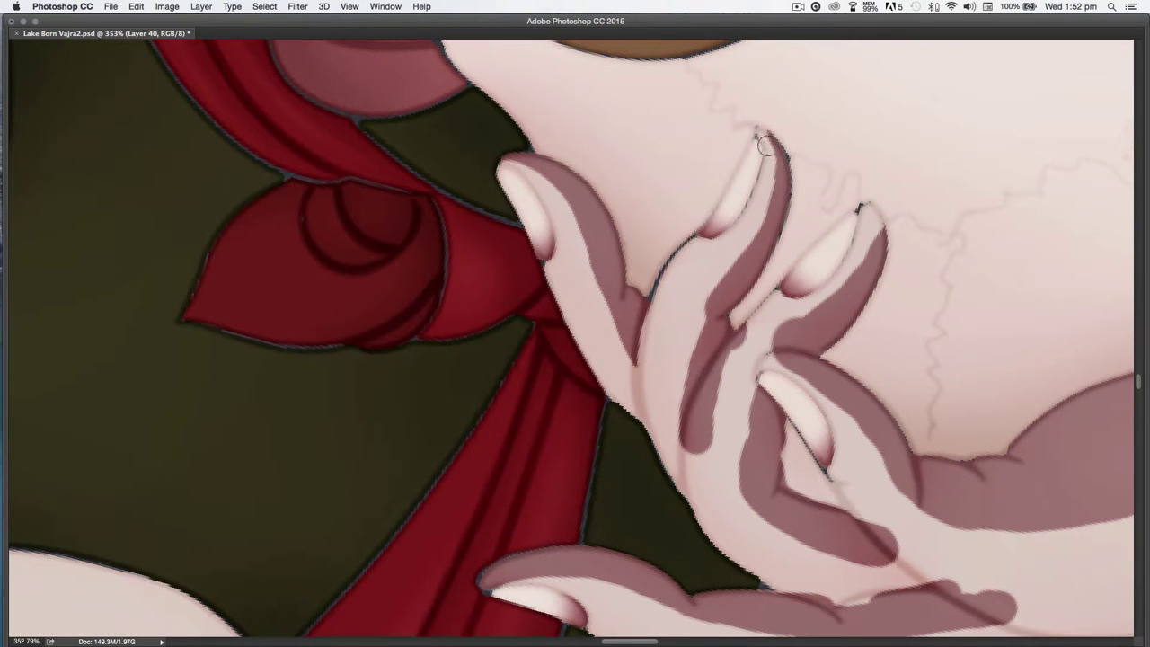
- Extend the shading to the tips of the two curled middle fingers and erase its rough inner edges into smooth tapers
left_click_drag(761, 120, 781, 148)
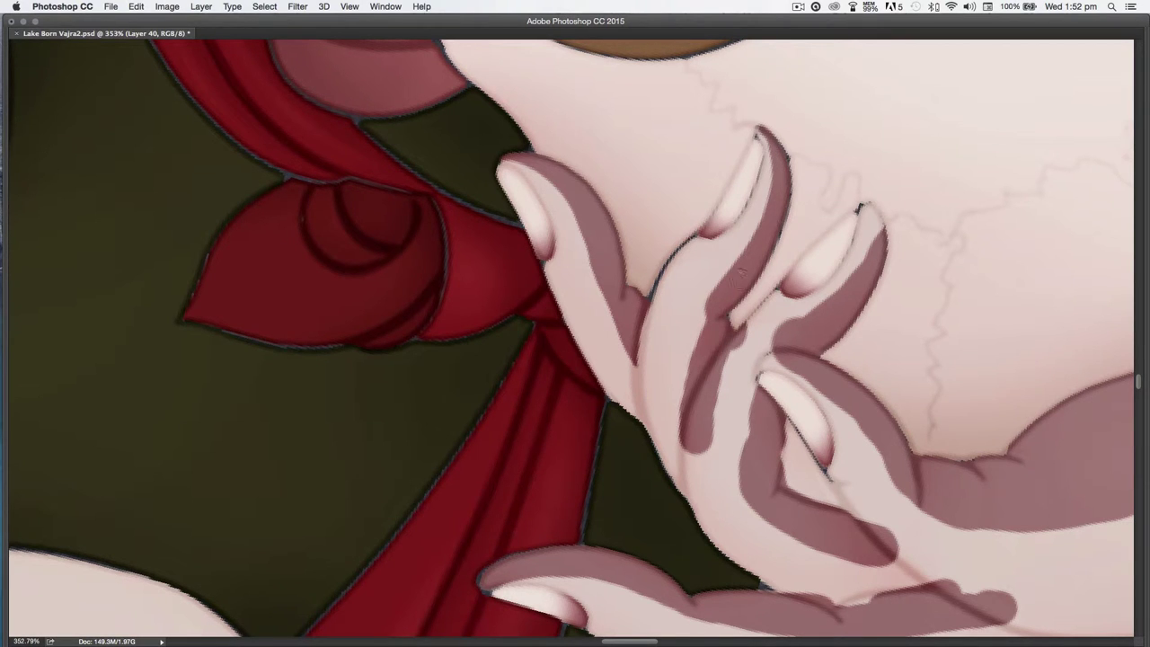
mouse_move(714, 330)
left_mouse_down()
mouse_move(699, 368)
mouse_move(696, 303)
left_mouse_up()
mouse_move(701, 456)
left_mouse_down()
mouse_move(694, 421)
mouse_move(711, 441)
left_mouse_up()
left_click_drag(724, 367, 693, 426)
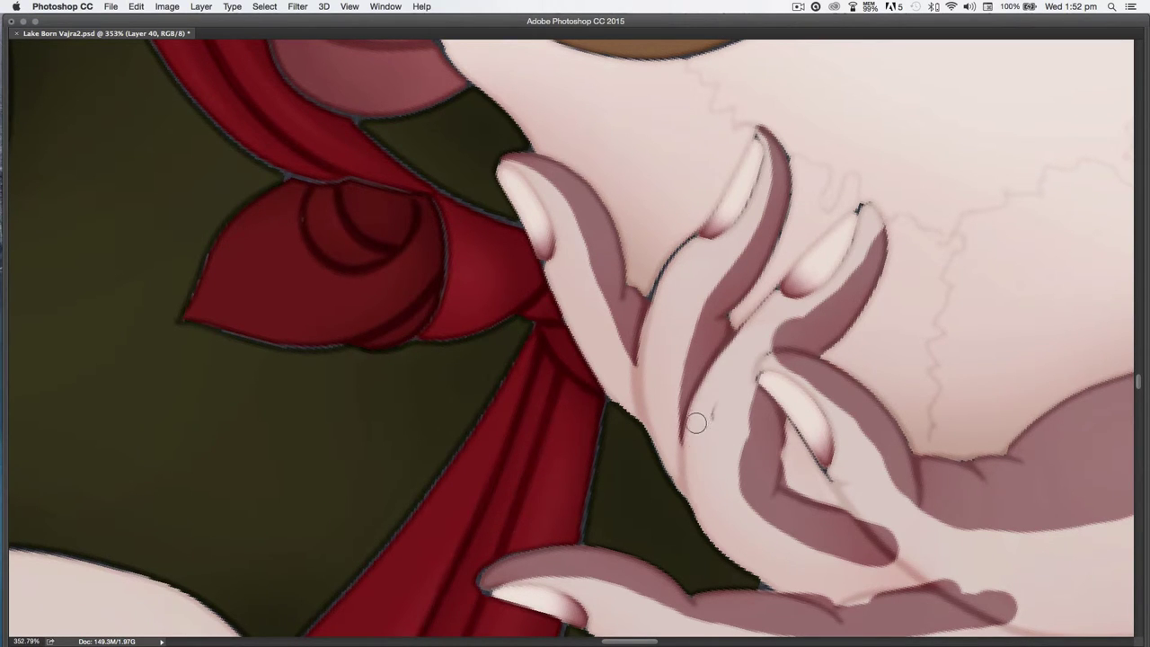
left_click_drag(725, 488, 715, 444)
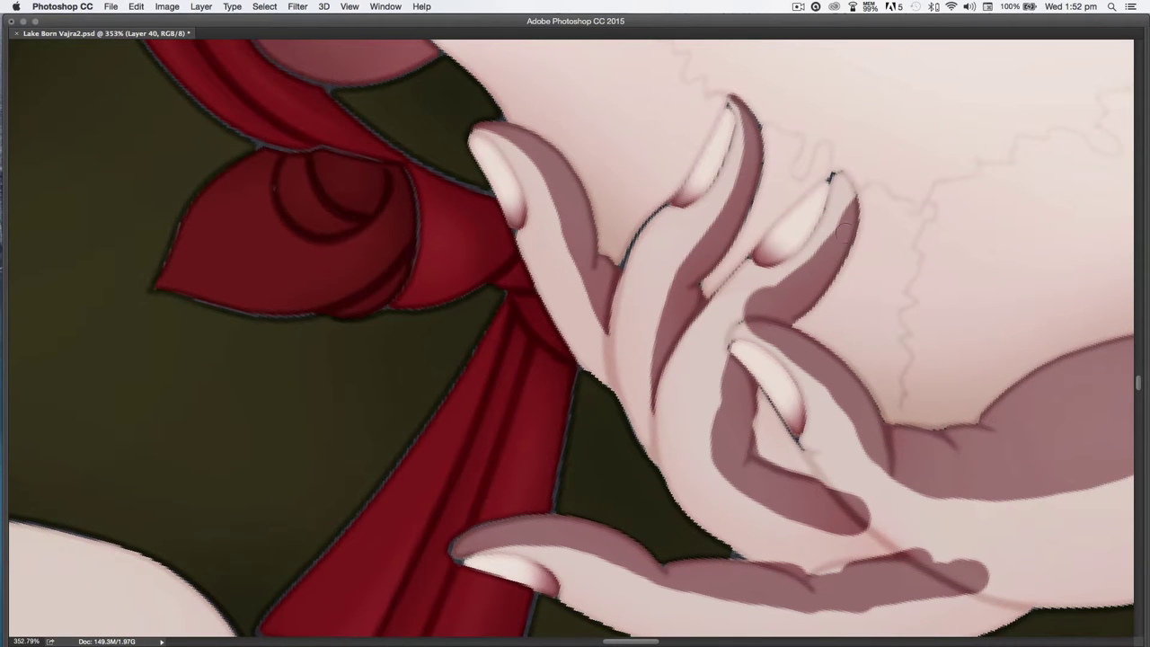
mouse_move(847, 237)
left_mouse_down()
mouse_move(841, 172)
mouse_move(839, 227)
left_mouse_up()
mouse_move(765, 254)
left_mouse_down()
mouse_move(745, 300)
mouse_move(796, 257)
mouse_move(753, 302)
left_mouse_up()
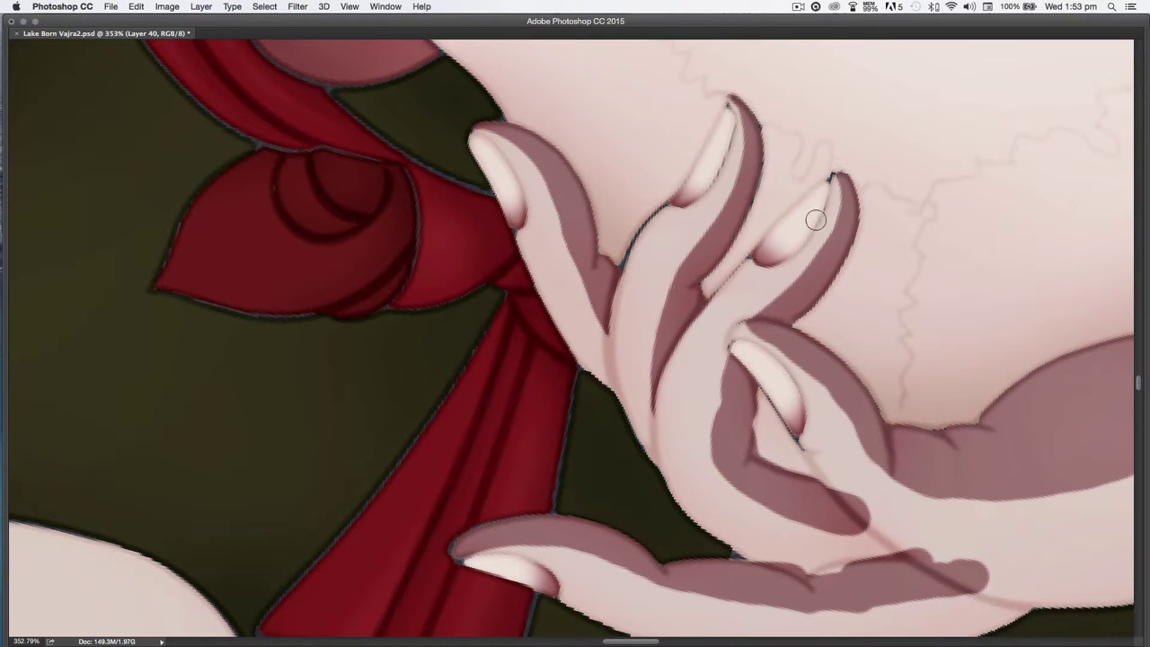
- Widen and smooth the shading on the bent finger behind the thumbnail, trim it at the thumb's outline and fill its inner corner
key("]")
mouse_move(736, 366)
left_mouse_down()
mouse_move(719, 429)
mouse_move(726, 463)
left_mouse_up()
left_click_drag(851, 528, 873, 521)
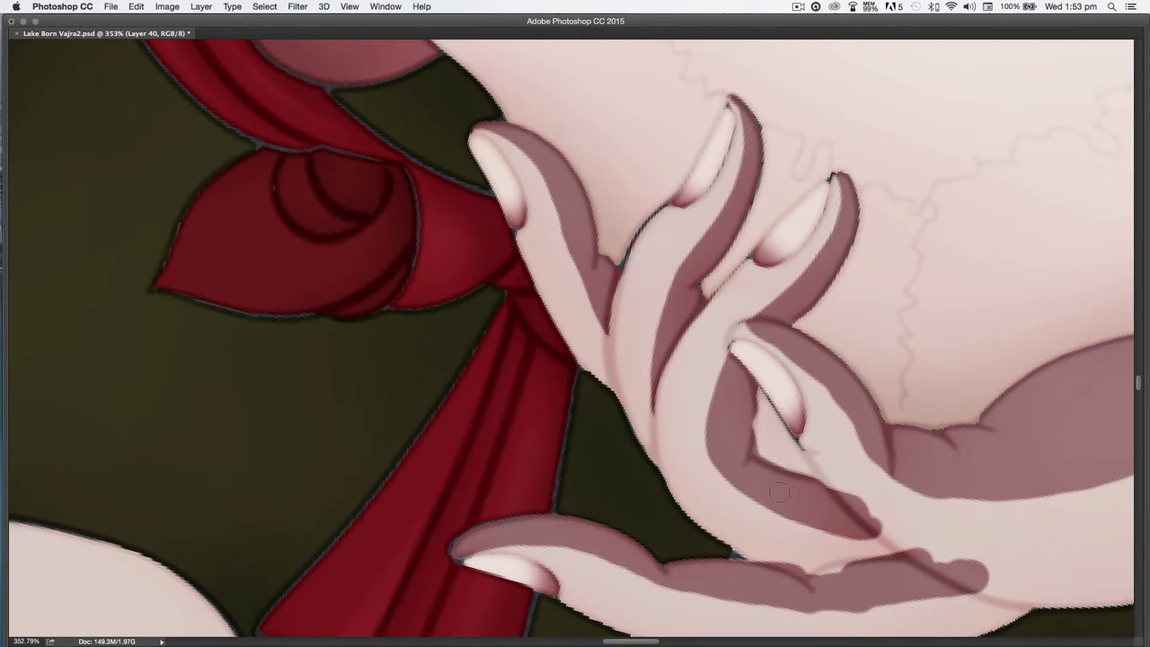
key("r")
mouse_move(649, 488)
left_mouse_down()
mouse_move(560, 462)
mouse_move(615, 420)
mouse_move(630, 239)
left_mouse_up()
mouse_move(746, 384)
left_mouse_down()
mouse_move(734, 458)
mouse_move(755, 475)
mouse_move(777, 546)
left_mouse_up()
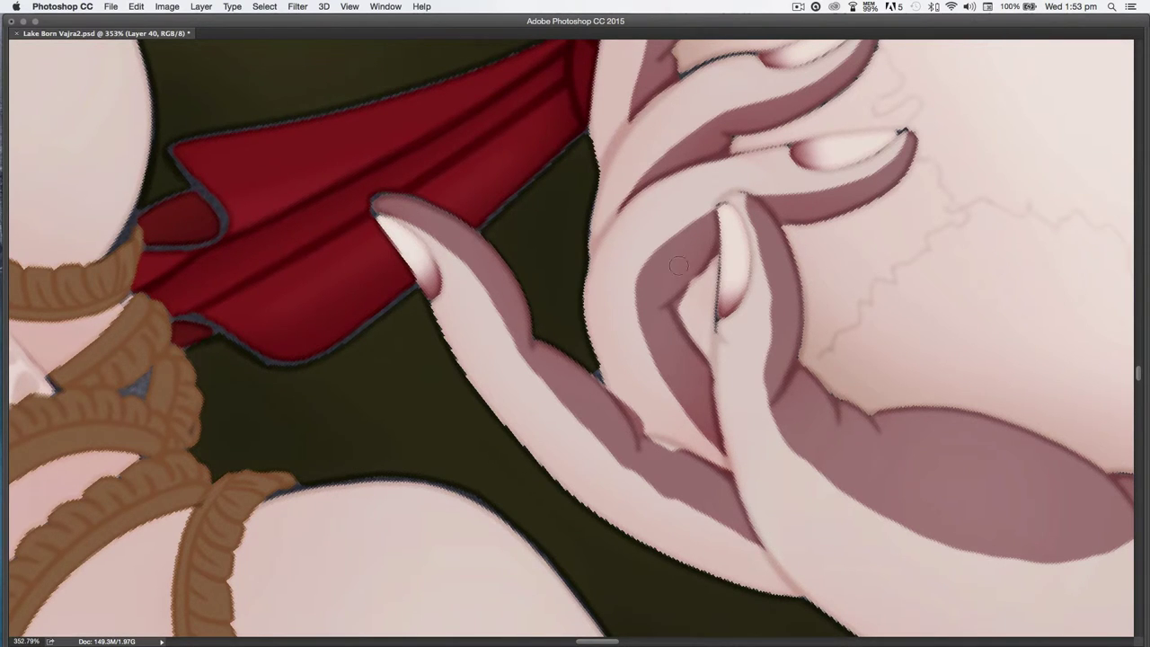
left_click_drag(700, 255, 678, 296)
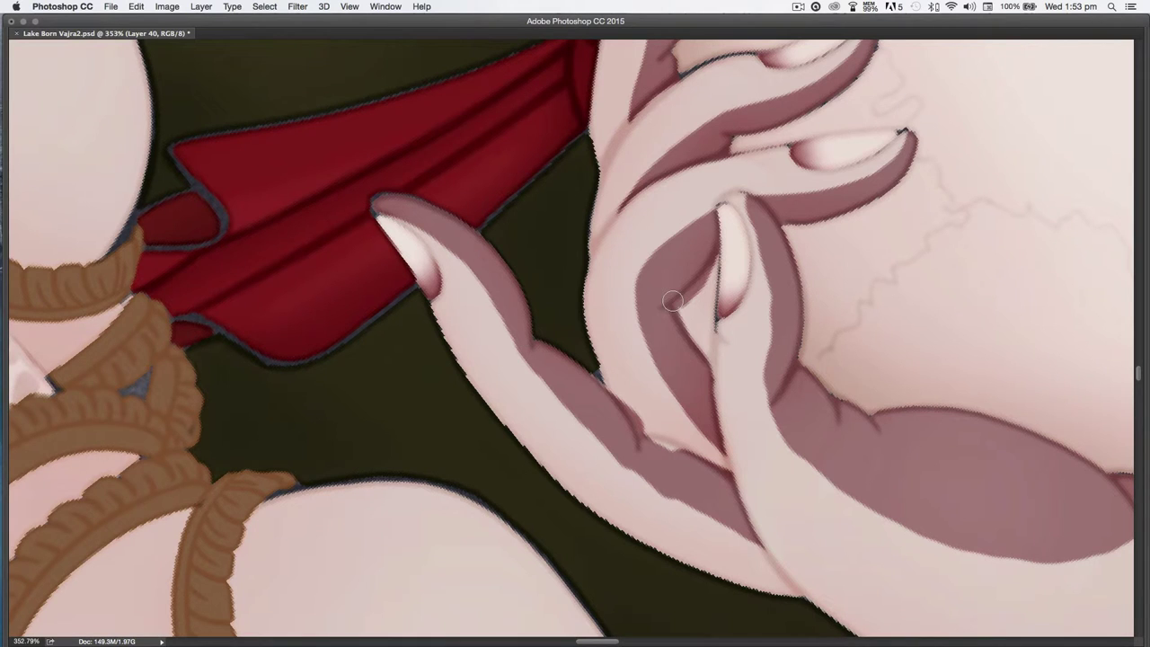
left_click_drag(688, 310, 711, 276)
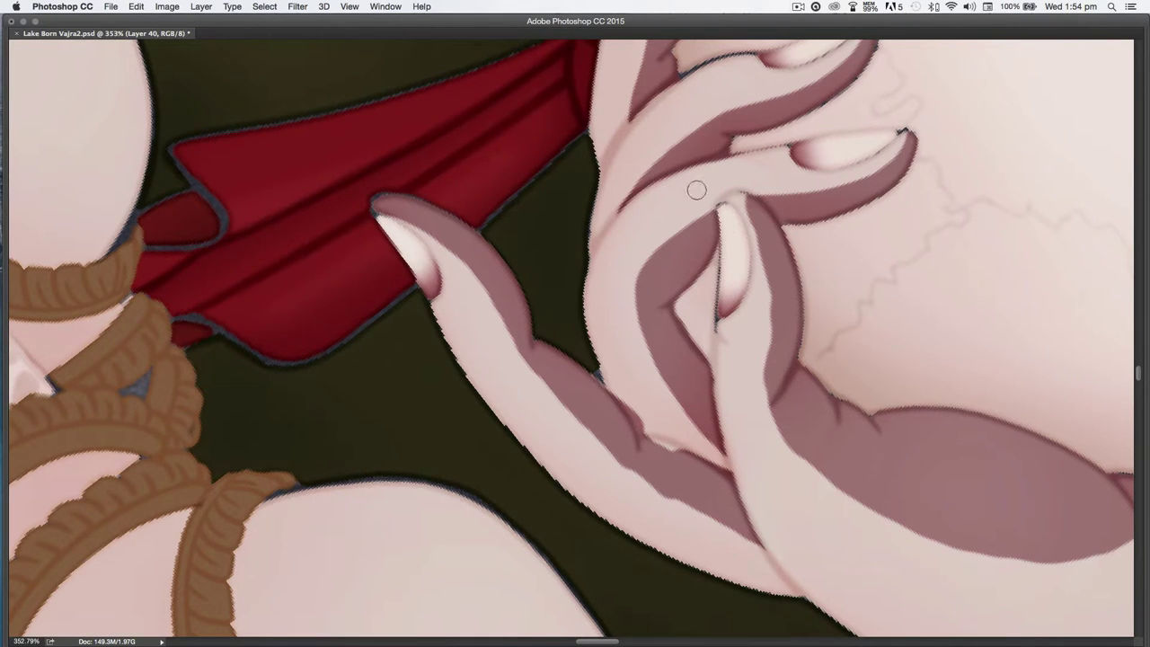
- Paint the thumb's shading around its tip, smooth the inner edge and erase the overspill on the neighbouring finger
left_click_drag(743, 187, 733, 185)
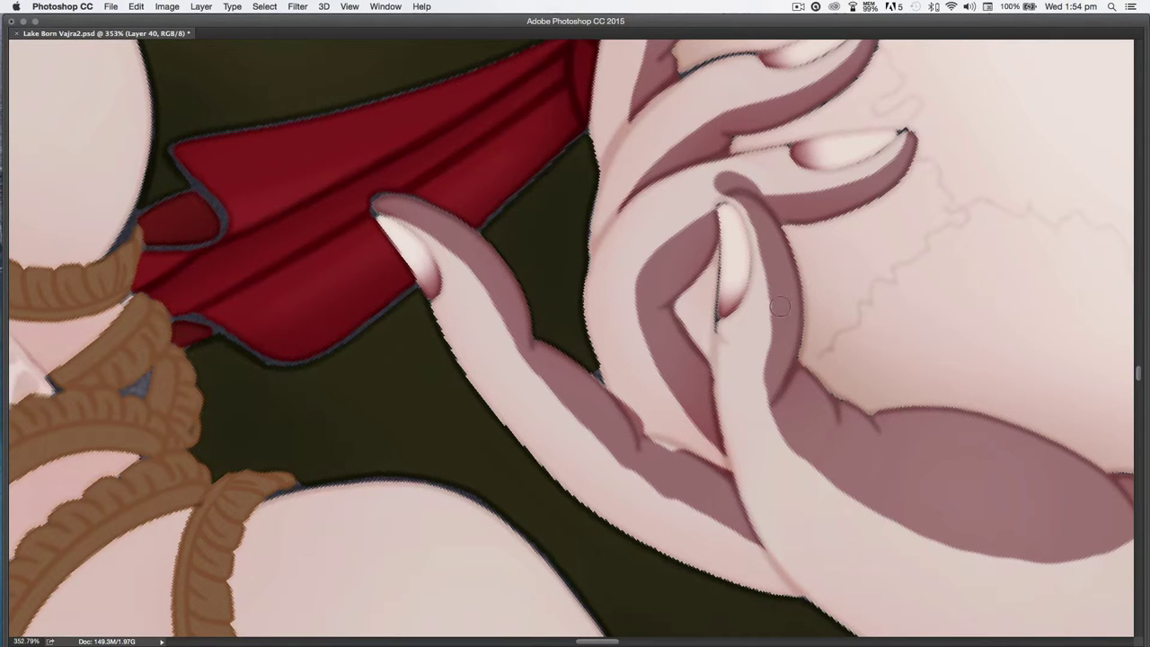
mouse_move(780, 314)
left_mouse_down()
mouse_move(772, 391)
mouse_move(824, 467)
left_mouse_up()
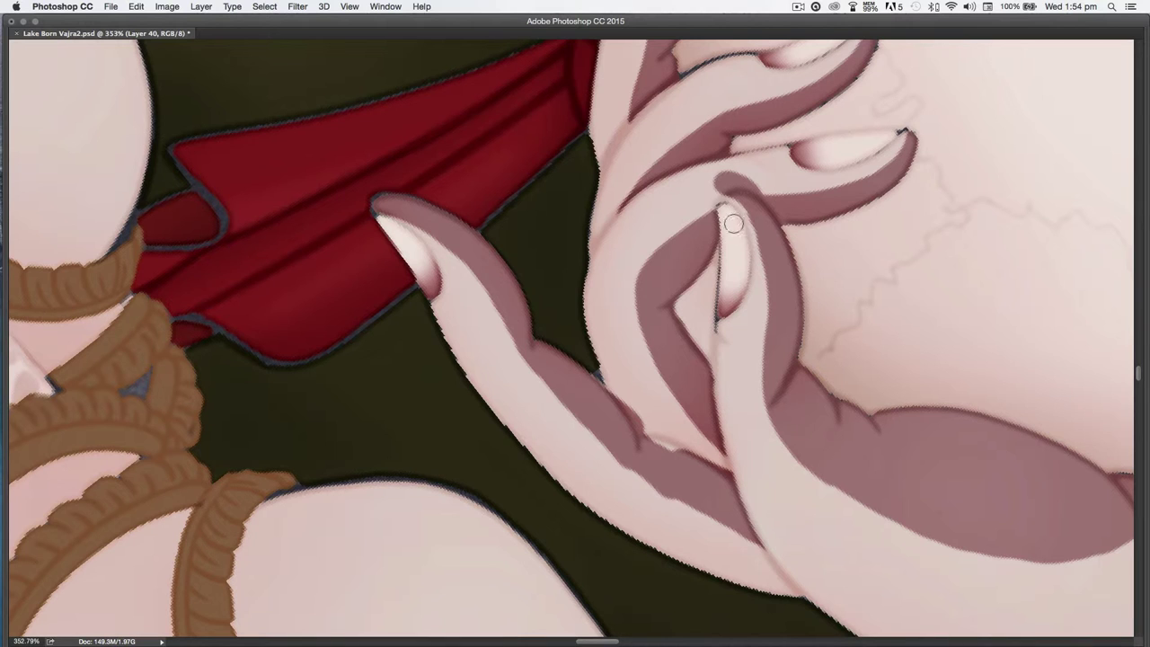
mouse_move(728, 205)
left_mouse_down()
mouse_move(758, 267)
mouse_move(758, 327)
left_mouse_up()
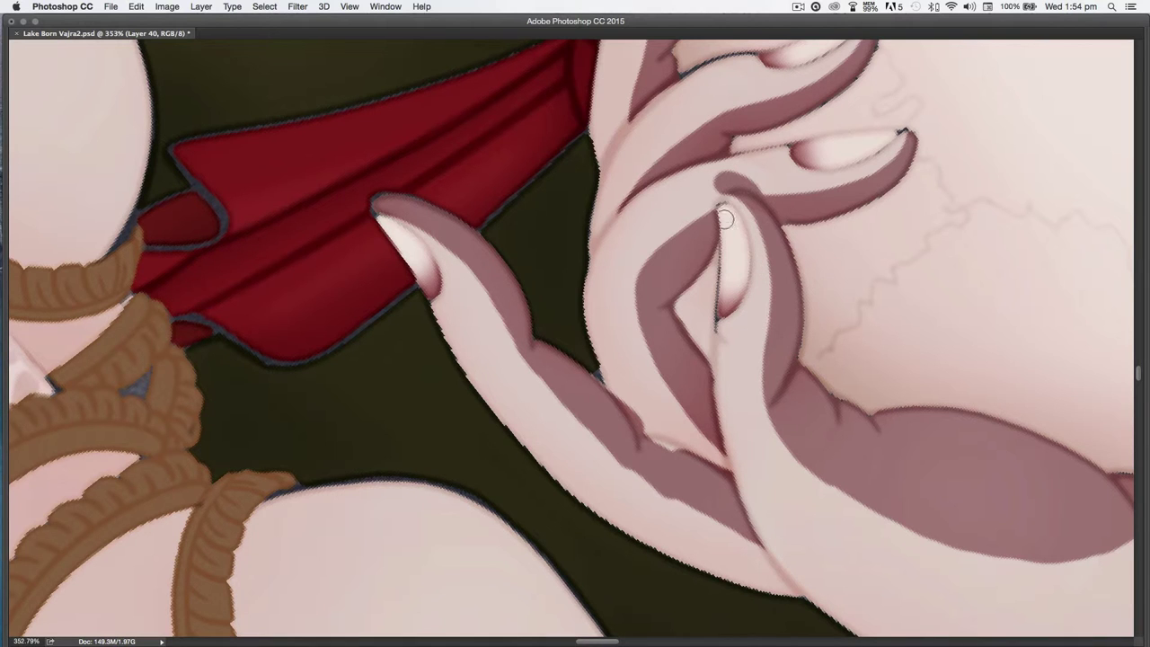
left_click_drag(764, 185, 721, 187)
key("r")
mouse_move(568, 337)
left_mouse_down()
mouse_move(553, 244)
mouse_move(537, 243)
left_mouse_up()
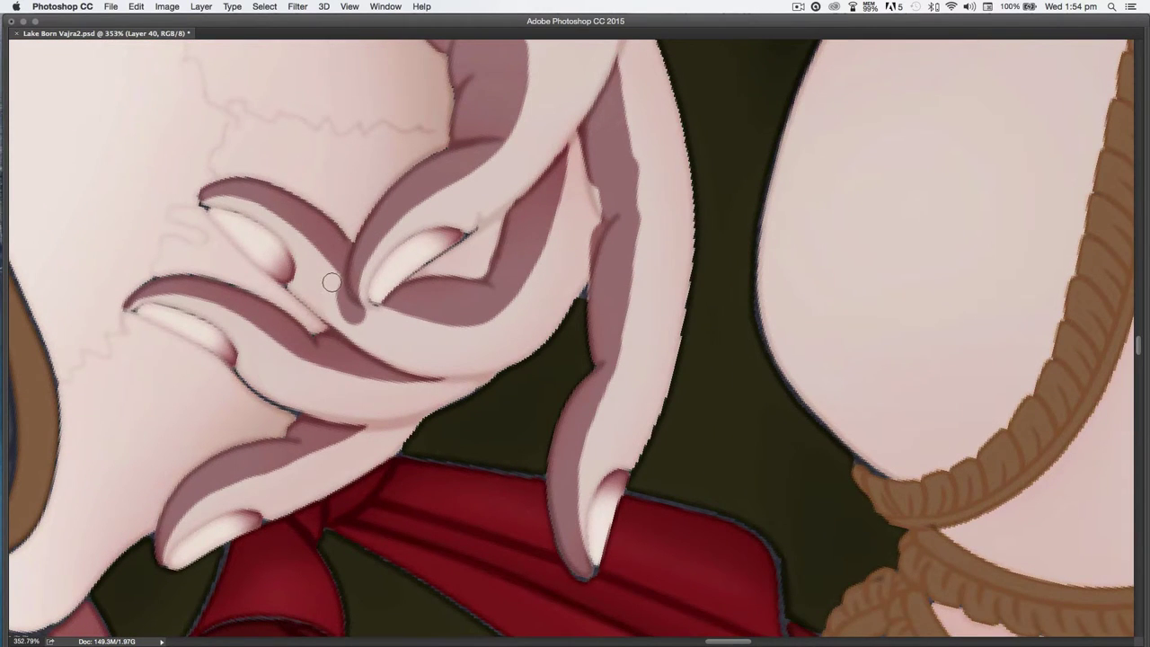
mouse_move(332, 284)
left_mouse_down()
mouse_move(347, 313)
mouse_move(367, 322)
left_mouse_up()
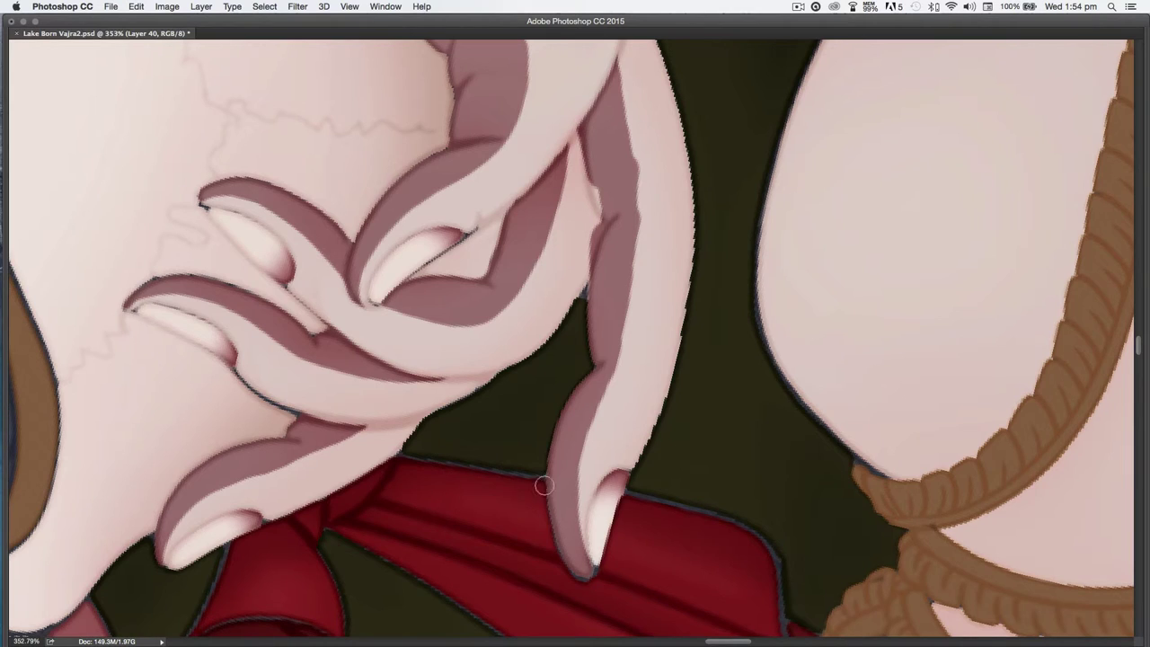
- Smooth the shading along the skull cup hand's outstretched finger and erase the part that overlaps the thumb's outline
key("r")
left_click_drag(700, 507, 629, 117)
key("space")
left_click_drag(703, 547, 704, 431)
left_click_drag(538, 499, 739, 499)
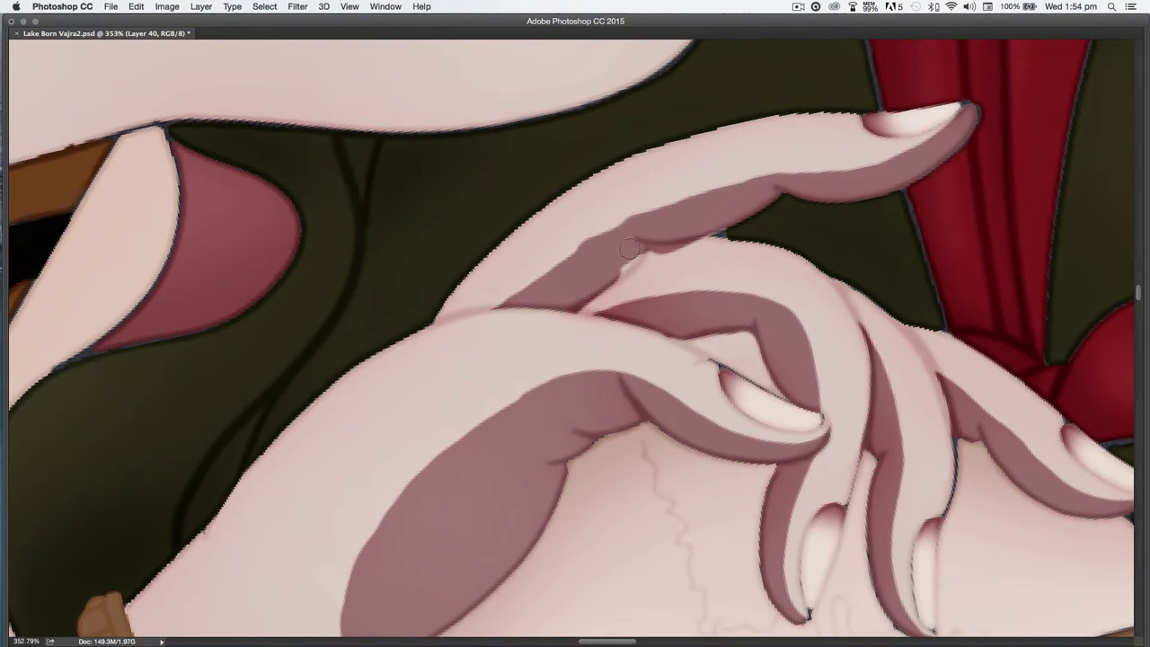
key("r")
mouse_move(509, 238)
left_mouse_down()
mouse_move(535, 270)
mouse_move(561, 262)
left_mouse_up()
mouse_move(688, 344)
left_mouse_down()
mouse_move(771, 433)
mouse_move(842, 578)
left_mouse_up()
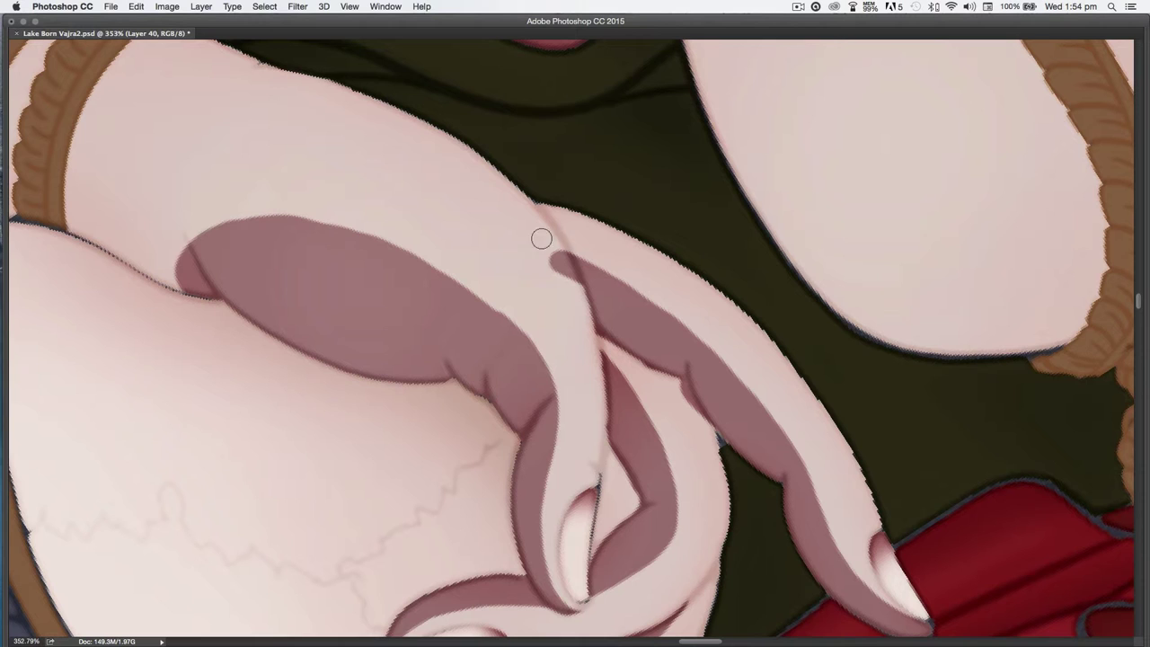
mouse_move(552, 284)
left_mouse_down()
mouse_move(550, 249)
mouse_move(588, 335)
left_mouse_up()
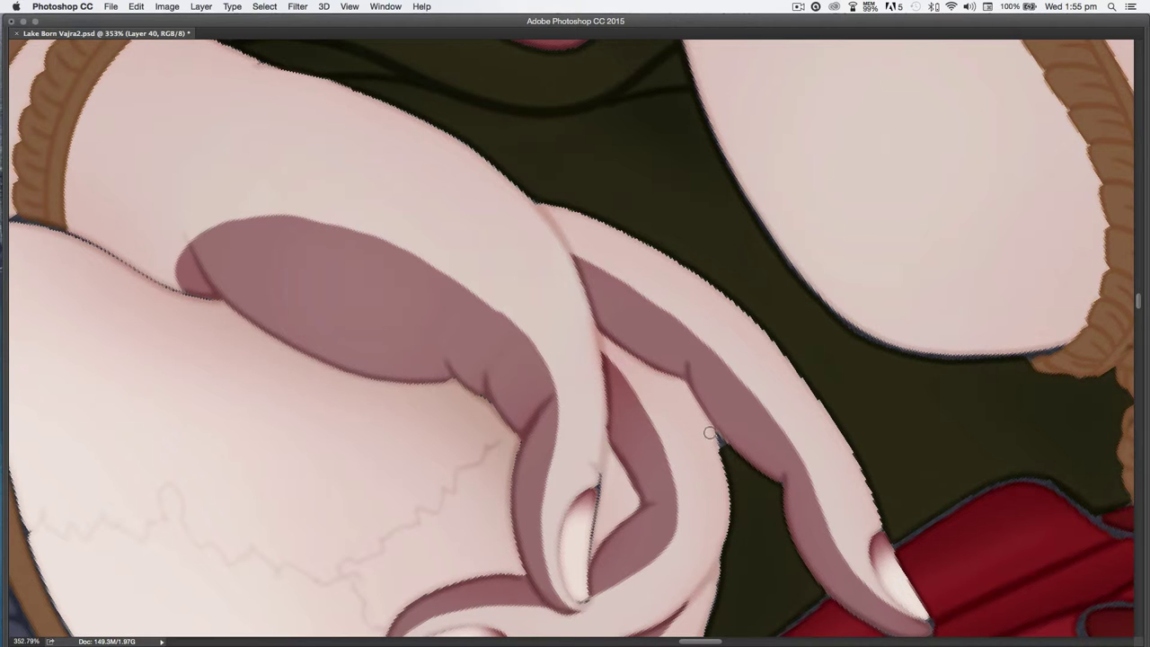
- Refine the inner shading edges on the outstretched finger and on the finger beside the ribbon knot
key("r")
left_click_drag(750, 439, 416, 312)
left_click_drag(392, 421, 636, 403)
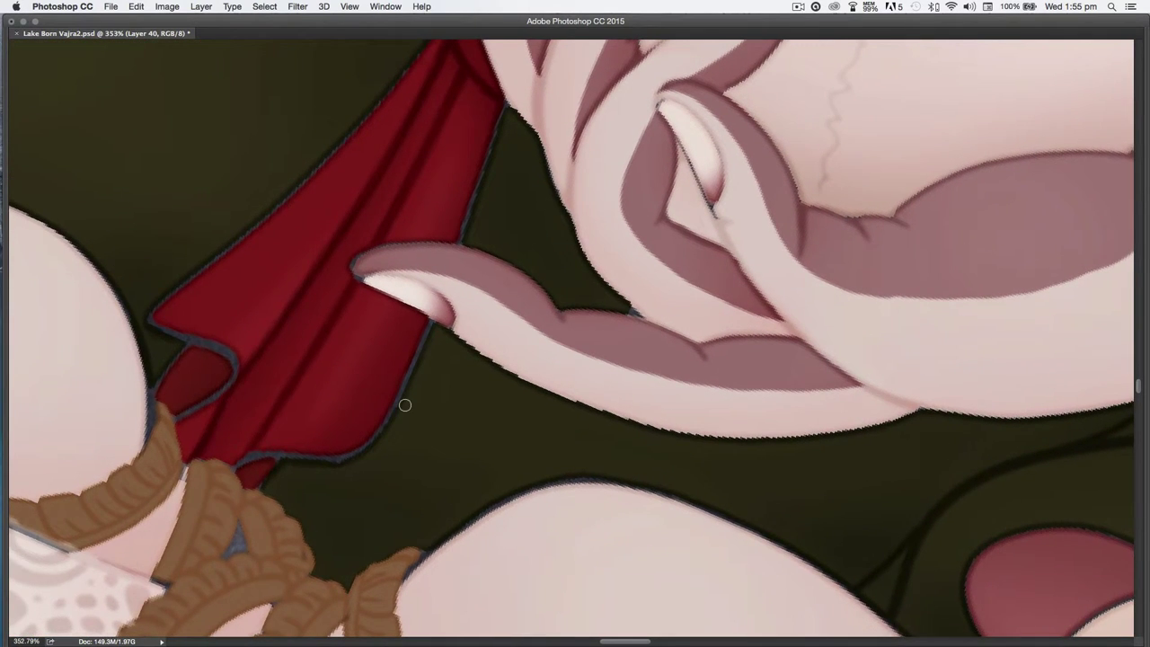
left_click_drag(378, 290, 403, 282)
left_click_drag(472, 452, 530, 643)
left_click_drag(554, 192, 563, 278)
left_click_drag(554, 224, 581, 327)
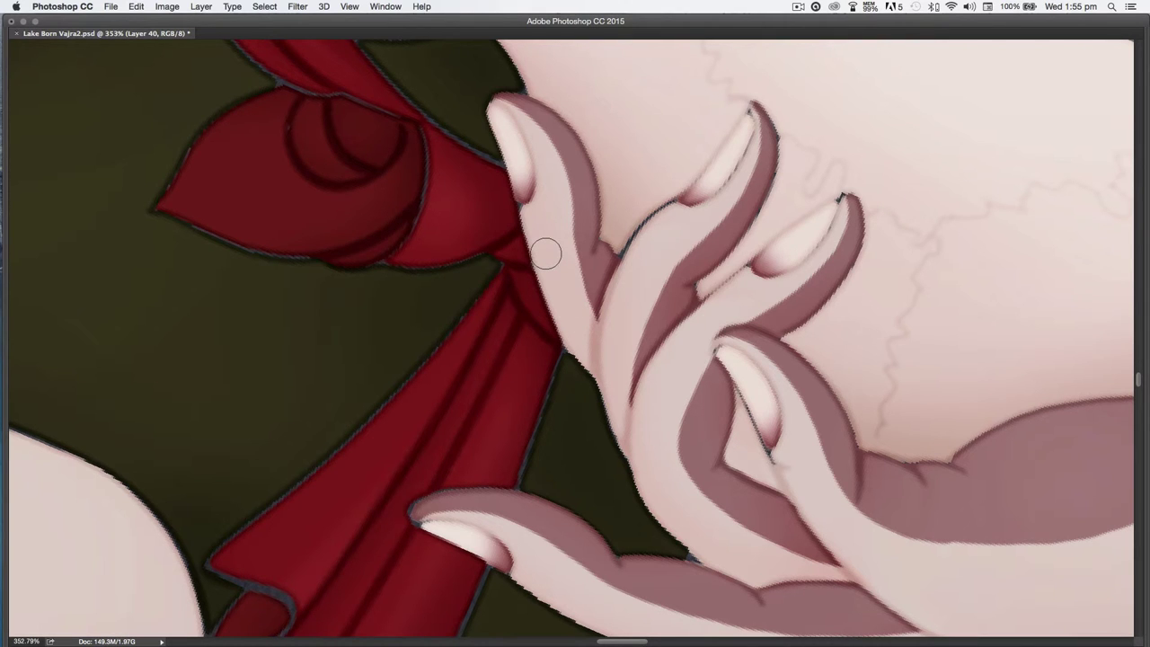
- Smooth the long curved edge of the palm shading from the wrist to the thumb and save the document
key("space")
left_click_drag(870, 441, 662, 379)
key("r")
mouse_move(884, 512)
left_mouse_down()
mouse_move(753, 183)
mouse_move(513, 221)
left_mouse_up()
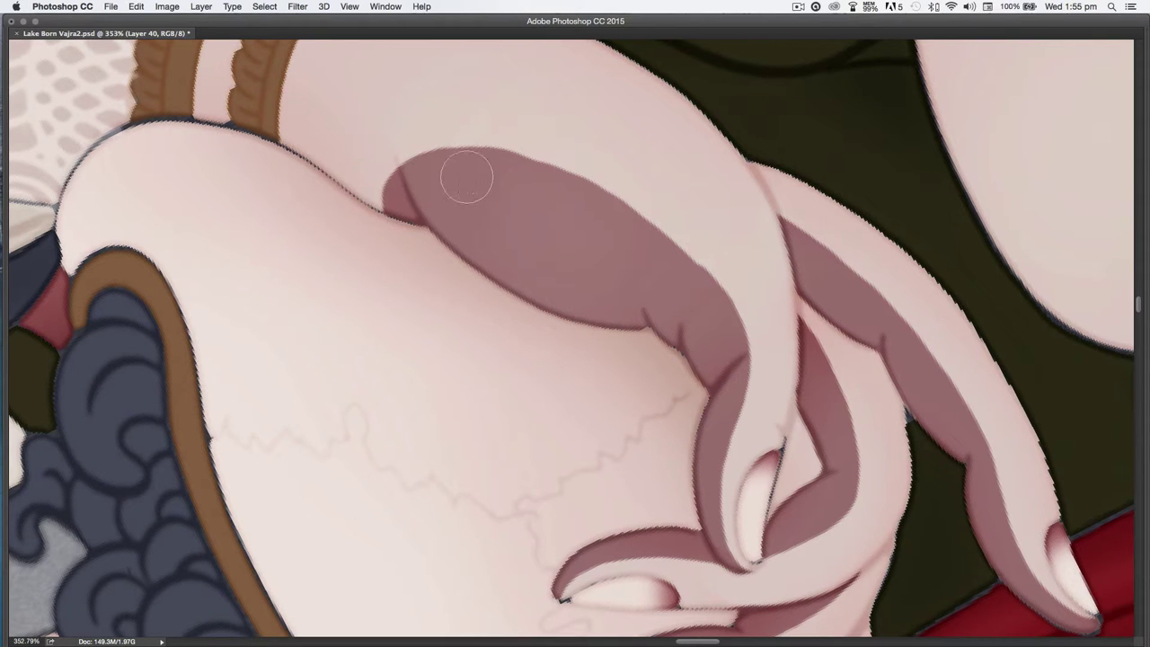
mouse_move(440, 177)
left_mouse_down()
mouse_move(494, 172)
mouse_move(588, 206)
mouse_move(715, 321)
left_mouse_up()
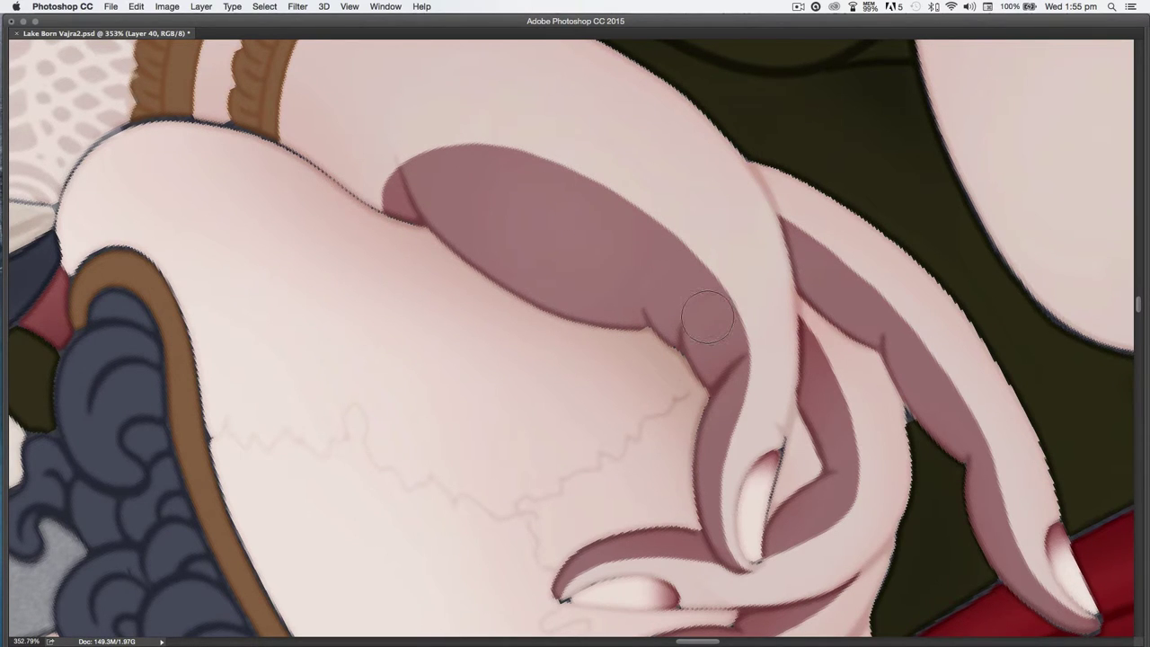
key("cmd+s")
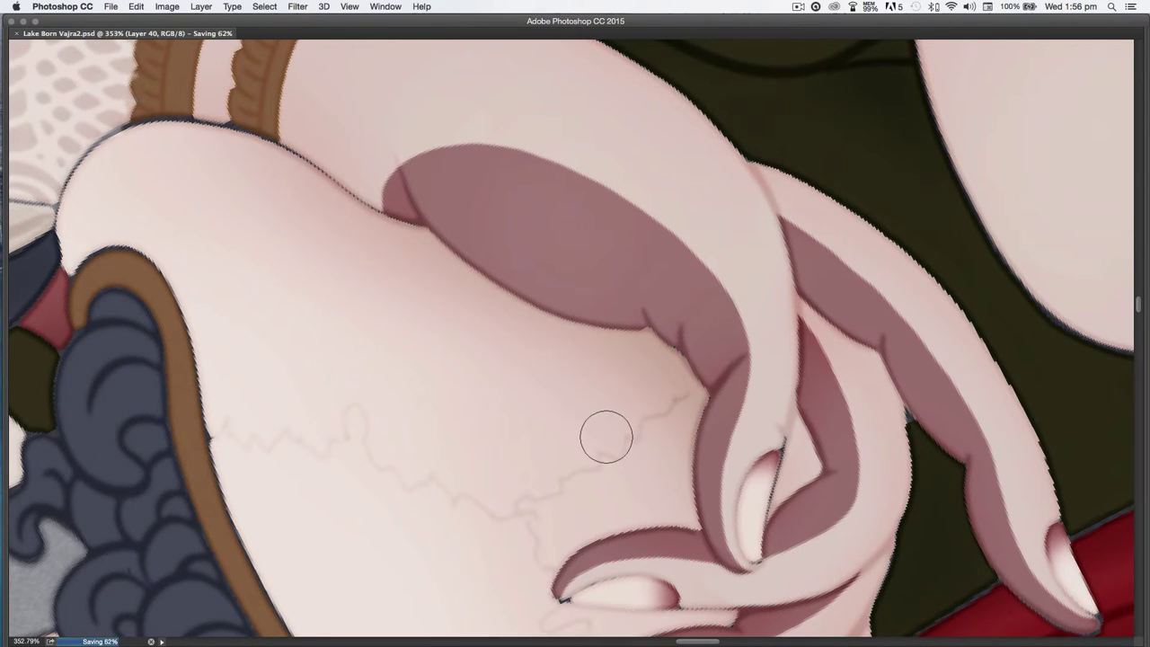
- Block in shading on the heel of the upturned foot beside the skull cup hand
key("r")
mouse_move(788, 499)
left_mouse_down()
mouse_move(732, 243)
mouse_move(468, 418)
left_mouse_up()
left_click_drag(536, 535, 631, 197)
left_click_drag(570, 509, 404, 226)
left_click_drag(465, 470, 404, 470)
left_click_drag(514, 485, 410, 462)
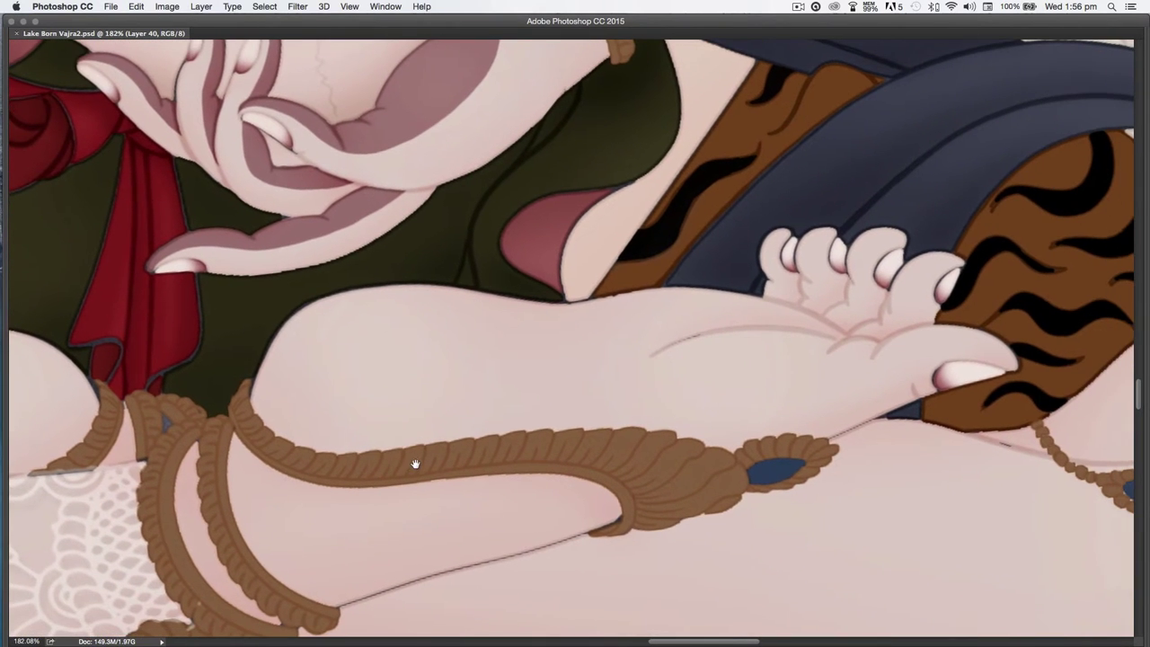
mouse_move(409, 321)
left_mouse_down()
mouse_move(457, 327)
mouse_move(404, 296)
mouse_move(288, 328)
mouse_move(475, 368)
mouse_move(620, 338)
left_mouse_up()
- Paint shading on each of the foot's small toes, under the big toe and across the sole to join the heel shading
mouse_move(795, 245)
left_mouse_down()
mouse_move(793, 301)
mouse_move(813, 278)
mouse_move(811, 246)
mouse_move(834, 274)
mouse_move(833, 256)
mouse_move(844, 297)
mouse_move(832, 326)
mouse_move(837, 315)
left_mouse_up()
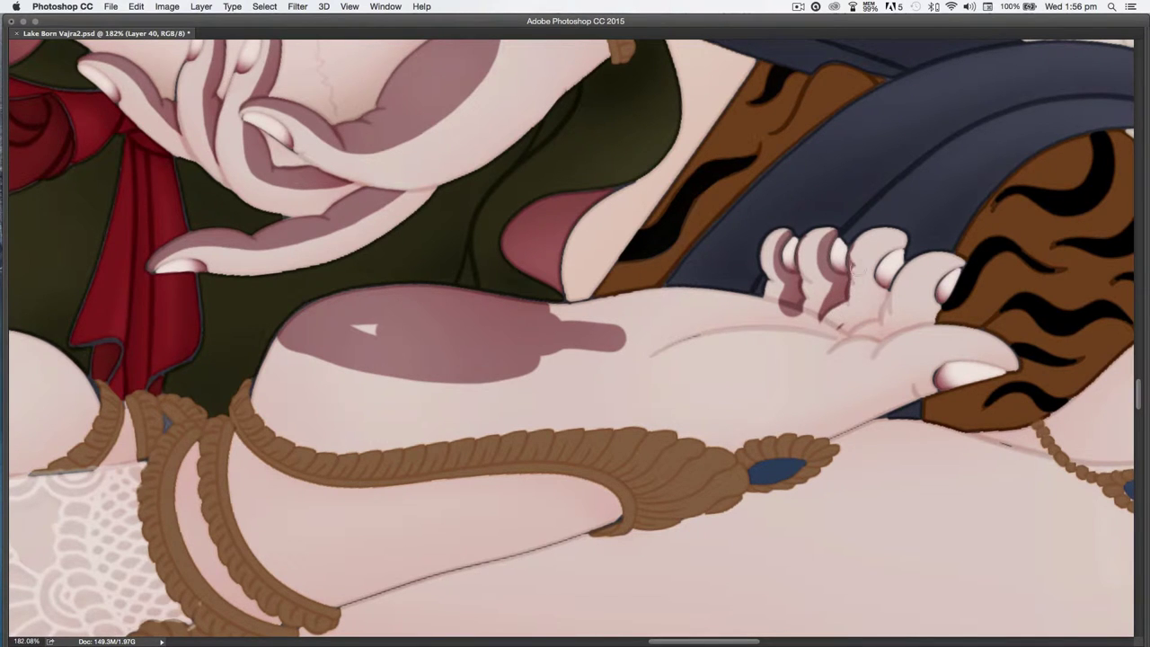
mouse_move(894, 260)
left_mouse_down()
mouse_move(852, 331)
mouse_move(894, 258)
mouse_move(860, 345)
mouse_move(915, 271)
mouse_move(932, 289)
mouse_move(967, 276)
mouse_move(874, 353)
left_mouse_up()
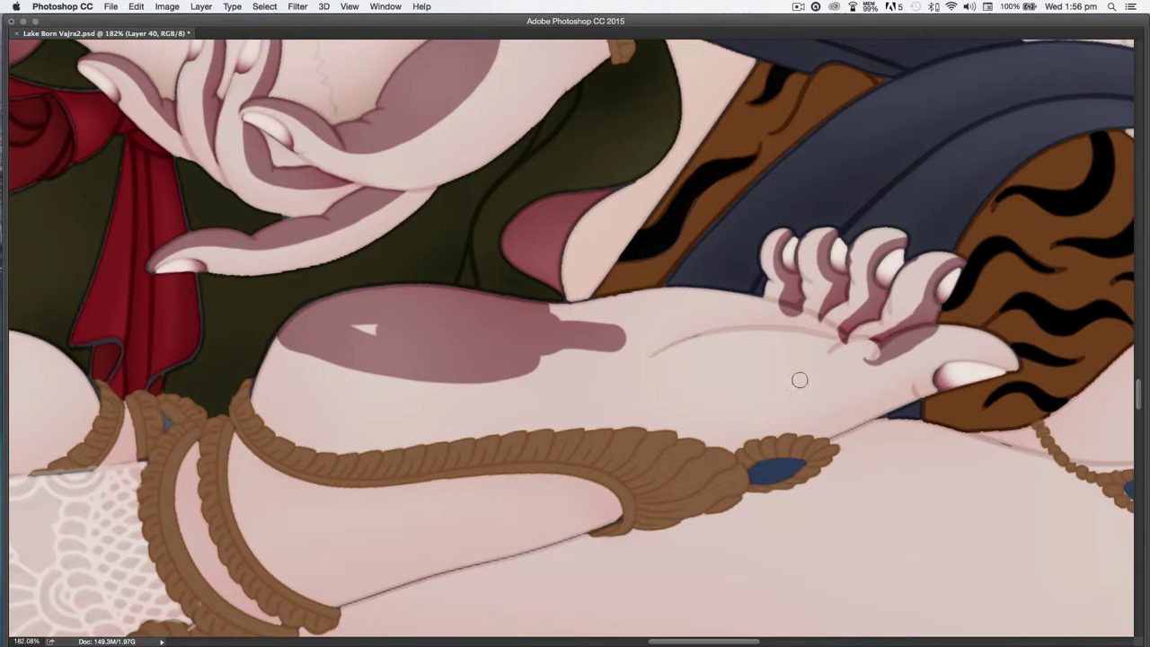
mouse_move(718, 342)
left_mouse_down()
mouse_move(590, 307)
mouse_move(724, 295)
mouse_move(877, 356)
mouse_move(942, 334)
mouse_move(1023, 354)
left_mouse_up()
mouse_move(452, 362)
left_mouse_down()
mouse_move(809, 360)
mouse_move(761, 369)
left_mouse_up()
- Smooth the edge of the foot's shading into one flowing curve from the big toe along the sole to the heel
key("r")
mouse_move(722, 500)
left_mouse_down()
mouse_move(524, 262)
mouse_move(504, 261)
left_mouse_up()
mouse_move(318, 247)
left_mouse_down()
mouse_move(511, 316)
mouse_move(661, 330)
mouse_move(775, 358)
mouse_move(840, 402)
left_mouse_up()
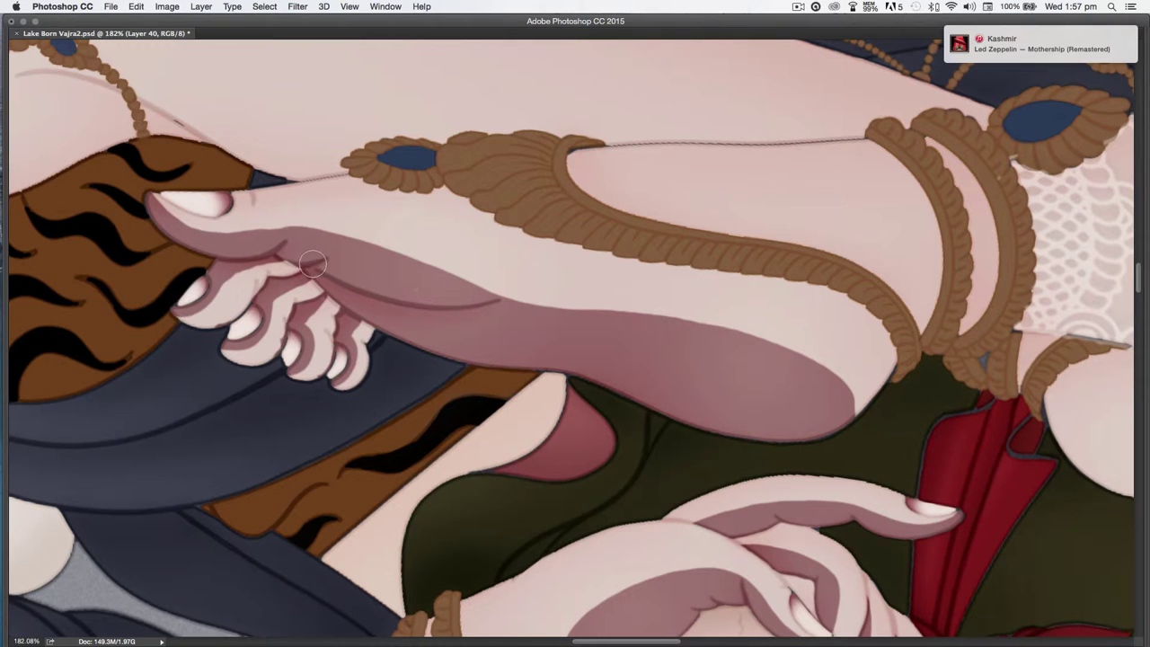
left_click_drag(333, 244, 511, 298)
mouse_move(328, 242)
left_mouse_down()
mouse_move(421, 259)
mouse_move(622, 334)
left_mouse_up()
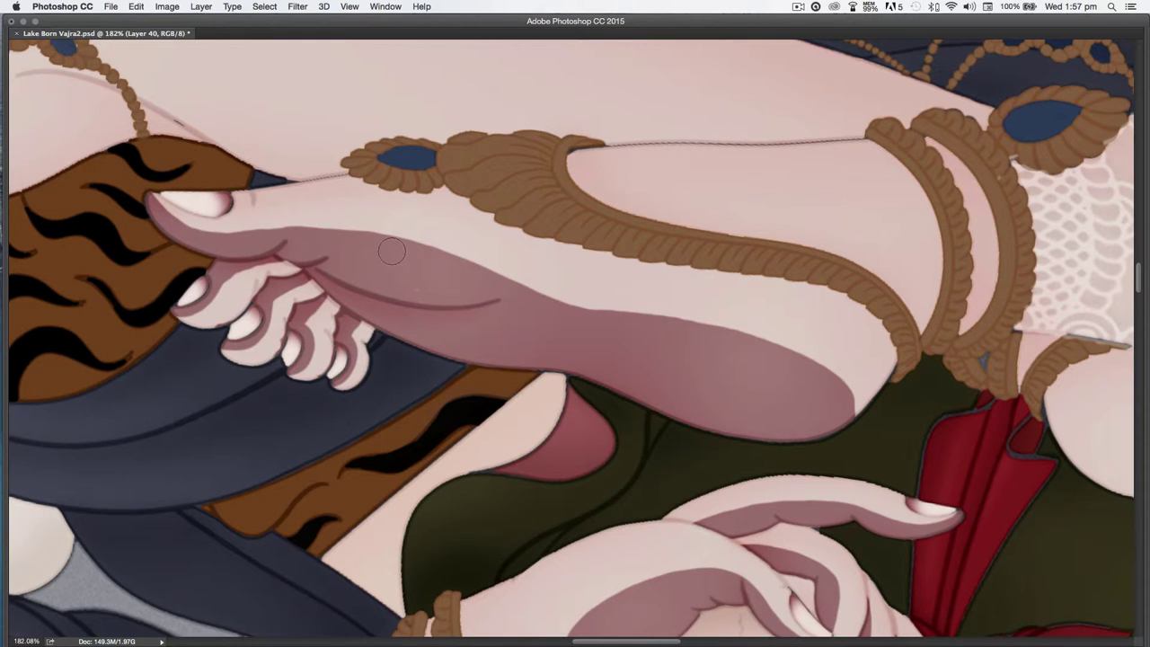
left_click_drag(399, 253, 602, 310)
mouse_move(408, 255)
left_mouse_down()
mouse_move(484, 271)
mouse_move(594, 319)
left_mouse_up()
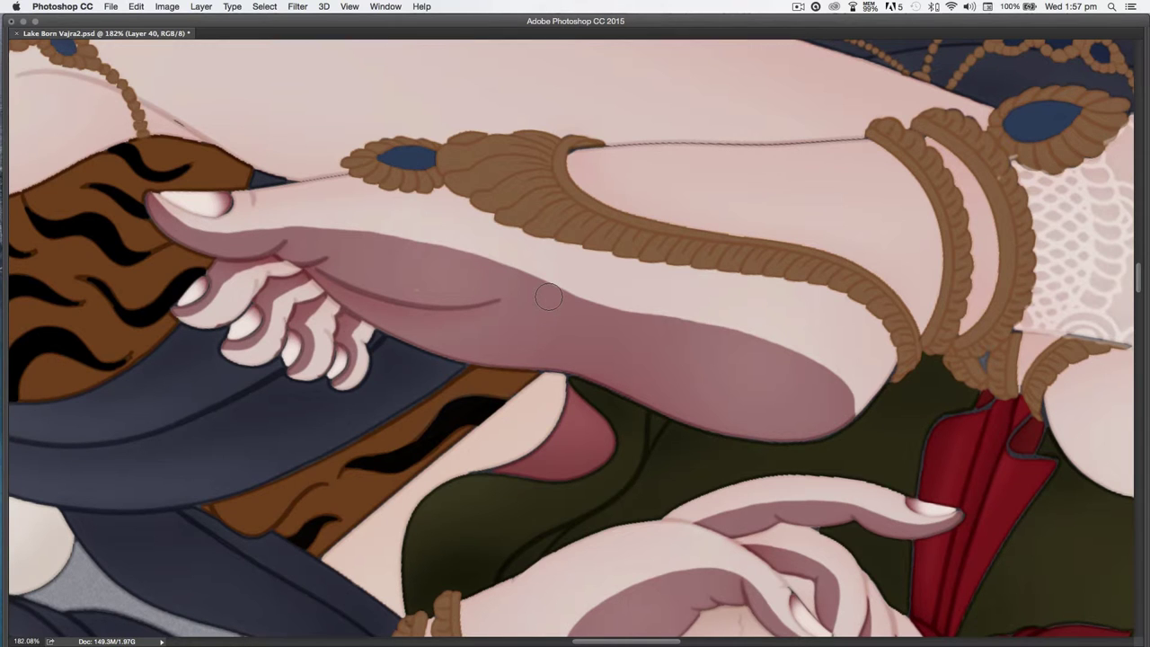
- Paint shading beside the nail and down the side of each small toe on the upturned foot behind the lace-patterned leg
key("r")
mouse_move(766, 397)
left_mouse_down()
mouse_move(888, 303)
mouse_move(359, 256)
mouse_move(357, 287)
mouse_move(508, 373)
left_mouse_up()
key("e")
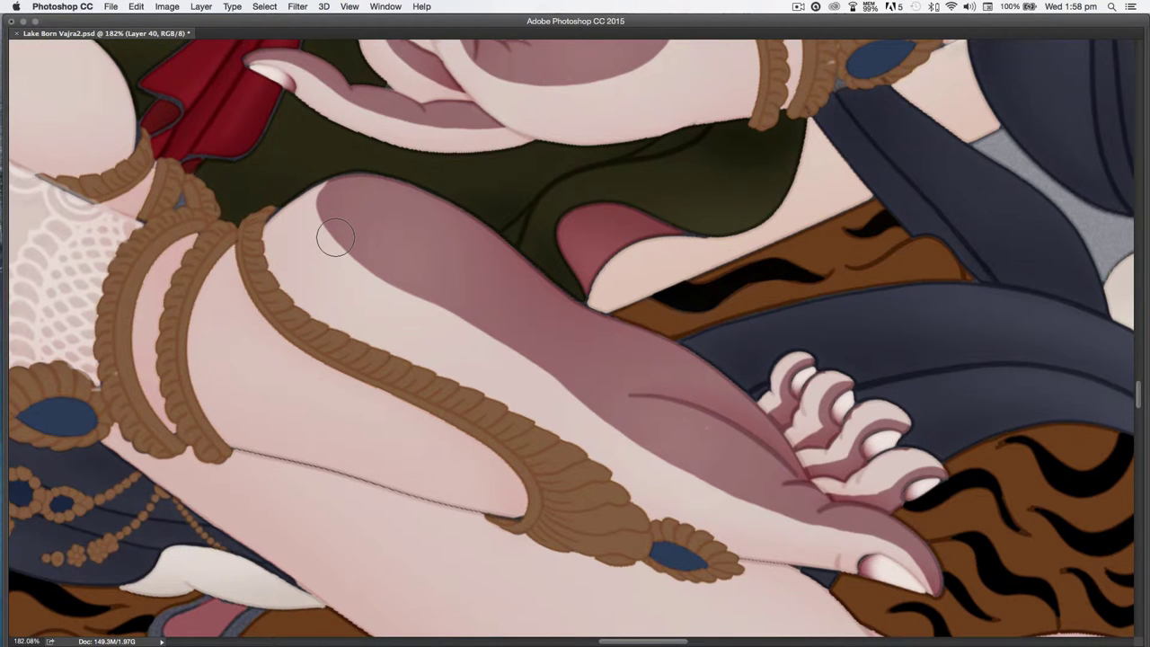
left_click_drag(467, 443, 862, 484)
left_click_drag(365, 312, 615, 493)
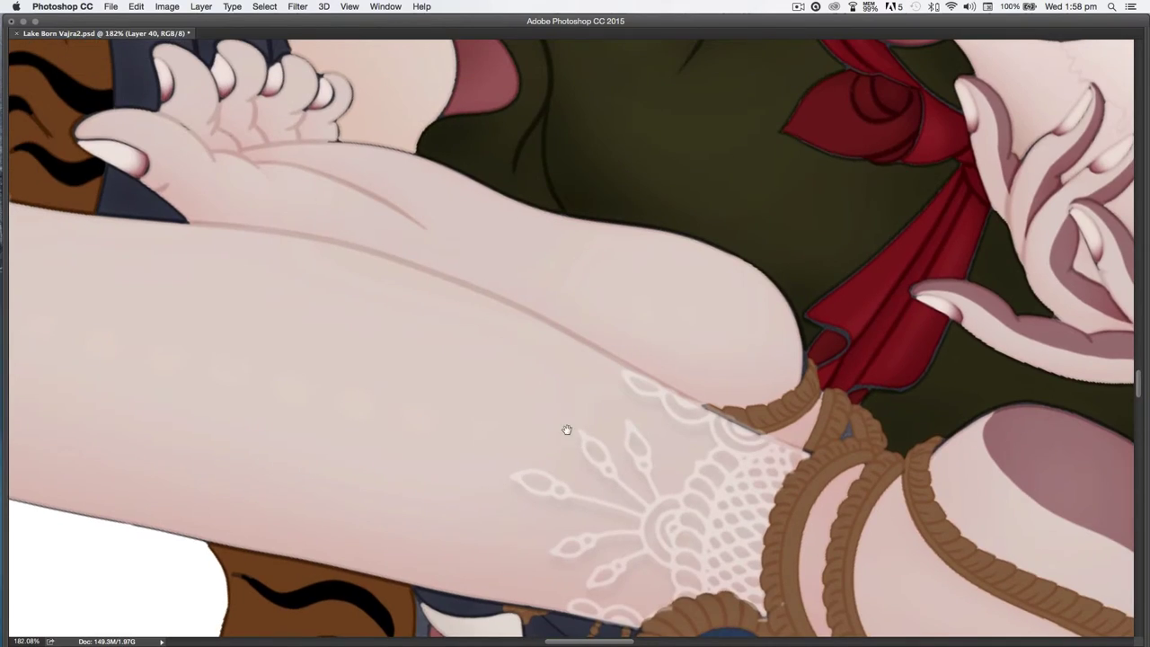
left_click_drag(569, 434, 578, 457)
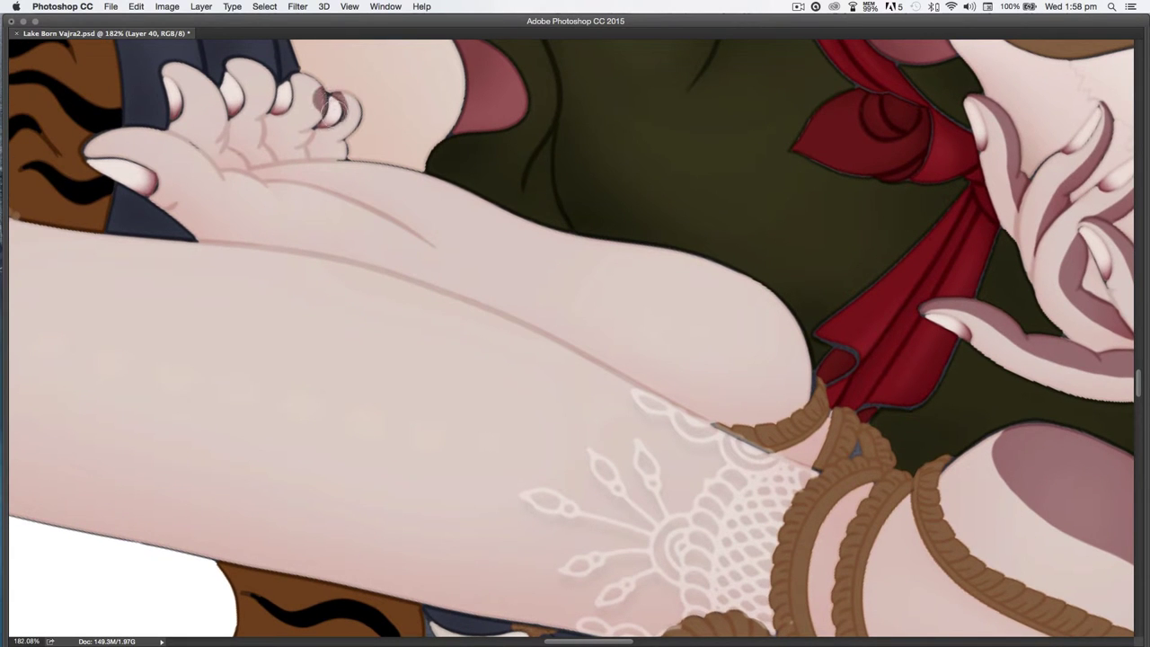
left_click_drag(306, 136, 305, 152)
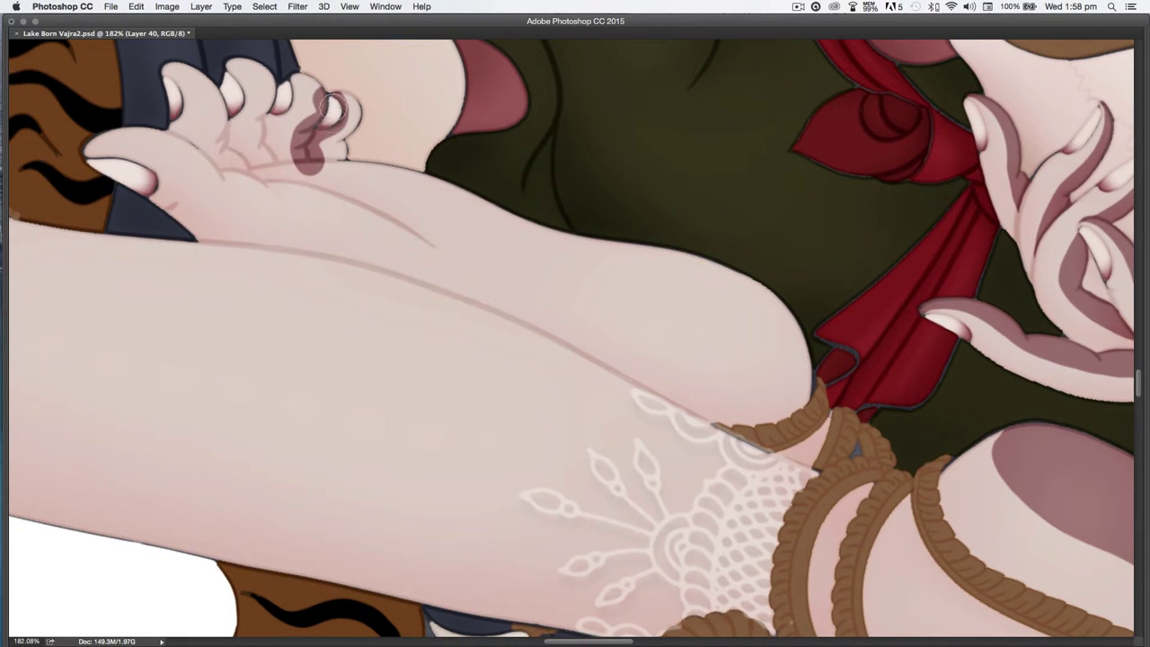
mouse_move(333, 110)
left_mouse_down()
mouse_move(254, 65)
mouse_move(298, 104)
mouse_move(304, 93)
mouse_move(284, 155)
left_mouse_up()
key("b")
left_click_drag(288, 76, 275, 171)
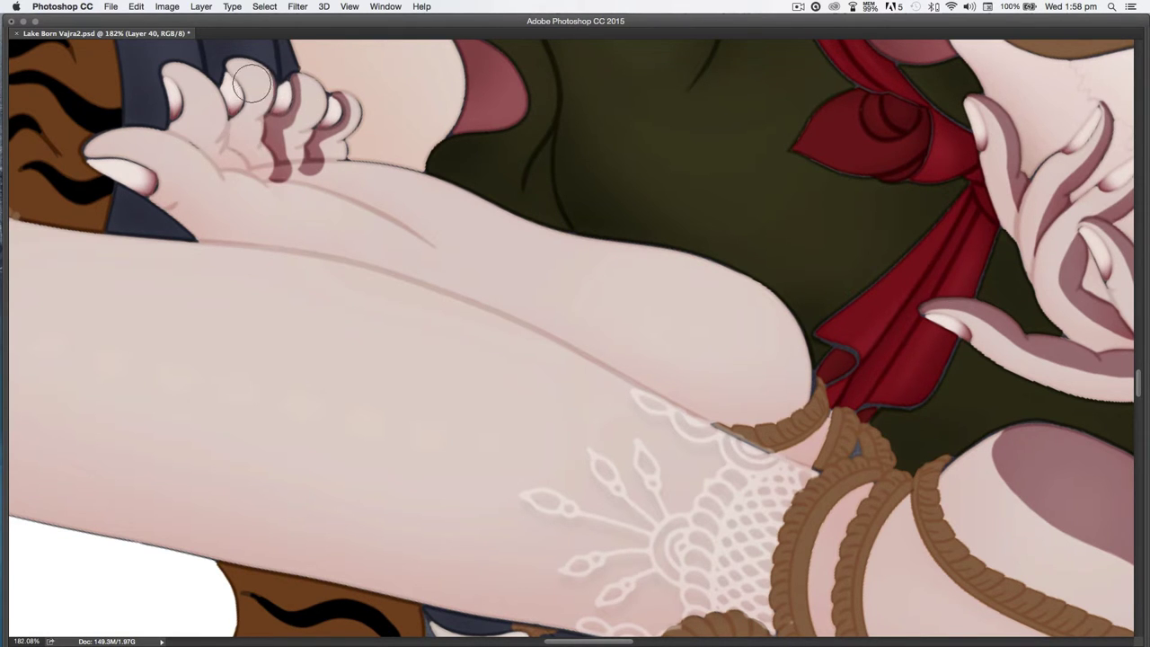
mouse_move(227, 72)
left_mouse_down()
mouse_move(239, 166)
mouse_move(219, 167)
mouse_move(230, 173)
mouse_move(201, 128)
left_mouse_up()
key("b")
mouse_move(159, 79)
left_mouse_down()
mouse_move(181, 109)
mouse_move(181, 141)
mouse_move(238, 193)
left_mouse_up()
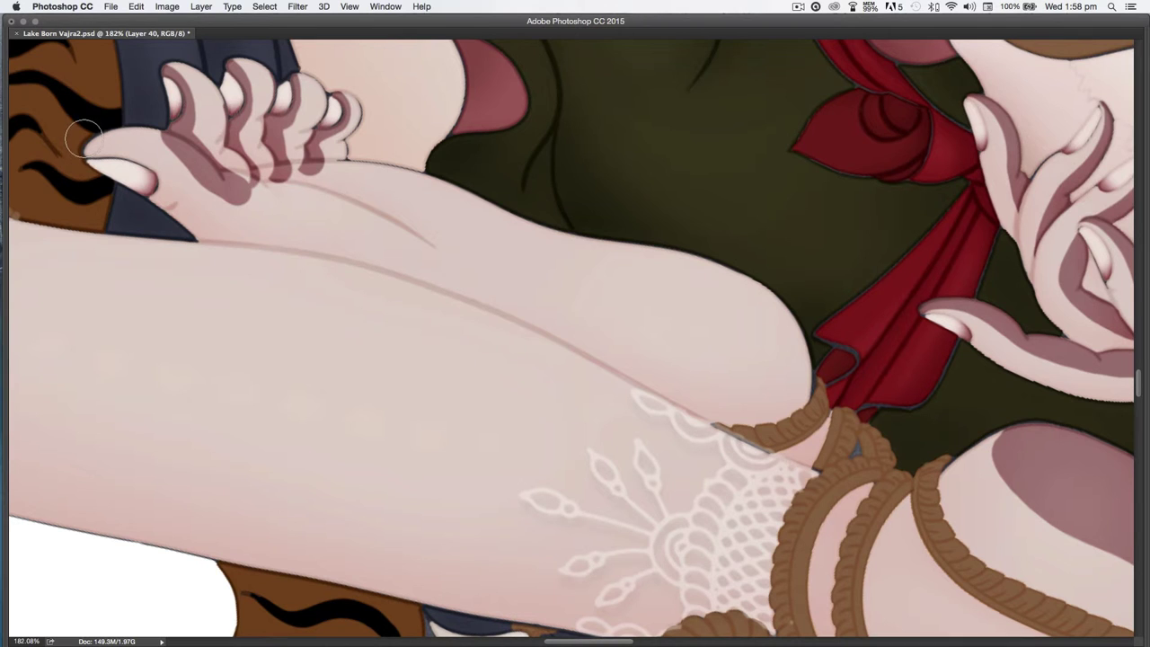
- Block in shading along the big toe and across the sole to the heel of the foot behind the lace-patterned leg
mouse_move(80, 137)
left_mouse_down()
mouse_move(171, 149)
mouse_move(252, 202)
mouse_move(783, 364)
mouse_move(782, 321)
mouse_move(552, 240)
left_mouse_up()
mouse_move(315, 176)
left_mouse_down()
mouse_move(513, 218)
mouse_move(239, 183)
mouse_move(319, 171)
mouse_move(222, 183)
mouse_move(569, 269)
mouse_move(685, 343)
mouse_move(759, 335)
mouse_move(639, 300)
mouse_move(684, 283)
left_mouse_up()
key("Escape")
left_click_drag(584, 458, 495, 468)
left_click_drag(552, 526, 530, 512)
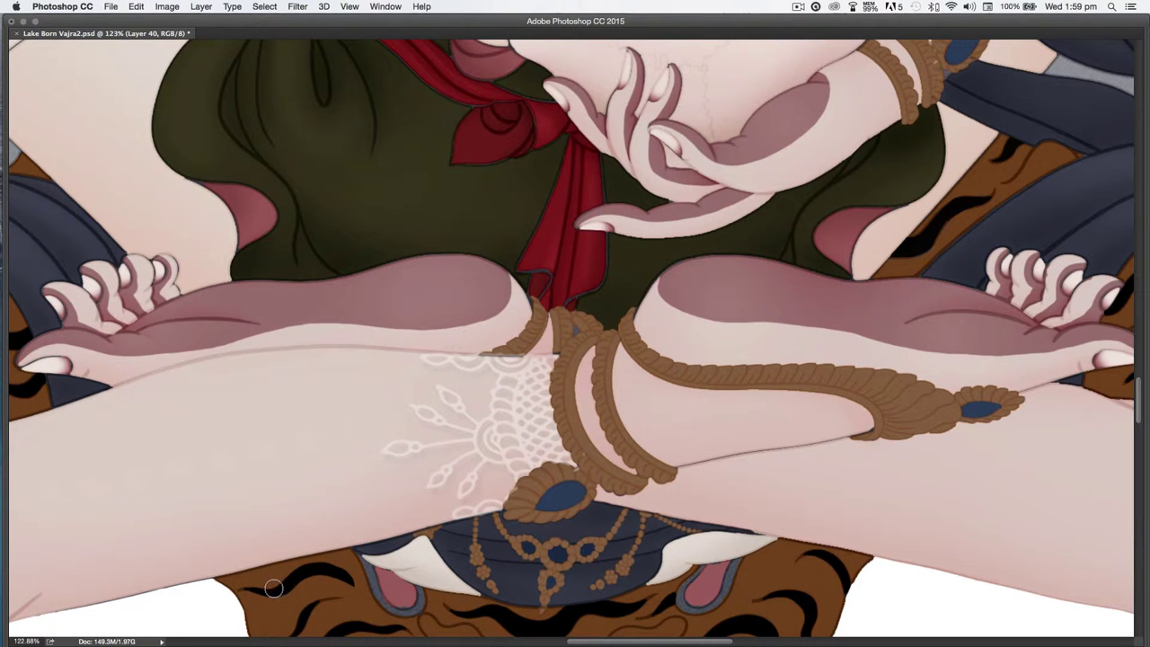
- Smooth the edge of the sole and heel shading on the foot behind the lace-patterned leg
left_click_drag(227, 380, 290, 401)
key("r")
left_click_drag(539, 476, 638, 229)
left_click_drag(688, 464, 300, 219)
mouse_move(162, 183)
left_mouse_down()
mouse_move(219, 213)
mouse_move(368, 244)
mouse_move(633, 272)
mouse_move(782, 333)
mouse_move(832, 368)
left_mouse_up()
left_click_drag(319, 291, 549, 378)
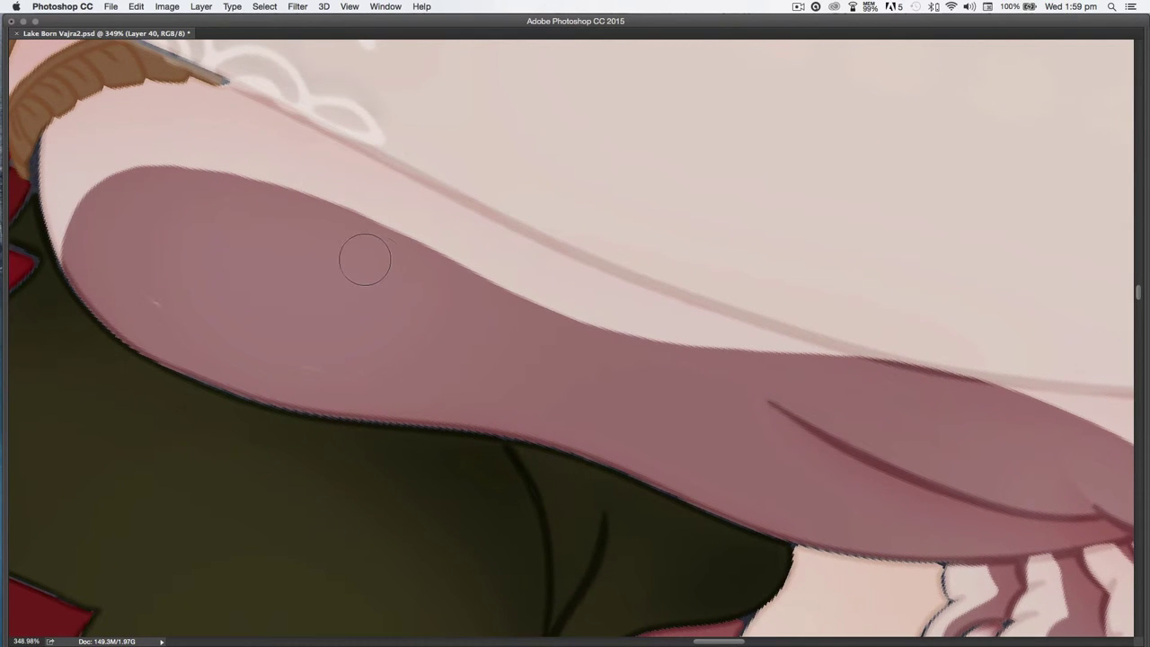
mouse_move(366, 257)
left_mouse_down()
mouse_move(729, 372)
mouse_move(874, 396)
left_mouse_up()
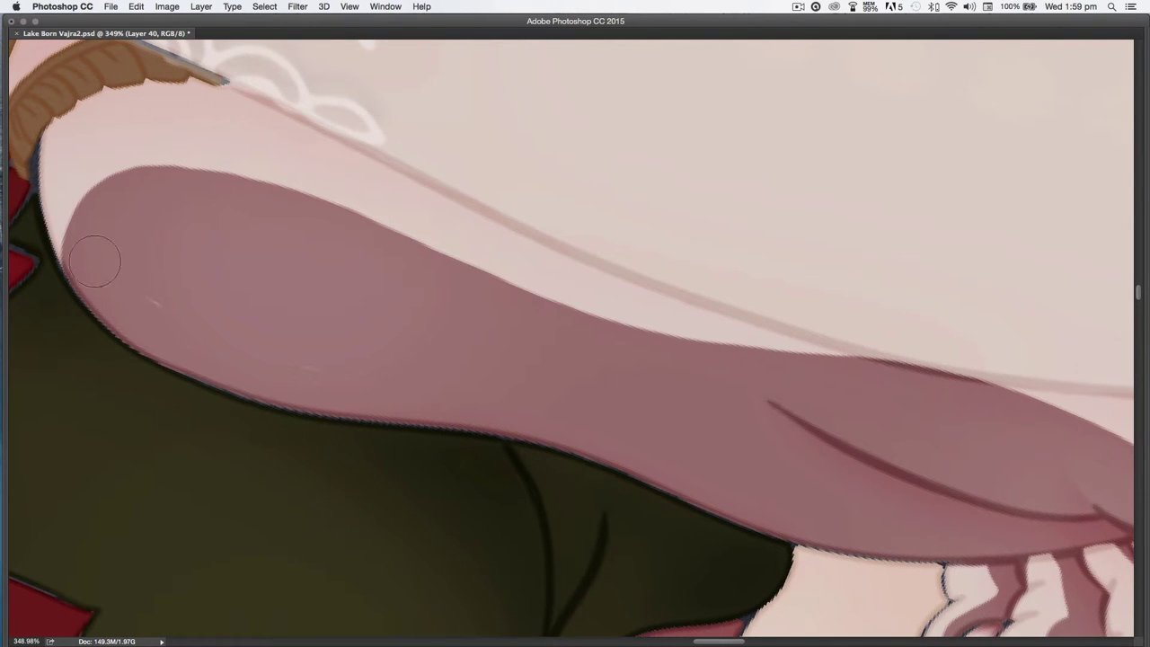
left_click_drag(120, 210, 219, 201)
key("Escape")
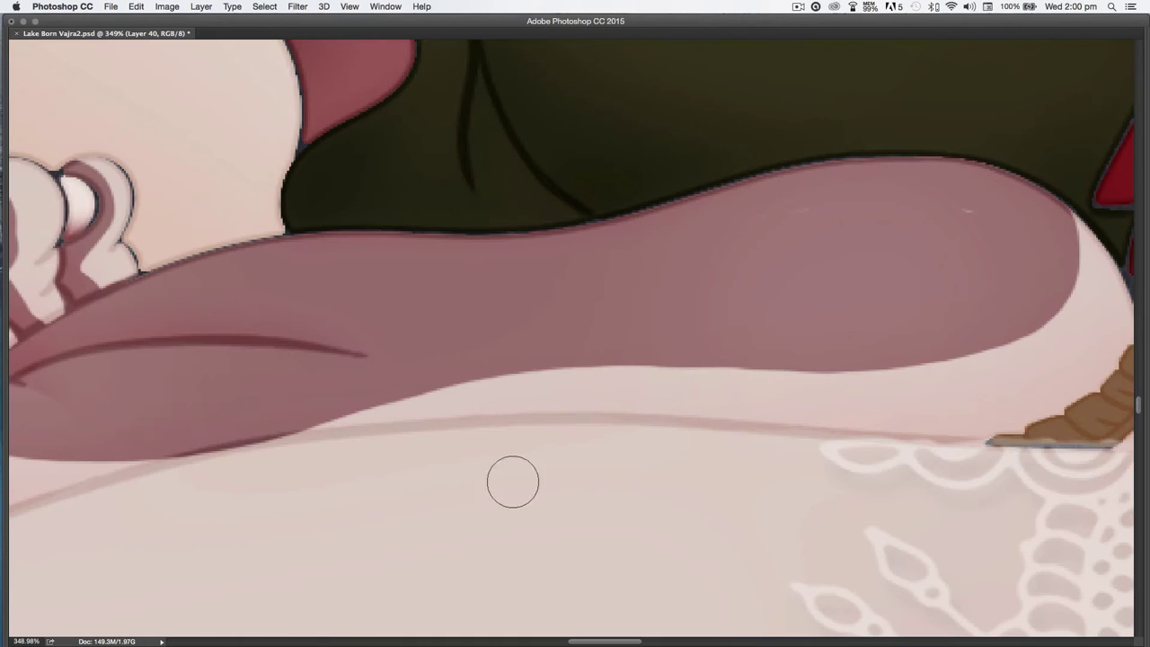
- Even out the sole shading edge on the foot with the gold instep ornament, from the ball to the heel
mouse_move(632, 455)
left_mouse_down()
mouse_move(557, 435)
mouse_move(194, 396)
left_mouse_up()
left_click_drag(988, 450, 210, 395)
key("bracketright")
key("bracketright")
mouse_move(234, 249)
left_mouse_down()
mouse_move(362, 259)
mouse_move(662, 320)
left_mouse_up()
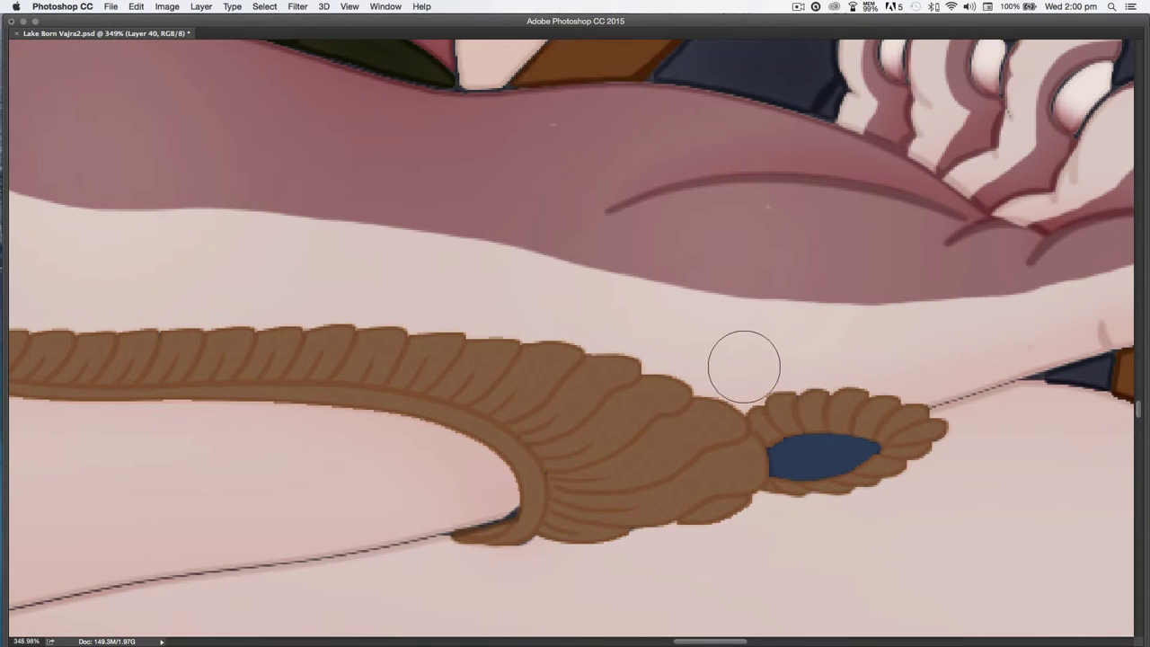
key("r")
mouse_move(745, 372)
left_mouse_down()
mouse_move(714, 199)
mouse_move(496, 278)
left_mouse_up()
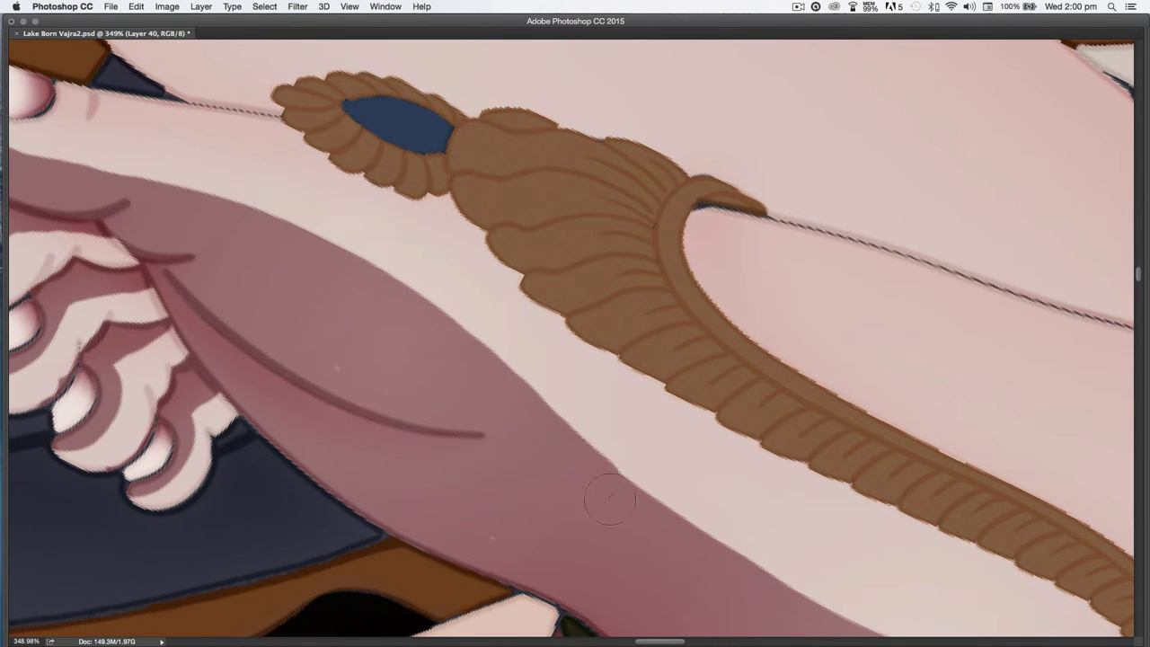
left_click_drag(575, 465, 679, 559)
mouse_move(533, 480)
left_mouse_down()
mouse_move(470, 354)
mouse_move(374, 244)
left_mouse_up()
mouse_move(842, 580)
left_mouse_down()
mouse_move(830, 519)
mouse_move(734, 437)
mouse_move(590, 374)
left_mouse_up()
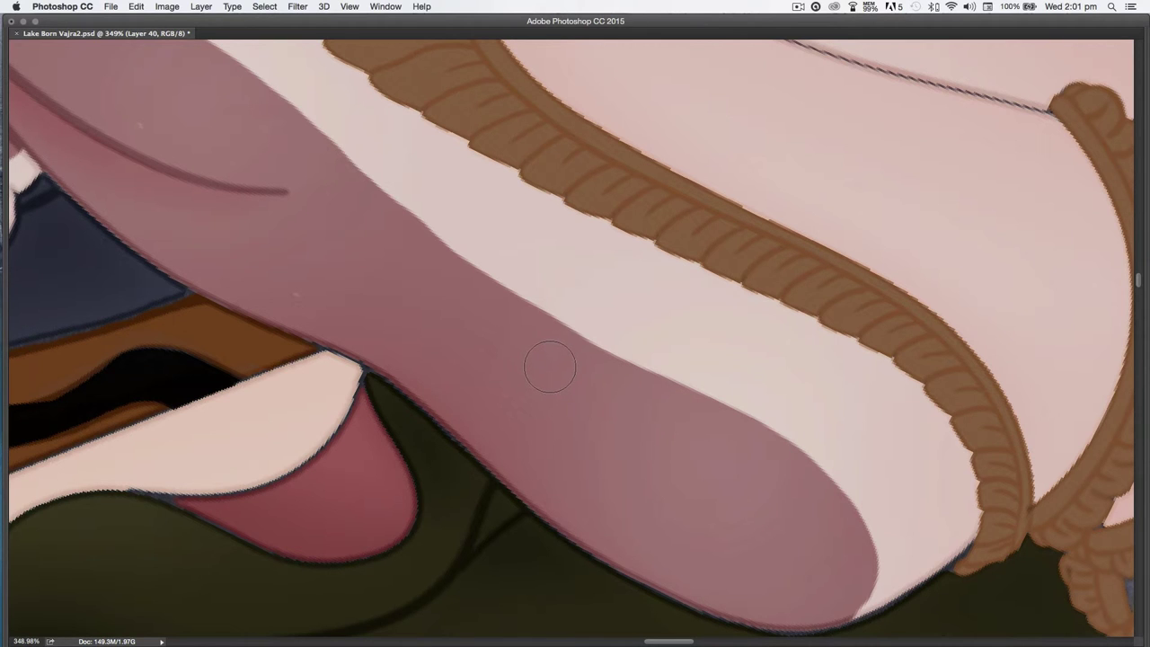
mouse_move(783, 522)
left_mouse_down()
mouse_move(807, 534)
mouse_move(778, 473)
mouse_move(675, 403)
mouse_move(562, 358)
left_mouse_up()
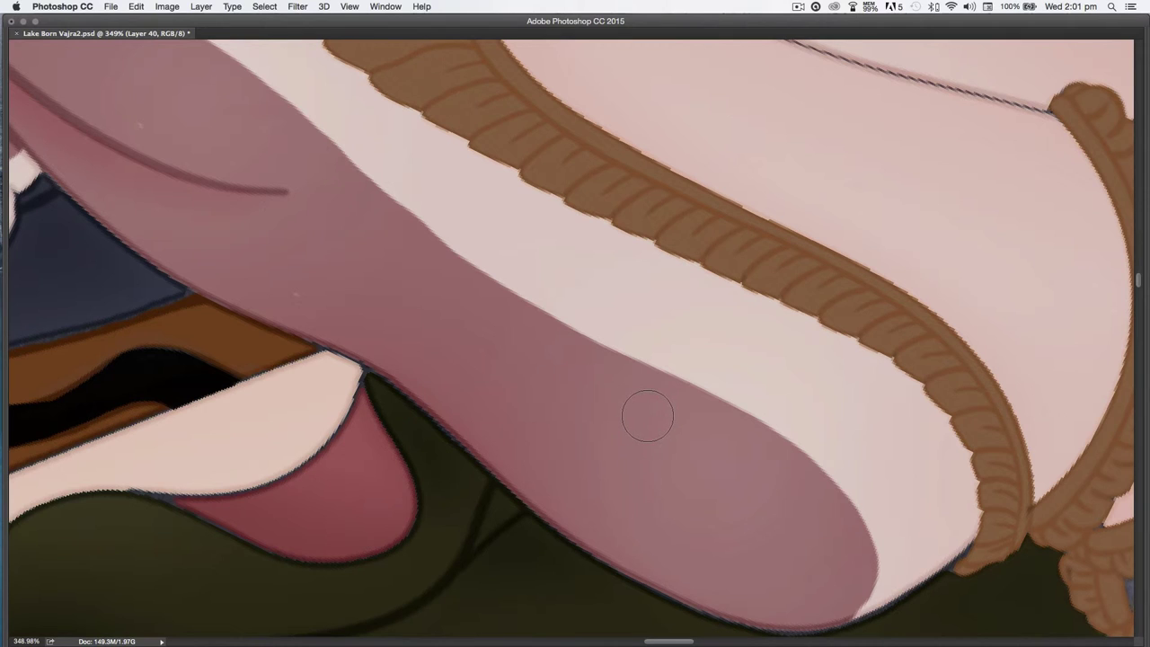
- Refine the shading edges on the small toes of the ornamented foot with a smaller brush
mouse_move(413, 266)
left_mouse_down()
mouse_move(711, 249)
mouse_move(845, 151)
left_mouse_up()
key("r")
left_click_drag(552, 388, 542, 360)
mouse_move(604, 553)
left_mouse_down()
mouse_move(564, 417)
mouse_move(656, 357)
left_mouse_up()
key("[")
key("[")
left_click_drag(519, 311, 654, 280)
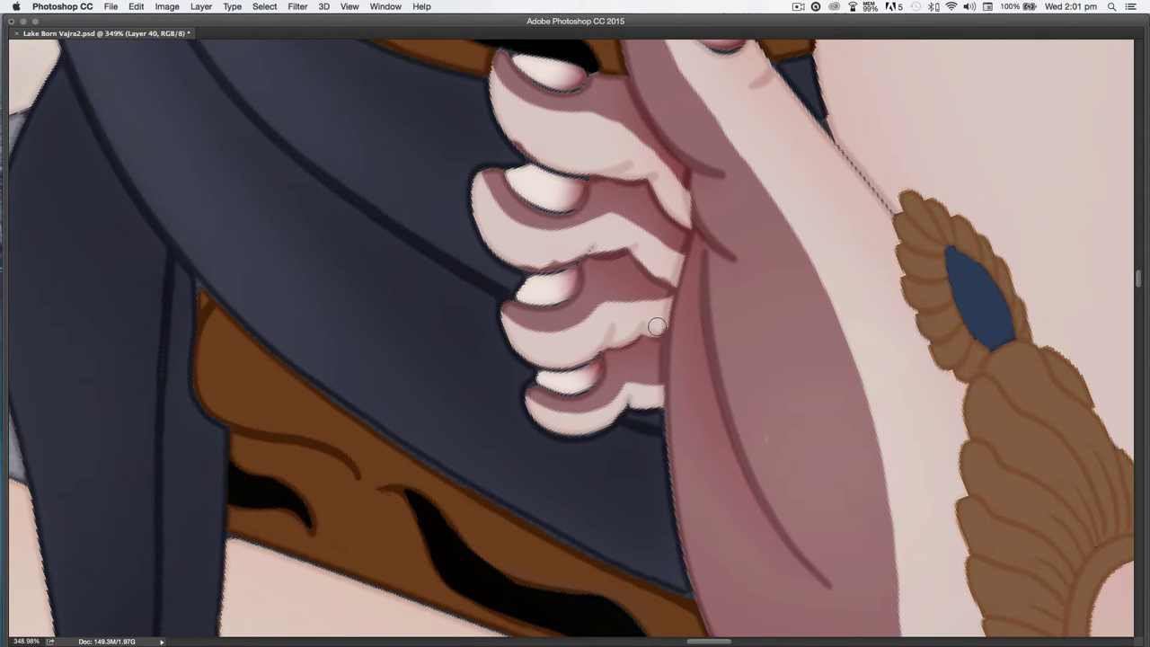
left_click_drag(527, 262, 630, 240)
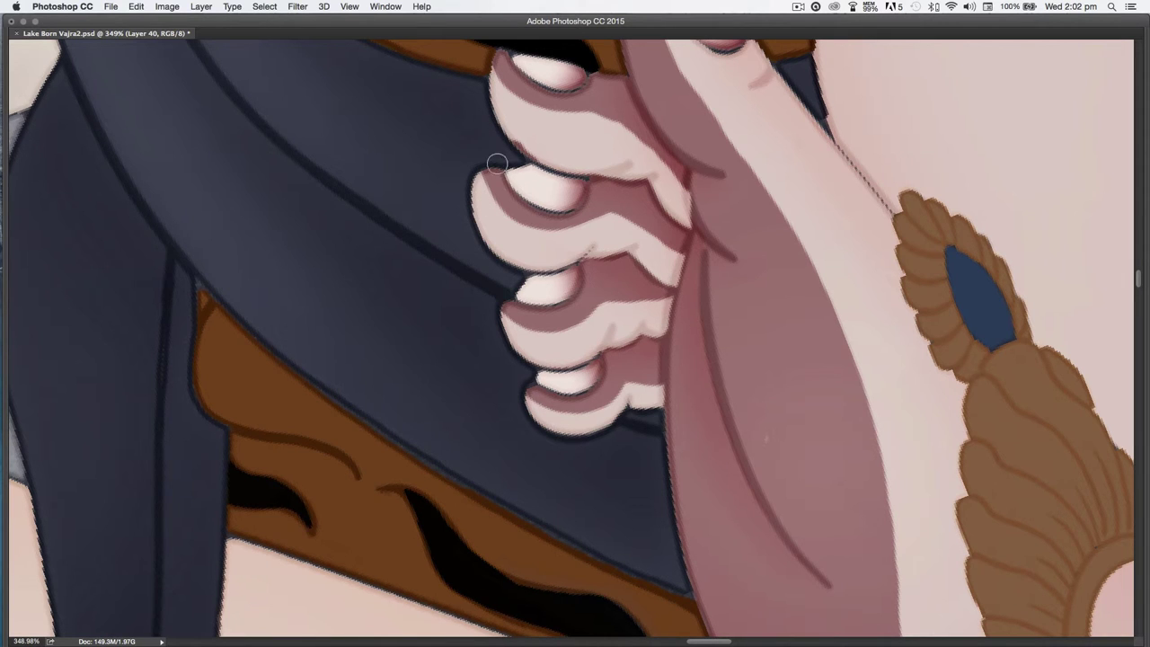
left_click_drag(494, 184, 540, 216)
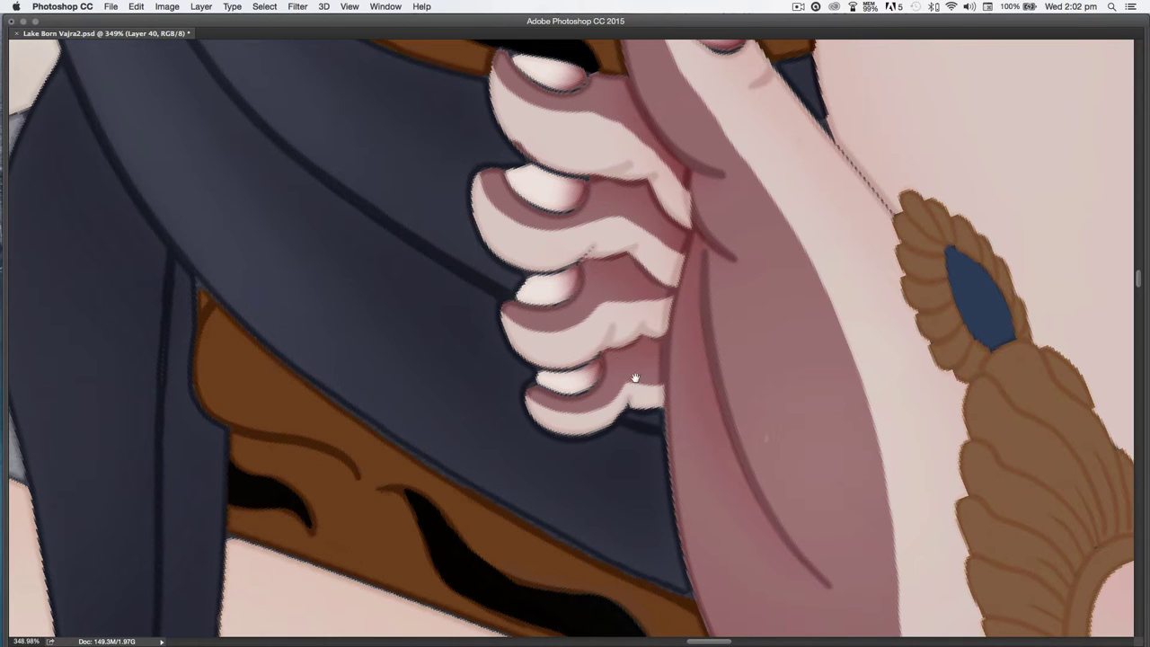
left_click_drag(683, 413, 690, 442)
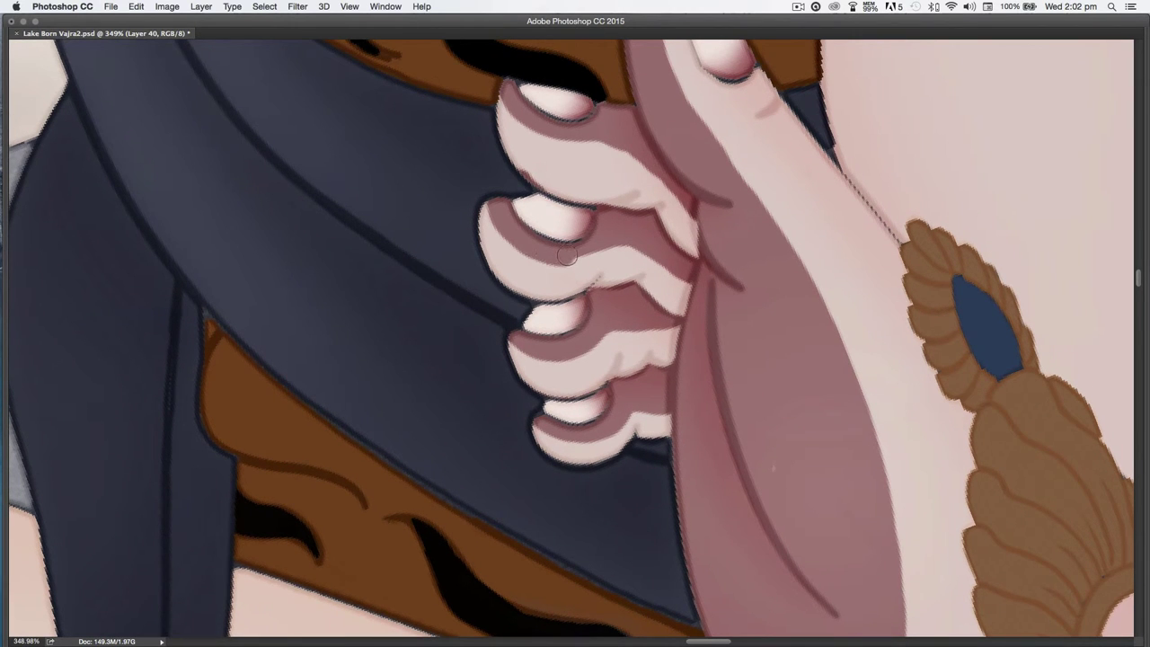
left_click_drag(611, 235, 719, 286)
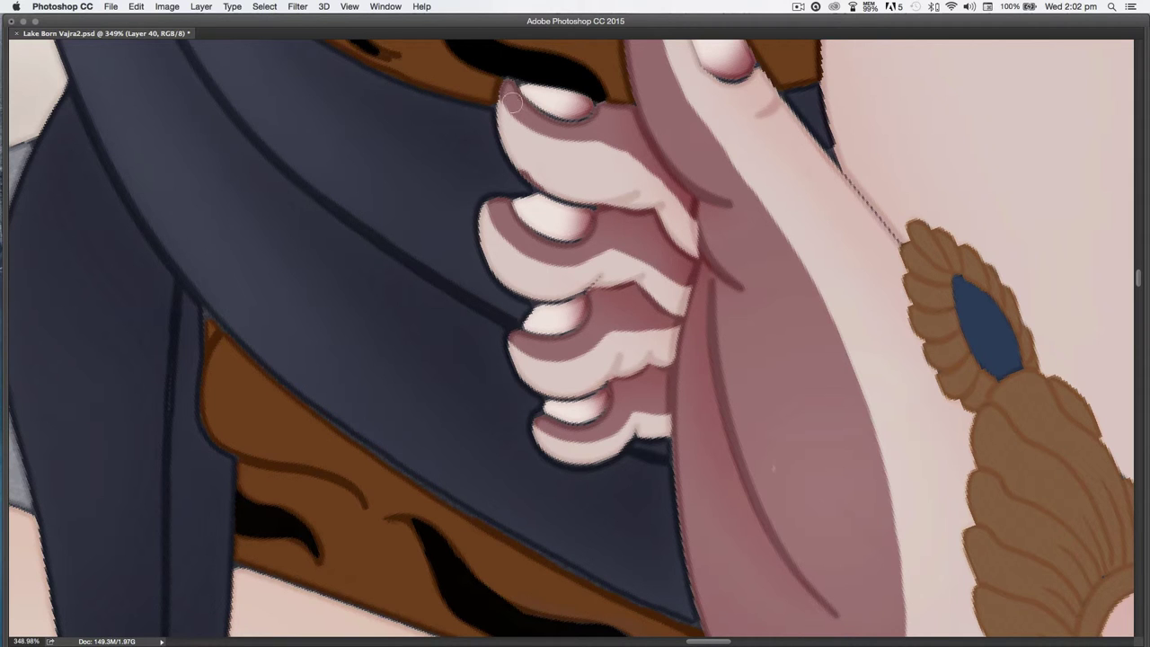
- Widen and smooth the shading on the toe beside the big toe of the ornamented foot, undoing the first stroke
mouse_move(516, 108)
left_mouse_down()
mouse_move(539, 131)
mouse_move(621, 147)
mouse_move(705, 229)
left_mouse_up()
key("super+z")
mouse_move(509, 90)
left_mouse_down()
mouse_move(568, 141)
mouse_move(625, 152)
mouse_move(680, 196)
left_mouse_up()
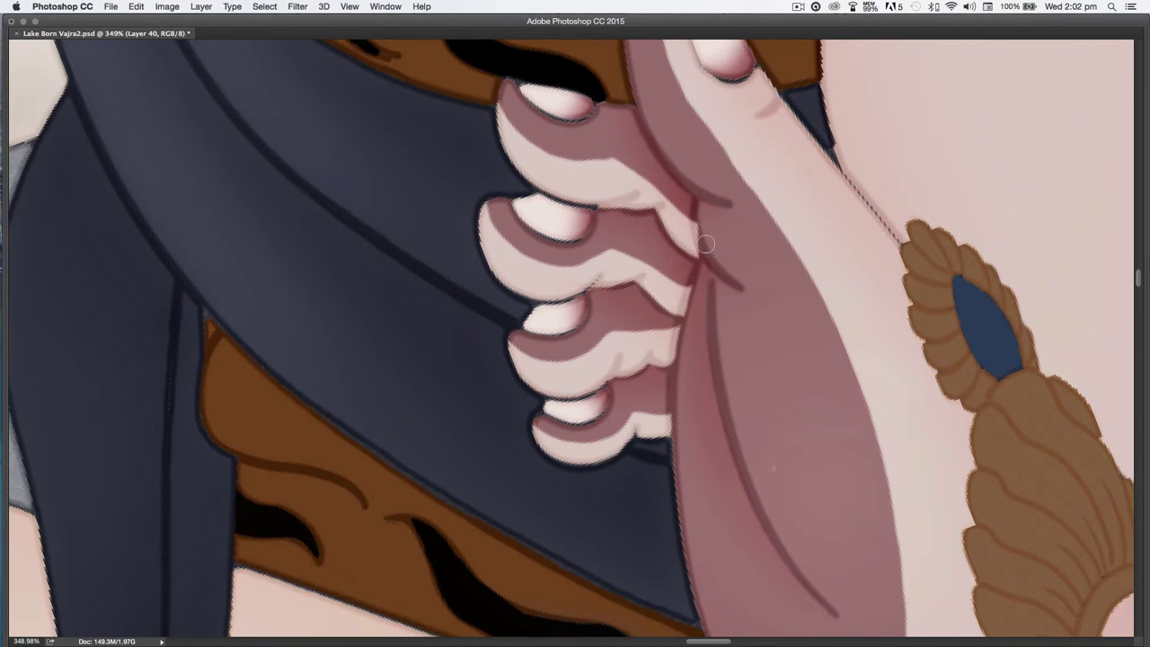
left_click_drag(692, 323, 683, 380)
- Smooth the big toe's shading edge on the ornamented foot and check its curve along the sole to the heel
scroll(753, 449, "up", 3)
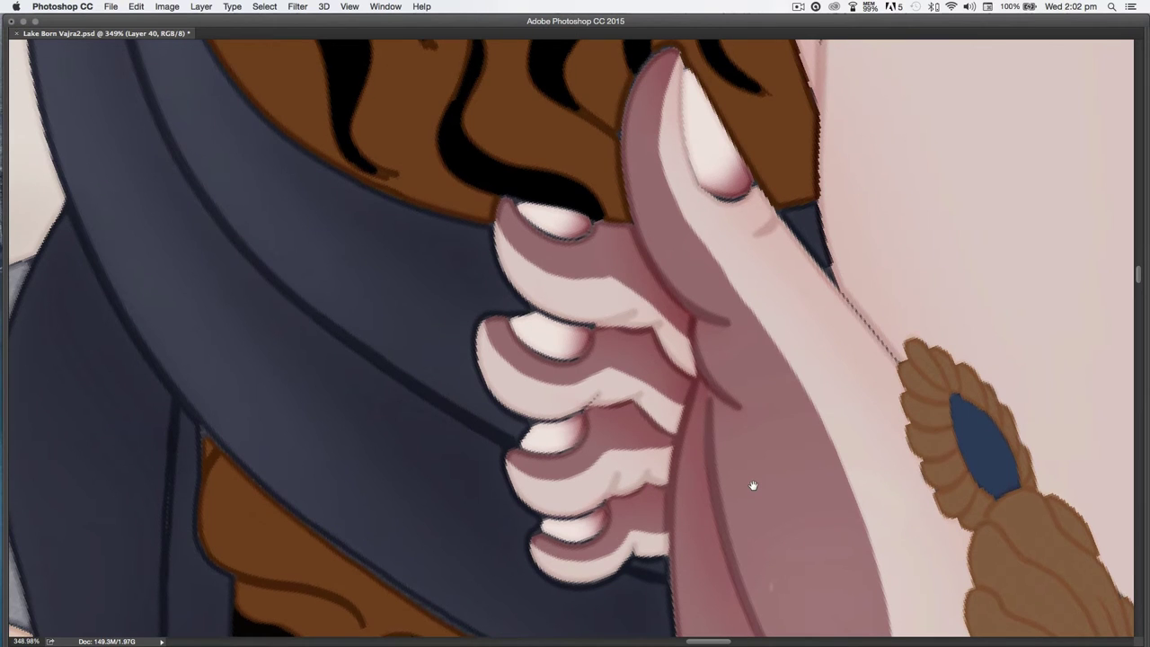
key("r")
mouse_move(538, 377)
left_mouse_down()
mouse_move(581, 255)
mouse_move(616, 267)
left_mouse_up()
left_click_drag(572, 505, 707, 281)
key("]")
key("]")
key("]")
key("]")
left_click_drag(552, 267, 656, 306)
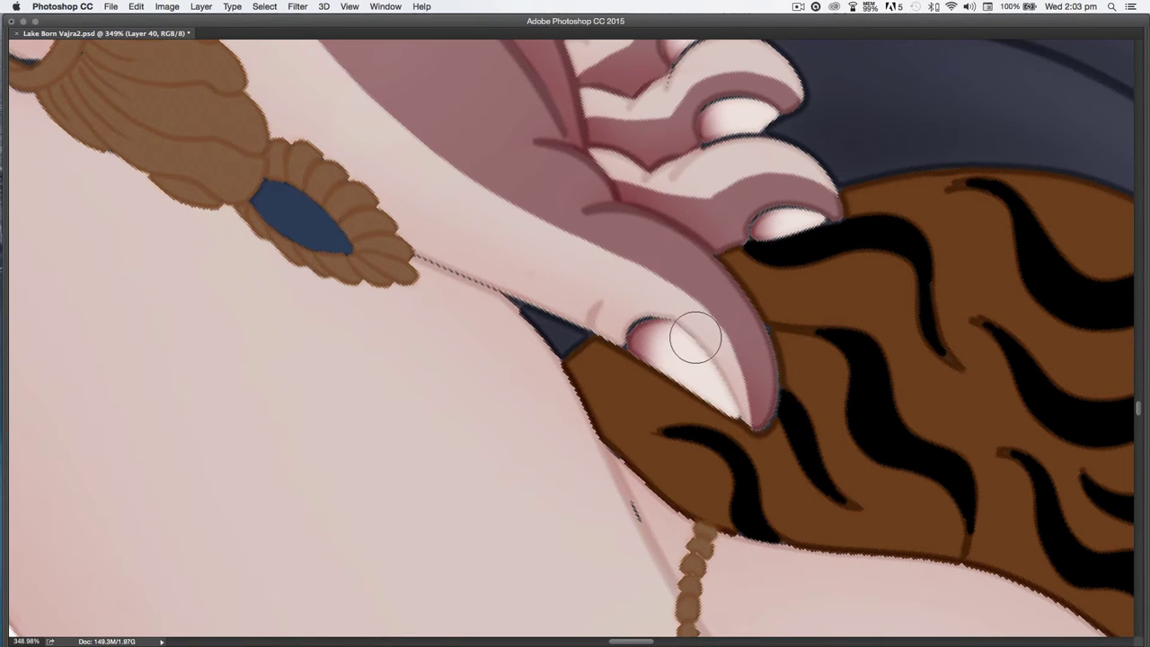
left_click_drag(598, 328, 785, 480)
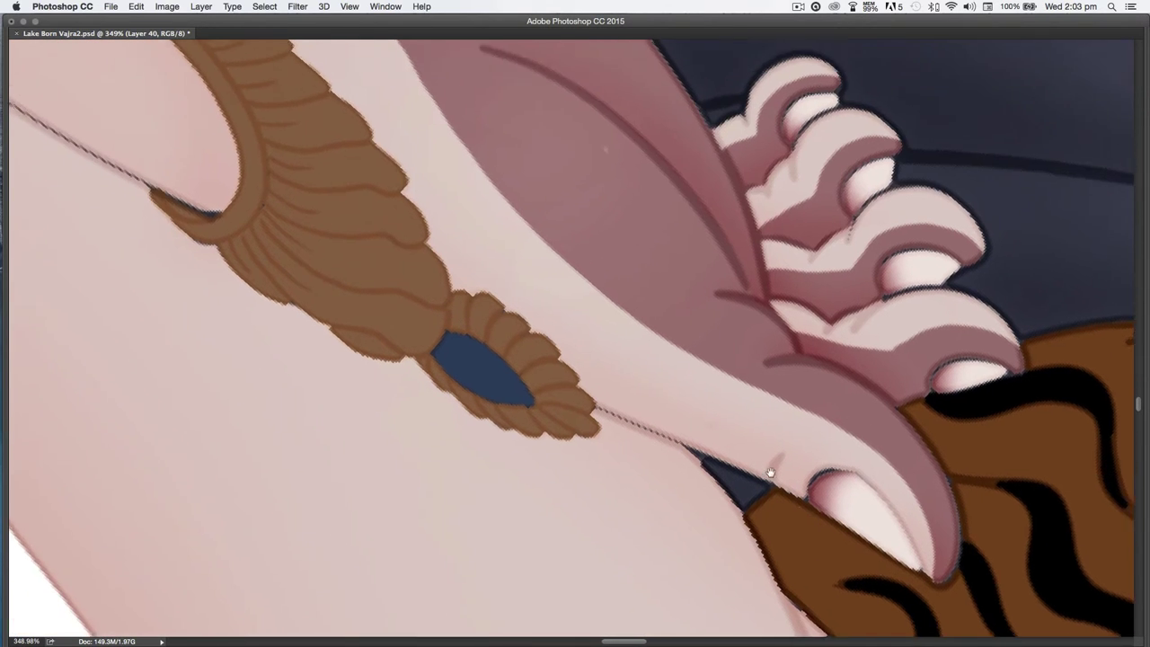
mouse_move(622, 358)
left_mouse_down()
mouse_move(806, 470)
mouse_move(904, 555)
left_mouse_up()
mouse_move(585, 174)
left_mouse_down()
mouse_move(611, 179)
mouse_move(745, 387)
mouse_move(736, 367)
left_mouse_up()
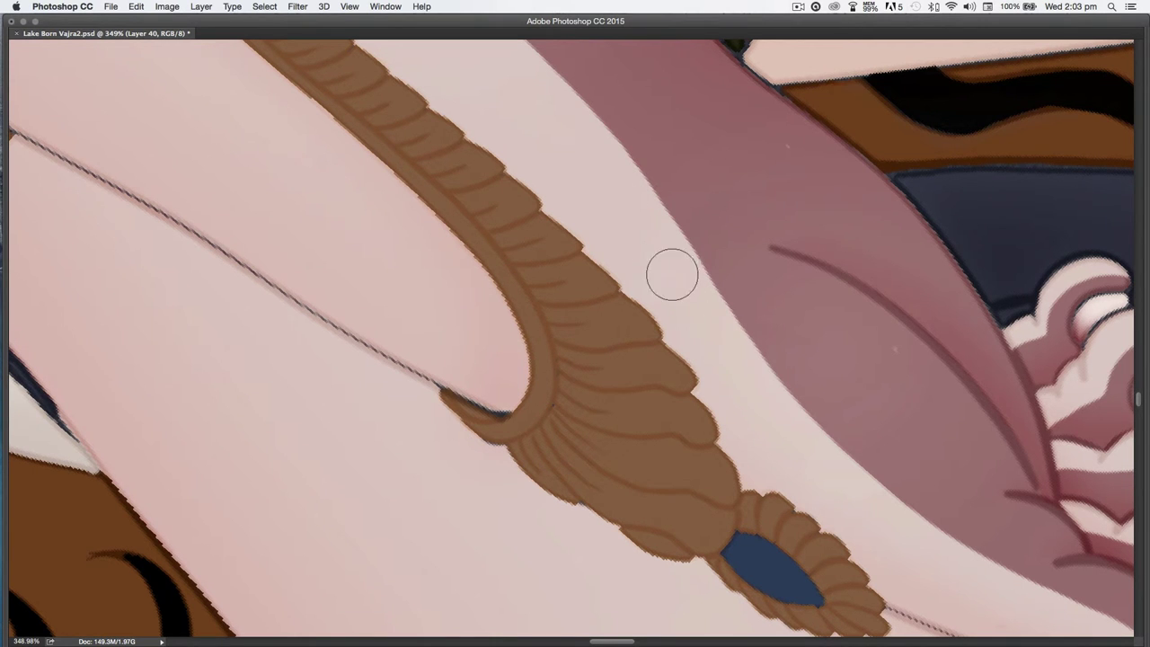
left_click_drag(594, 273, 810, 458)
left_click_drag(635, 275, 740, 456)
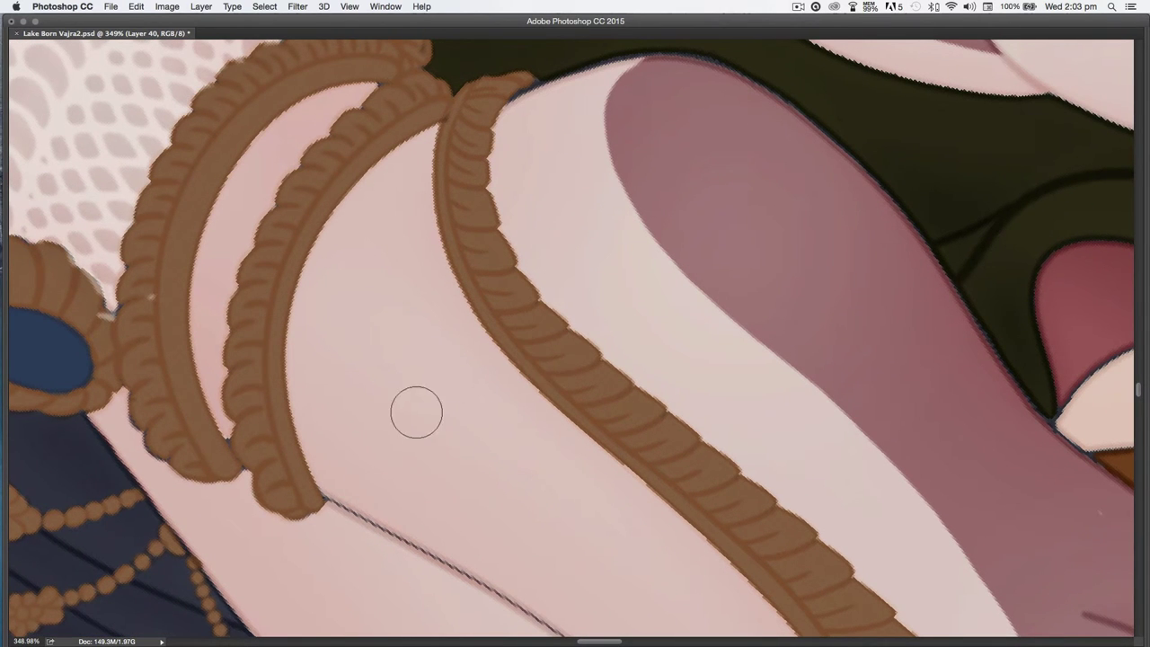
left_click_drag(354, 325, 533, 459)
left_click(818, 237)
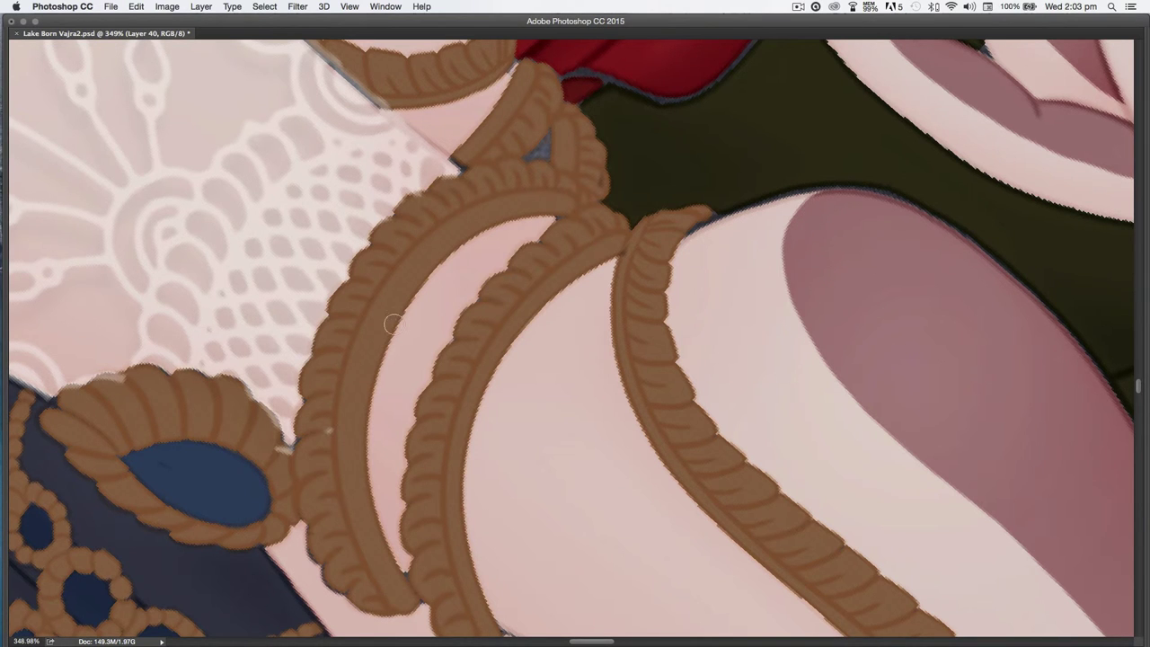
- Widen and smooth the shading bands on the small toes of the foot behind the lace-patterned leg
left_click_drag(242, 237, 614, 437)
left_click_drag(336, 151, 521, 455)
left_click_drag(225, 179, 540, 483)
left_click_drag(415, 222, 521, 495)
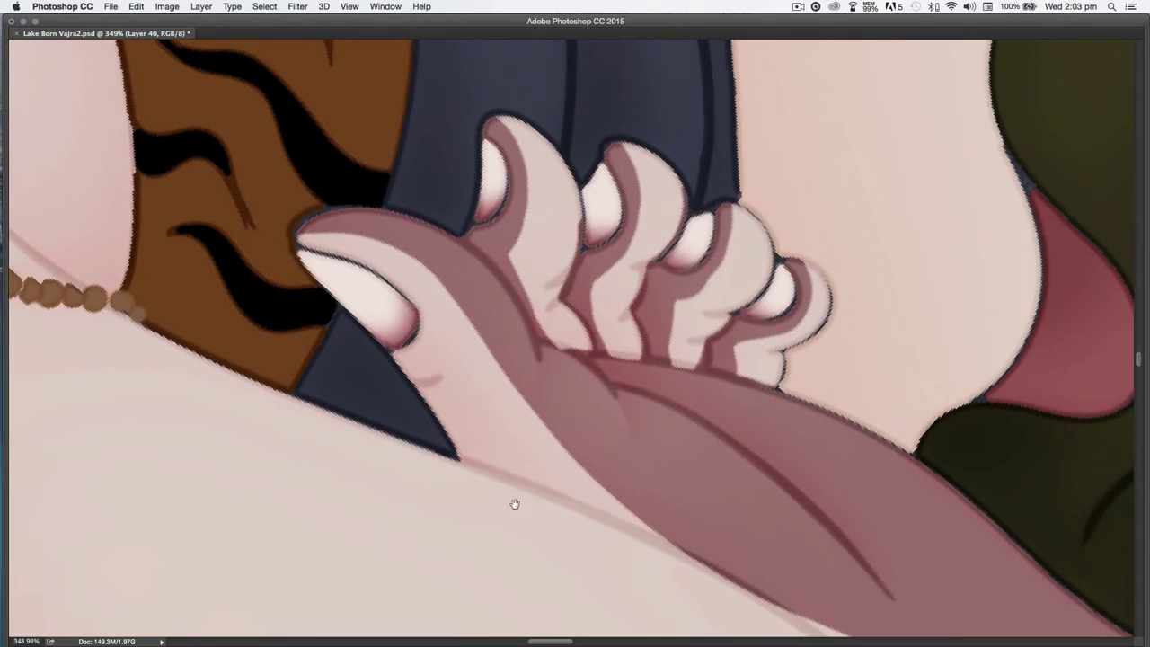
scroll(653, 411, "up", 2)
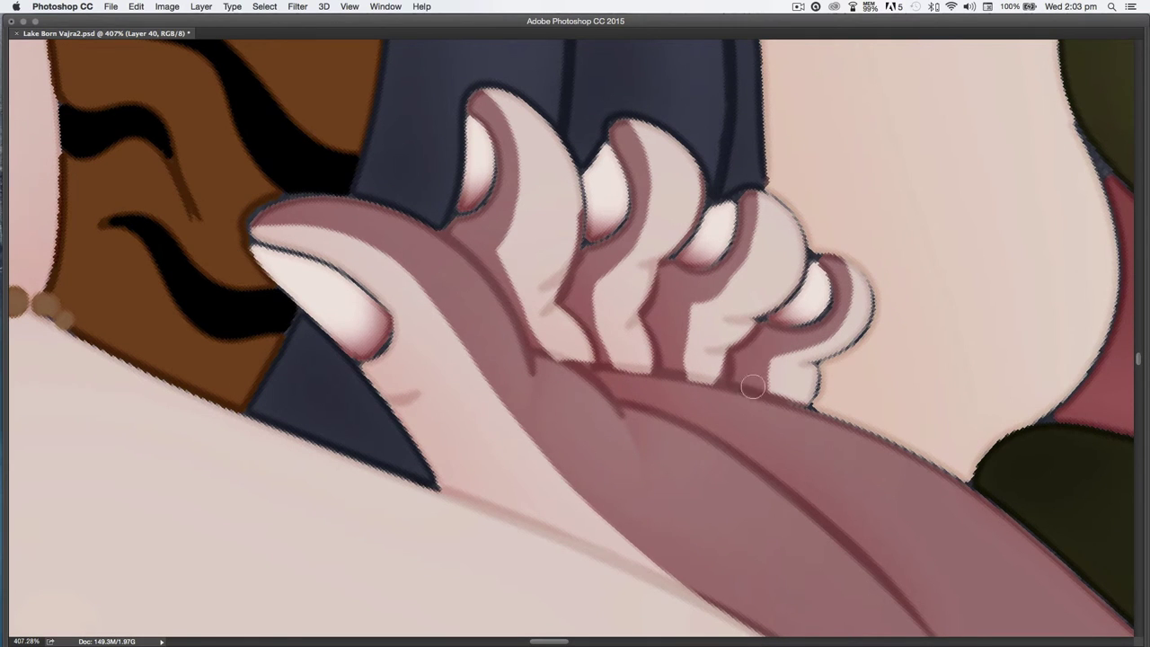
mouse_move(742, 189)
left_mouse_down()
mouse_move(750, 234)
mouse_move(674, 331)
left_mouse_up()
mouse_move(627, 140)
left_mouse_down()
mouse_move(644, 189)
mouse_move(635, 225)
mouse_move(589, 283)
mouse_move(589, 361)
left_mouse_up()
mouse_move(479, 115)
left_mouse_down()
mouse_move(511, 145)
mouse_move(505, 267)
mouse_move(542, 363)
left_mouse_up()
- Trim the toe shading to shape the lit strips down to the toe bases, and restore the sole shading beneath them
key("]")
key("]")
left_click_drag(572, 207, 555, 282)
left_click_drag(560, 327, 586, 382)
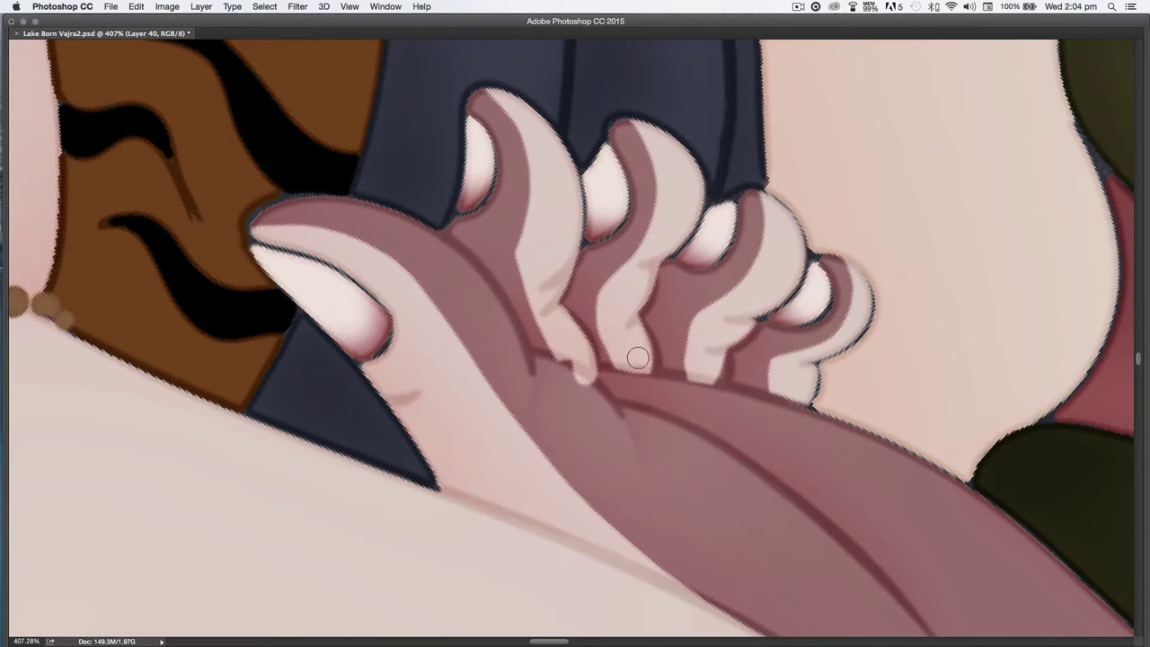
left_click_drag(738, 334, 715, 379)
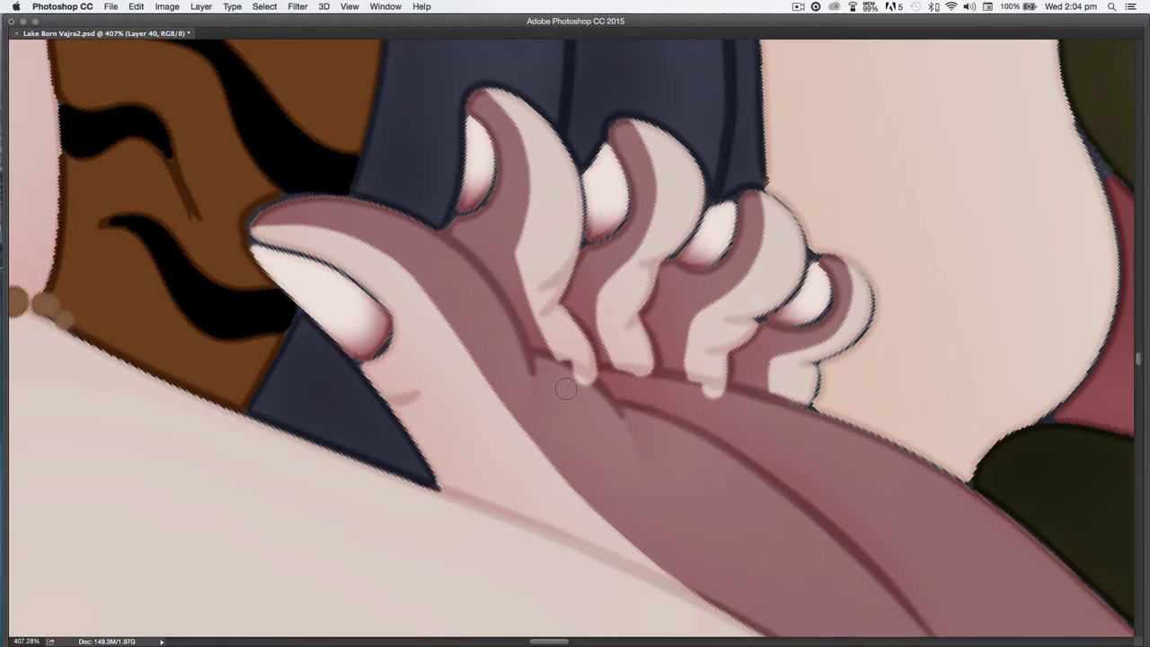
left_click_drag(538, 359, 714, 392)
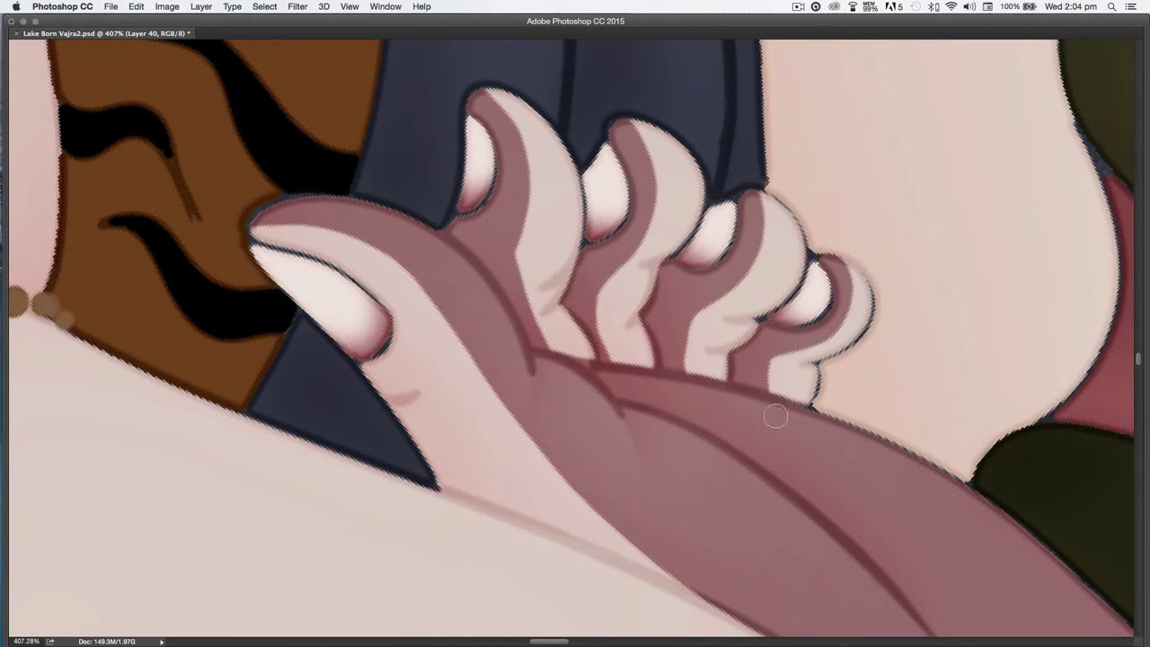
left_click_drag(500, 467, 455, 418)
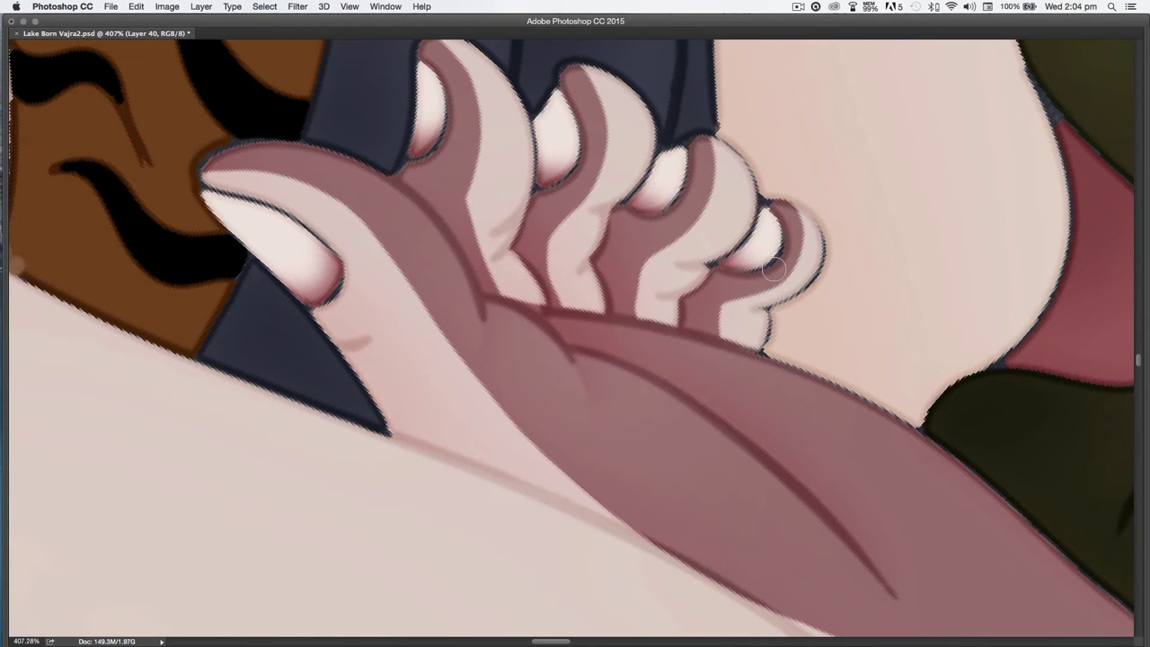
- Examine the shading edge along the sole from the toes to the heel, and compare both feet together
left_click_drag(441, 484, 198, 255)
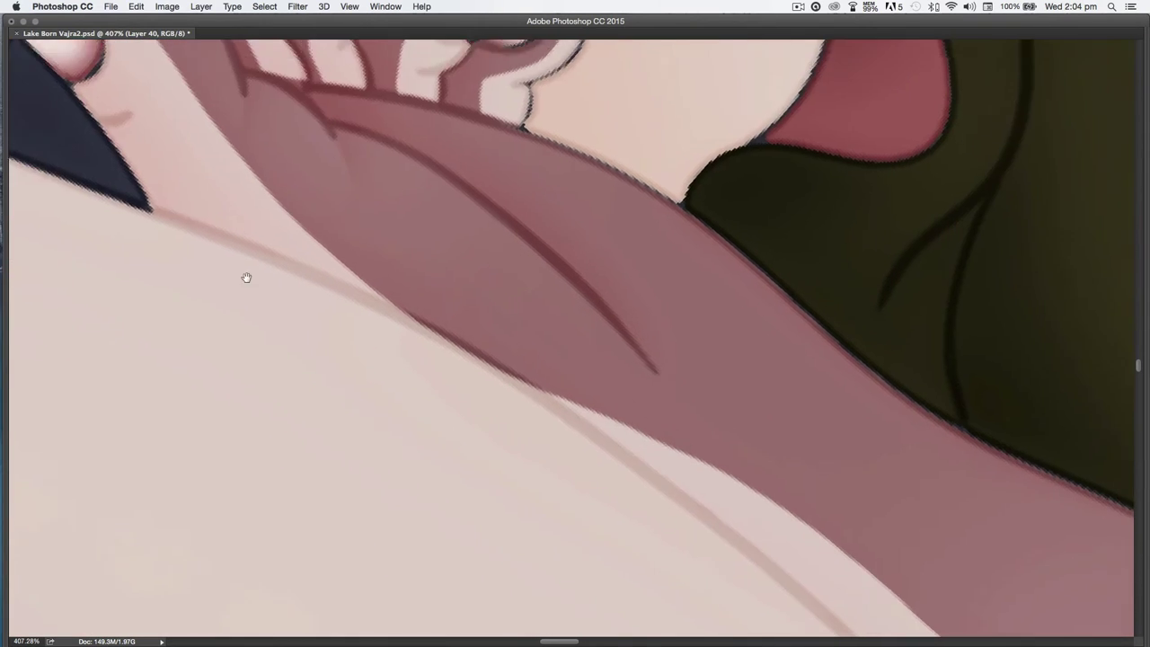
mouse_move(527, 476)
left_mouse_down()
mouse_move(368, 323)
mouse_move(462, 390)
mouse_move(320, 220)
left_mouse_up()
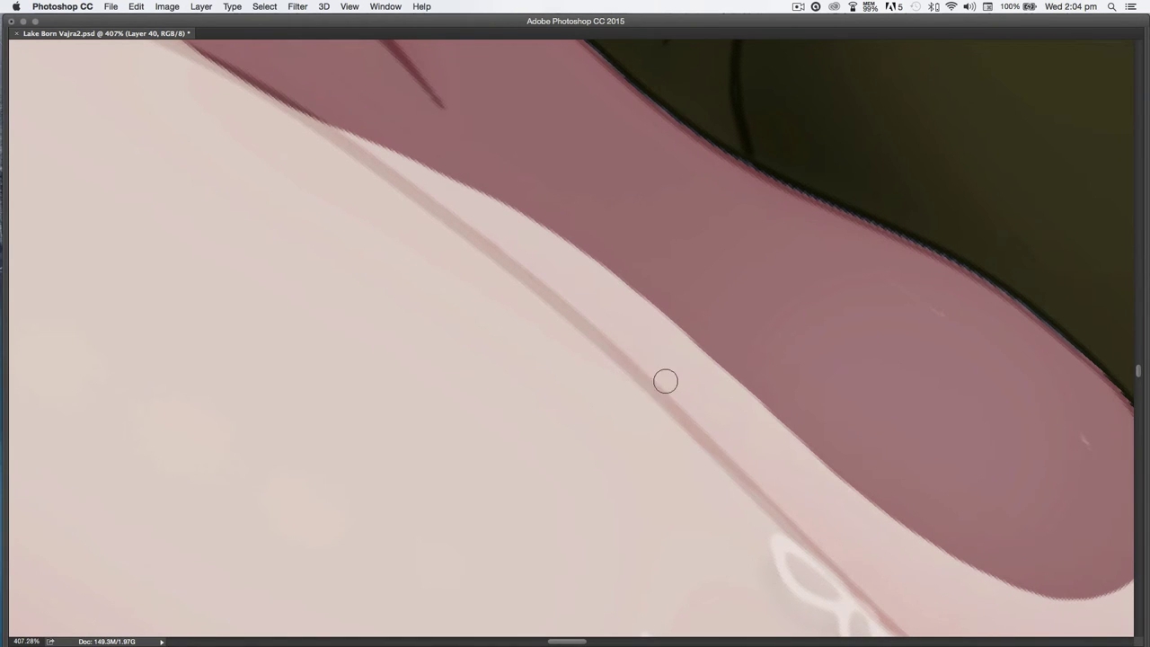
key("bracketright")
key("bracketright")
key("bracketright")
key("bracketright")
key("bracketright")
mouse_move(655, 372)
left_mouse_down()
mouse_move(807, 509)
mouse_move(695, 454)
mouse_move(744, 481)
mouse_move(829, 421)
mouse_move(701, 239)
left_mouse_up()
key("r")
left_click_drag(739, 307, 667, 584)
key("bracketleft")
key("bracketleft")
key("bracketleft")
key("bracketleft")
key("bracketleft")
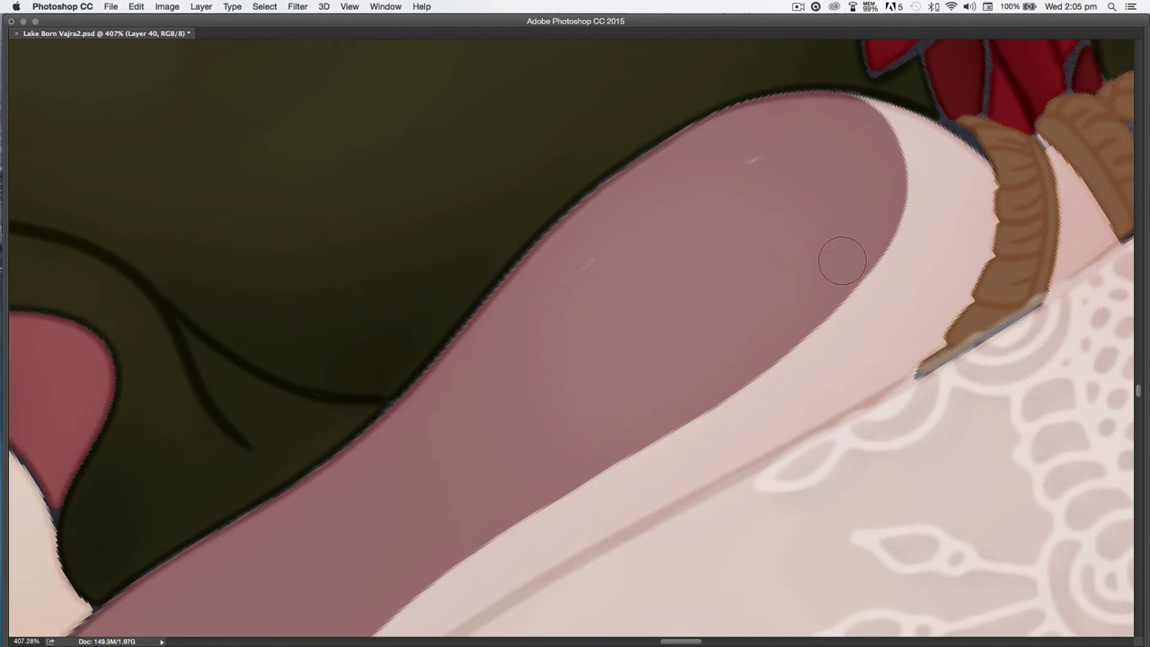
key("Escape")
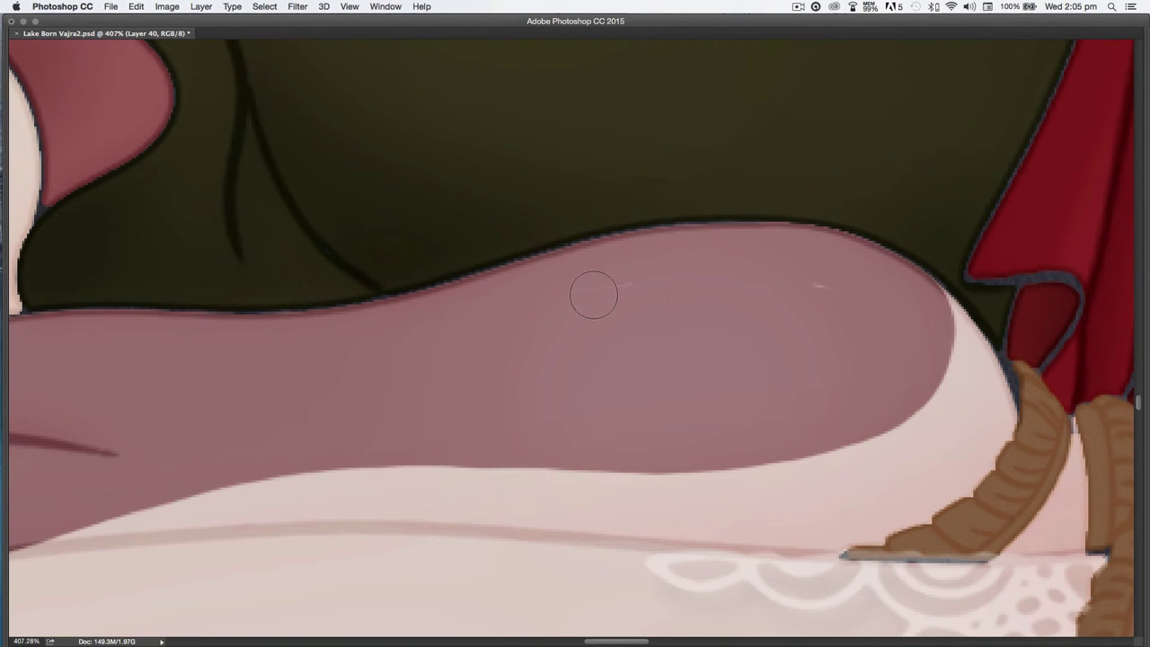
left_click_drag(447, 409, 379, 401)
left_click_drag(524, 488, 300, 393)
left_click_drag(640, 363, 413, 459)
scroll(440, 476, "down", 3)
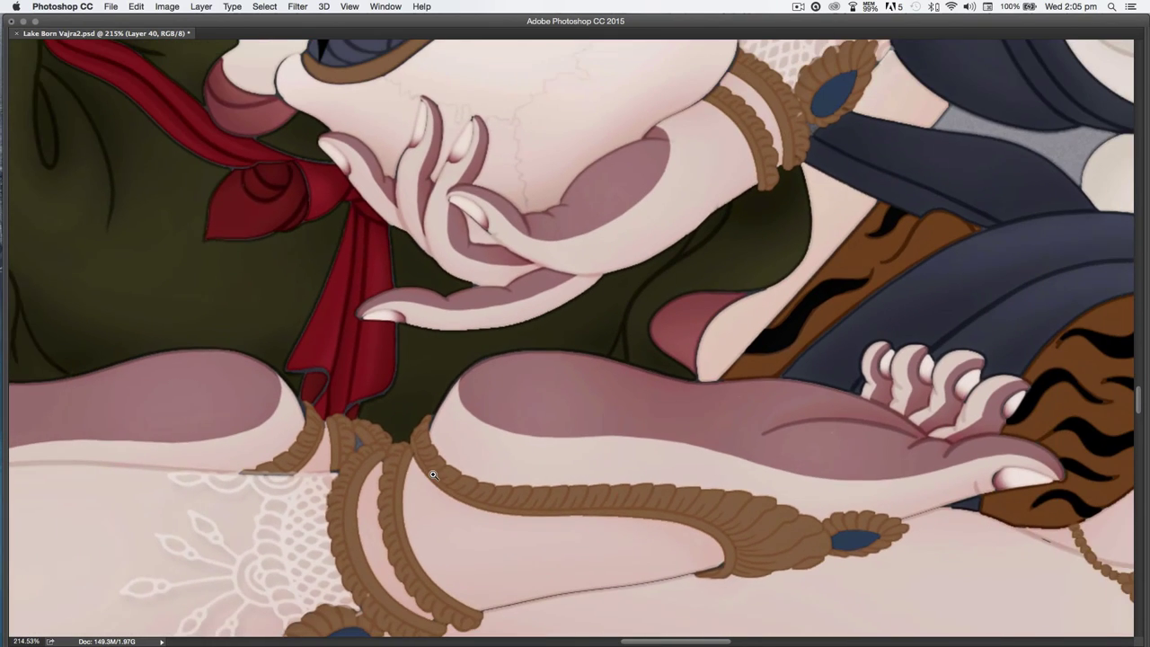
left_click_drag(457, 516, 455, 527)
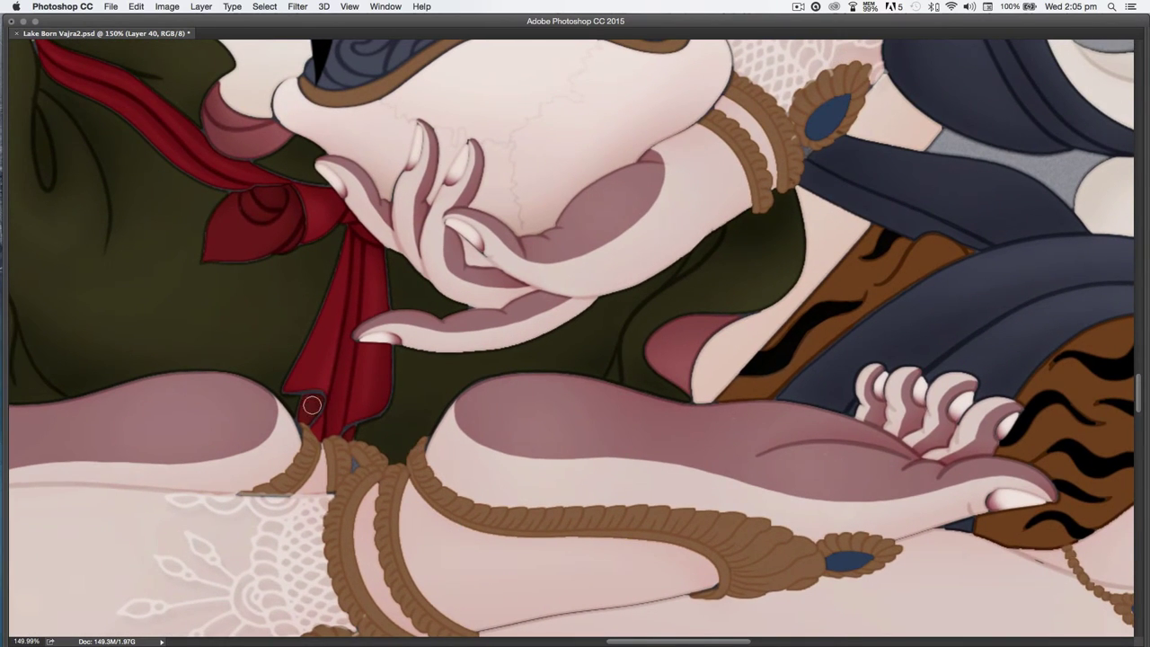
- Restore the hidden panels and save the illustration
key("Tab")
left_click_drag(311, 403, 439, 500)
key("cmd+s")
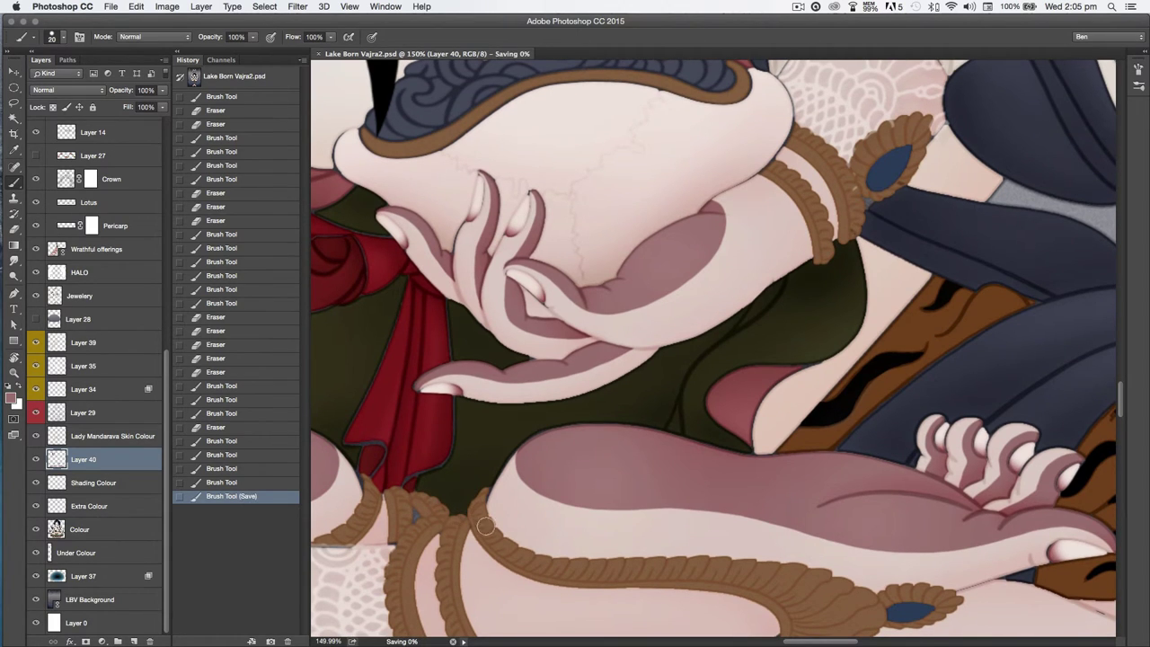
left_click(798, 7)
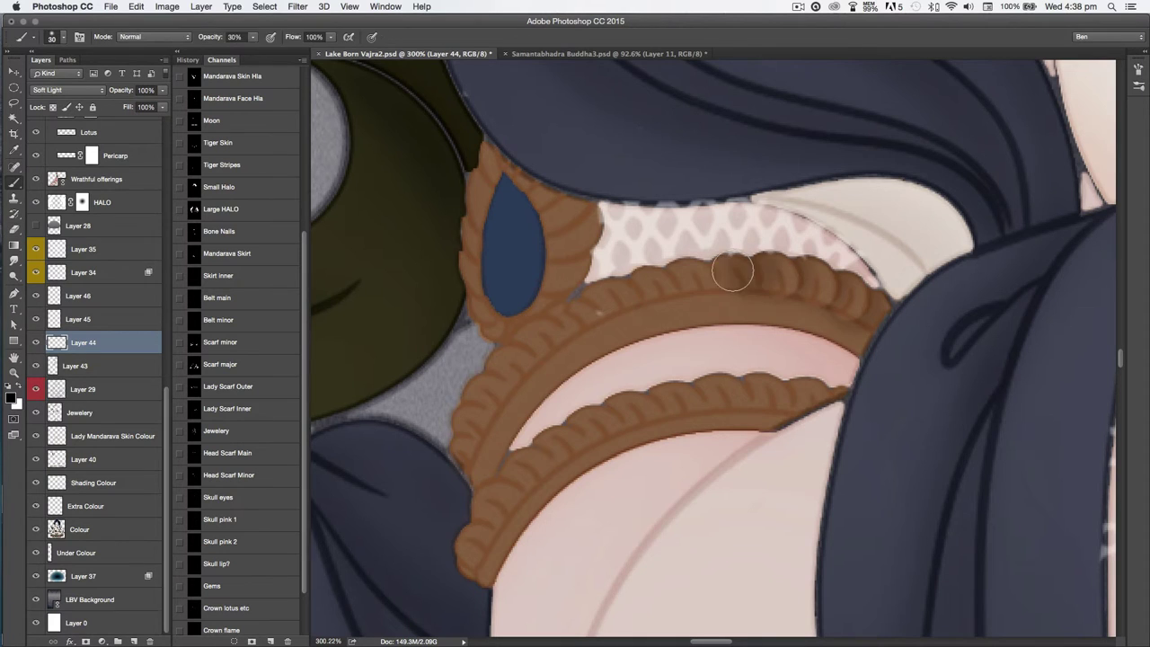
- Shade between the scallops of the upper armband's outer trim on Layer 44, using 30% brush opacity and cleaning overlaps with the eraser
key("b")
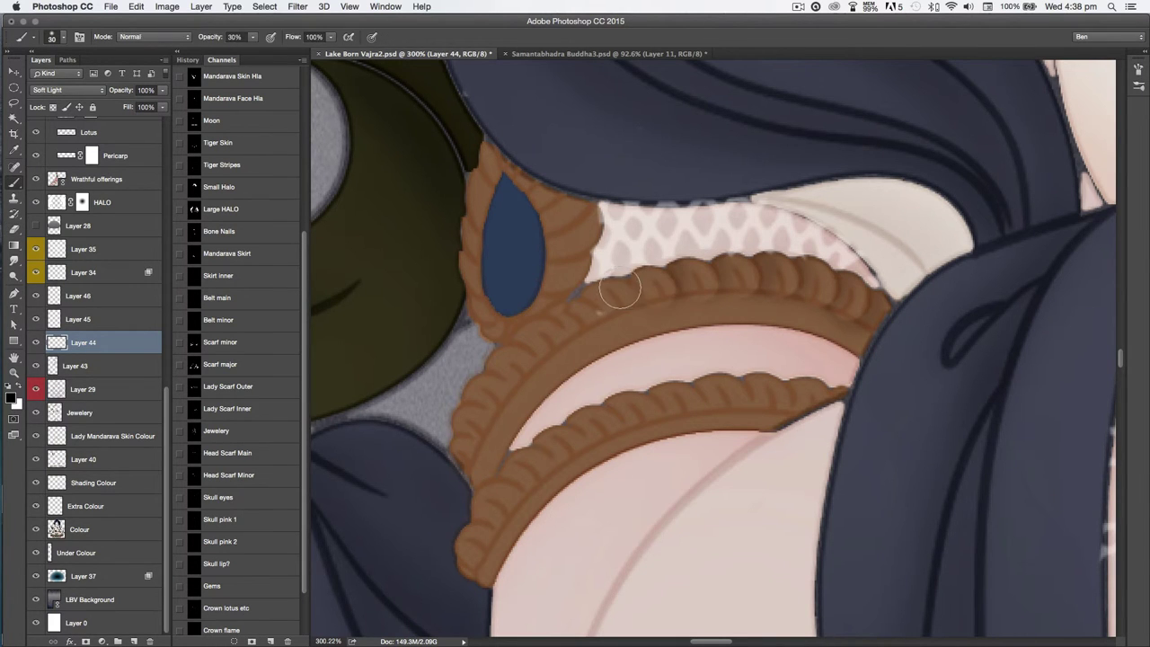
mouse_move(549, 326)
left_mouse_down()
mouse_move(465, 350)
mouse_move(500, 370)
left_mouse_up()
key("e")
key("b")
key("e")
key("b")
key("e")
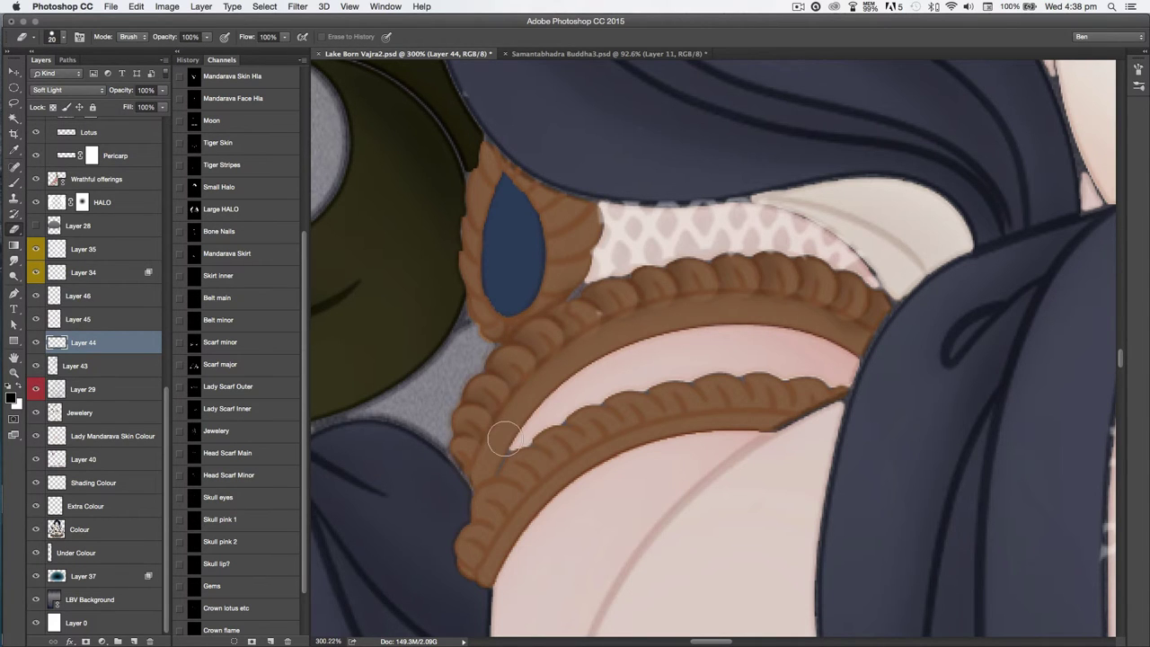
key("b")
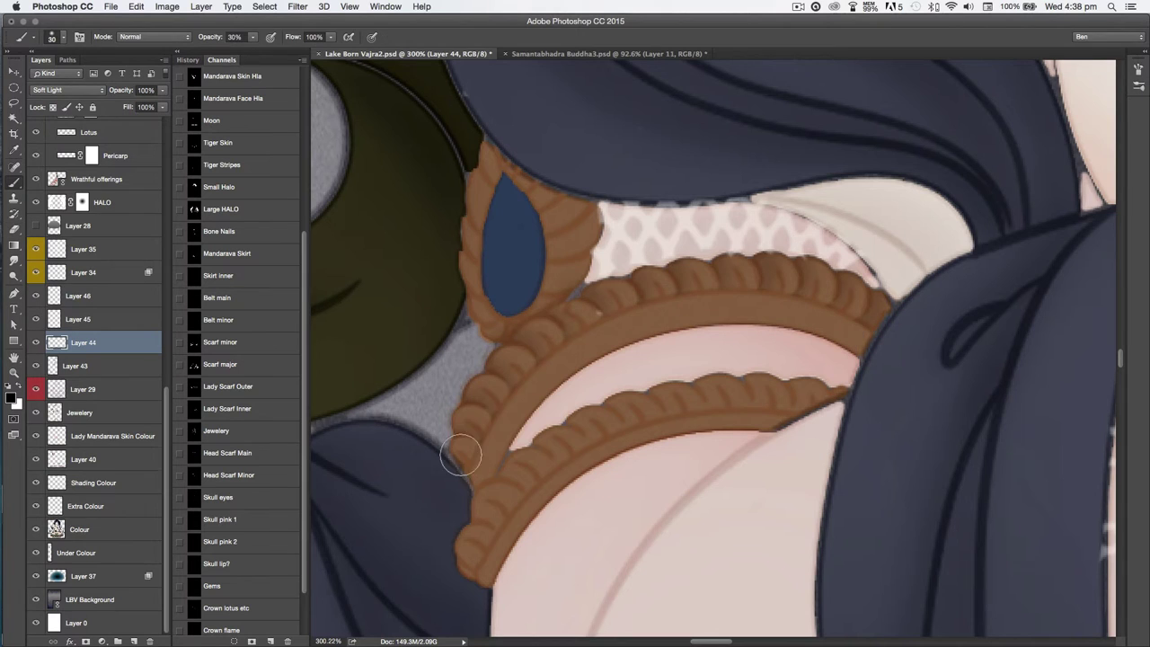
key("e")
key("b")
- Undo the shading stroke along the upper armband's smooth rim and set the brush spacing to 25%
mouse_move(468, 464)
left_mouse_down()
mouse_move(514, 388)
mouse_move(599, 316)
mouse_move(683, 290)
mouse_move(794, 300)
mouse_move(870, 329)
left_mouse_up()
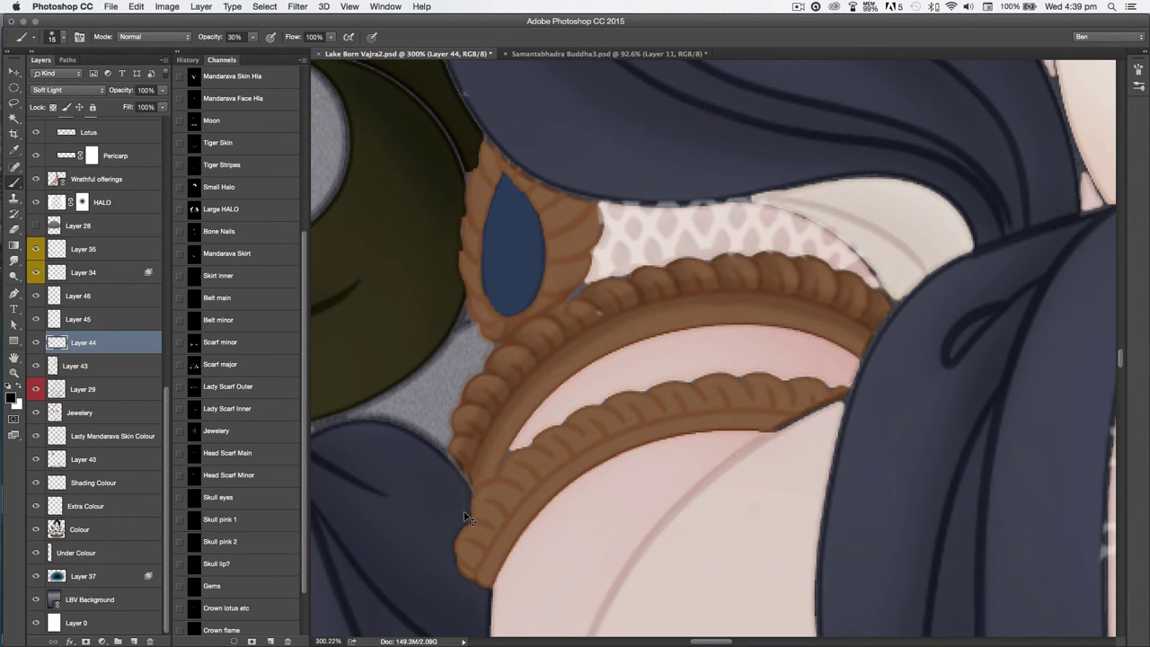
key("super+z")
key("F5")
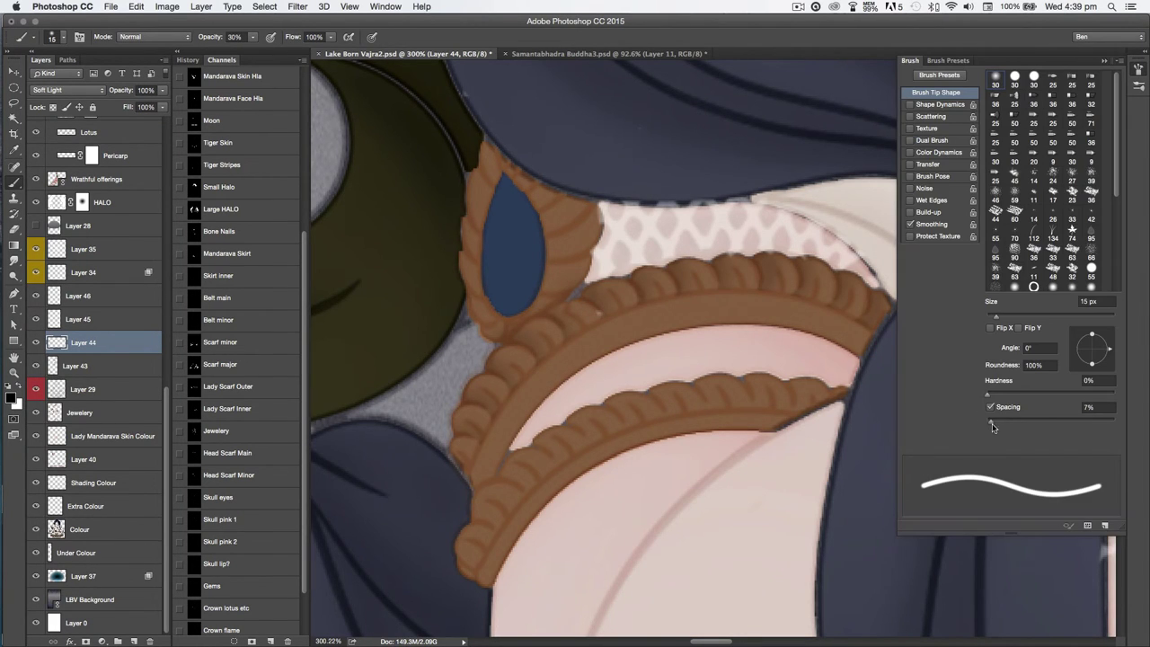
left_click_drag(993, 426, 998, 428)
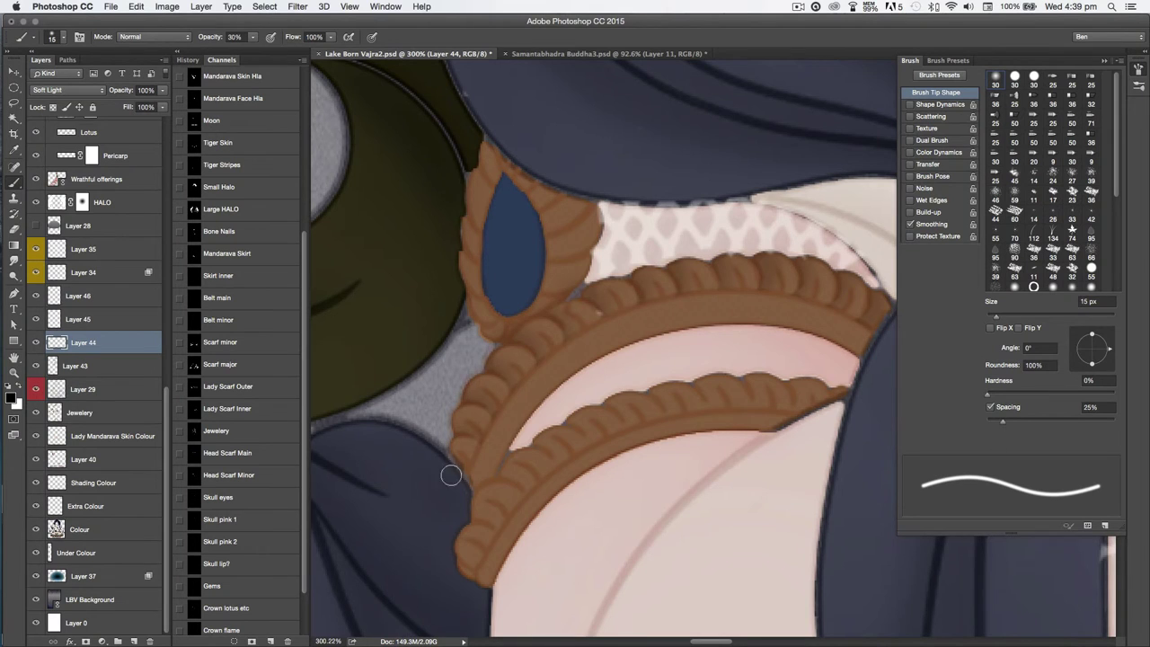
key("F5")
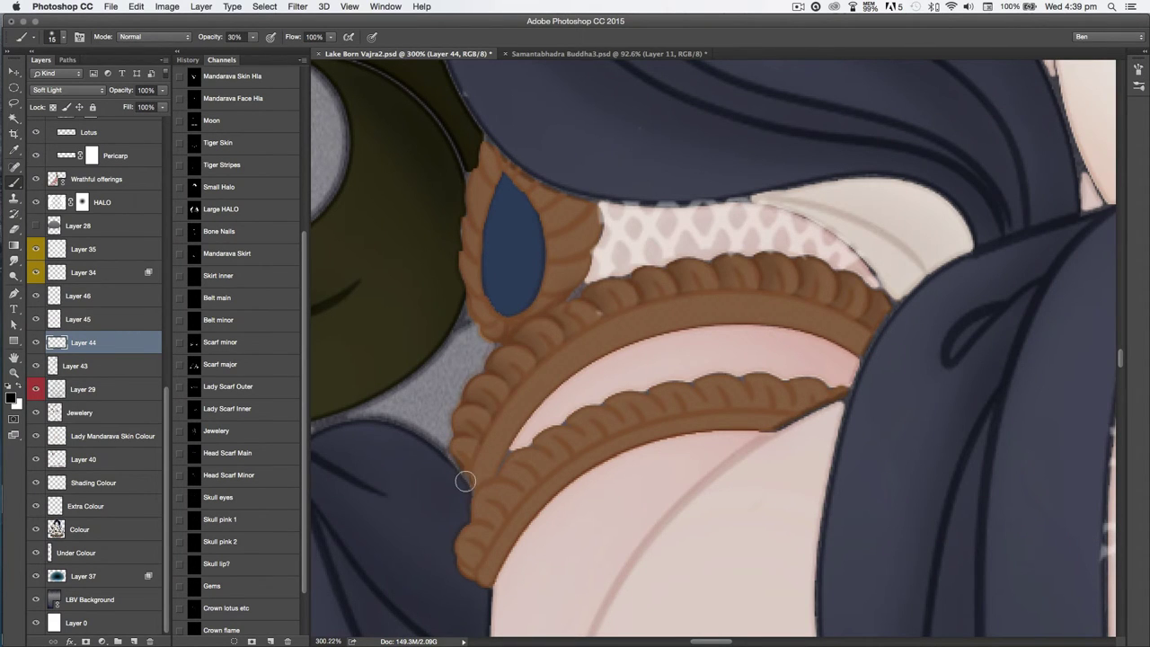
- Shade both edges of the upper armband's smooth rim with the 15 px brush, erasing the excess
mouse_move(473, 460)
left_mouse_down()
mouse_move(520, 383)
mouse_move(633, 308)
mouse_move(733, 289)
mouse_move(796, 297)
mouse_move(864, 327)
left_mouse_up()
key("e")
mouse_move(479, 487)
left_mouse_down()
mouse_move(529, 398)
mouse_move(618, 331)
mouse_move(692, 311)
mouse_move(788, 315)
mouse_move(867, 346)
left_mouse_up()
key("b")
mouse_move(488, 483)
left_mouse_down()
mouse_move(552, 389)
mouse_move(676, 324)
mouse_move(799, 324)
mouse_move(859, 352)
left_mouse_up()
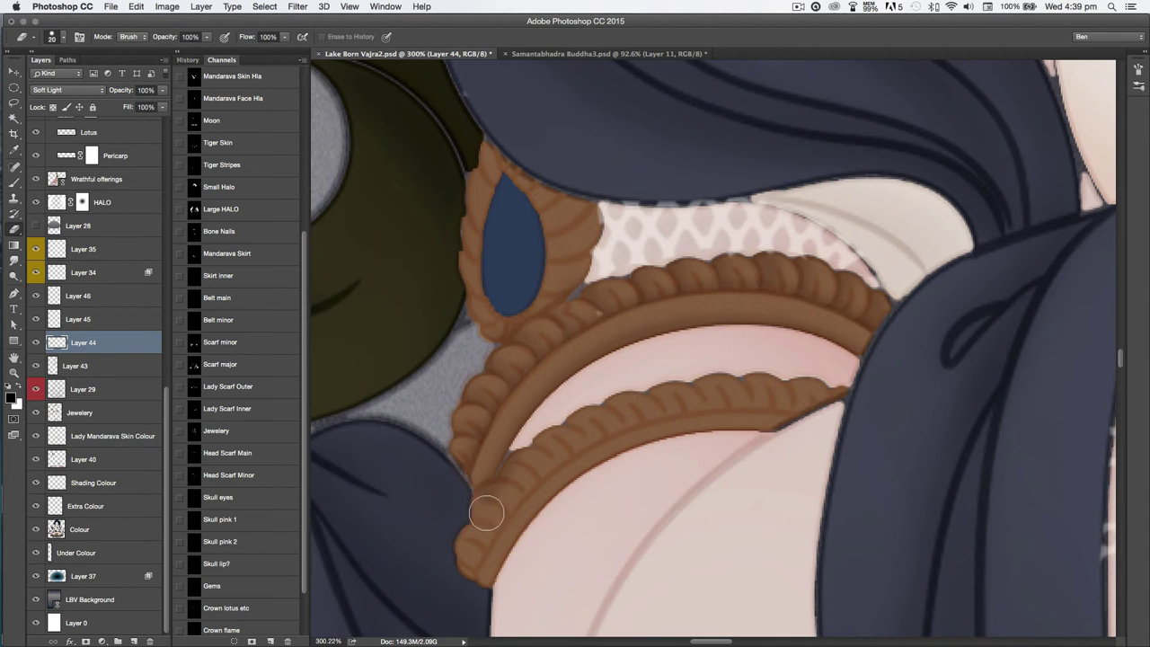
- On Layer 45, shade between the scallops of the lower armband's trim from end to end, trimming each shadow with the eraser
left_click(111, 321)
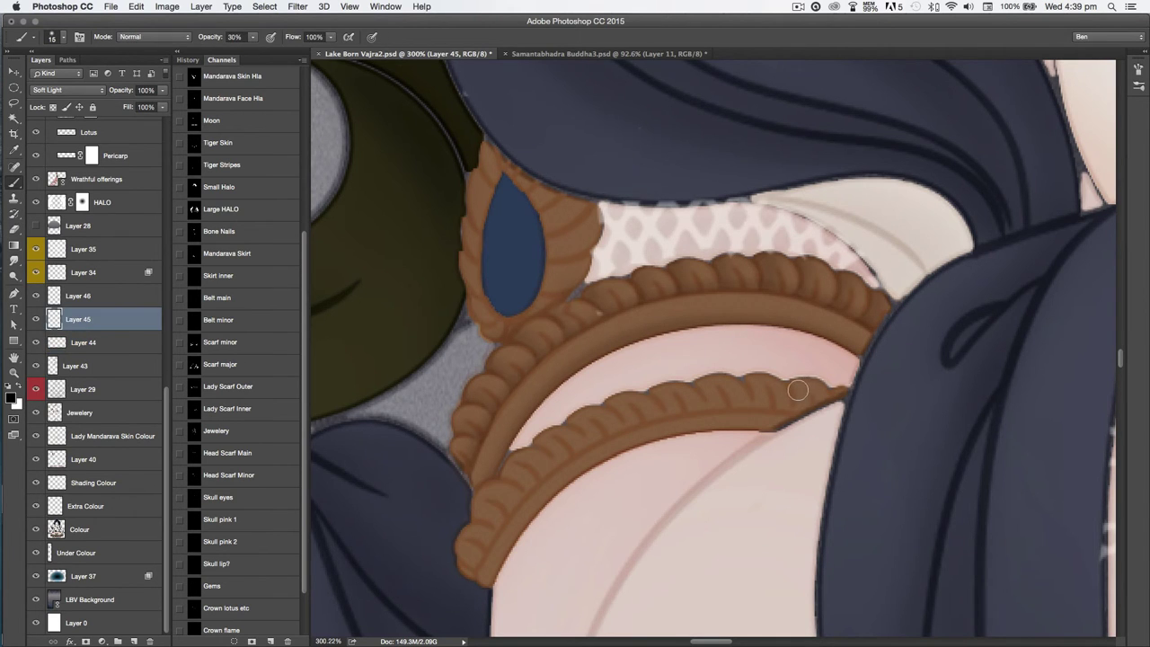
mouse_move(820, 394)
left_mouse_down()
mouse_move(785, 408)
mouse_move(811, 398)
mouse_move(760, 387)
mouse_move(770, 397)
left_mouse_up()
key("e")
key("b")
key("e")
key("b")
key("e")
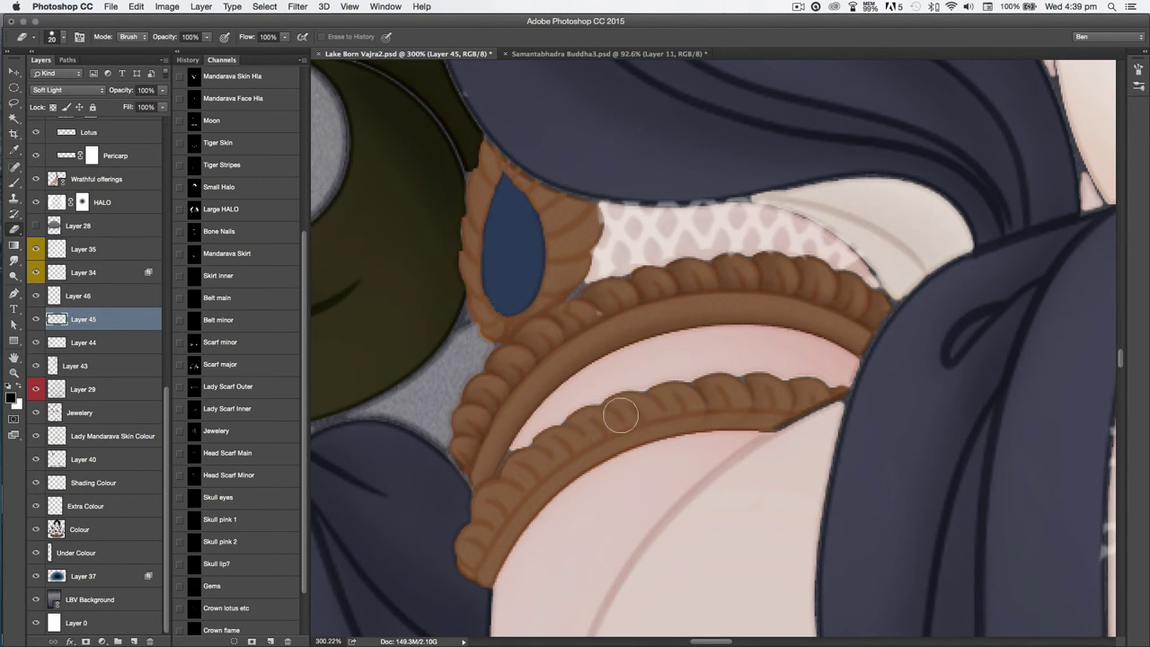
key("b")
mouse_move(590, 429)
left_mouse_down()
mouse_move(603, 421)
mouse_move(524, 463)
mouse_move(537, 465)
mouse_move(507, 499)
left_mouse_up()
key("e")
key("b")
key("e")
key("b")
key("e")
key("b")
key("e")
key("b")
left_click_drag(462, 530, 477, 527)
key("e")
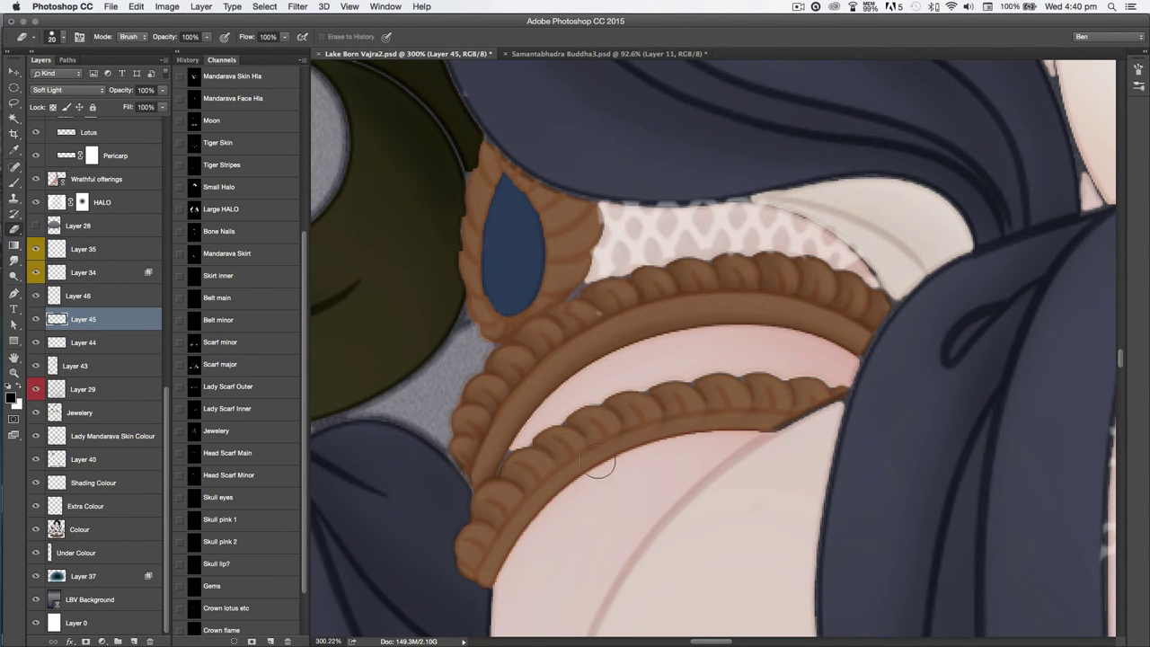
- Shade both edges of the lower armband's smooth rim with the 15 px brush and clean up the overlap
key("b")
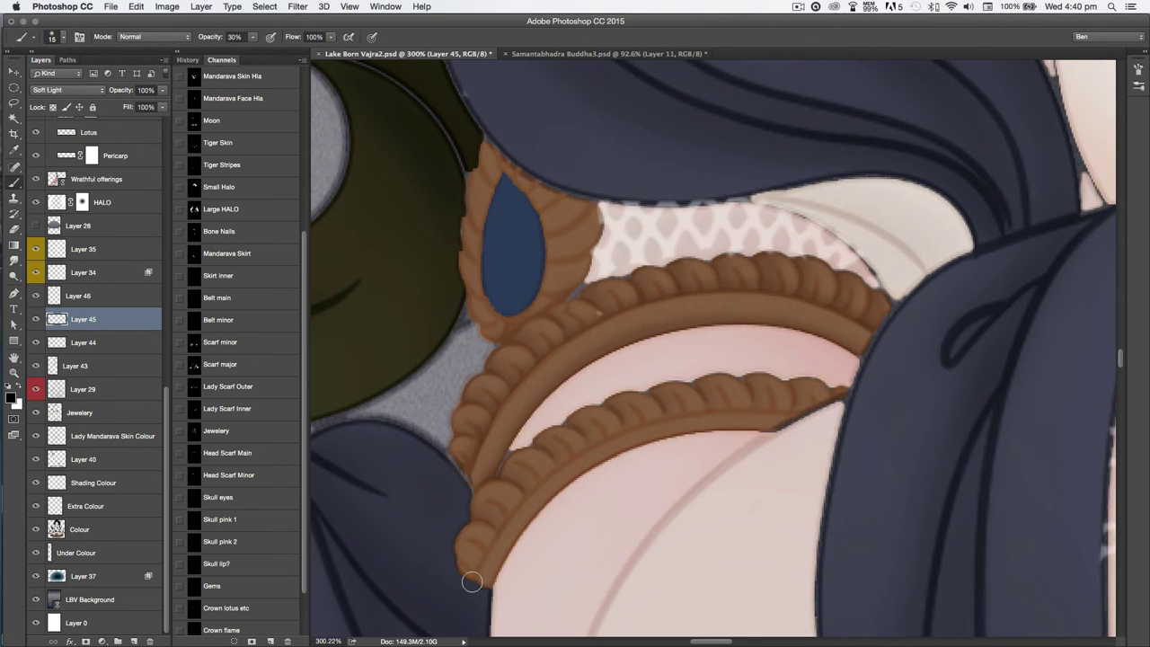
mouse_move(468, 583)
left_mouse_down()
mouse_move(519, 501)
mouse_move(599, 440)
mouse_move(681, 413)
mouse_move(798, 409)
left_mouse_up()
key("e")
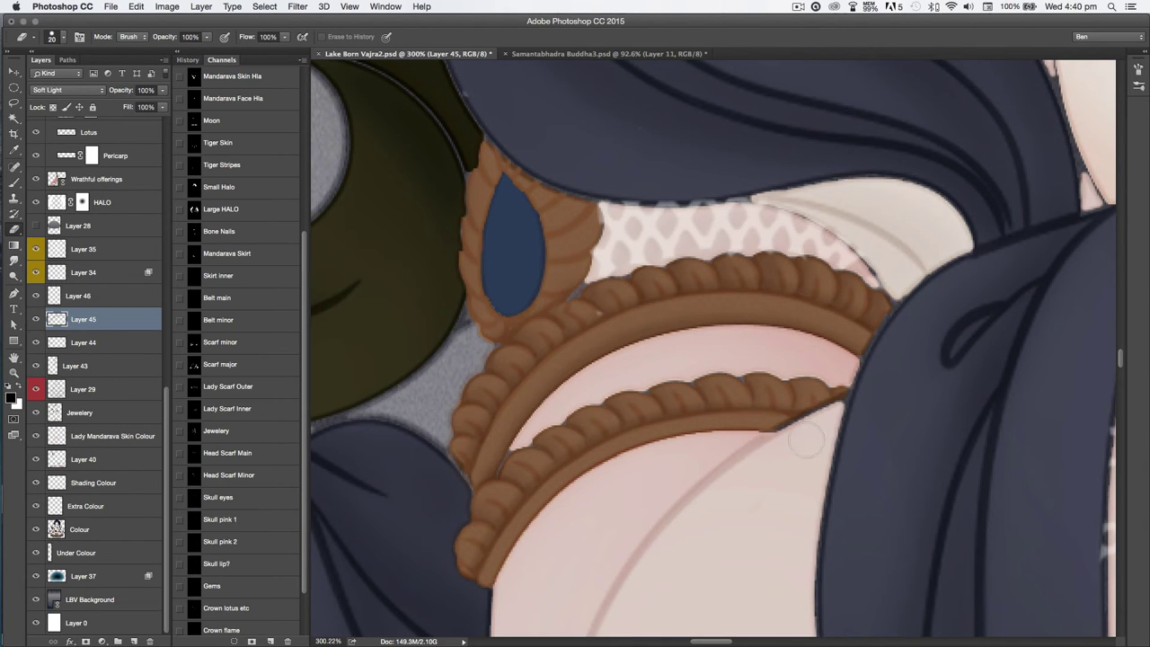
key("b")
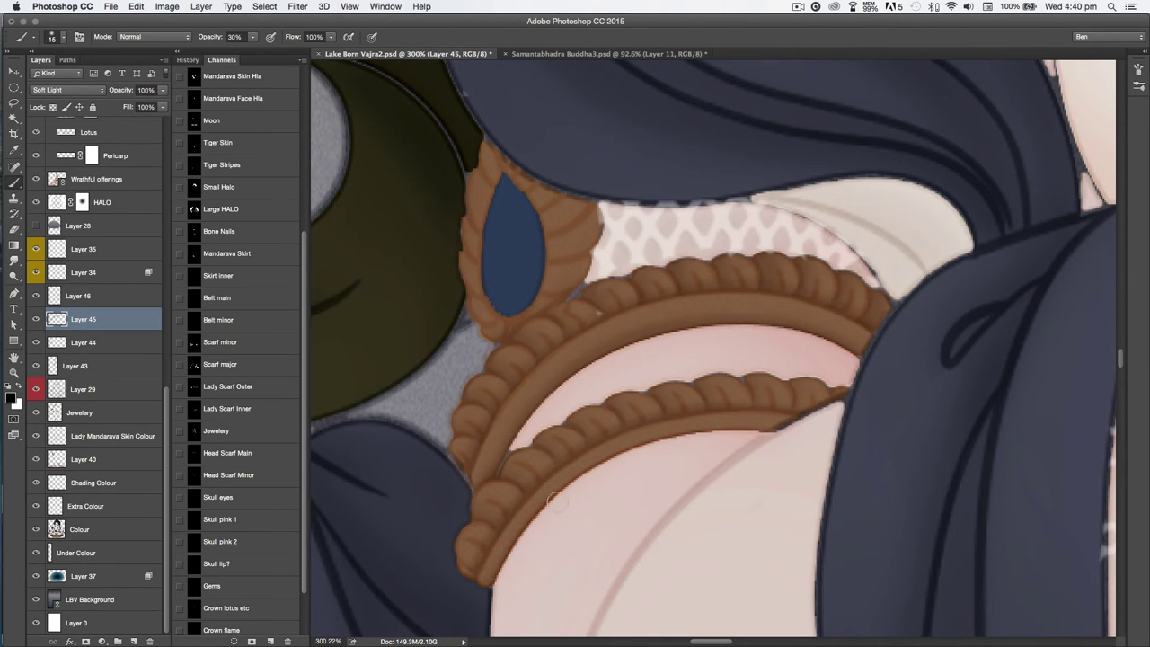
left_click_drag(644, 446, 780, 430)
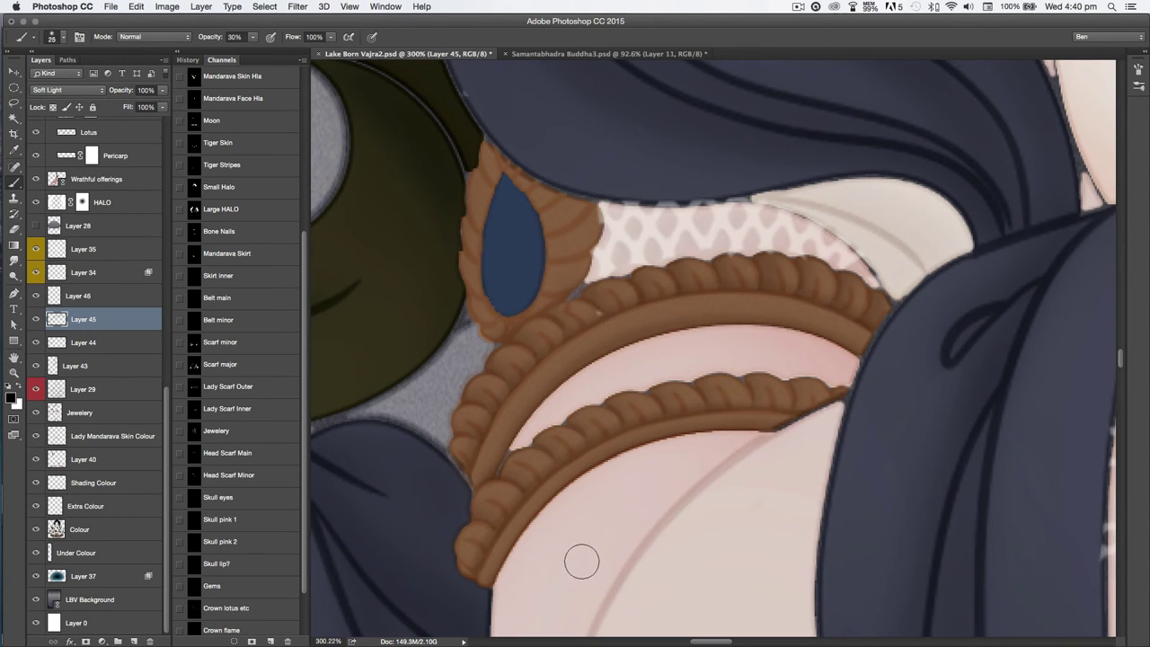
- Enlarge the brush to 200 px and softly darken both ends of the armbands
key("bracketright")
key("bracketright")
key("bracketright")
key("bracketright")
key("bracketright")
key("bracketright")
key("bracketright")
key("bracketright")
key("bracketright")
key("bracketright")
key("bracketright")
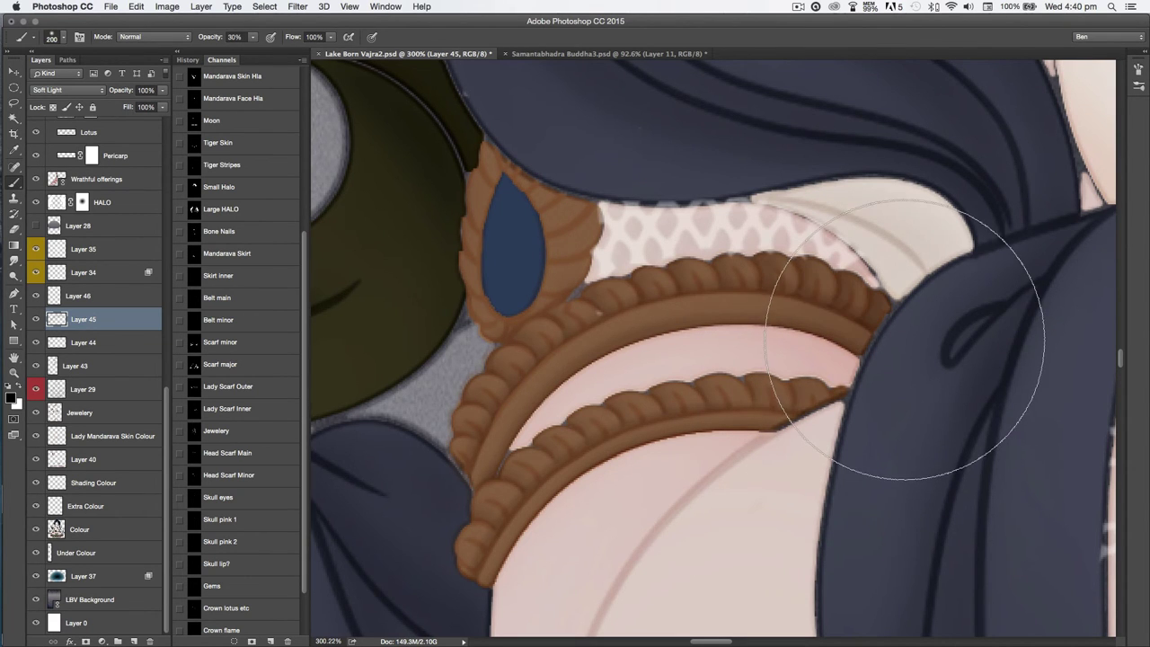
left_click(420, 525)
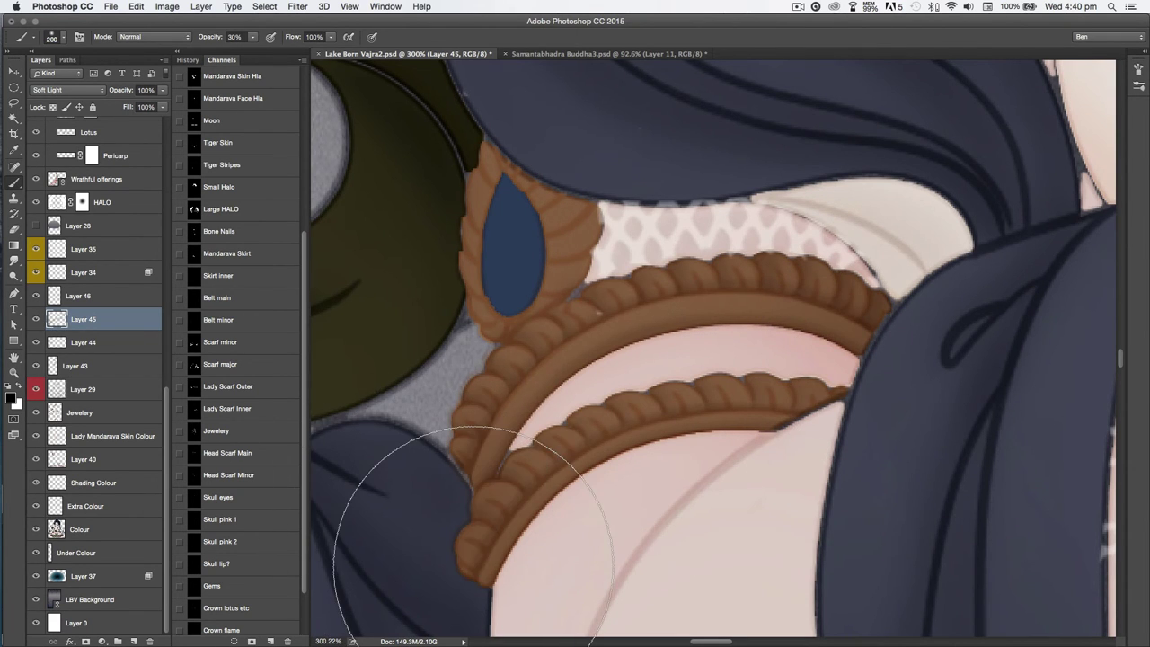
- On Layer 46, shade the folds around the armband's blue gem with a 35 px brush, trimming the shadows with the eraser
key("space")
mouse_move(643, 428)
left_mouse_down()
mouse_move(760, 483)
mouse_move(693, 258)
left_mouse_up()
key("r")
key("b")
left_click(107, 296)
key("bracketleft")
key("bracketleft")
key("bracketleft")
key("bracketleft")
key("bracketleft")
key("bracketleft")
key("bracketleft")
key("bracketleft")
key("bracketleft")
key("bracketleft")
key("bracketleft")
key("bracketleft")
mouse_move(734, 380)
left_mouse_down()
mouse_move(729, 412)
mouse_move(731, 387)
mouse_move(700, 404)
left_mouse_up()
key("e")
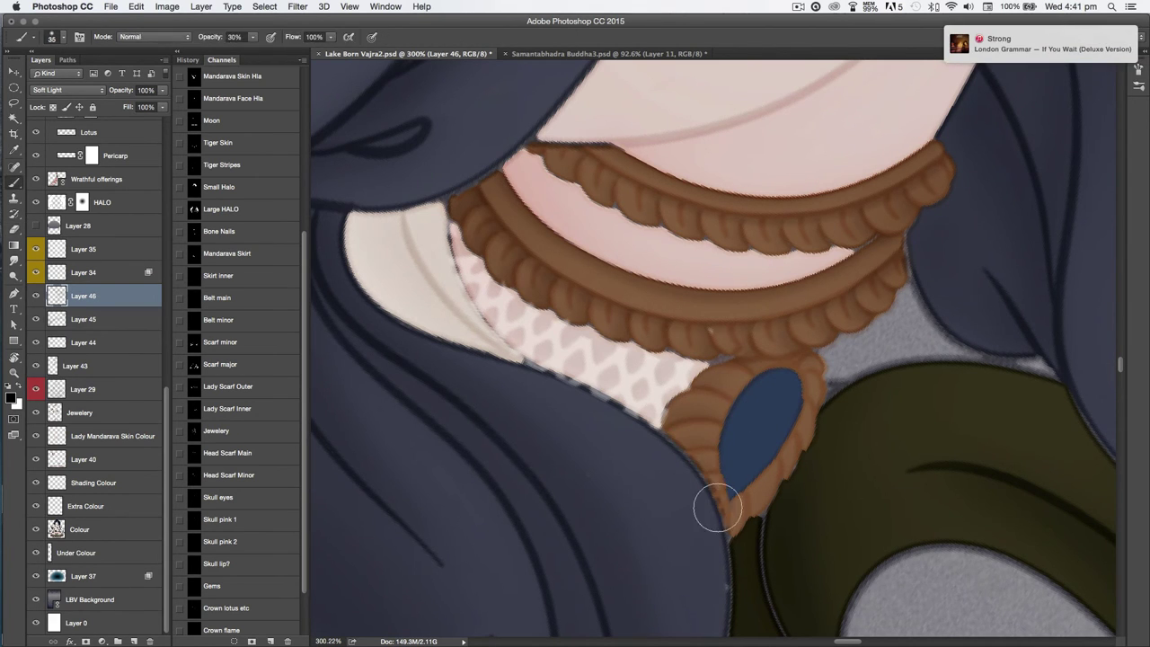
key("b")
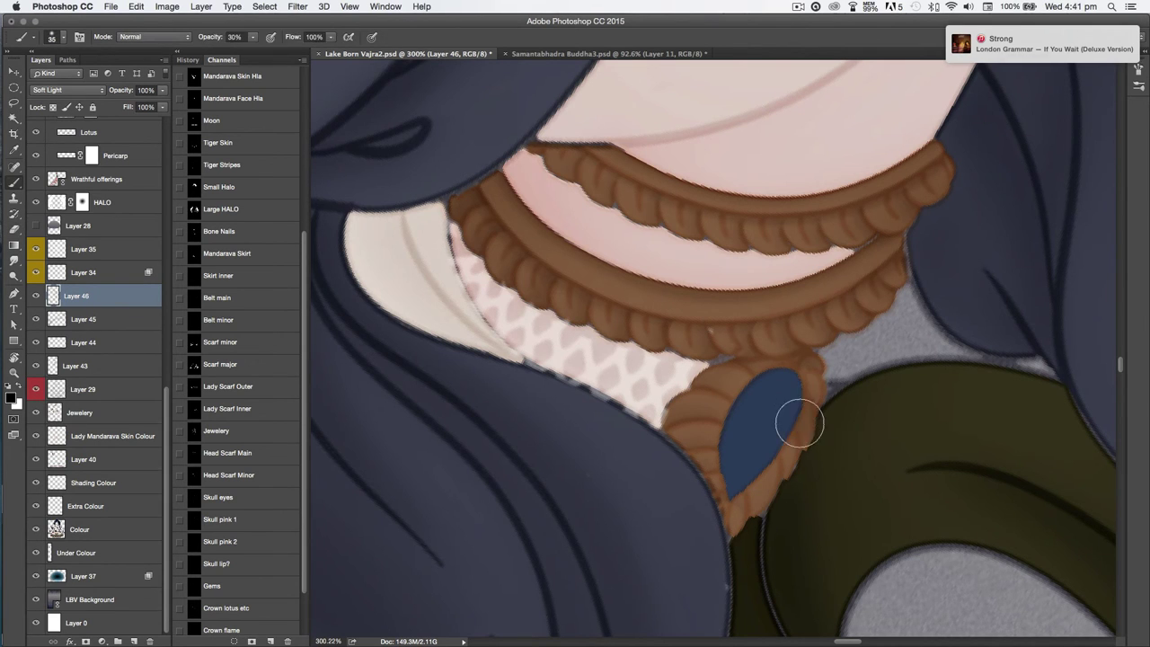
key("e")
key("b")
key("e")
- Add broad soft shading to the gem's setting on Layer 46 with a 70 px brush
left_click(89, 327)
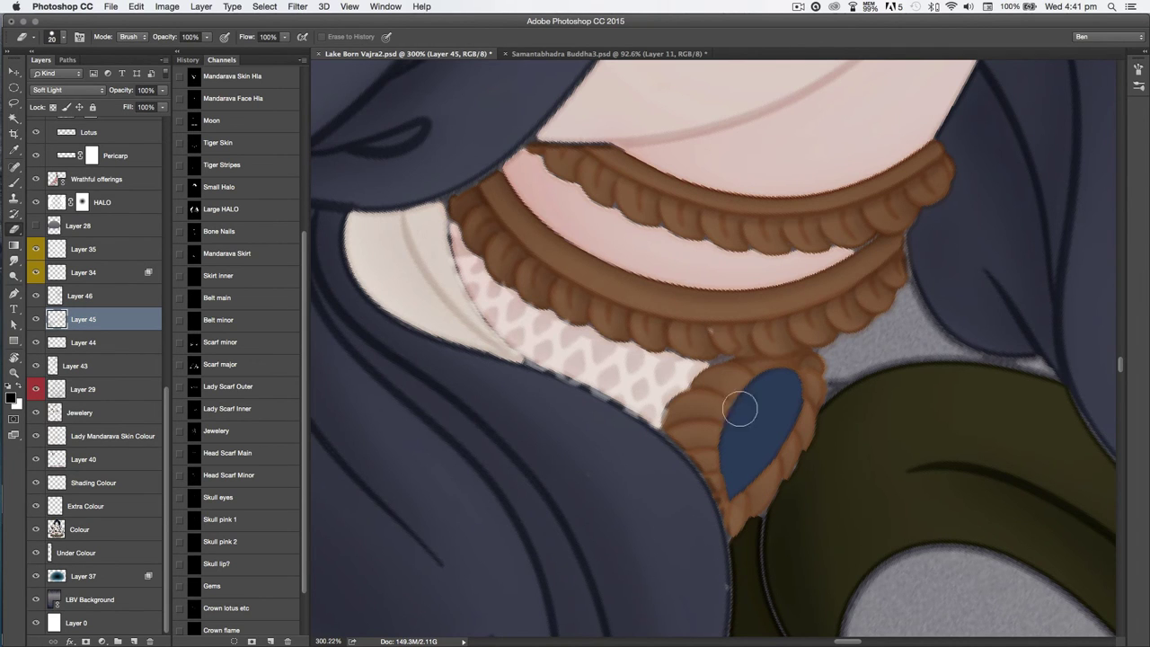
key("alt+bracketright")
key("b")
key("Escape")
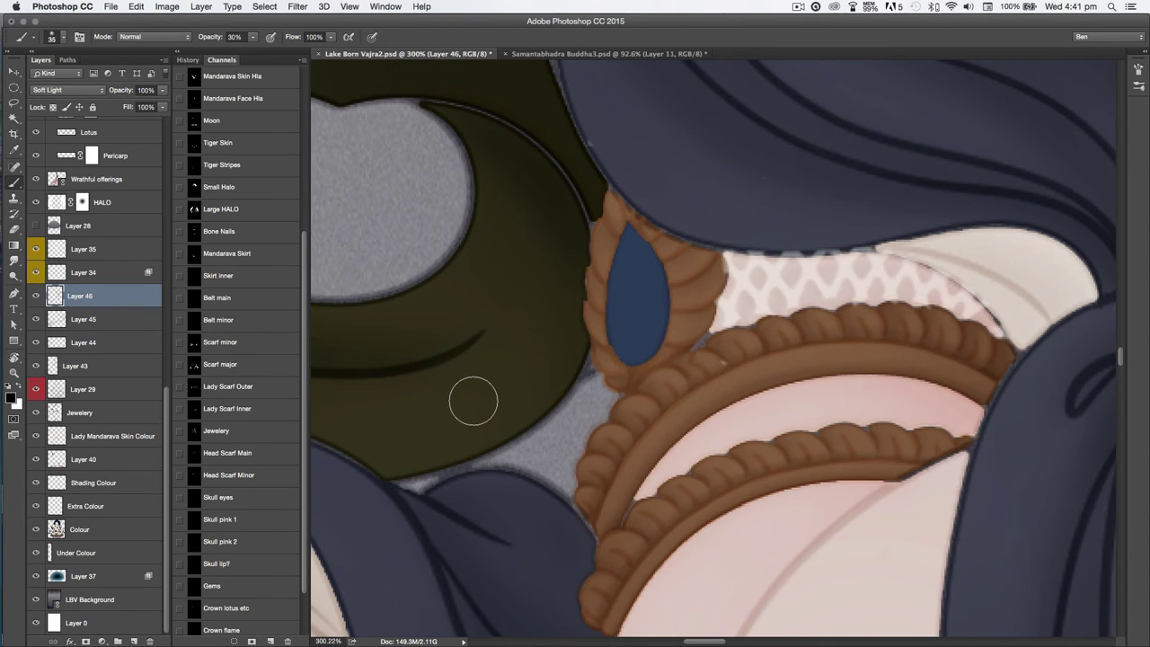
key("bracketright")
key("bracketright")
key("bracketright")
key("bracketright")
key("bracketright")
mouse_move(734, 246)
left_mouse_down()
mouse_move(675, 179)
mouse_move(597, 134)
left_mouse_up()
- Check the shaded armbands beside the neighbouring jewellery and save the illustration
left_click_drag(539, 482, 510, 456, "super")
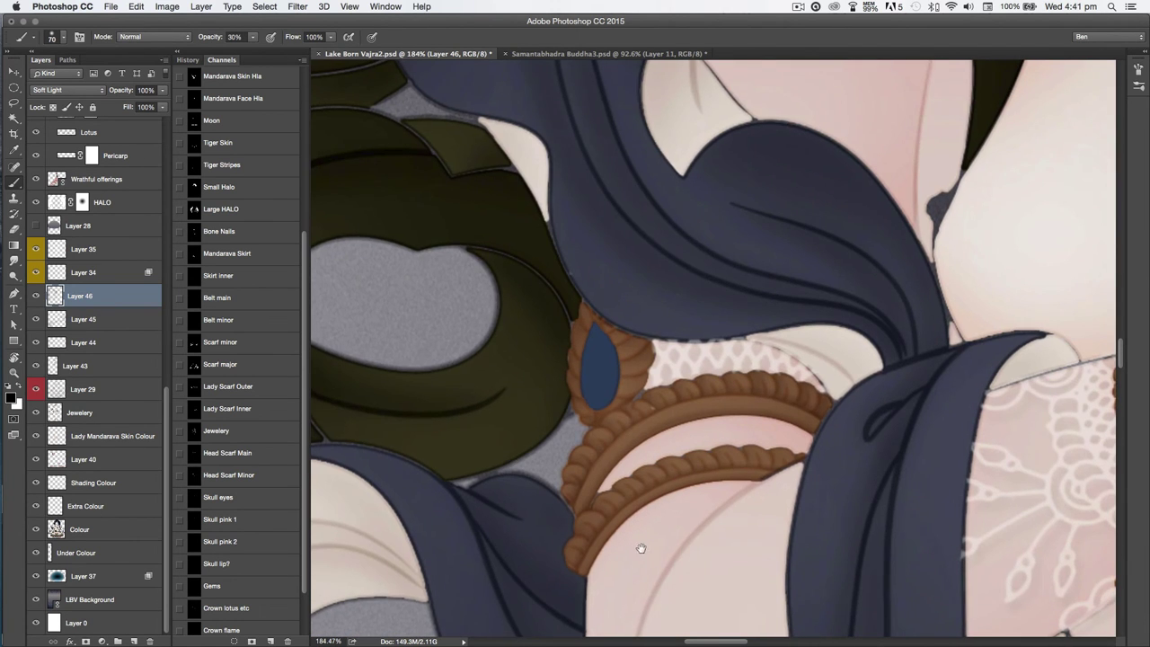
left_click_drag(638, 546, 443, 388)
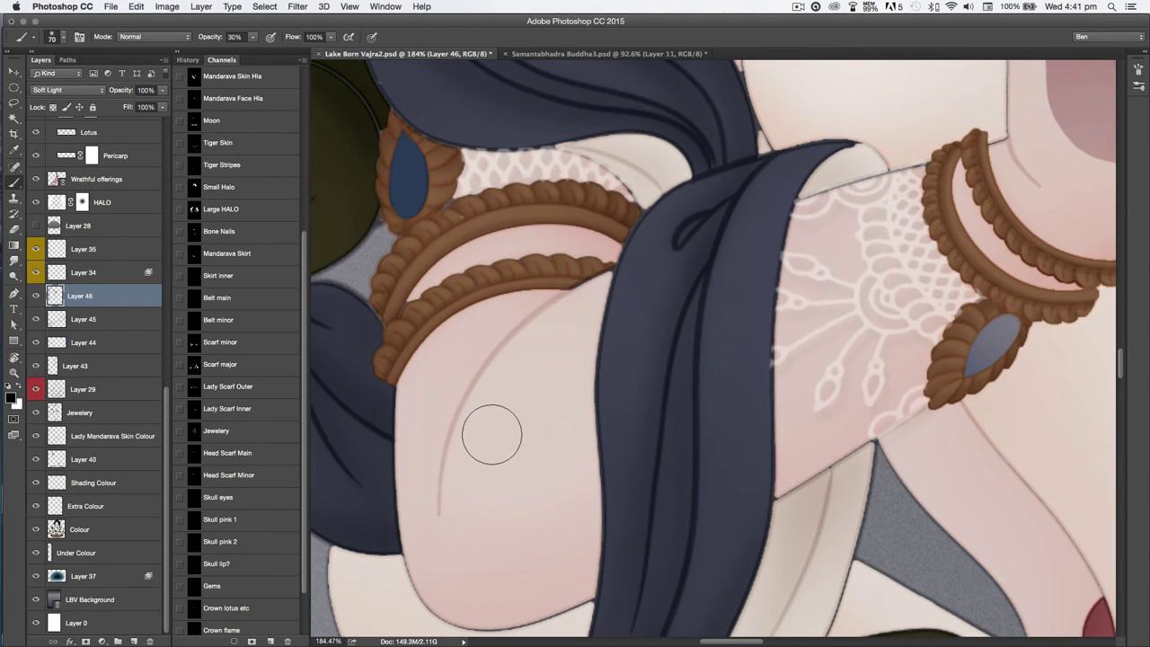
key("super+s")
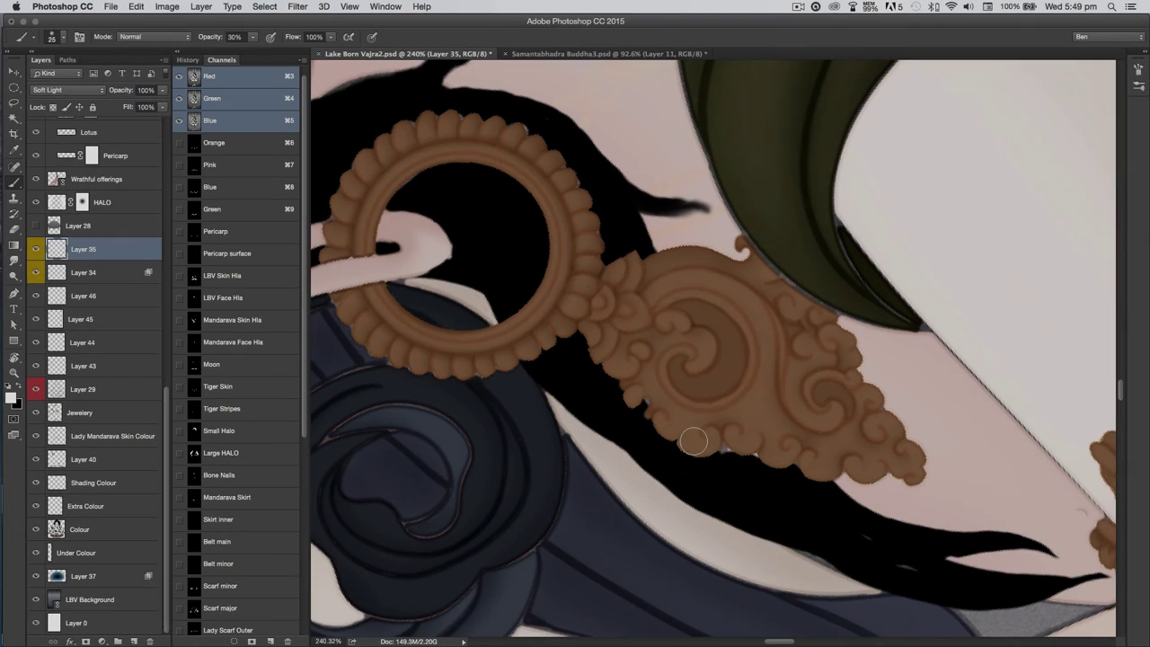
- On Layer 35, dab white highlights onto the earring's scrollwork curls with a 15 px brush at 100% opacity, and switch to the Smudge tool
key("bracketleft")
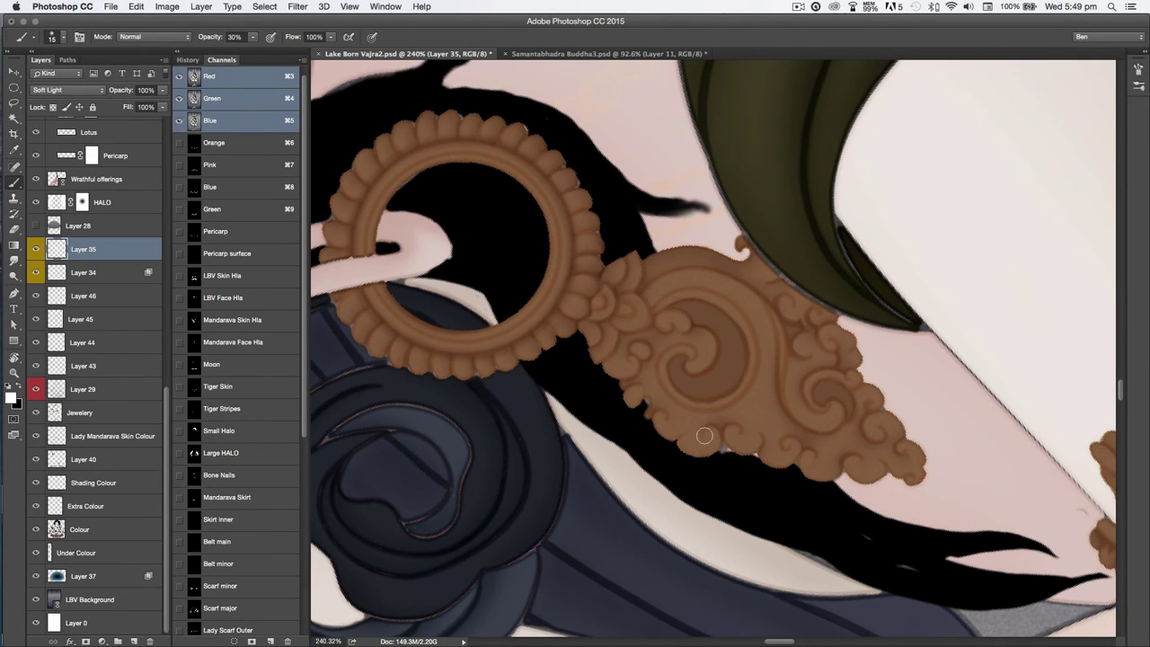
key("0")
left_click(707, 437)
left_click(734, 433)
left_click(791, 445)
left_click(808, 456)
left_click(853, 466)
left_click(873, 431)
left_click(826, 416)
left_click(803, 344)
left_click(827, 336)
left_click(780, 304)
left_click(702, 357)
left_click(661, 320)
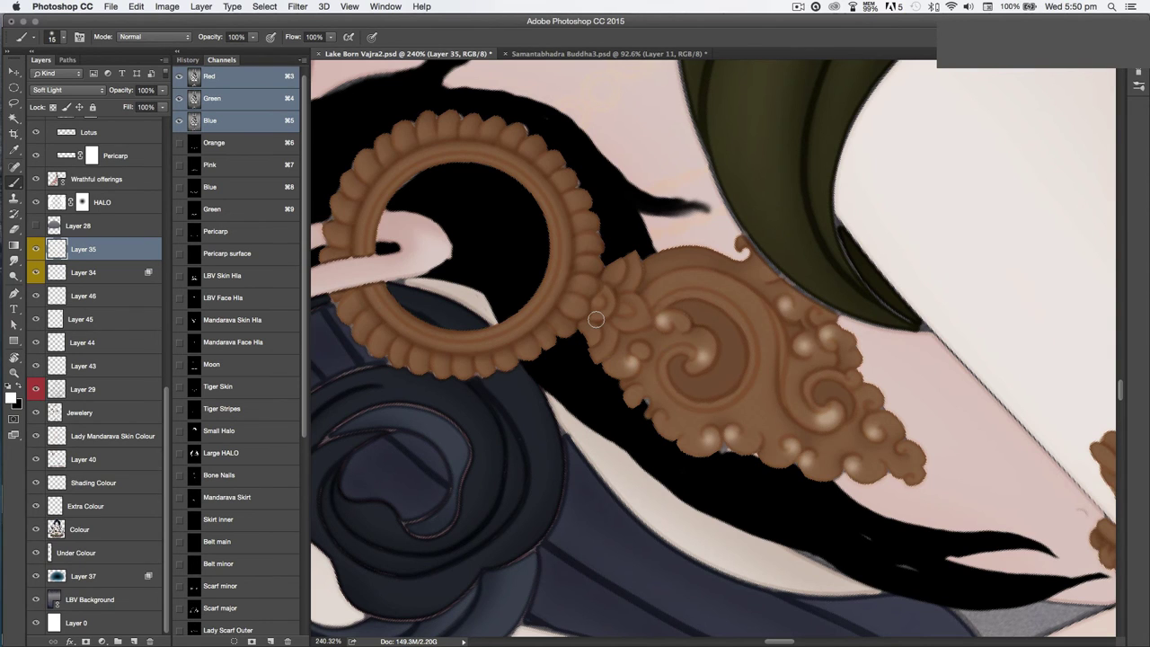
left_click(659, 422)
left_click(637, 403)
left_click(625, 391)
key("r")
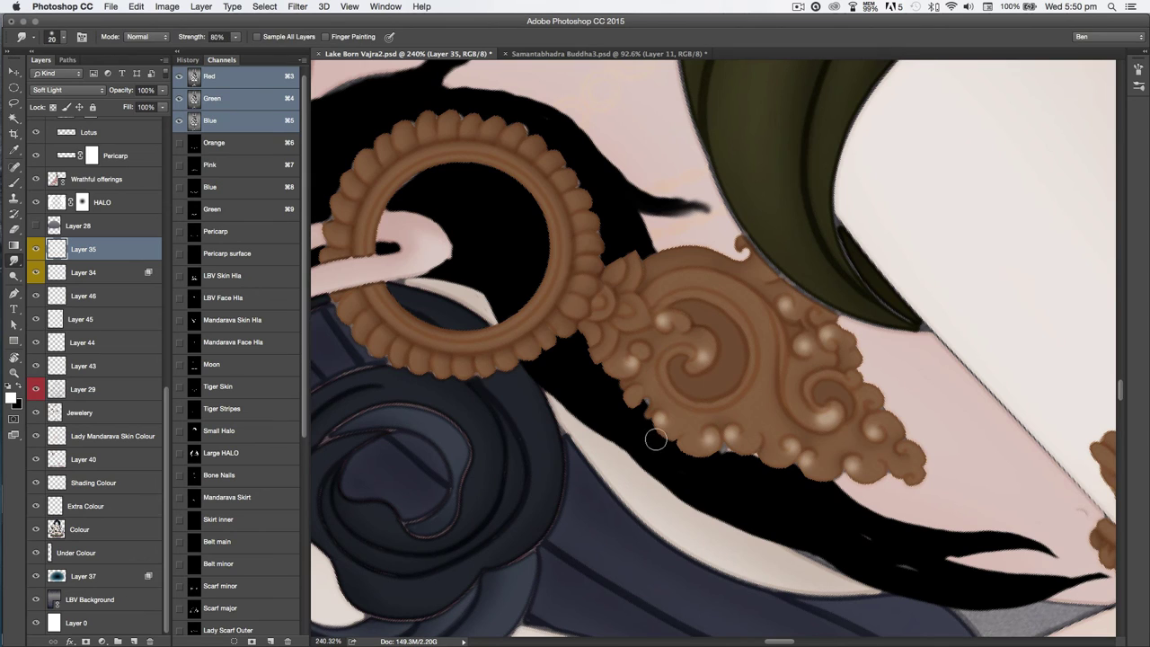
- Smudge the white dabs along the earring's lower edge into its curls at 72% strength with a 15 px tip
left_click_drag(706, 445, 687, 424)
key("super+z")
left_click_drag(237, 40, 233, 53)
left_click_drag(660, 418, 672, 432)
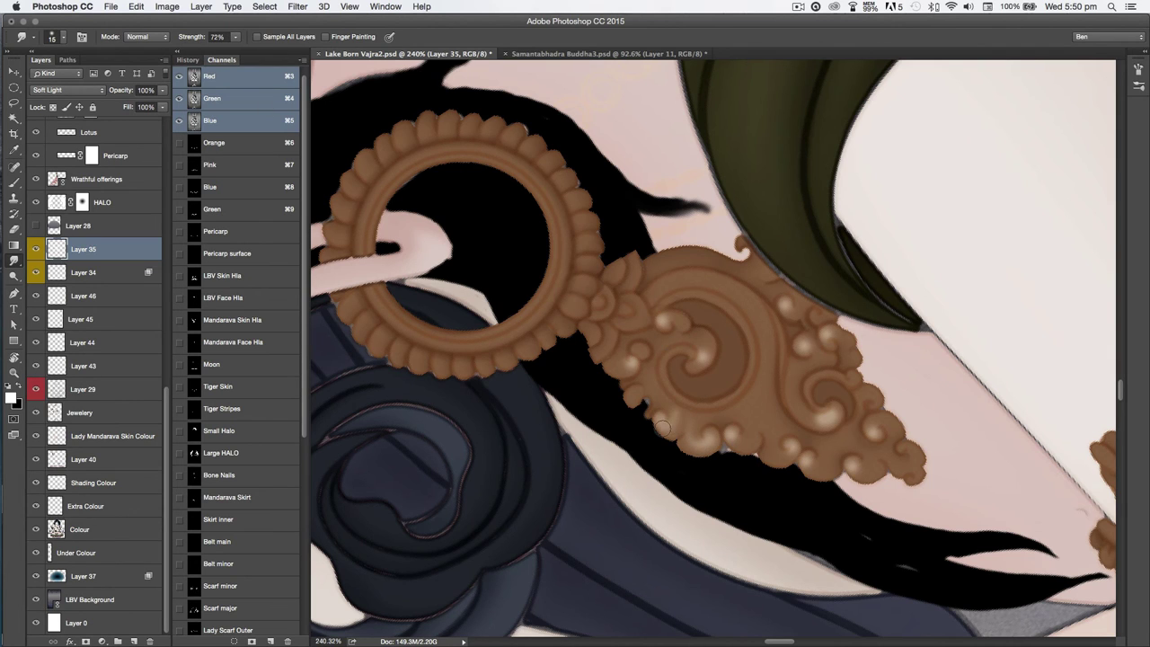
left_click_drag(695, 423, 746, 447)
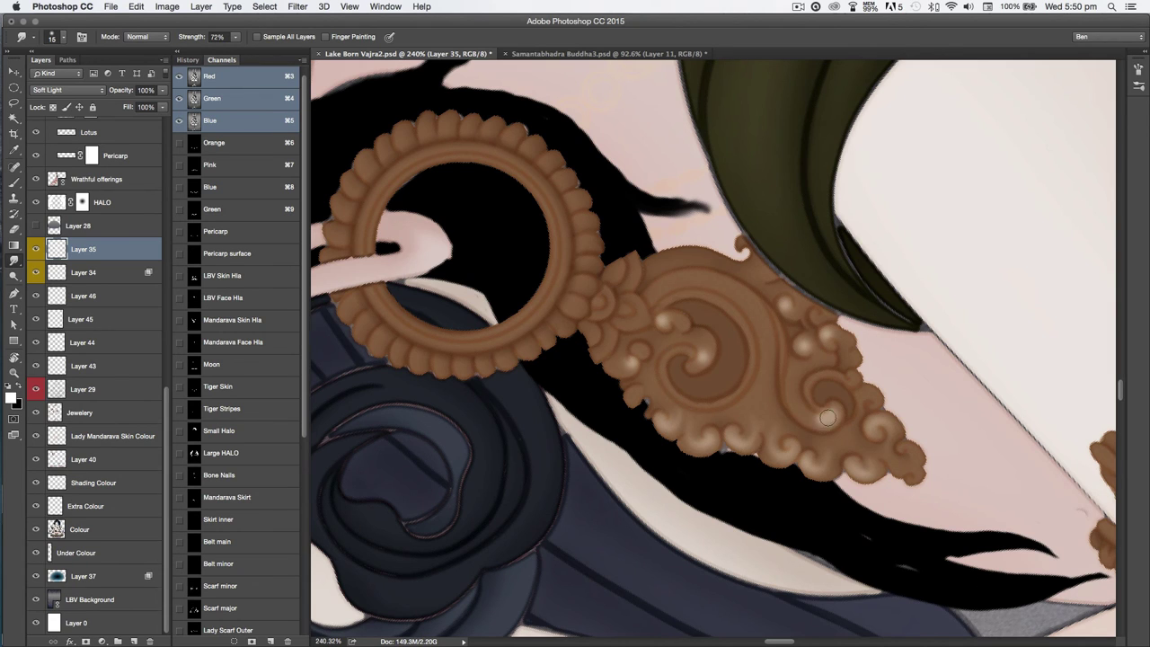
- Smudge the highlights around the earring's small spiral, upper-edge curls and central scroll so they follow the curved forms
mouse_move(822, 420)
left_mouse_down()
mouse_move(792, 401)
mouse_move(791, 369)
mouse_move(770, 374)
mouse_move(799, 344)
mouse_move(810, 348)
mouse_move(806, 450)
mouse_move(792, 353)
mouse_move(780, 400)
mouse_move(844, 352)
left_mouse_up()
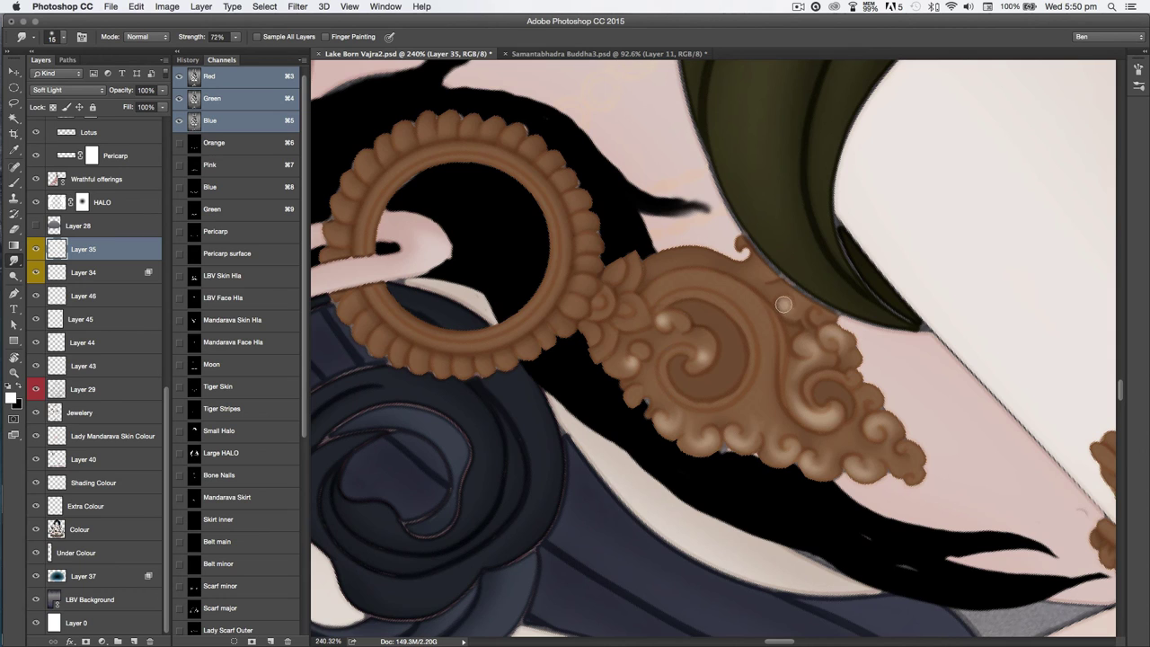
left_click_drag(788, 304, 801, 303)
mouse_move(701, 360)
left_mouse_down()
mouse_move(684, 338)
mouse_move(653, 352)
mouse_move(653, 396)
mouse_move(623, 352)
left_mouse_up()
left_click_drag(664, 320, 679, 325)
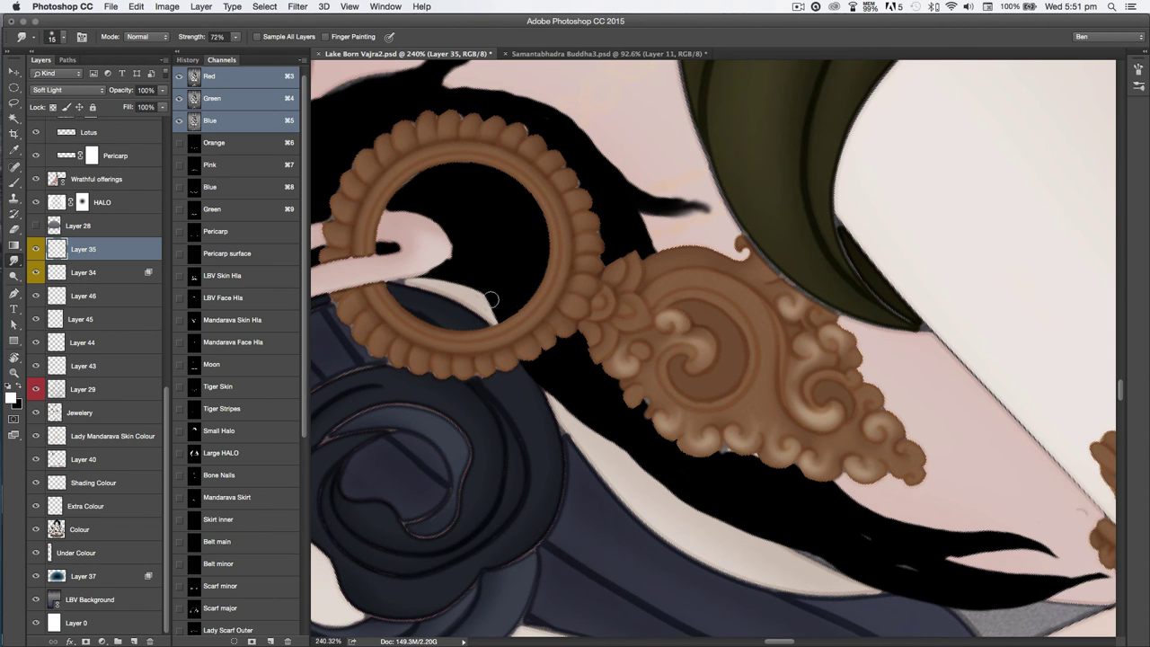
- Paint white 15 px highlights along the earring's large sweeping scroll and upper rim, blending them with the Smudge tool and trimming with the eraser
key("b")
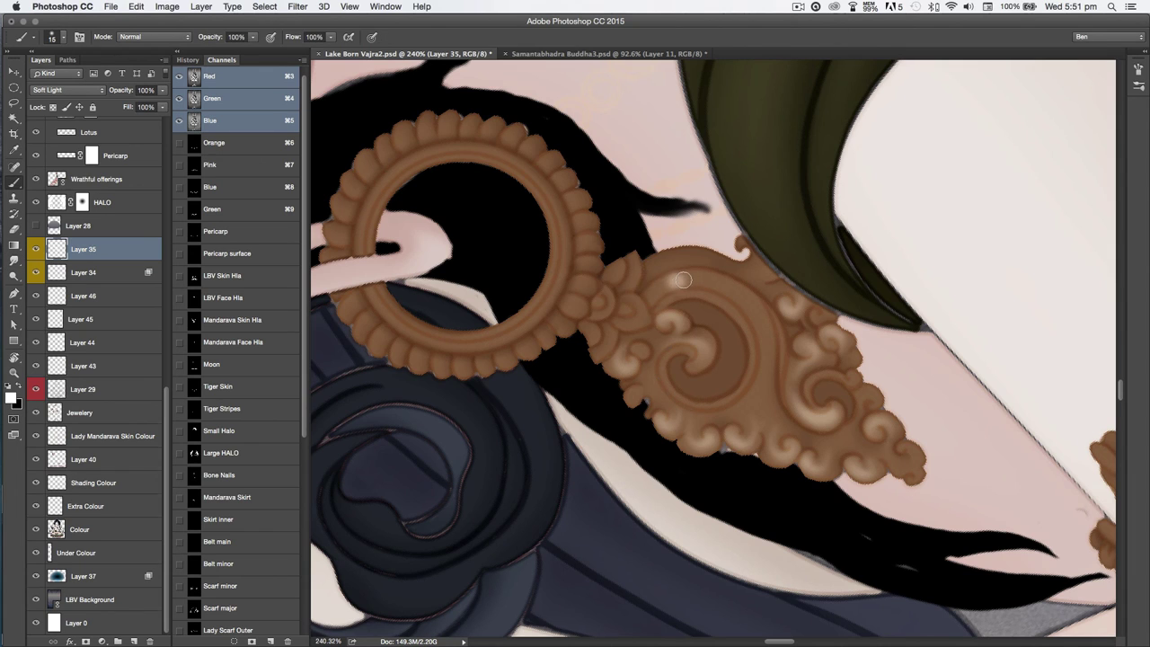
key("r")
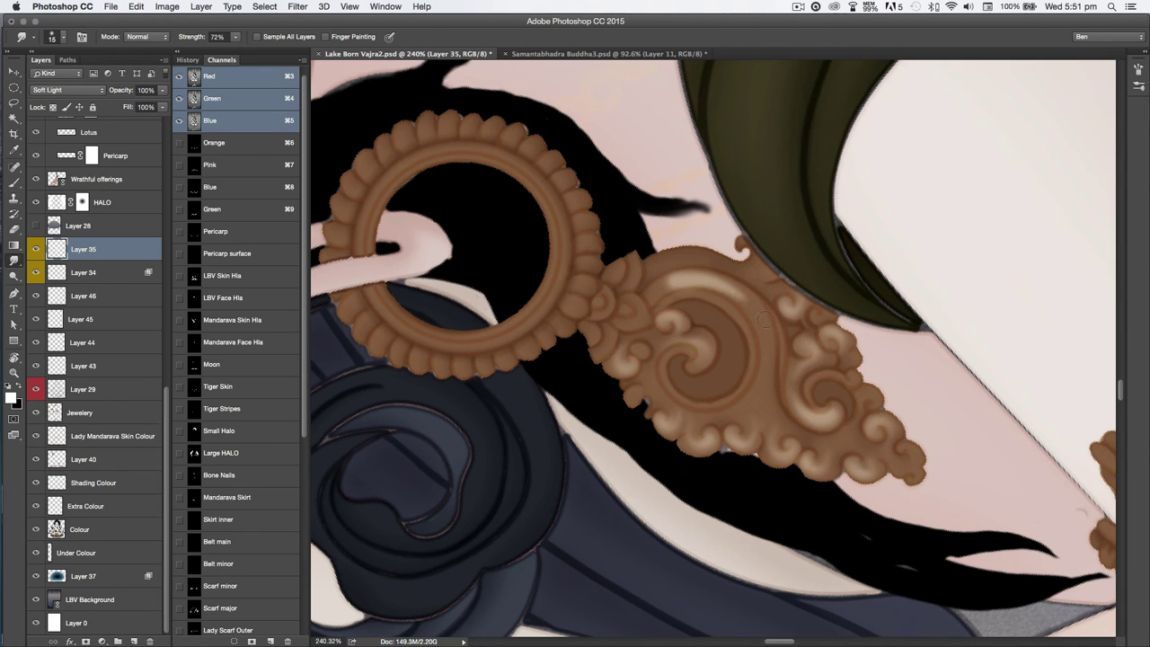
left_click_drag(766, 329, 763, 353)
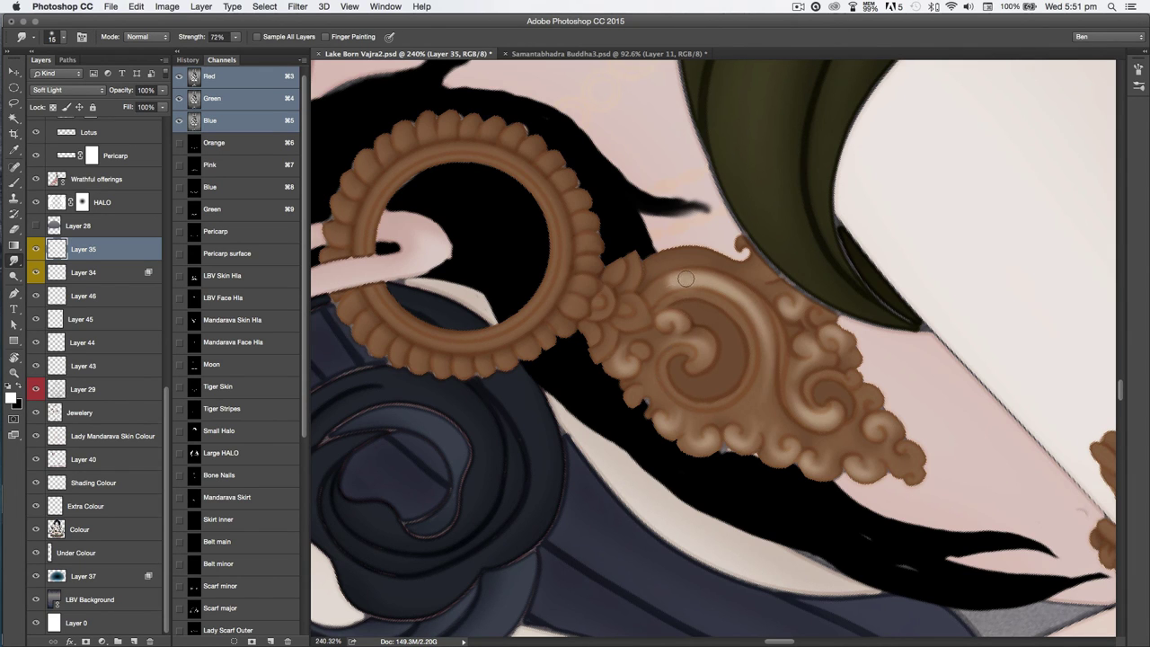
key("e")
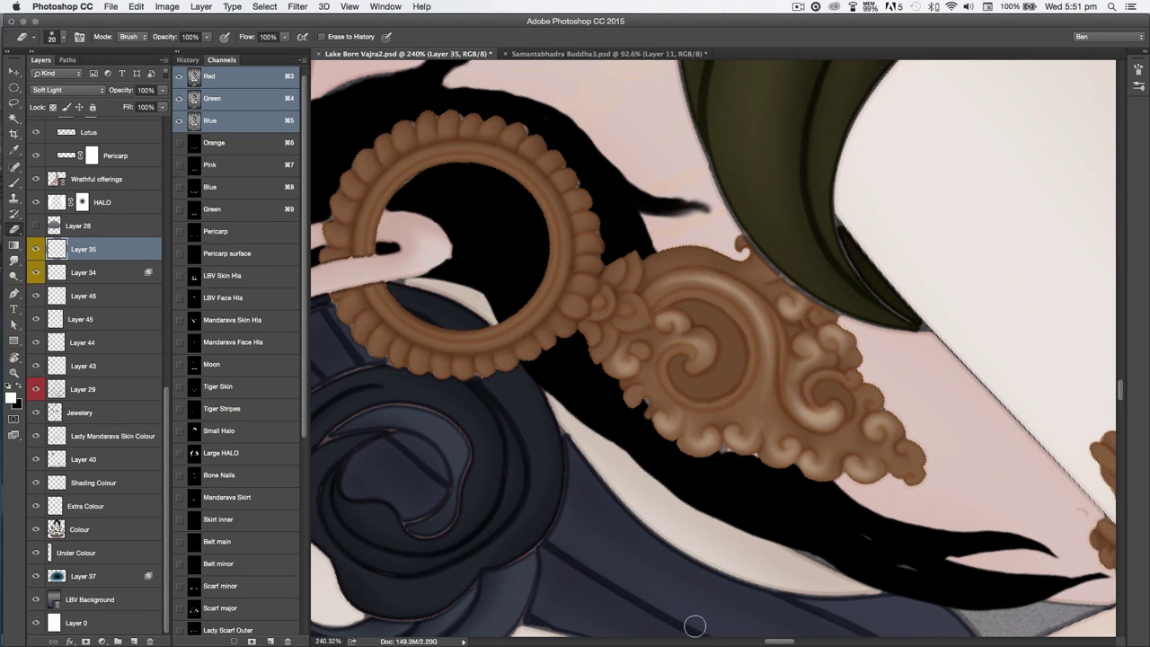
key("b")
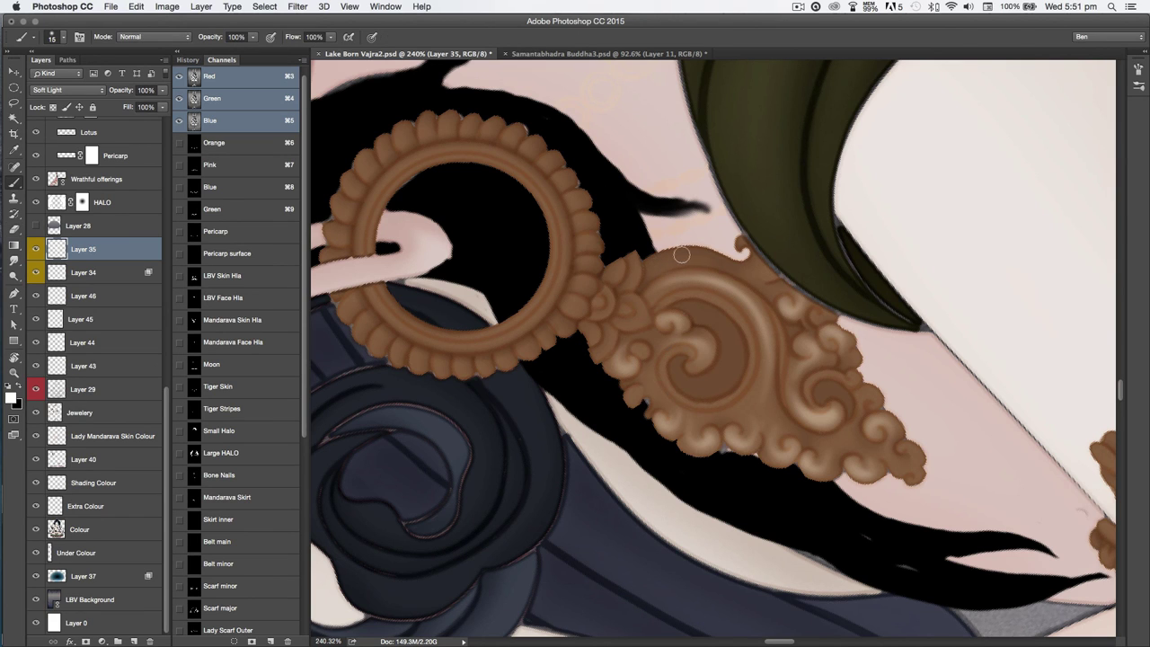
key("r")
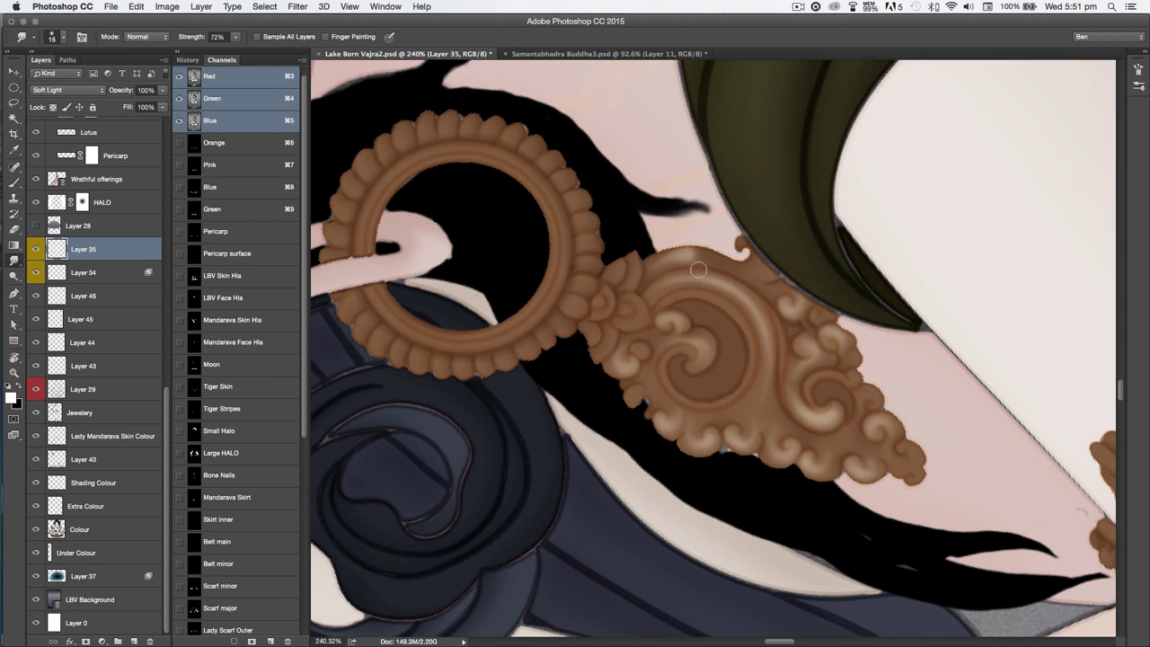
left_click_drag(695, 259, 751, 268)
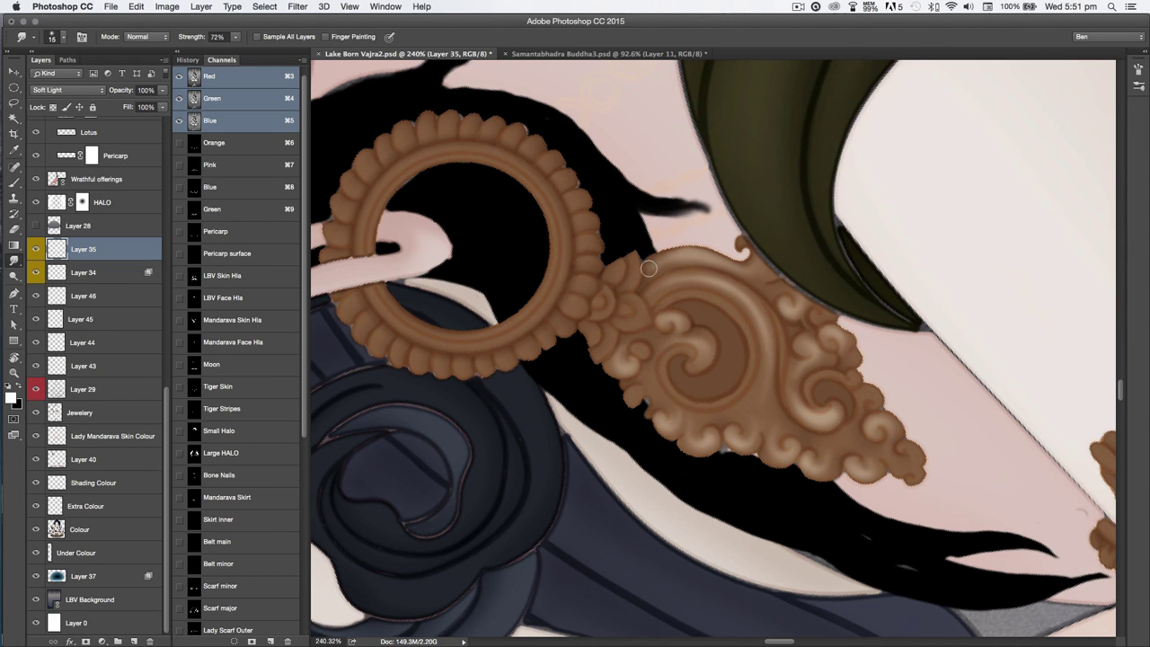
- Soften the earring's scrollwork highlights on Layer 35 using a 100 px eraser at 50% opacity
key("e")
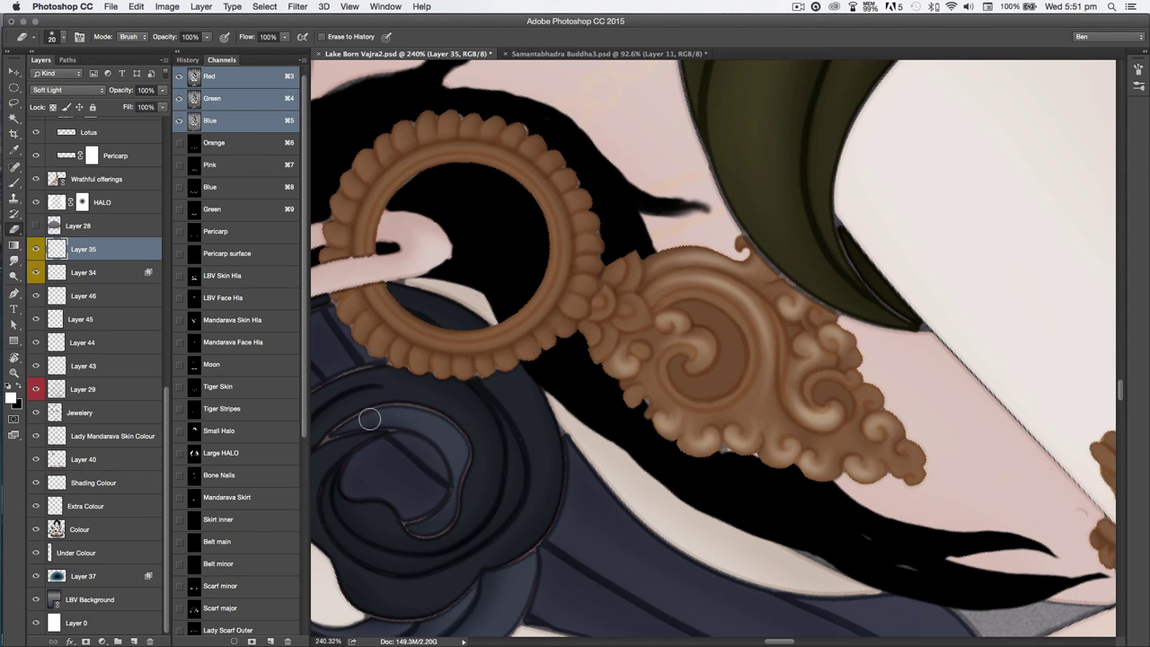
key("5")
key("bracketright")
key("bracketright")
key("bracketright")
key("bracketright")
key("bracketright")
key("bracketright")
key("bracketright")
key("bracketright")
key("bracketright")
key("bracketright")
key("bracketright")
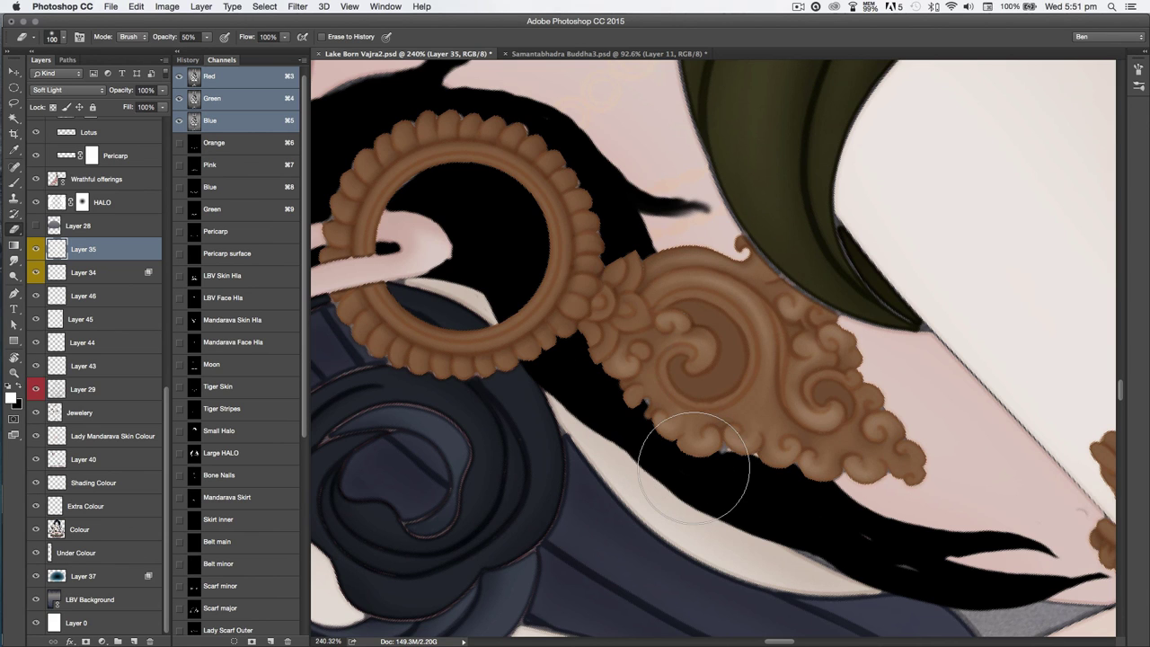